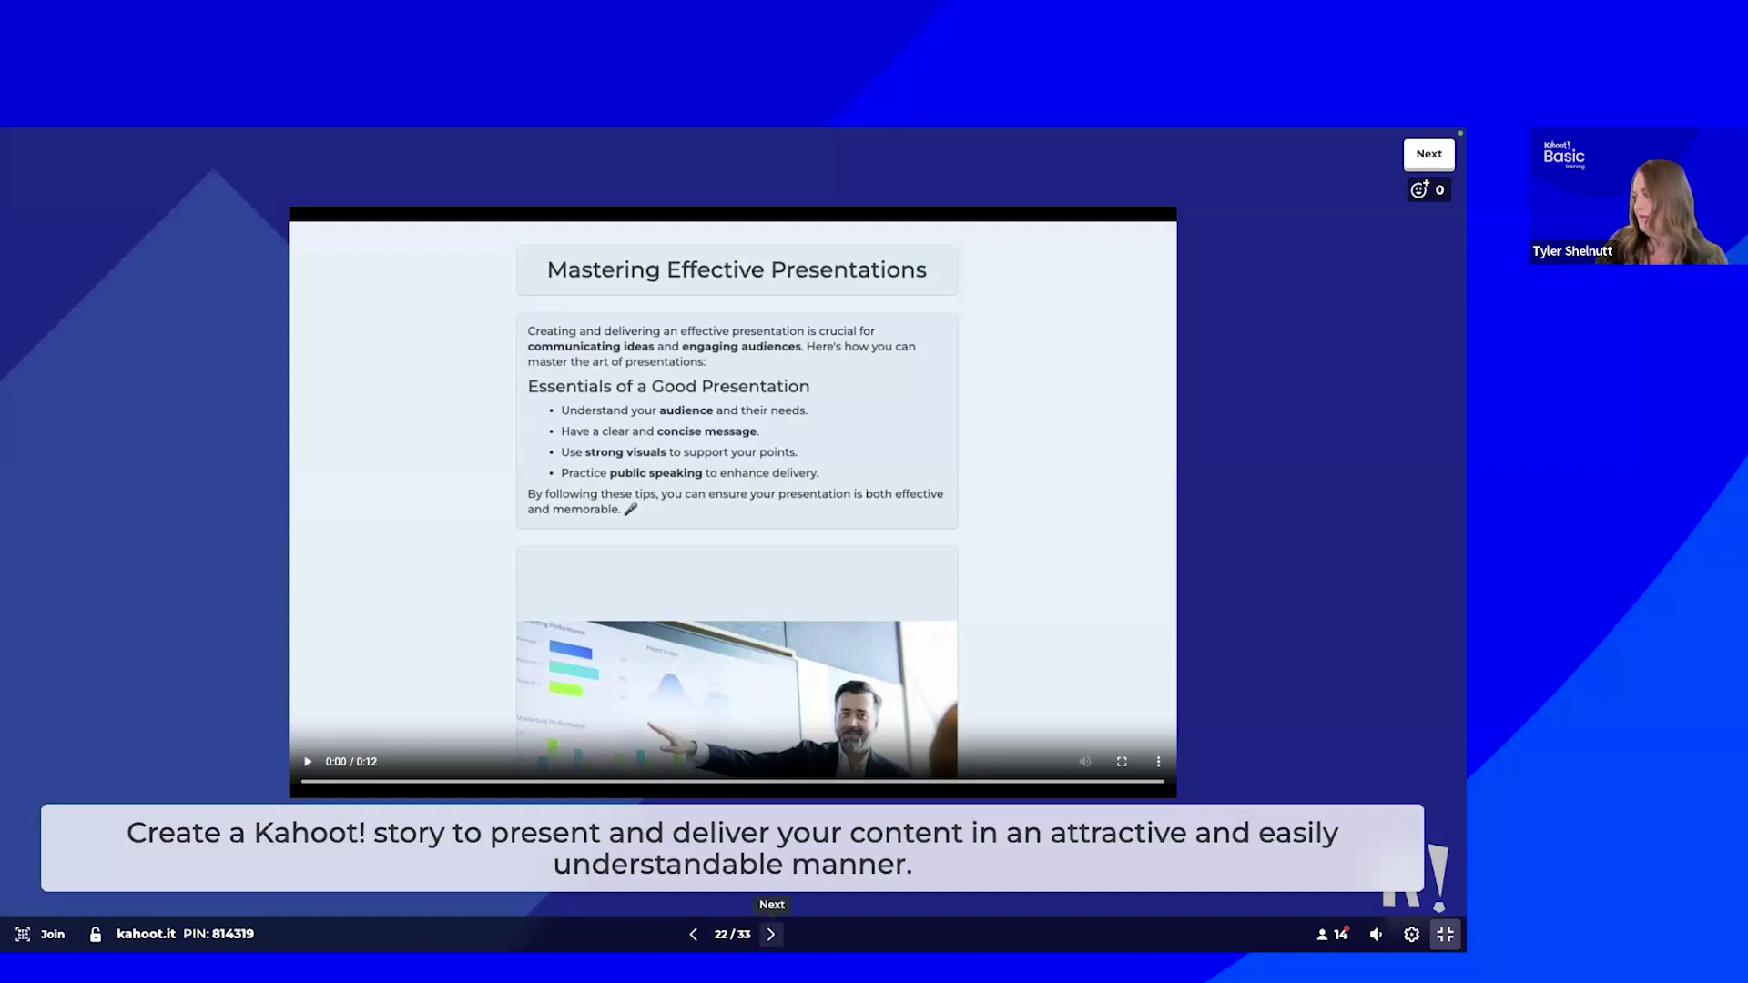
Advance past the K! Course slide and run the question "When is it a good time to Kahoot?"
{"action": "left_click", "coordinate": [771, 934]}
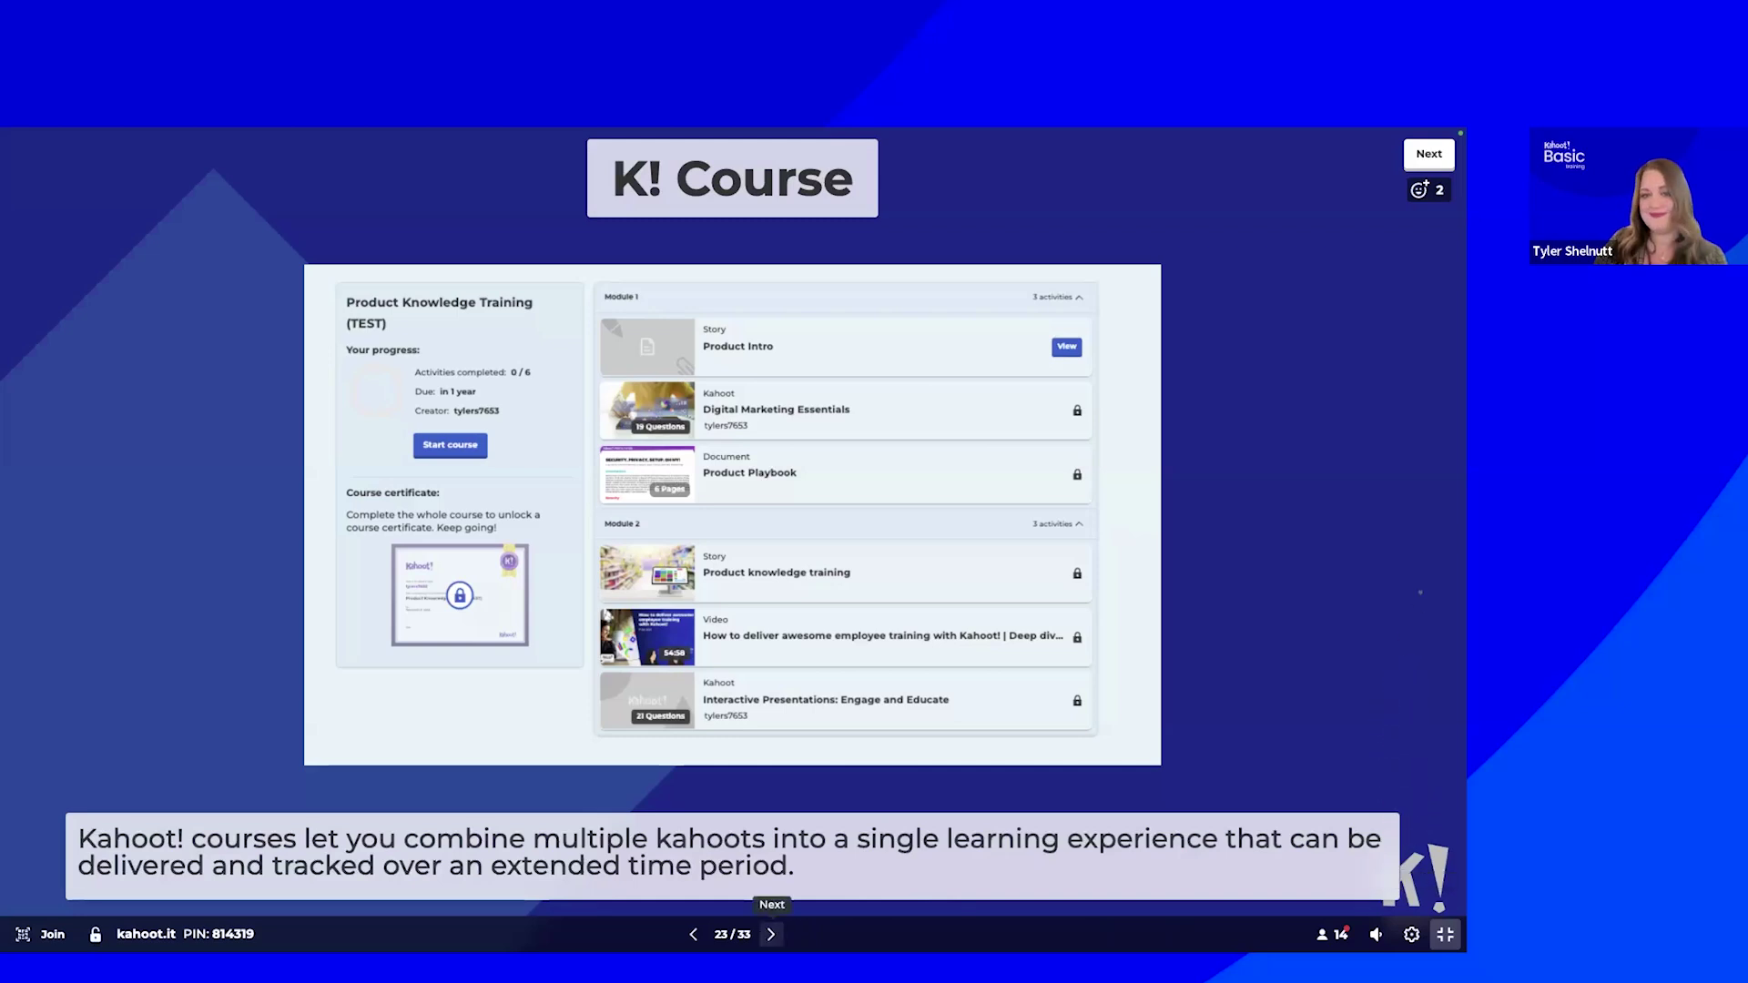
{"action": "left_click", "coordinate": [770, 934]}
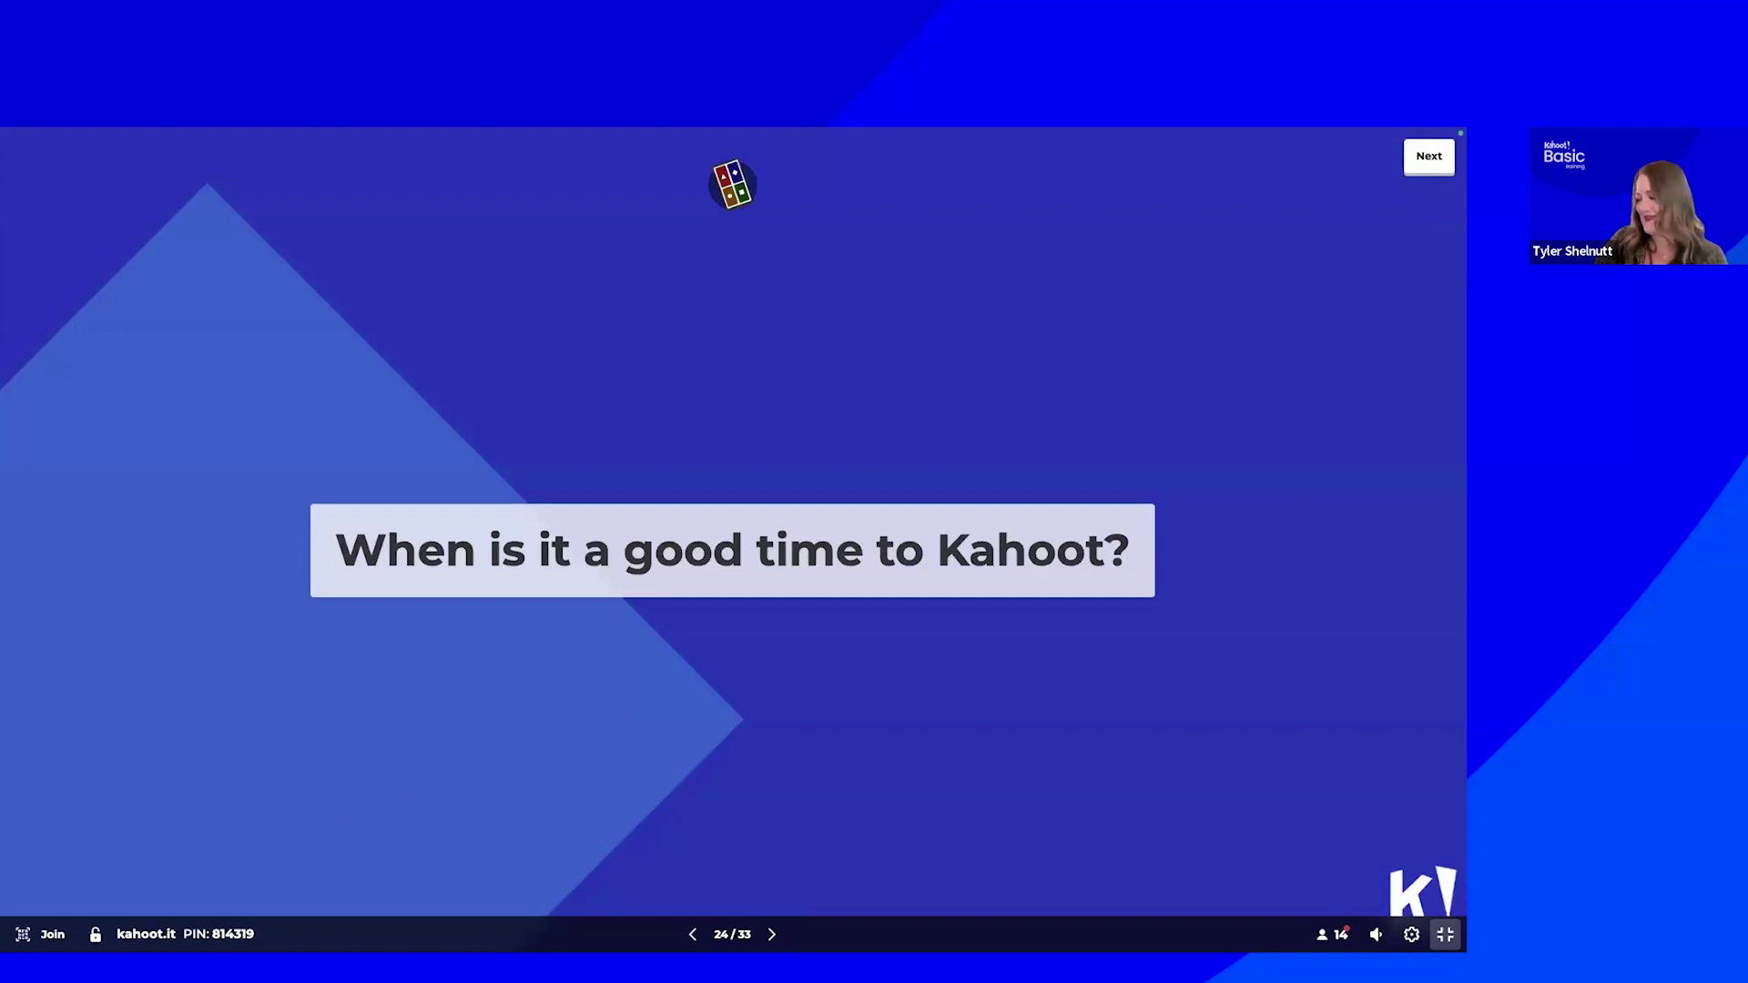
{"action": "left_click", "coordinate": [771, 934]}
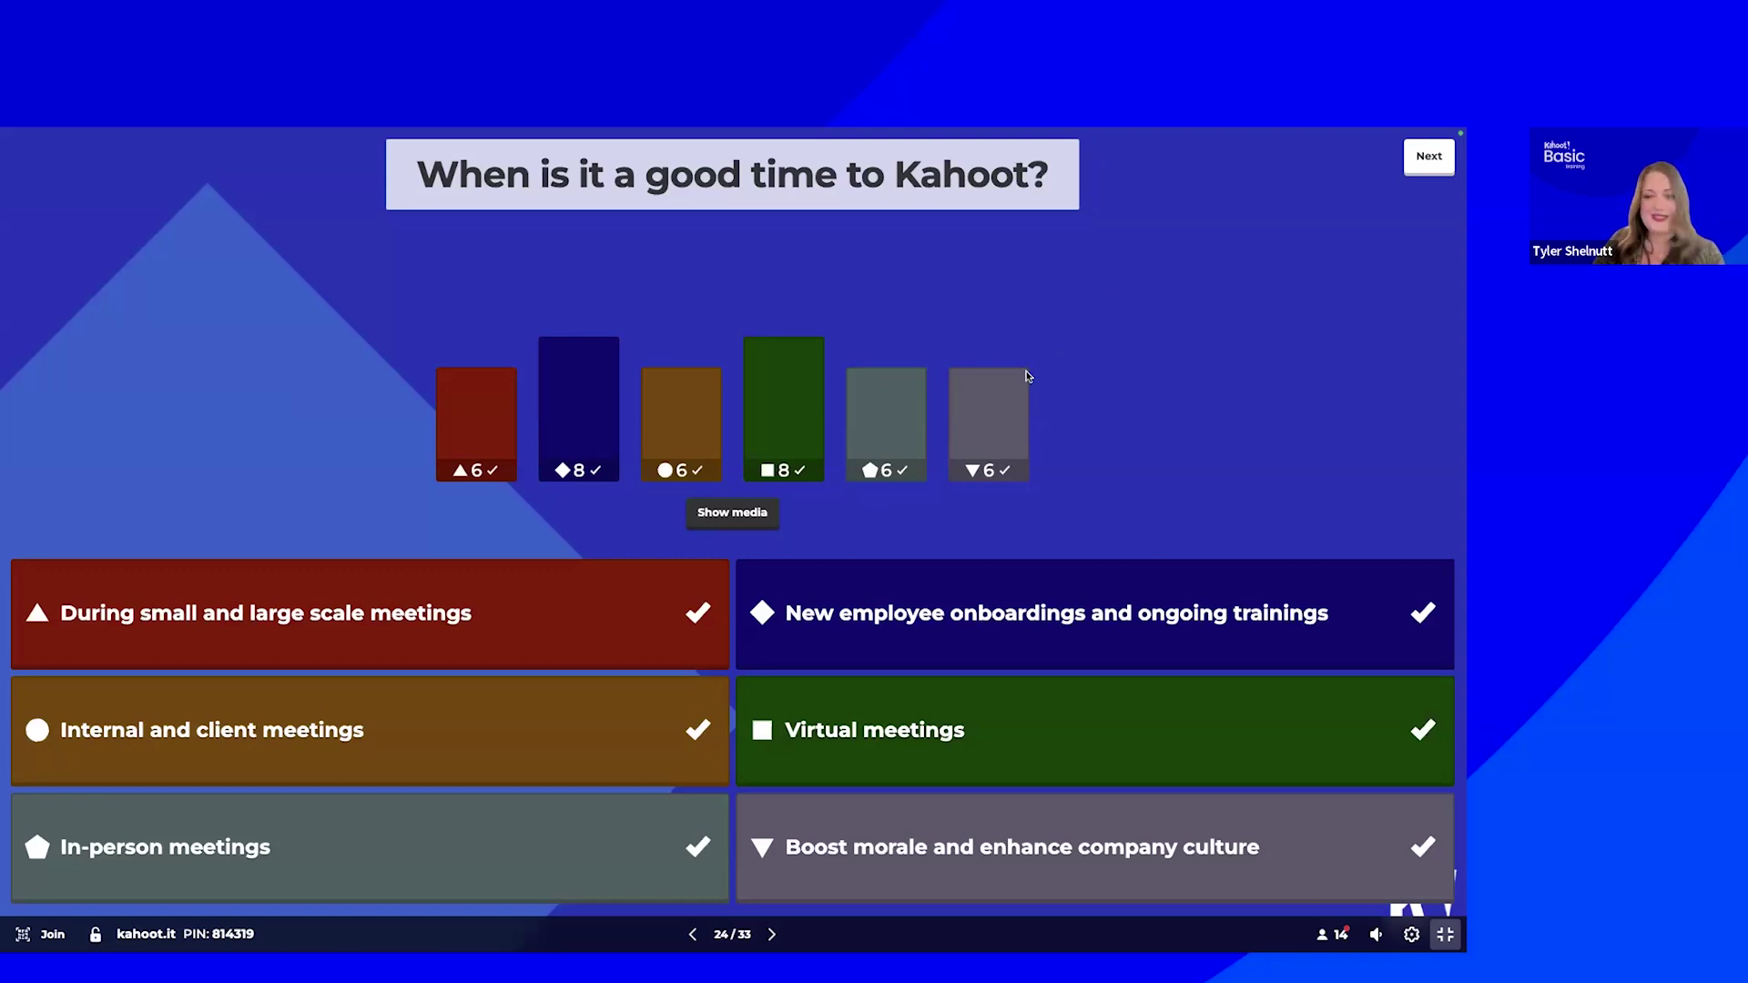
Present the AI creation slides and the Google and Powerpoint Sync slide, continuing to the question about time-saving features
{"action": "left_click", "coordinate": [1426, 163]}
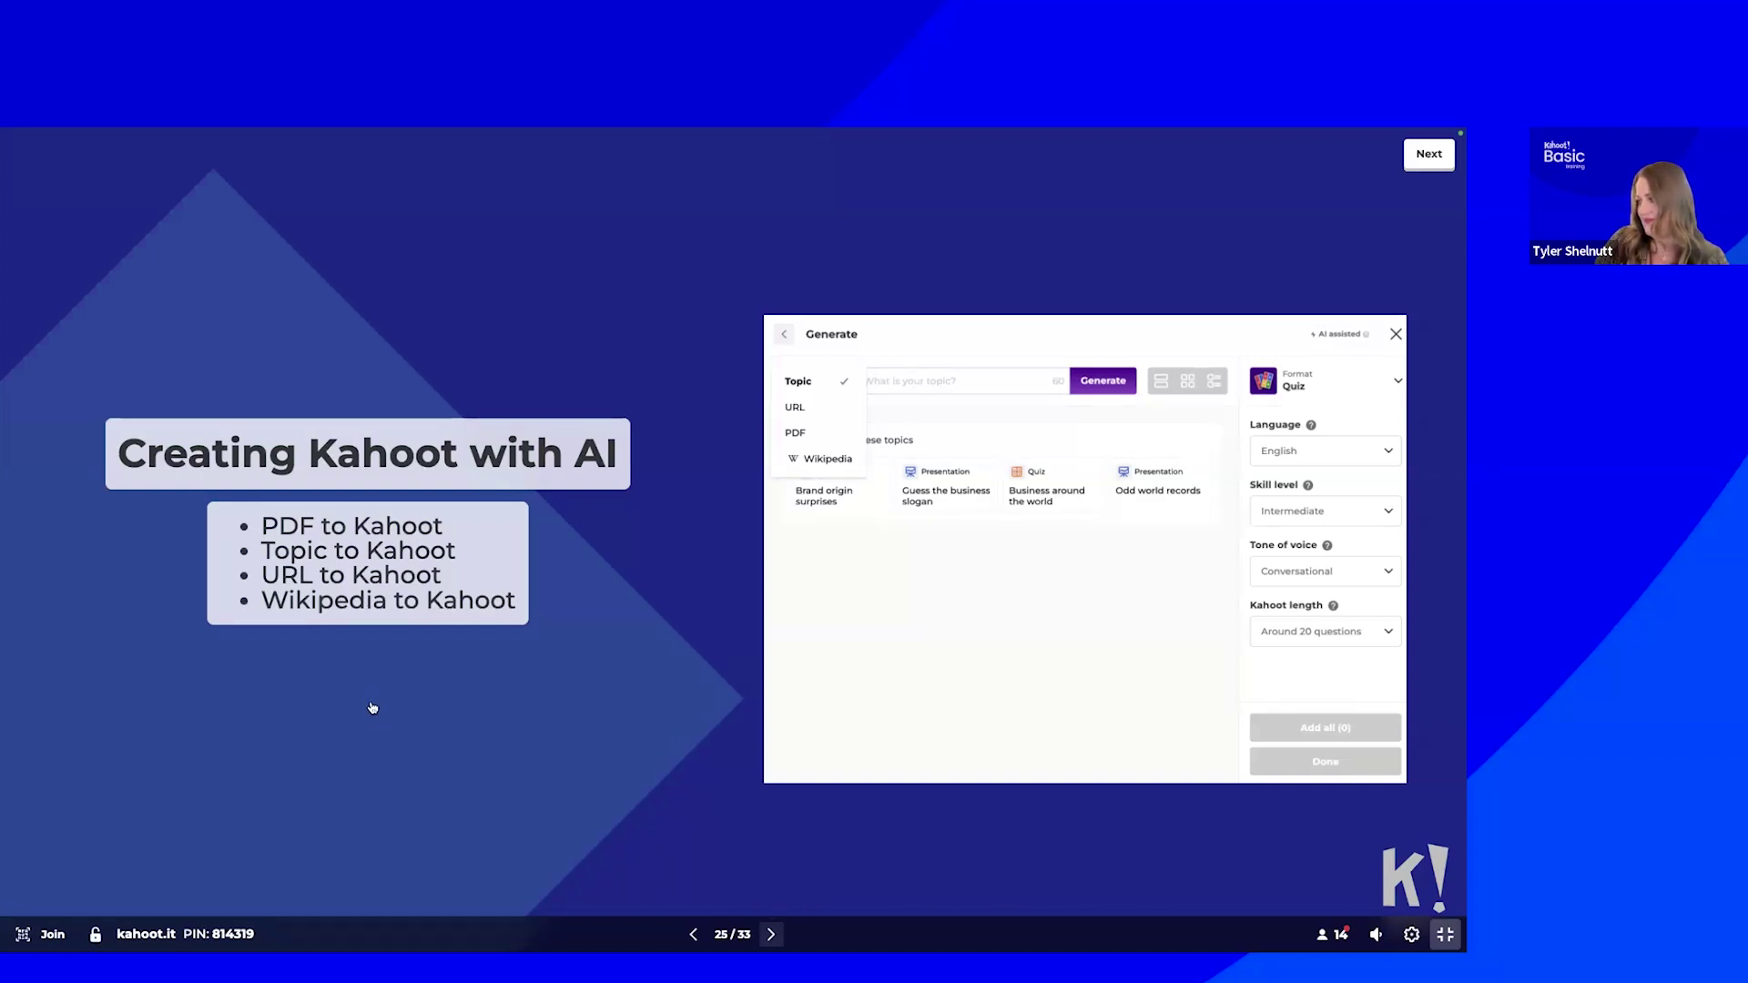
{"action": "key", "text": "Right"}
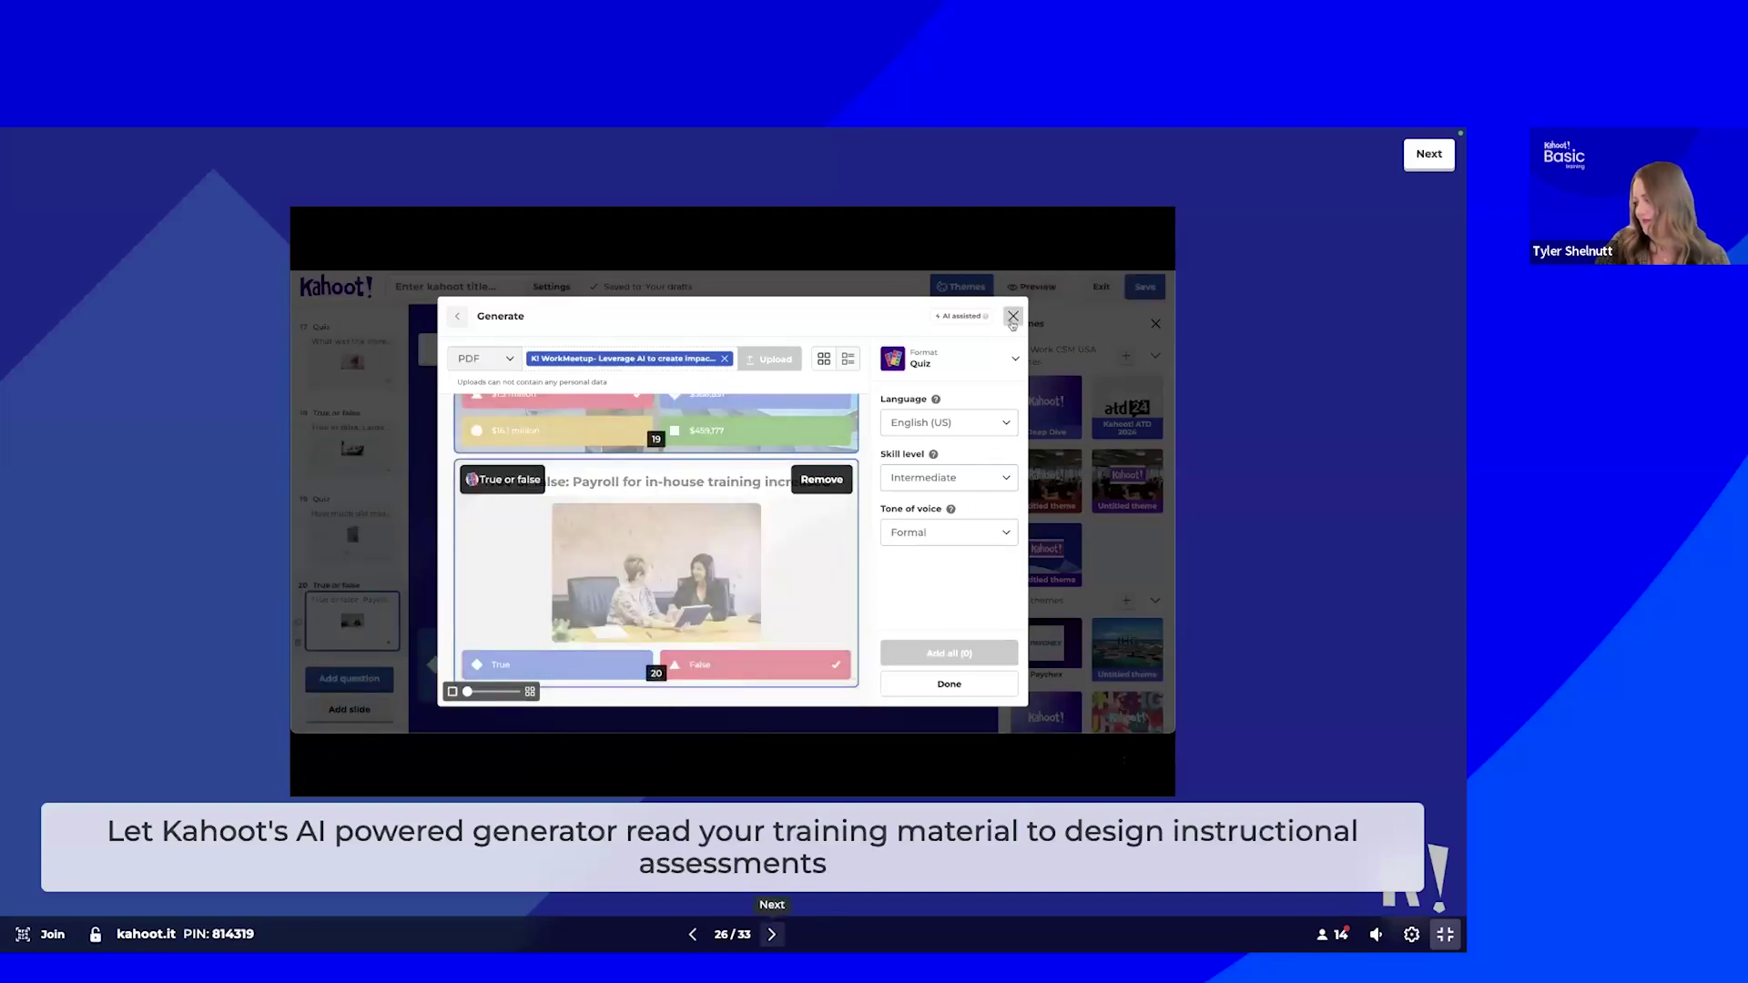
{"action": "left_click", "coordinate": [771, 934]}
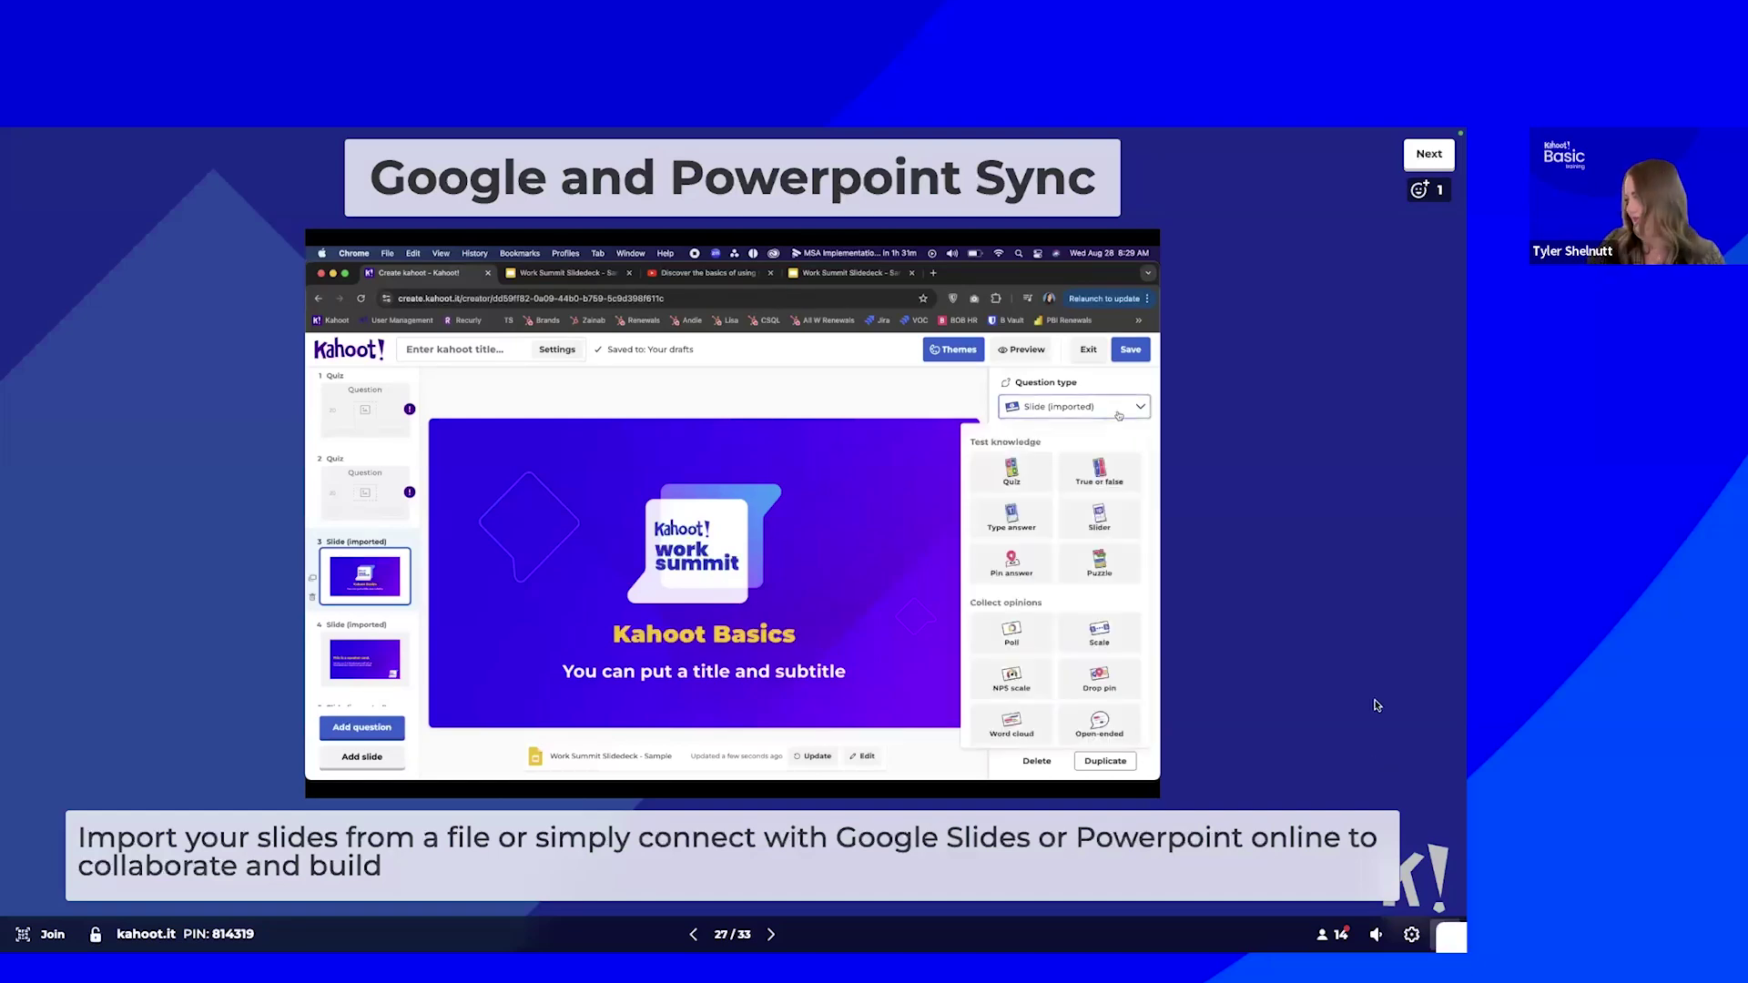
{"action": "left_click", "coordinate": [770, 934]}
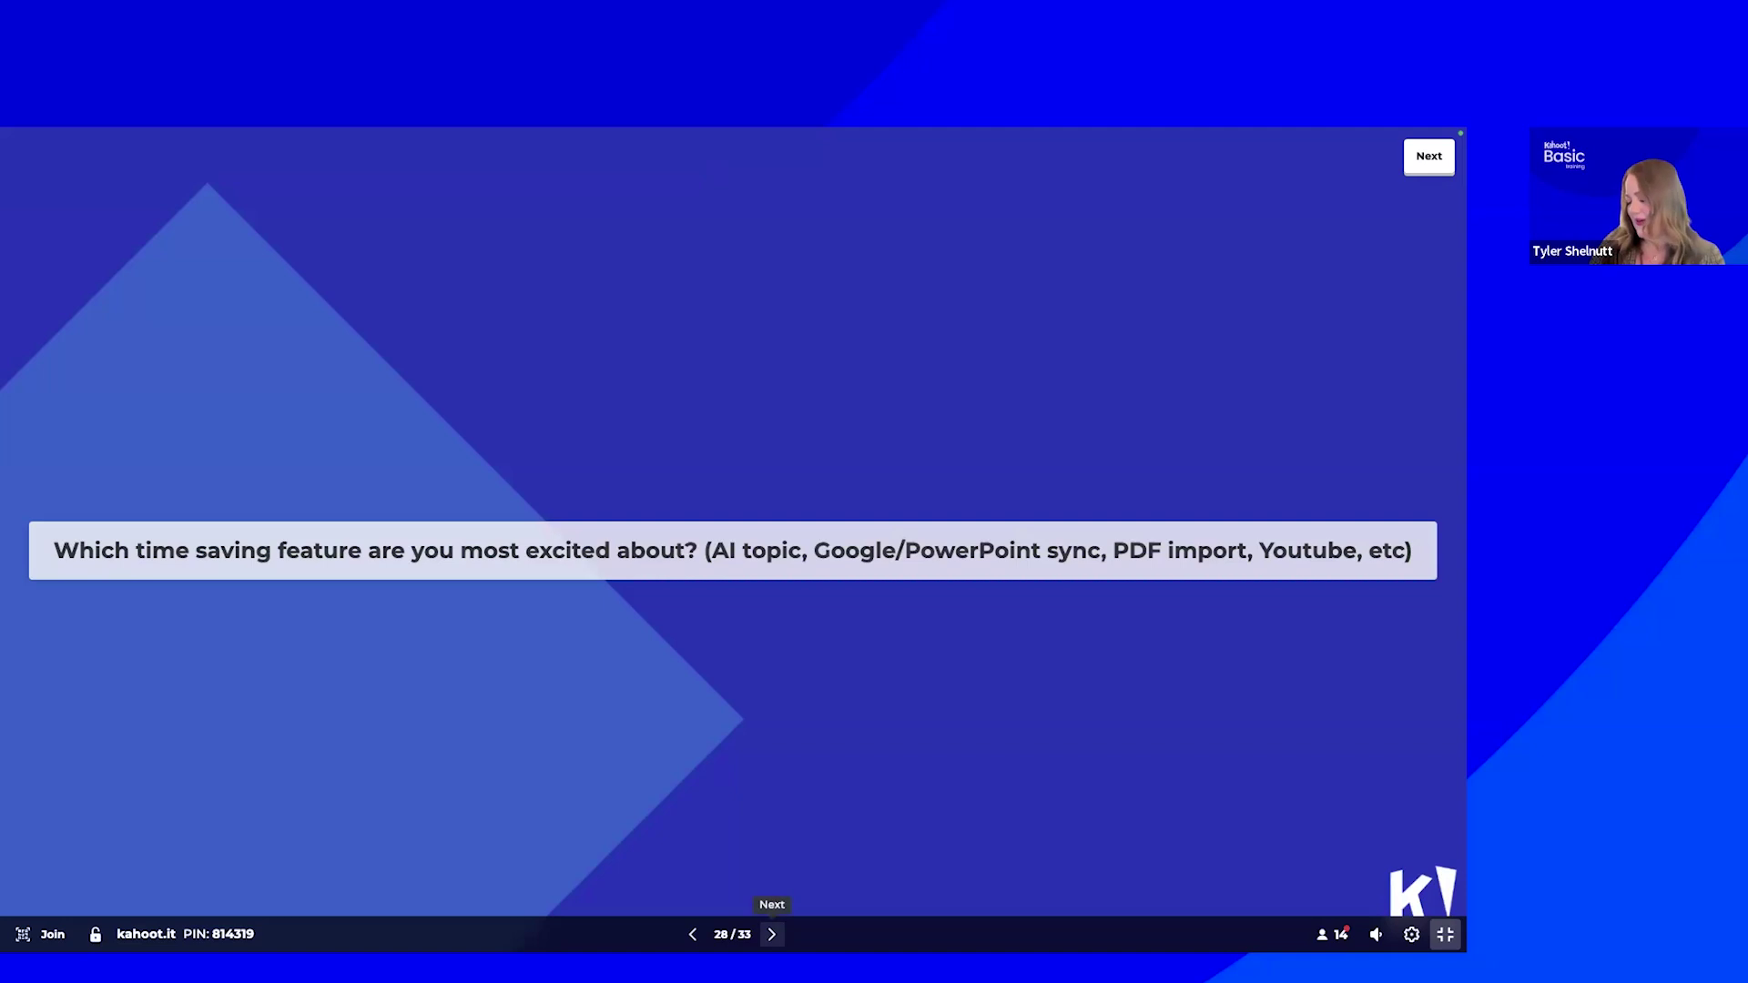
Run the open-ended question about time-saving features, end the answering early and reveal the submitted answers
{"action": "left_click", "coordinate": [772, 934]}
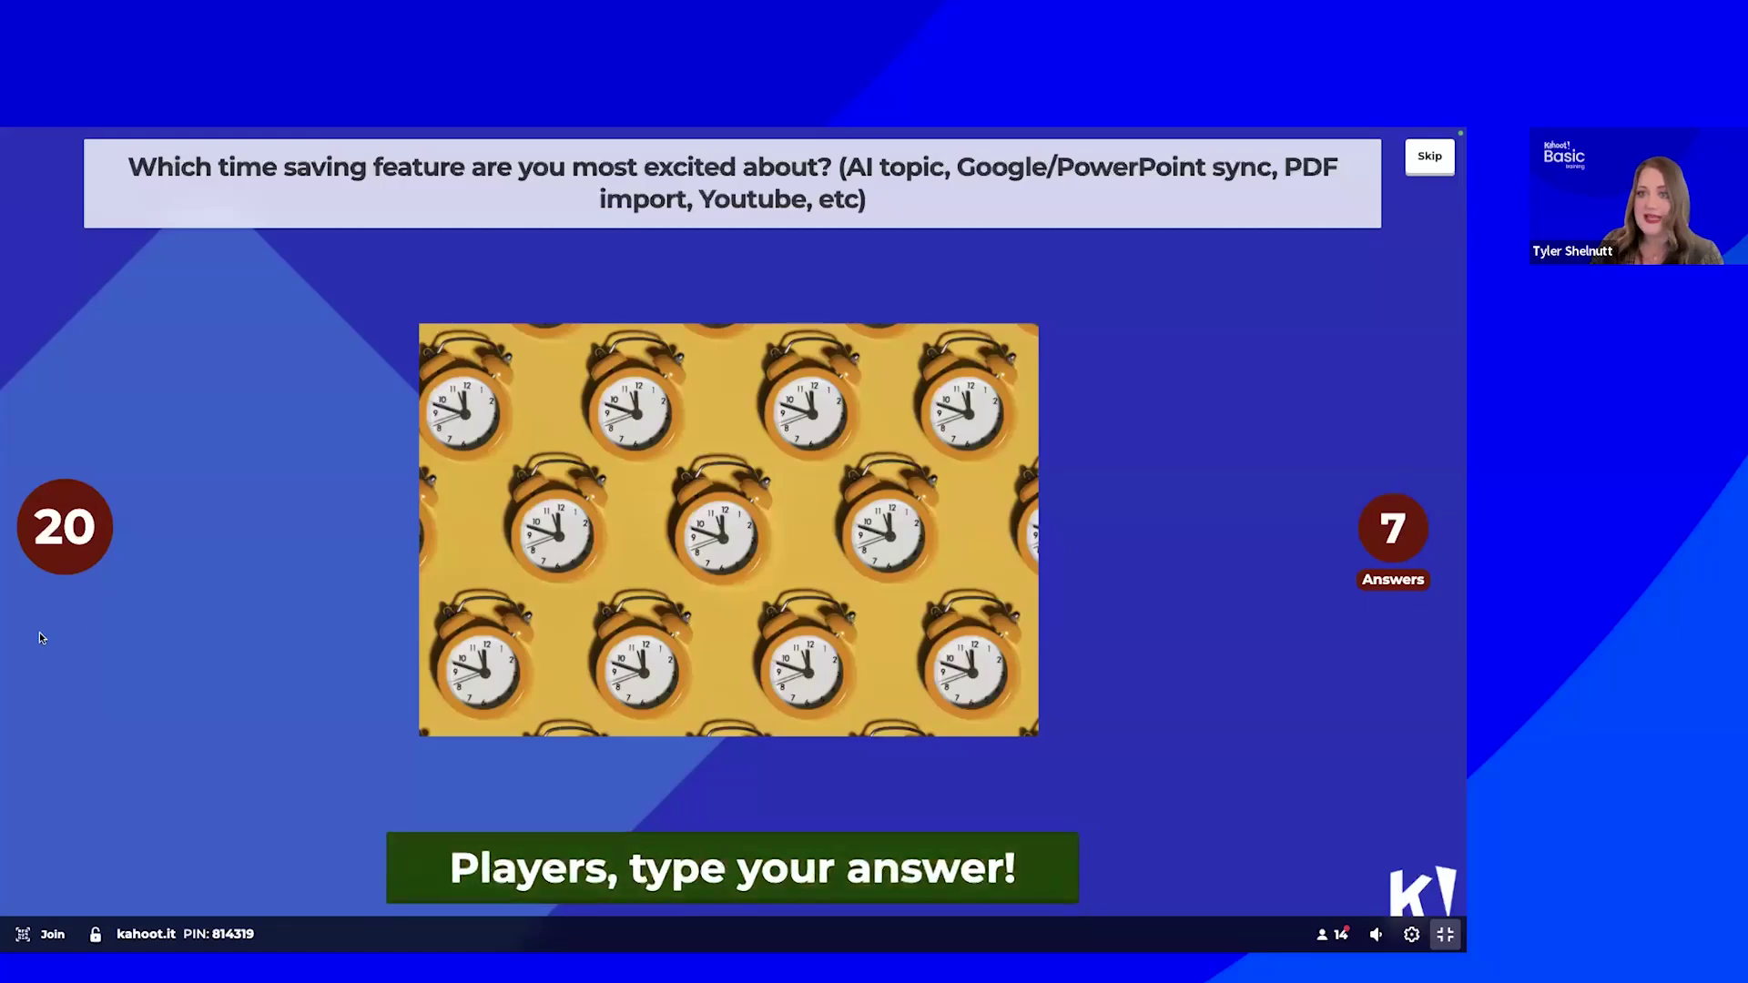
{"action": "left_click", "coordinate": [1429, 156]}
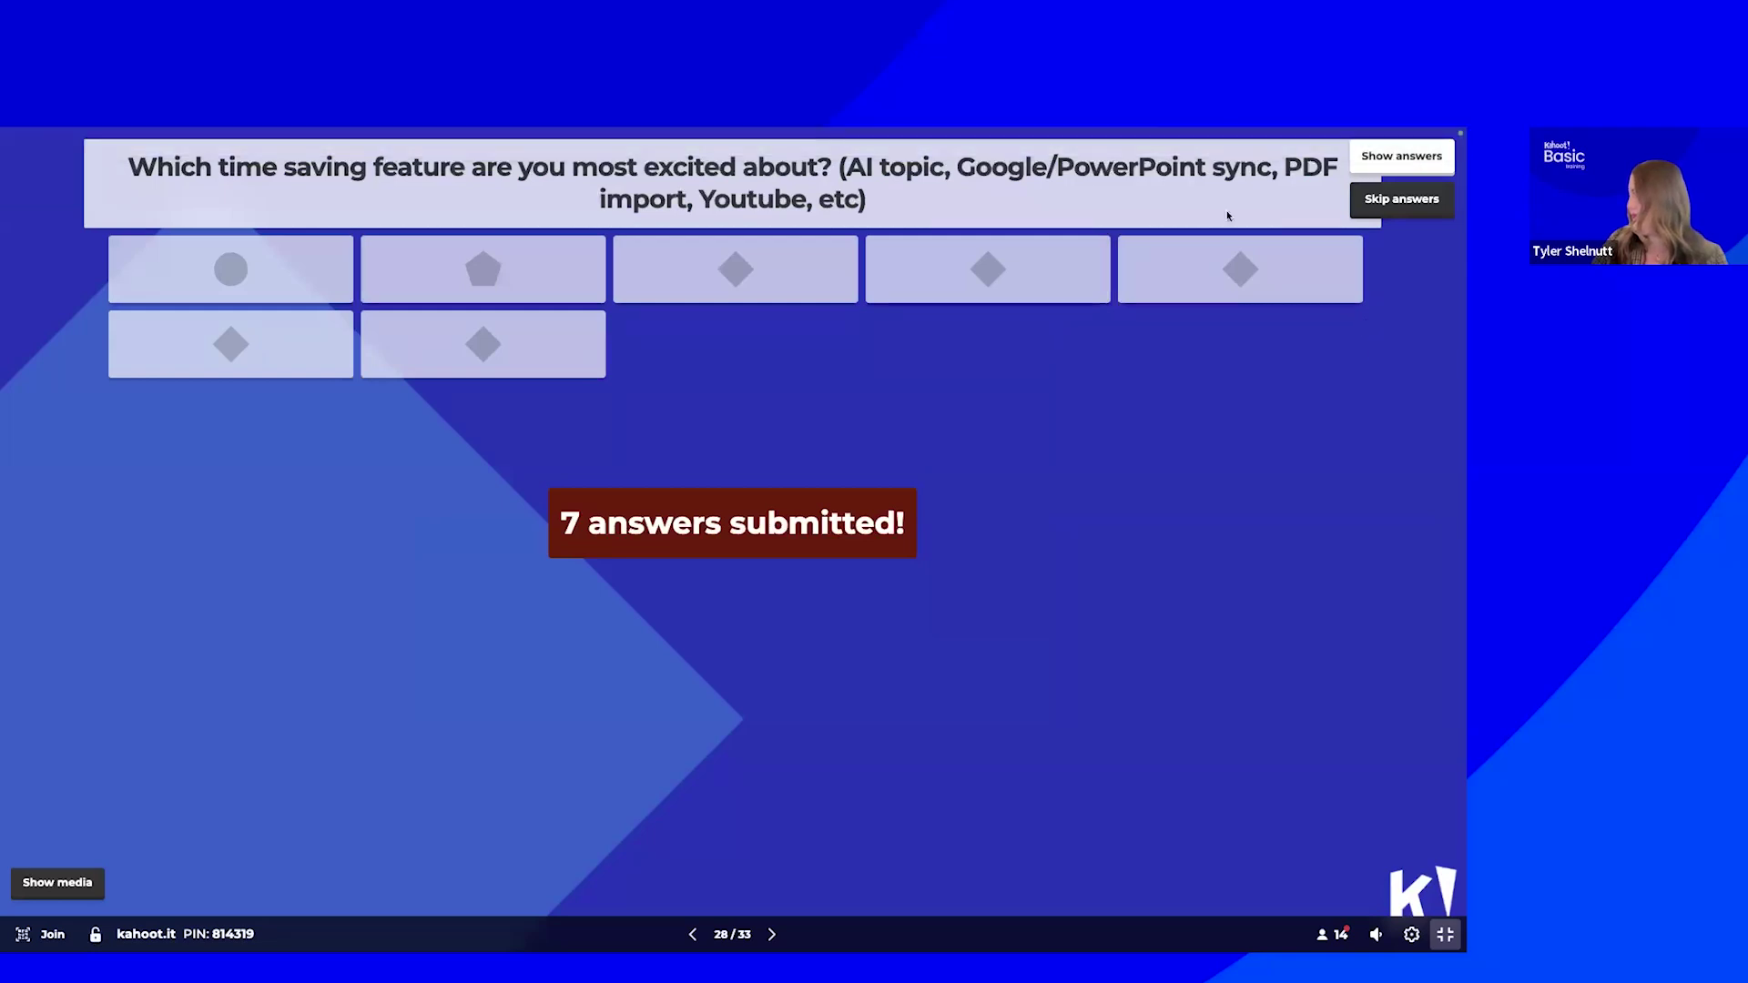
{"action": "left_click", "coordinate": [1394, 160]}
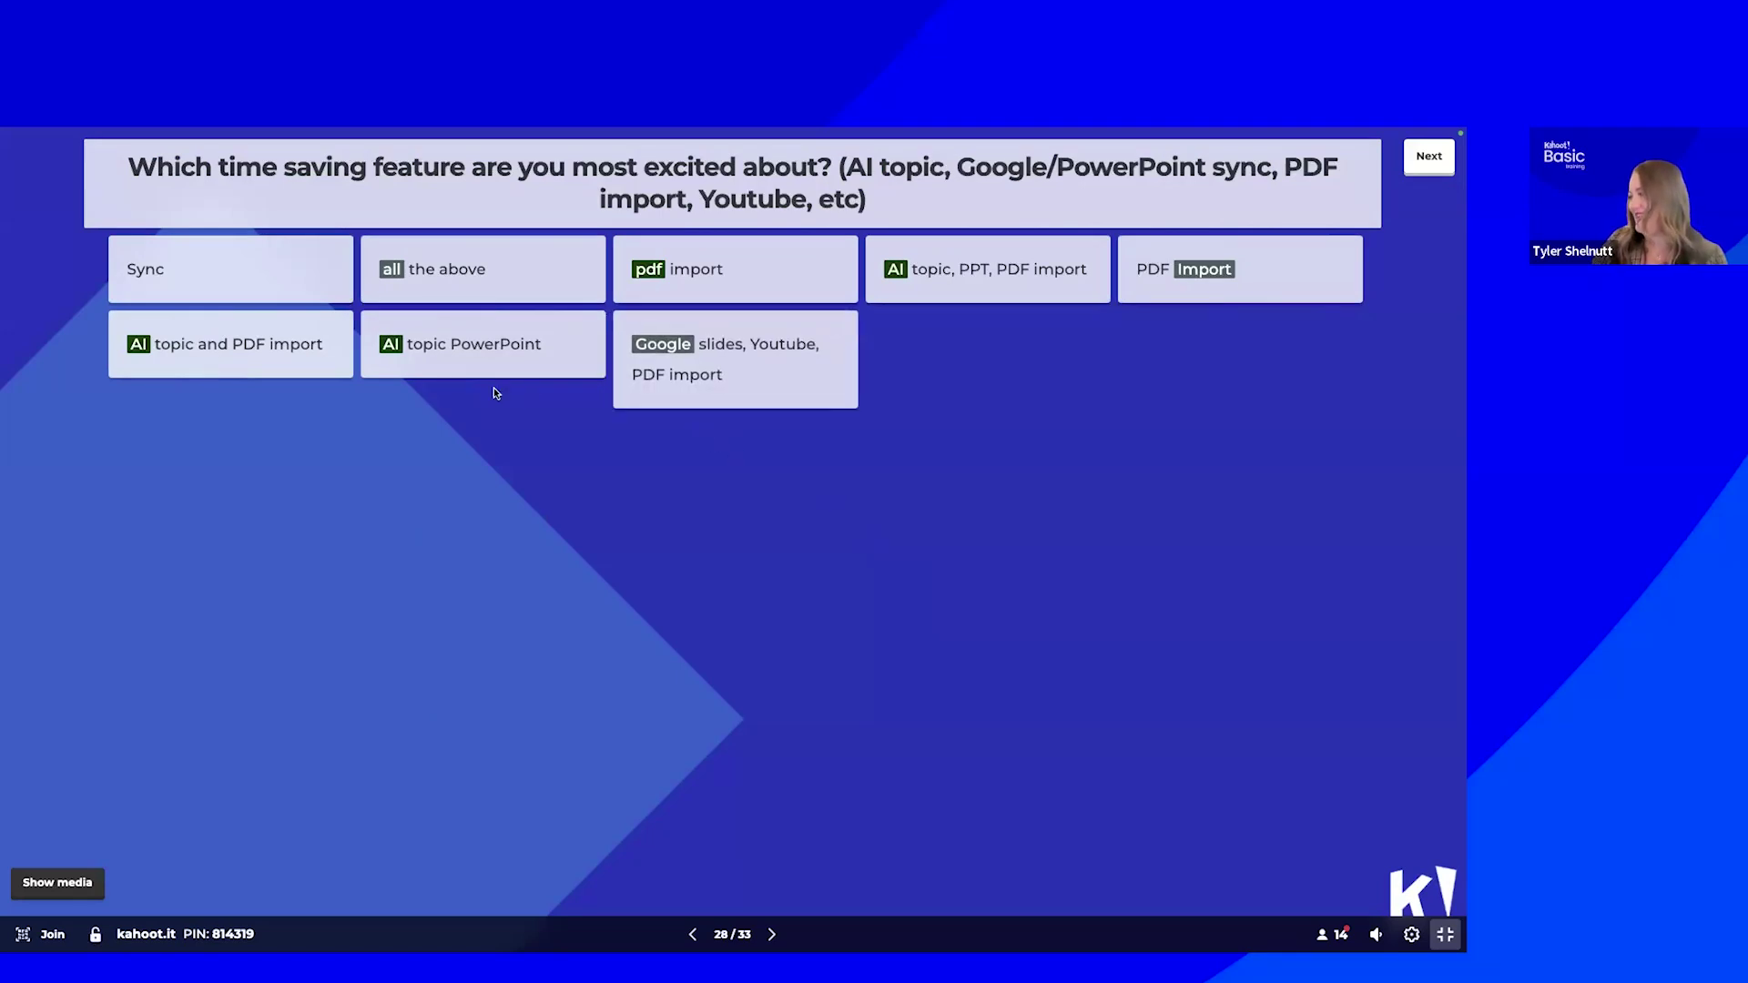
{"action": "mouse_move", "coordinate": [414, 364]}
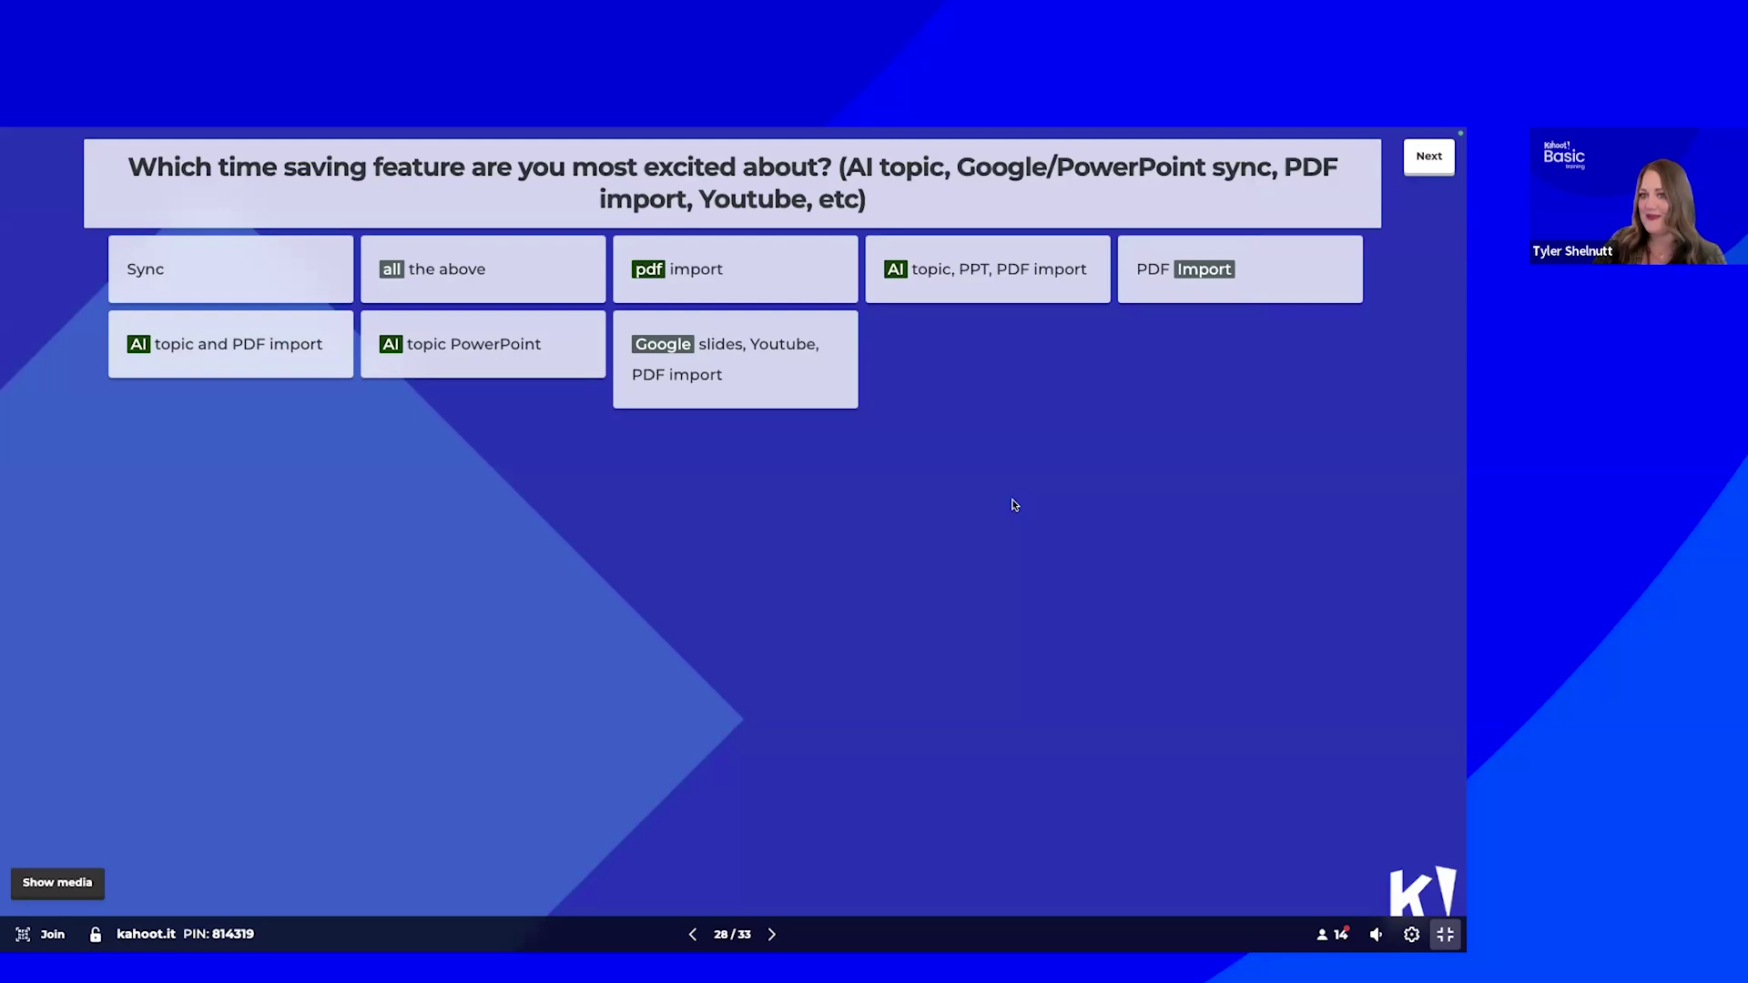
{"action": "mouse_move", "coordinate": [1035, 306]}
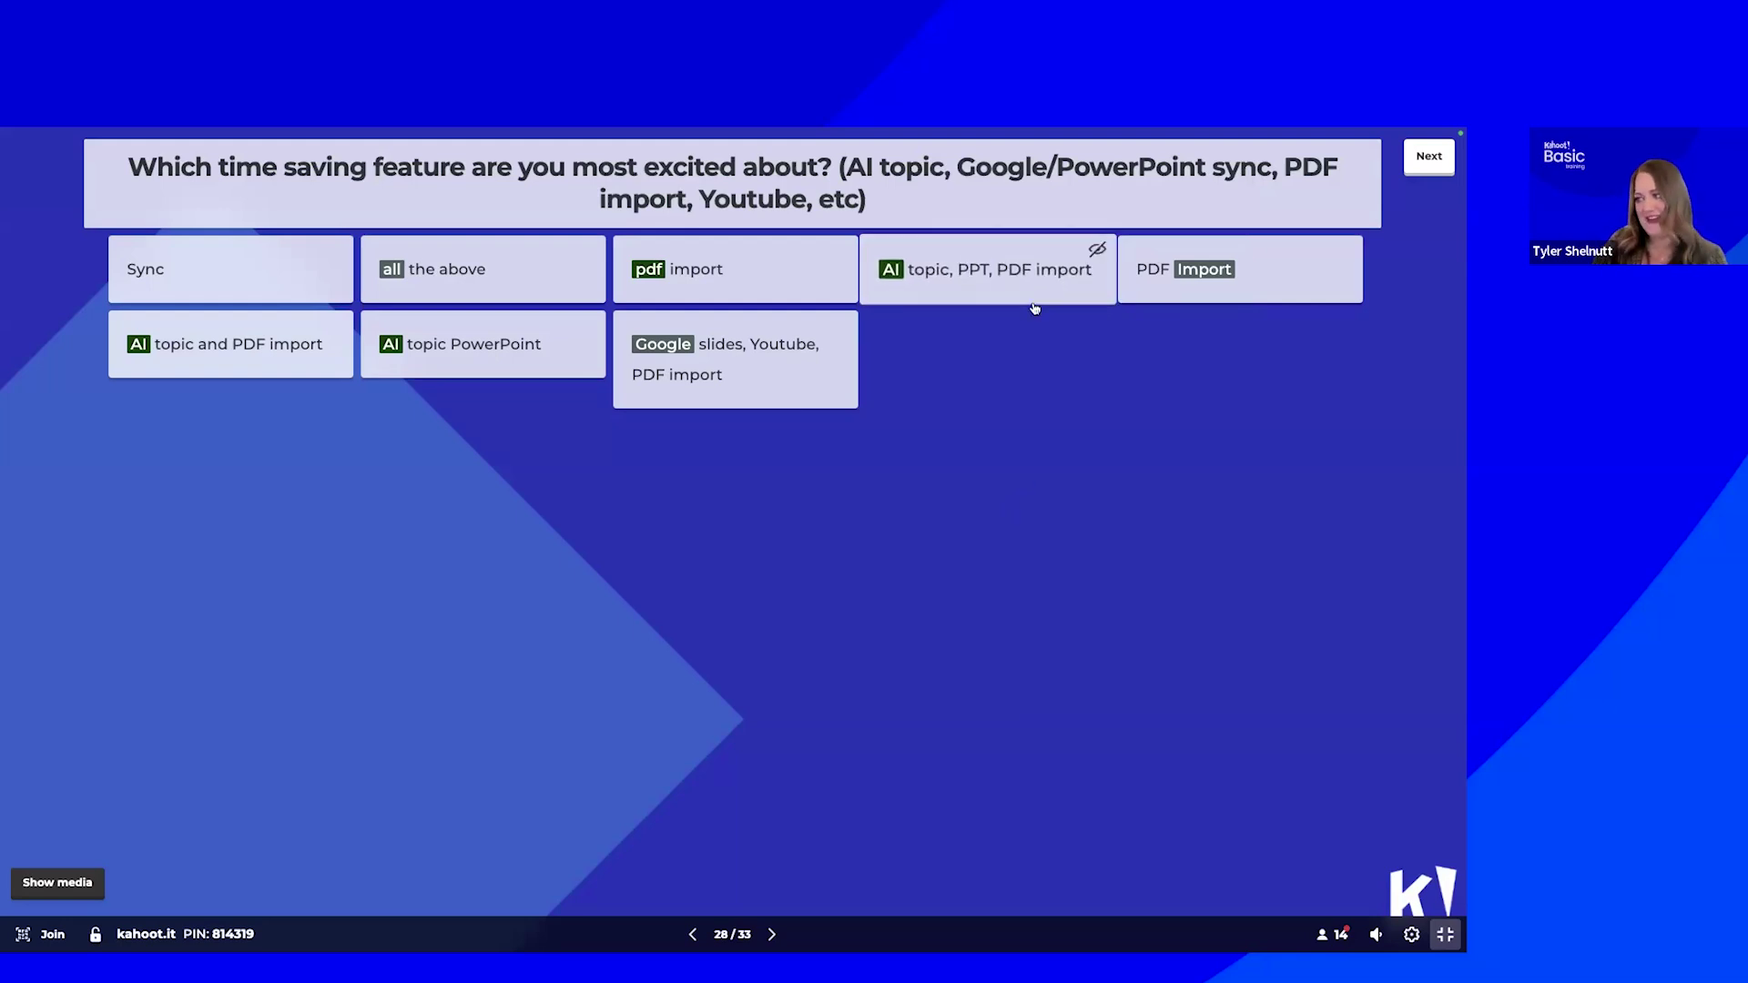
Run the puzzle question about converting a PDF into a Kahoot and continue to the Live Demo slide
{"action": "left_click", "coordinate": [1428, 160]}
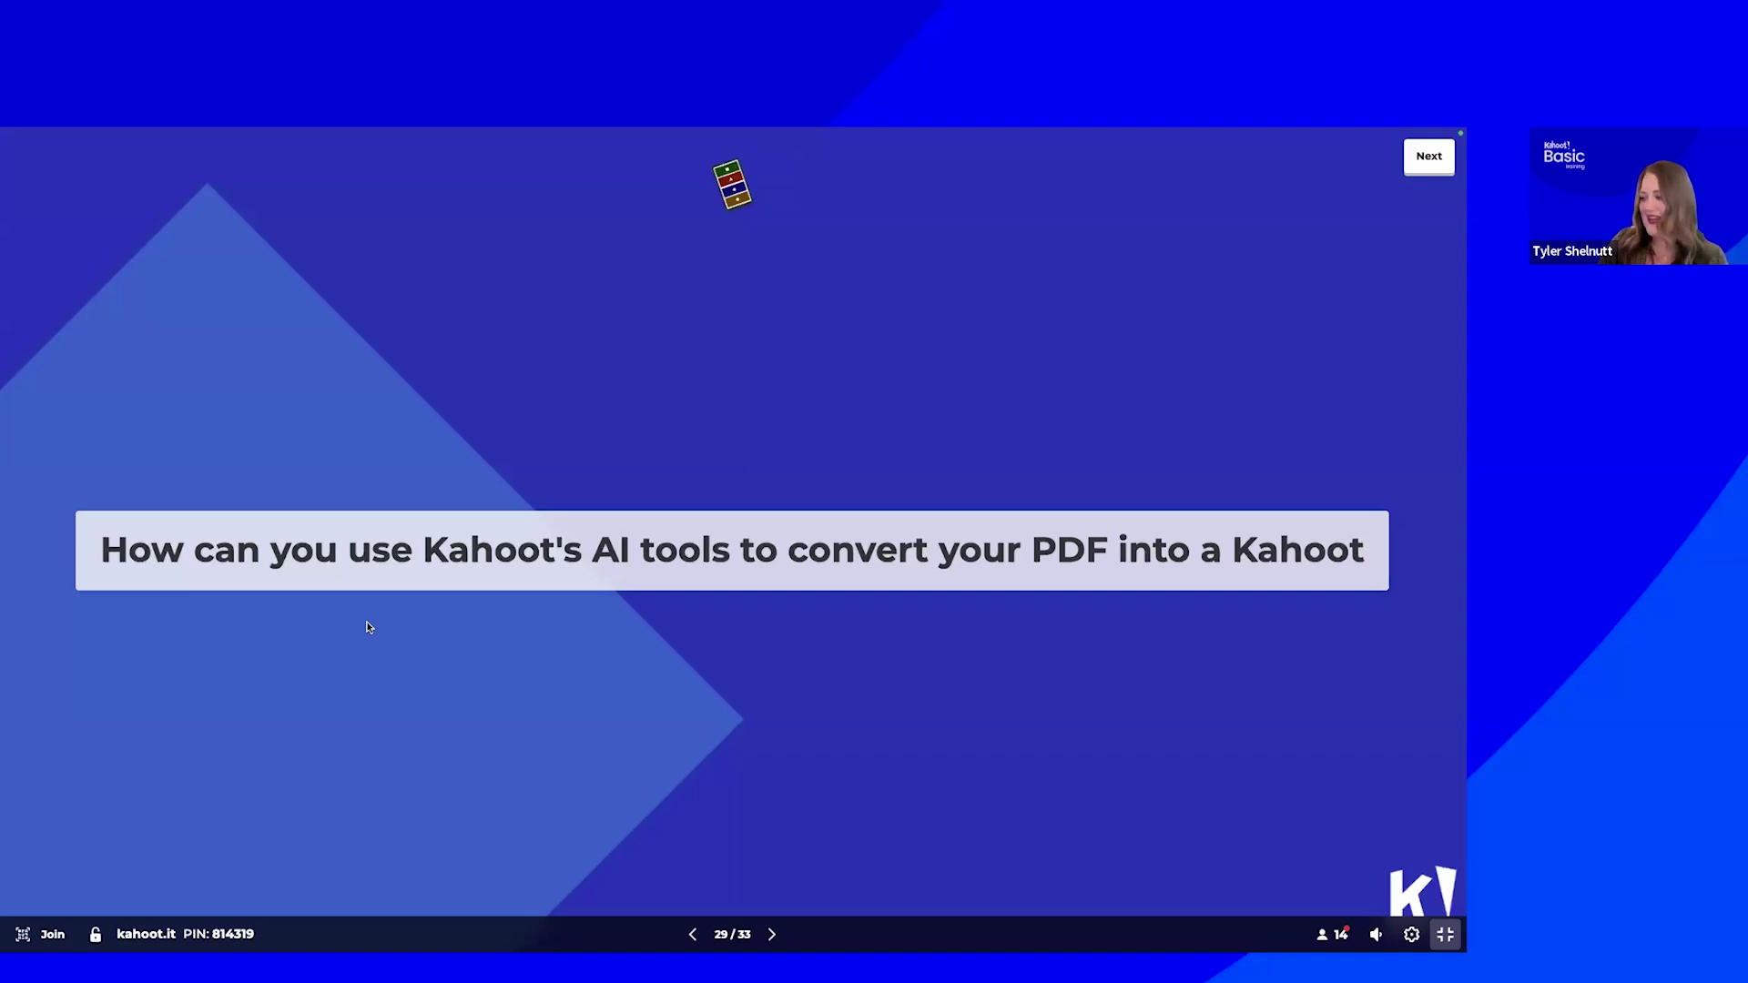
{"action": "left_click", "coordinate": [772, 934]}
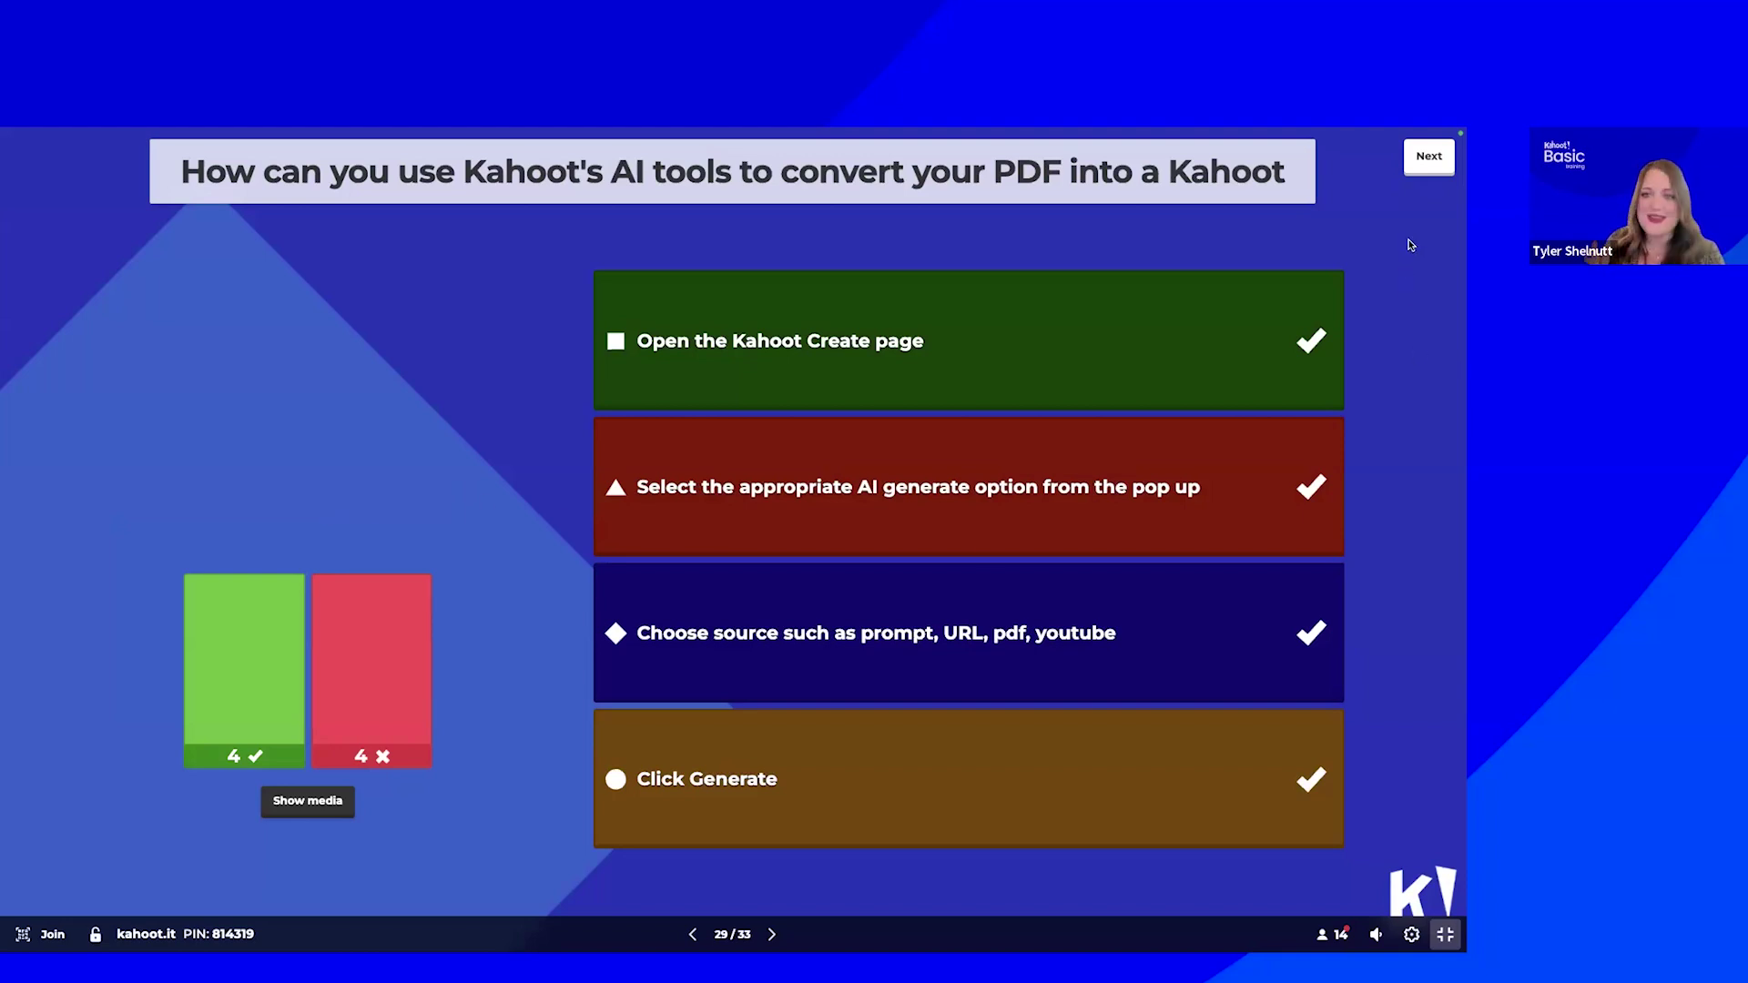
{"action": "left_click", "coordinate": [1433, 171]}
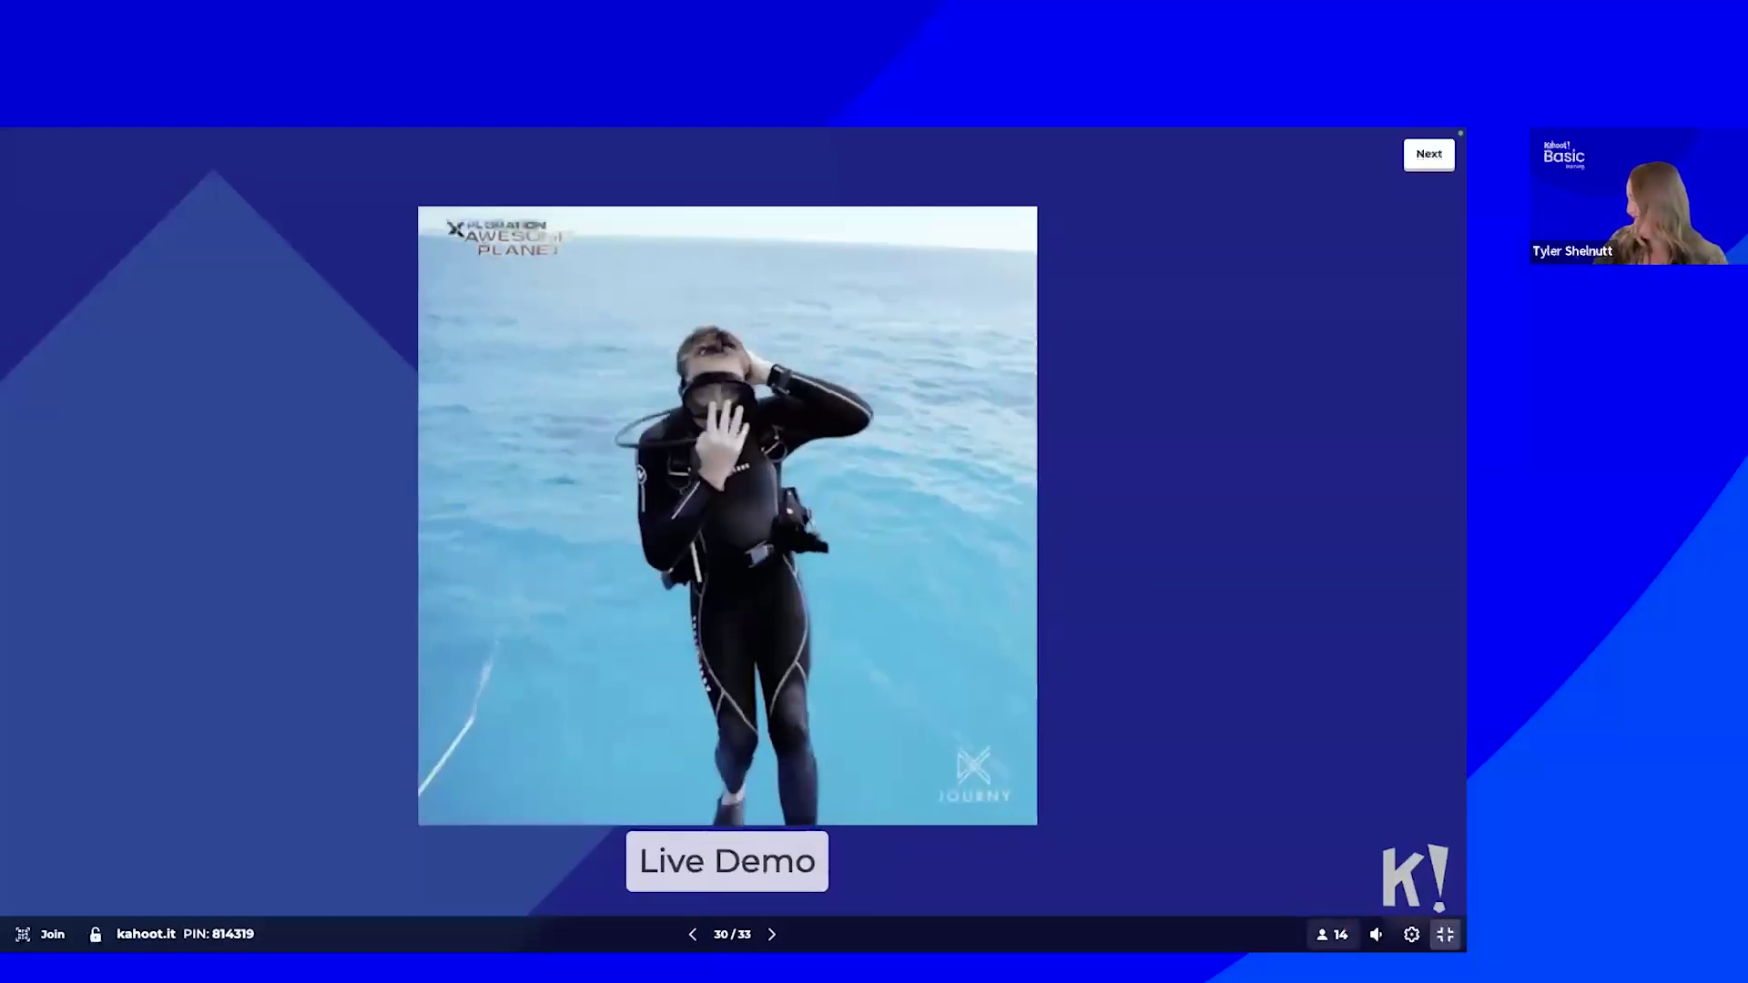
Check the participants list, leave full screen and switch to the Kahoot! home page
{"action": "left_click", "coordinate": [1332, 934]}
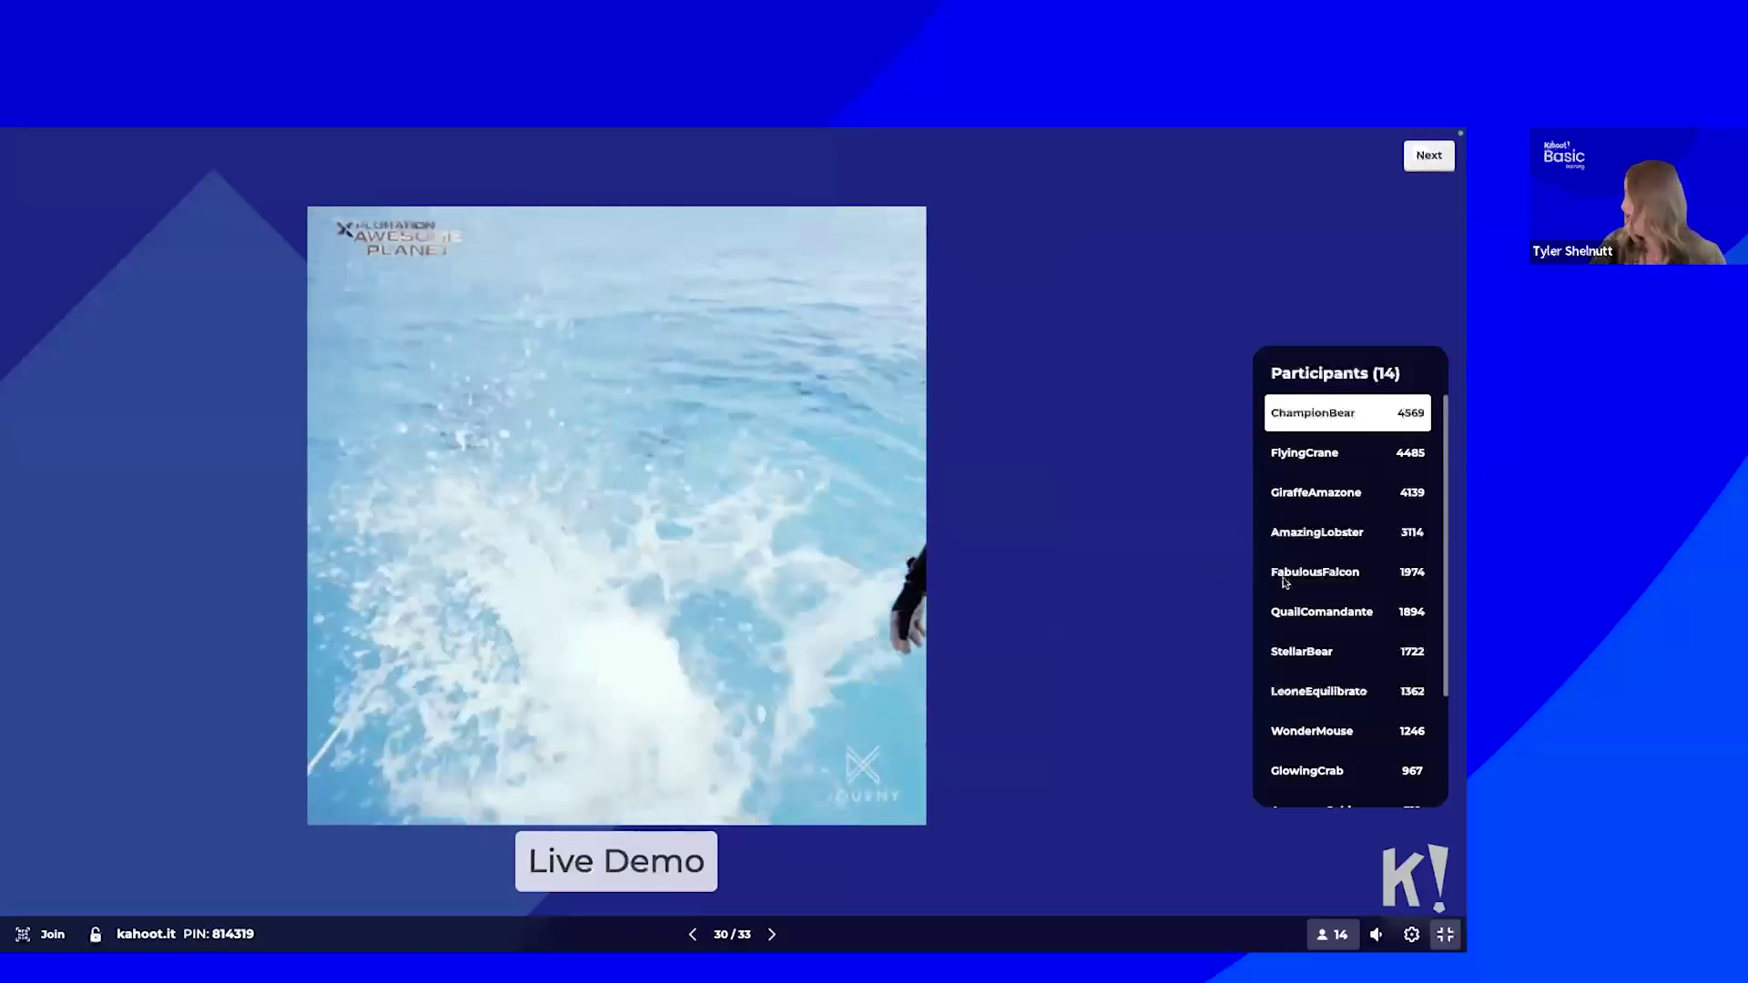
{"action": "left_click", "coordinate": [1443, 933]}
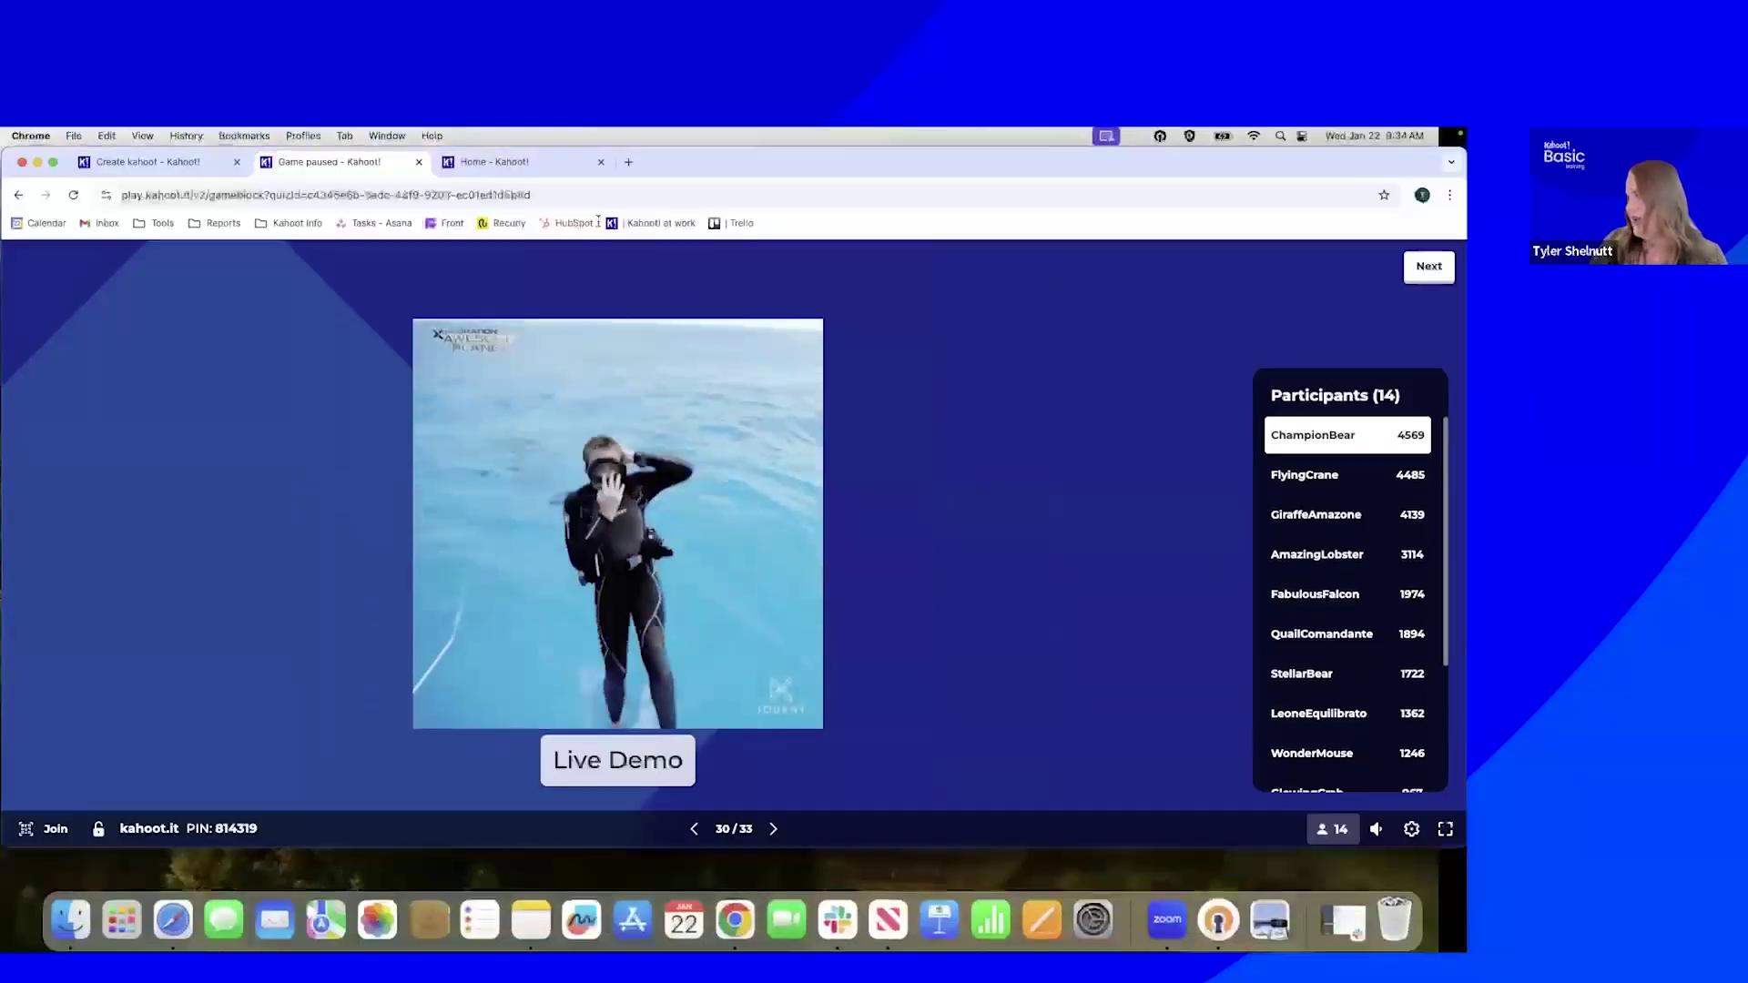
{"action": "left_click", "coordinate": [1332, 828]}
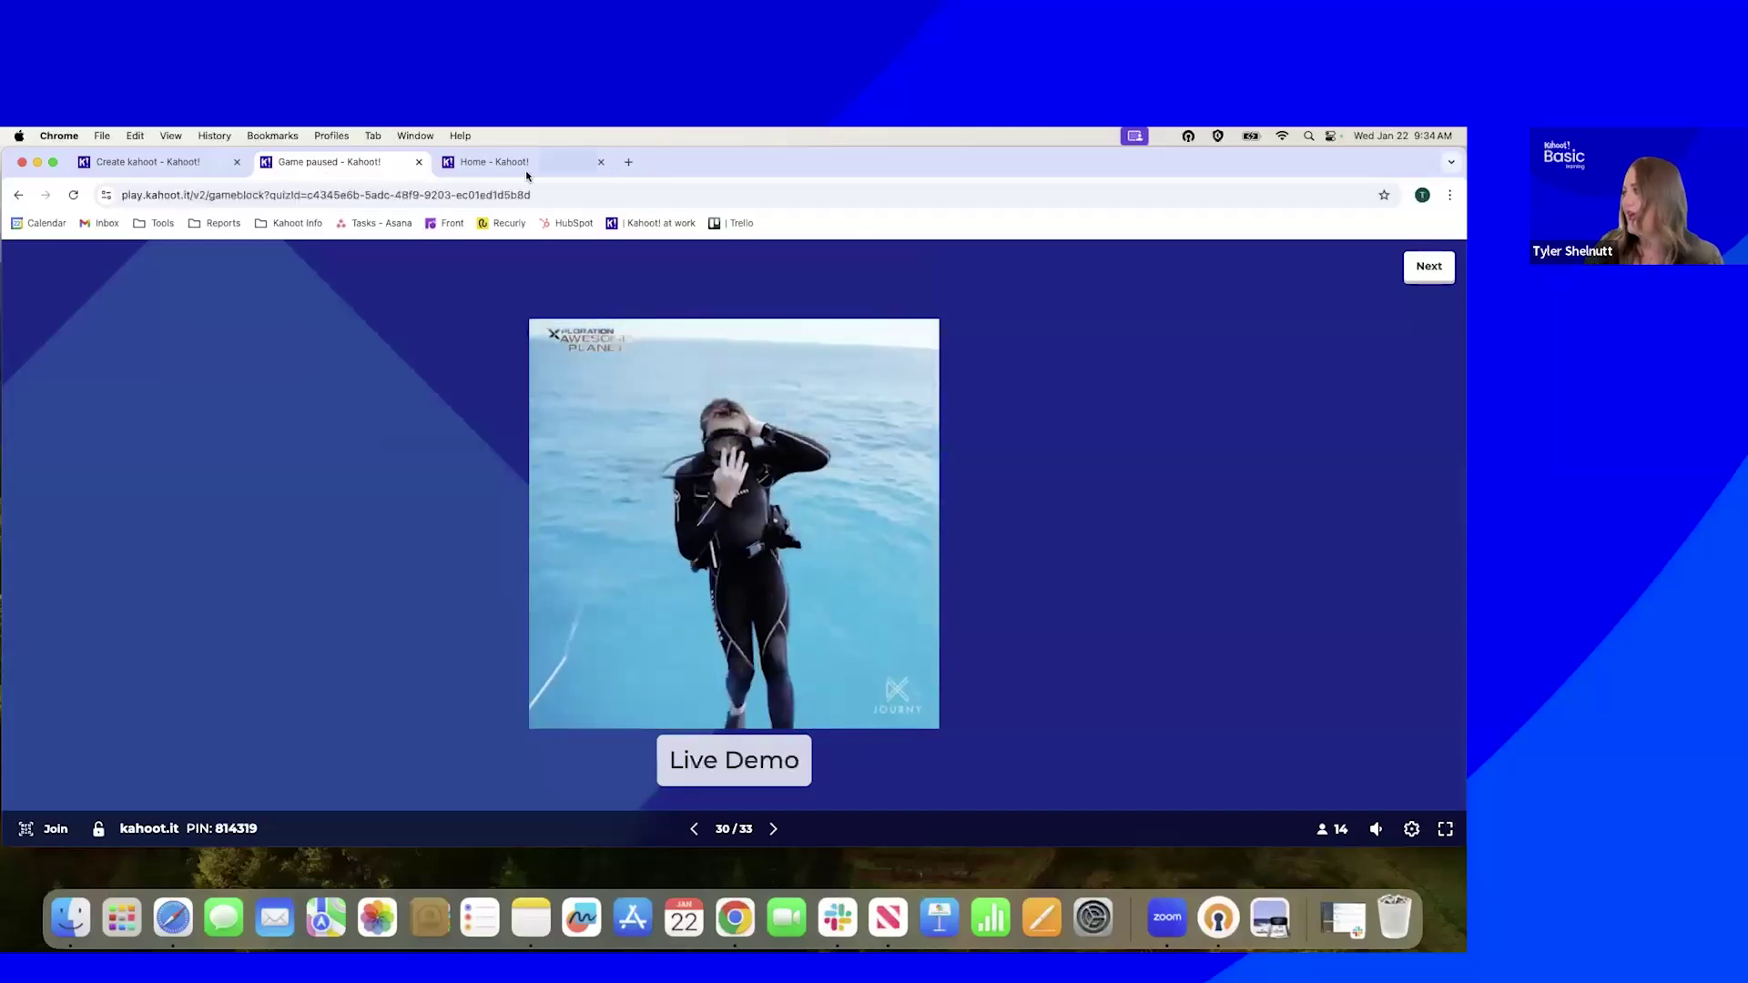
{"action": "key", "text": "ctrl+Tab"}
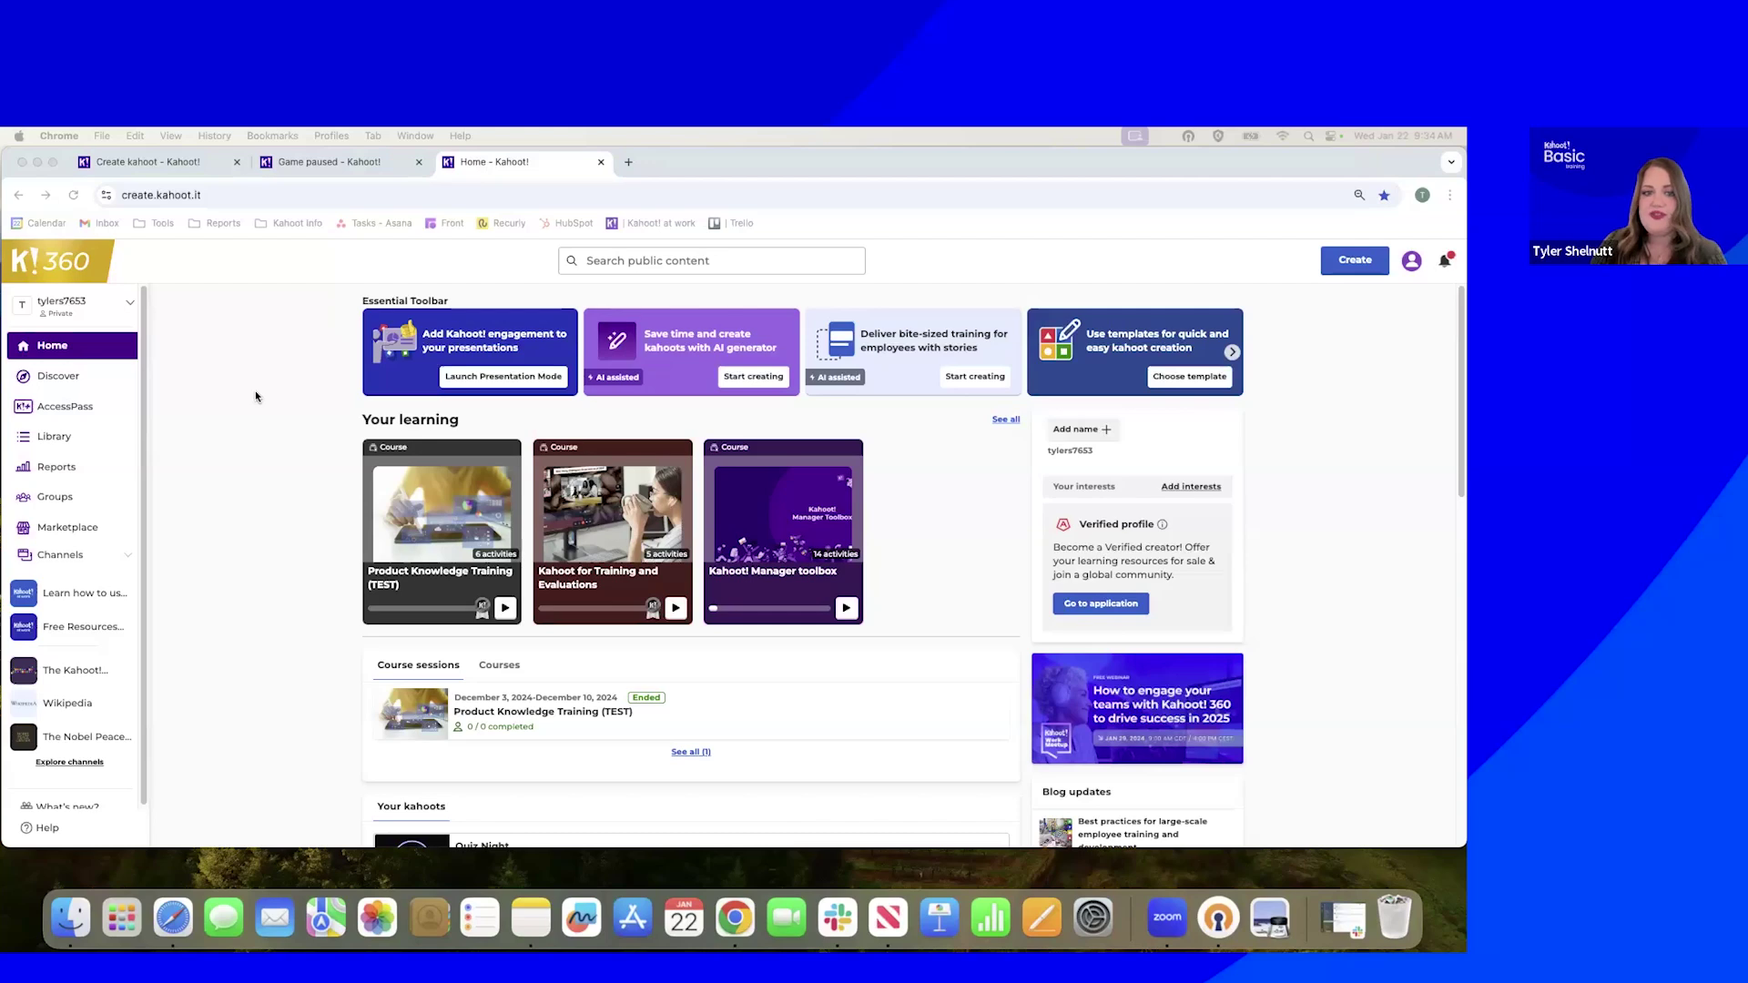
Show the list of private and team workspaces and close it without switching
{"action": "left_click", "coordinate": [129, 306]}
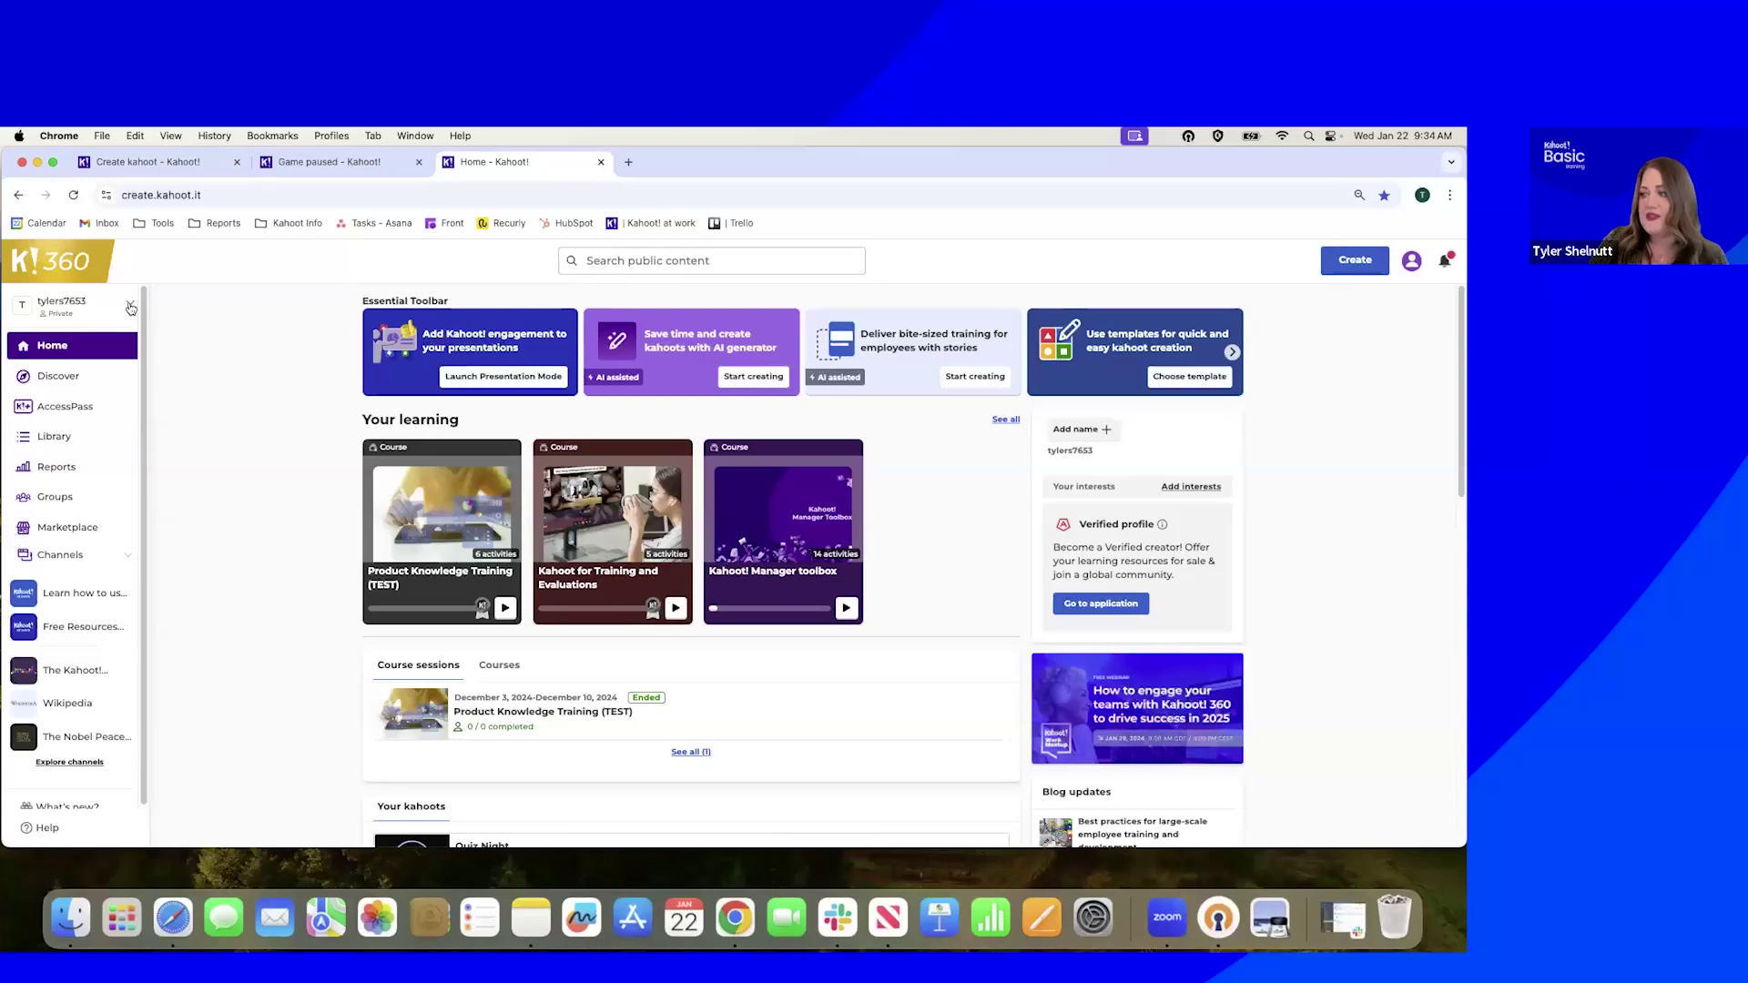
{"action": "left_click", "coordinate": [129, 305]}
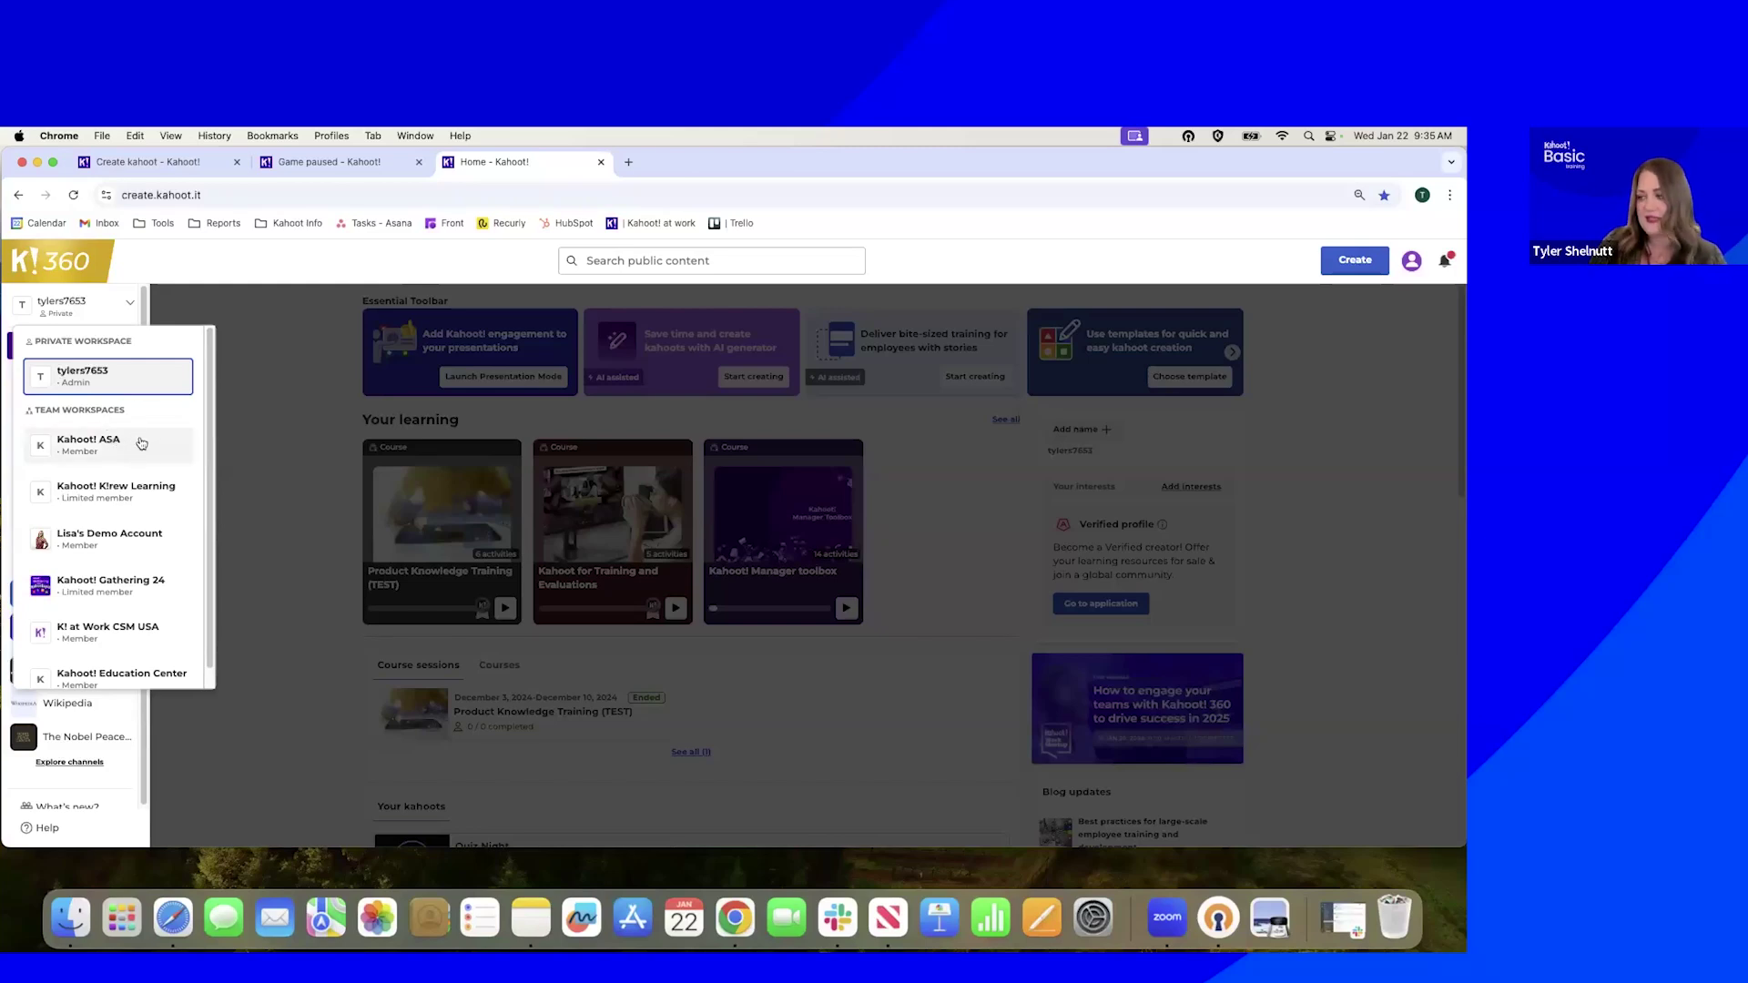
{"action": "left_click", "coordinate": [273, 405]}
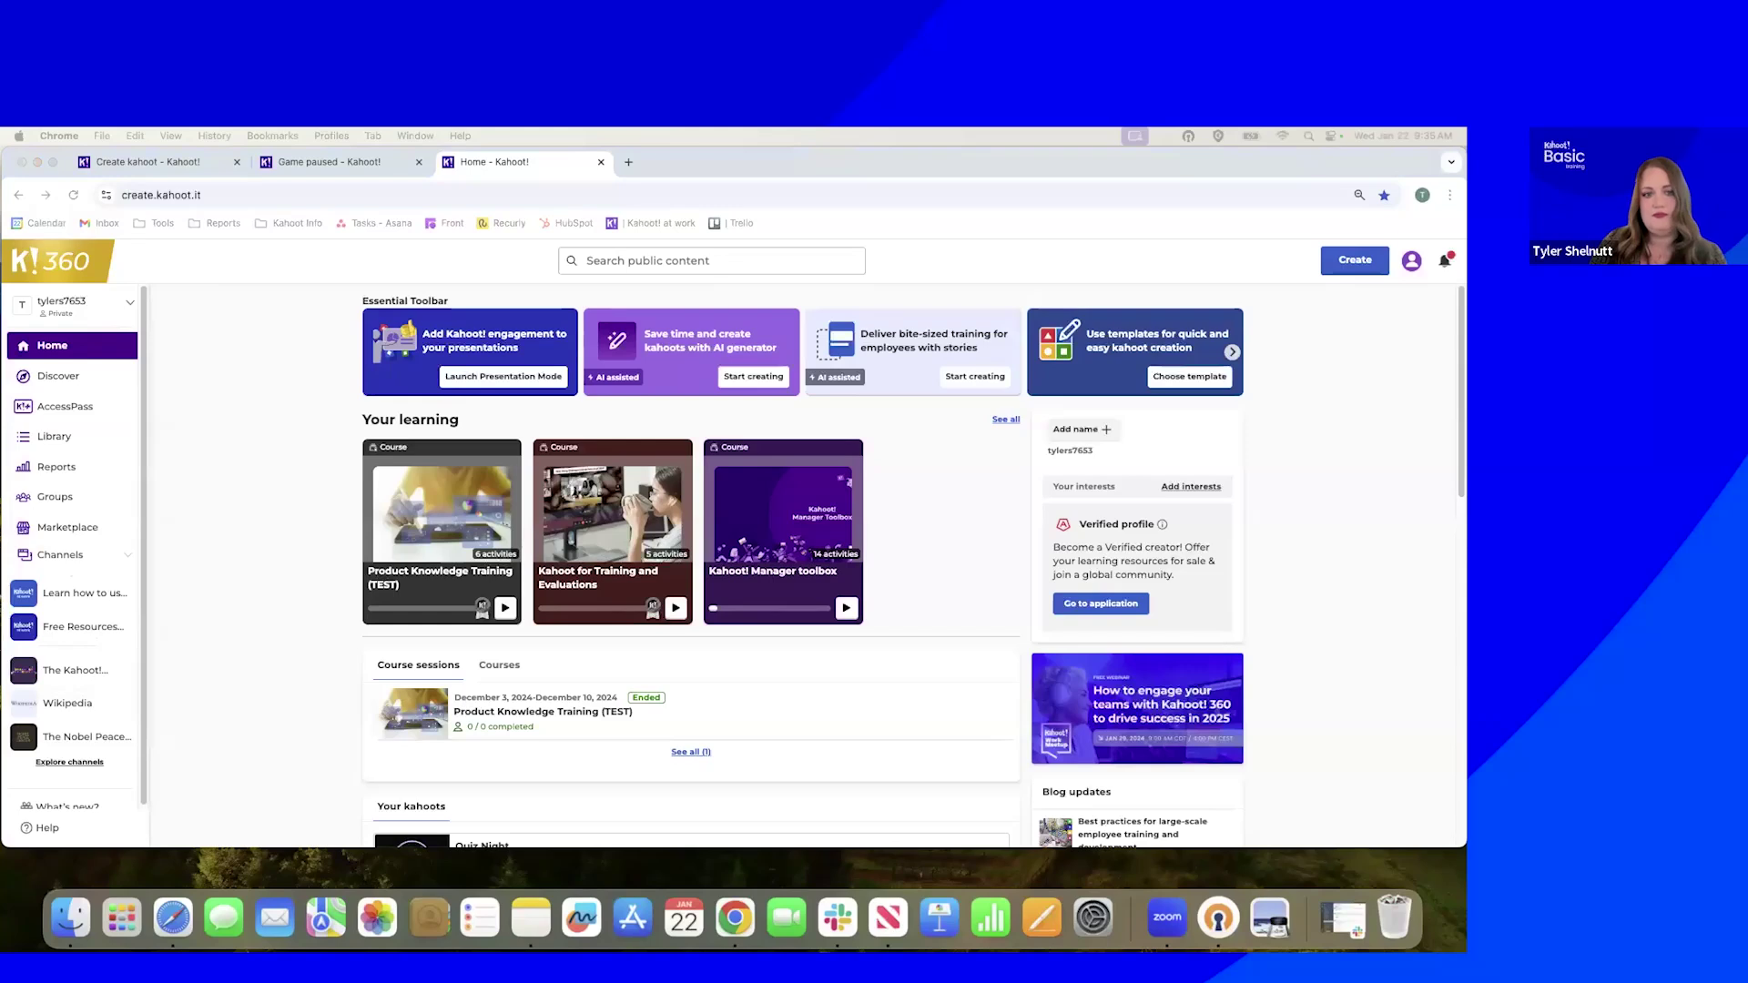
View the Discover page and the library of kahoots in the private workspace
{"action": "left_click", "coordinate": [67, 384]}
{"action": "left_click", "coordinate": [67, 384]}
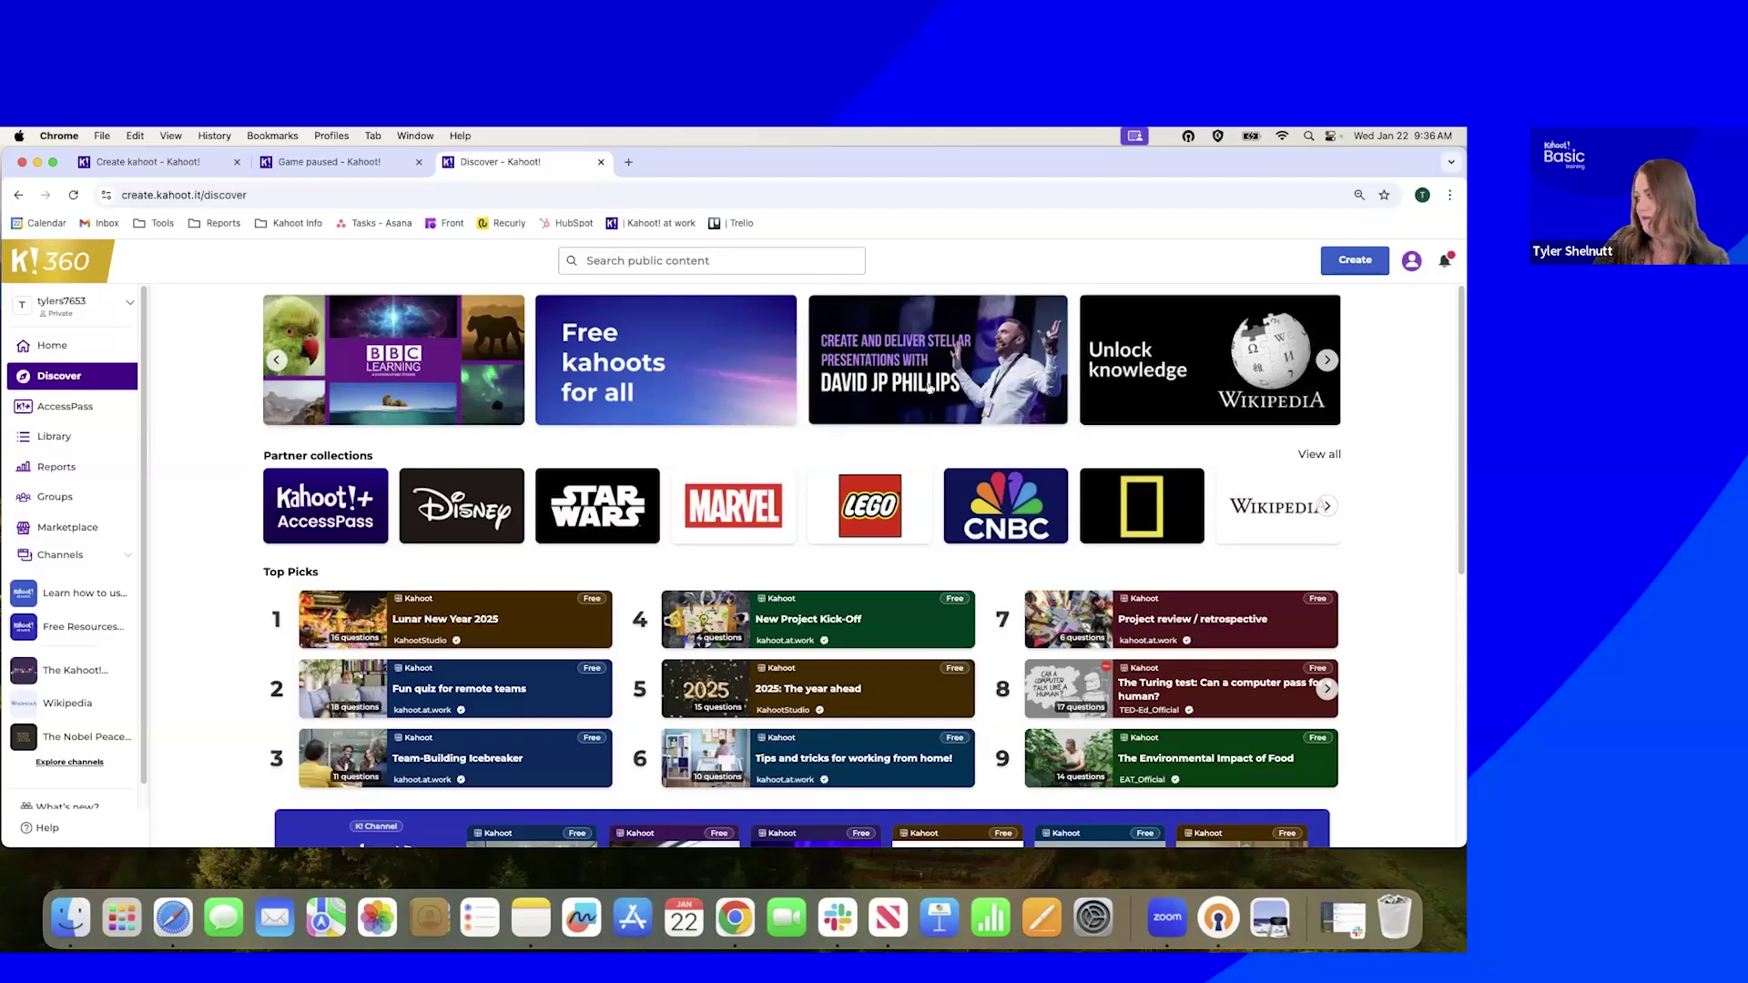
{"action": "left_click", "coordinate": [69, 437]}
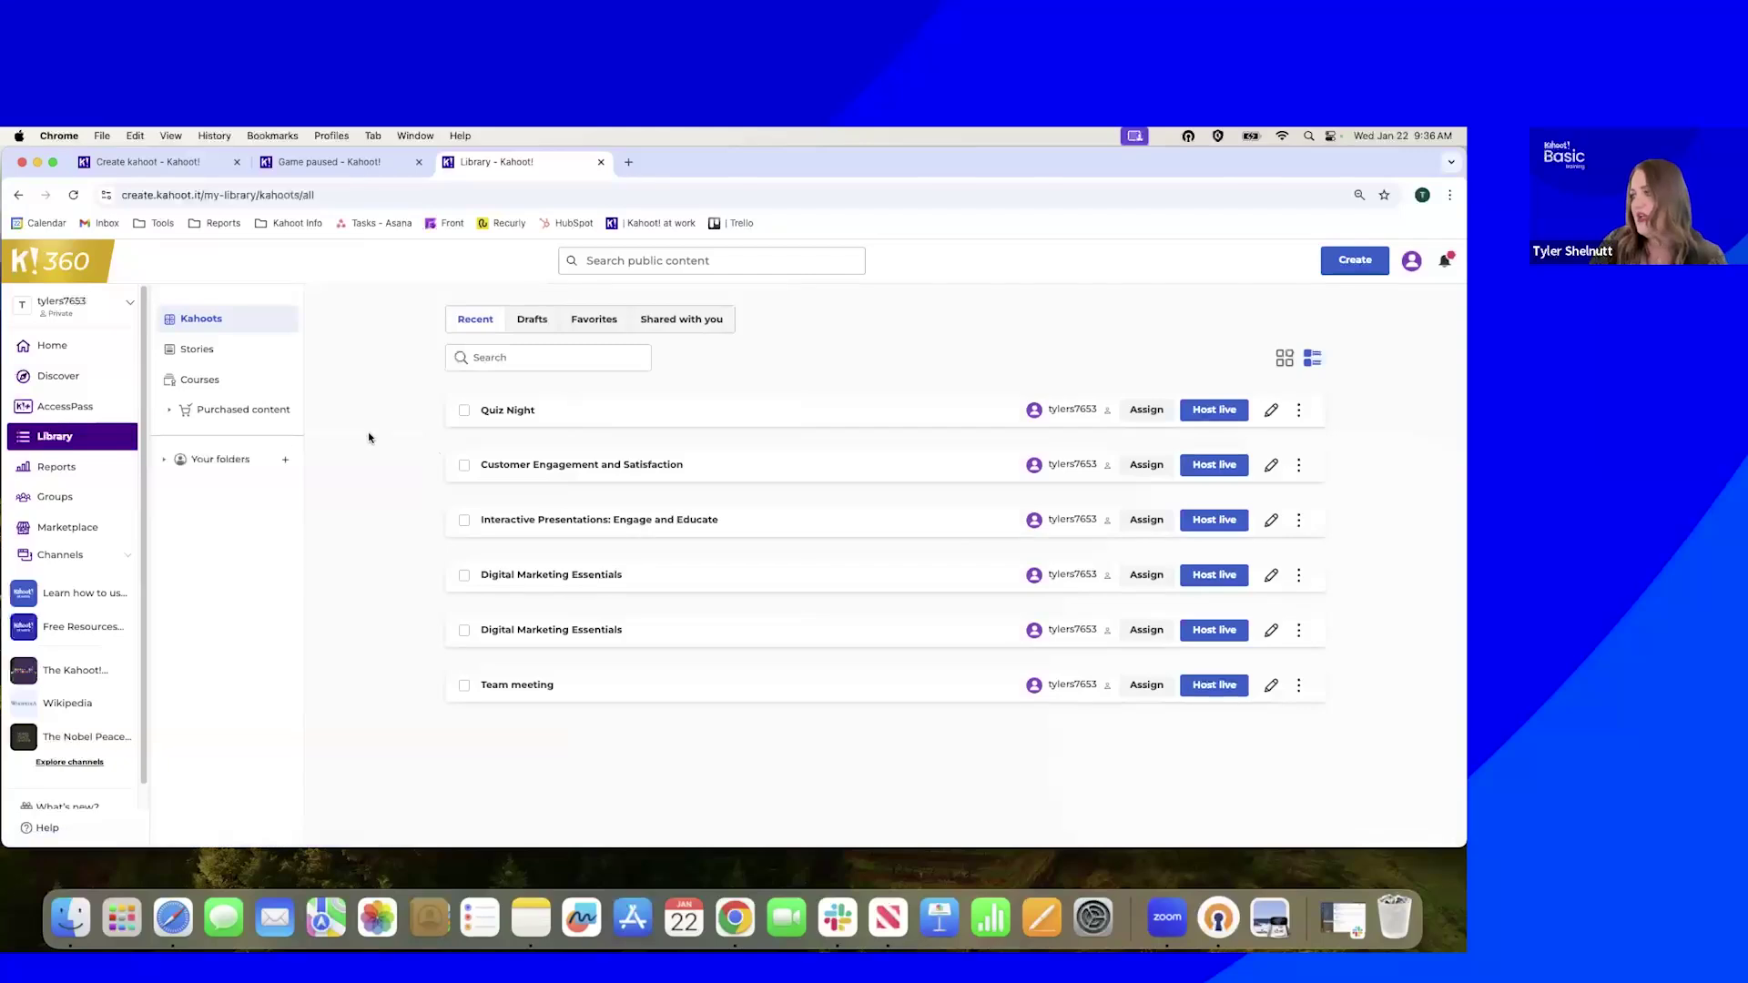
Switch to the demo account's team workspace and view its library and reports
{"action": "left_click", "coordinate": [97, 310]}
{"action": "left_click", "coordinate": [107, 537]}
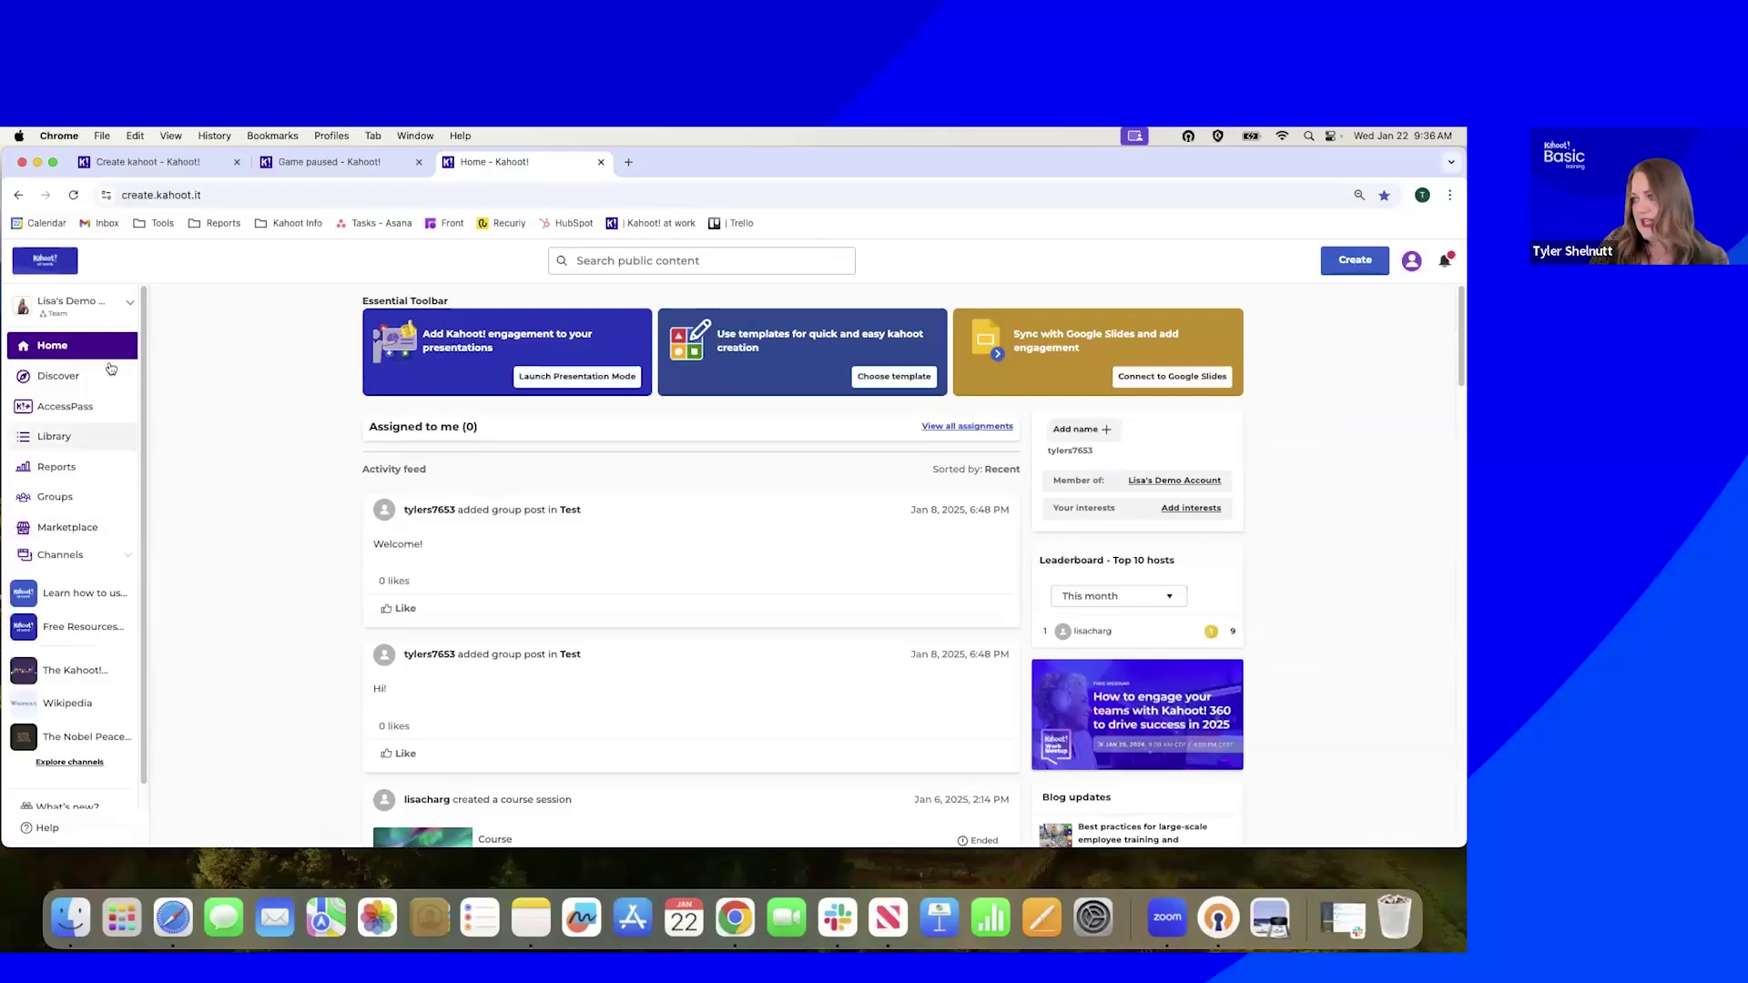
{"action": "left_click", "coordinate": [66, 438]}
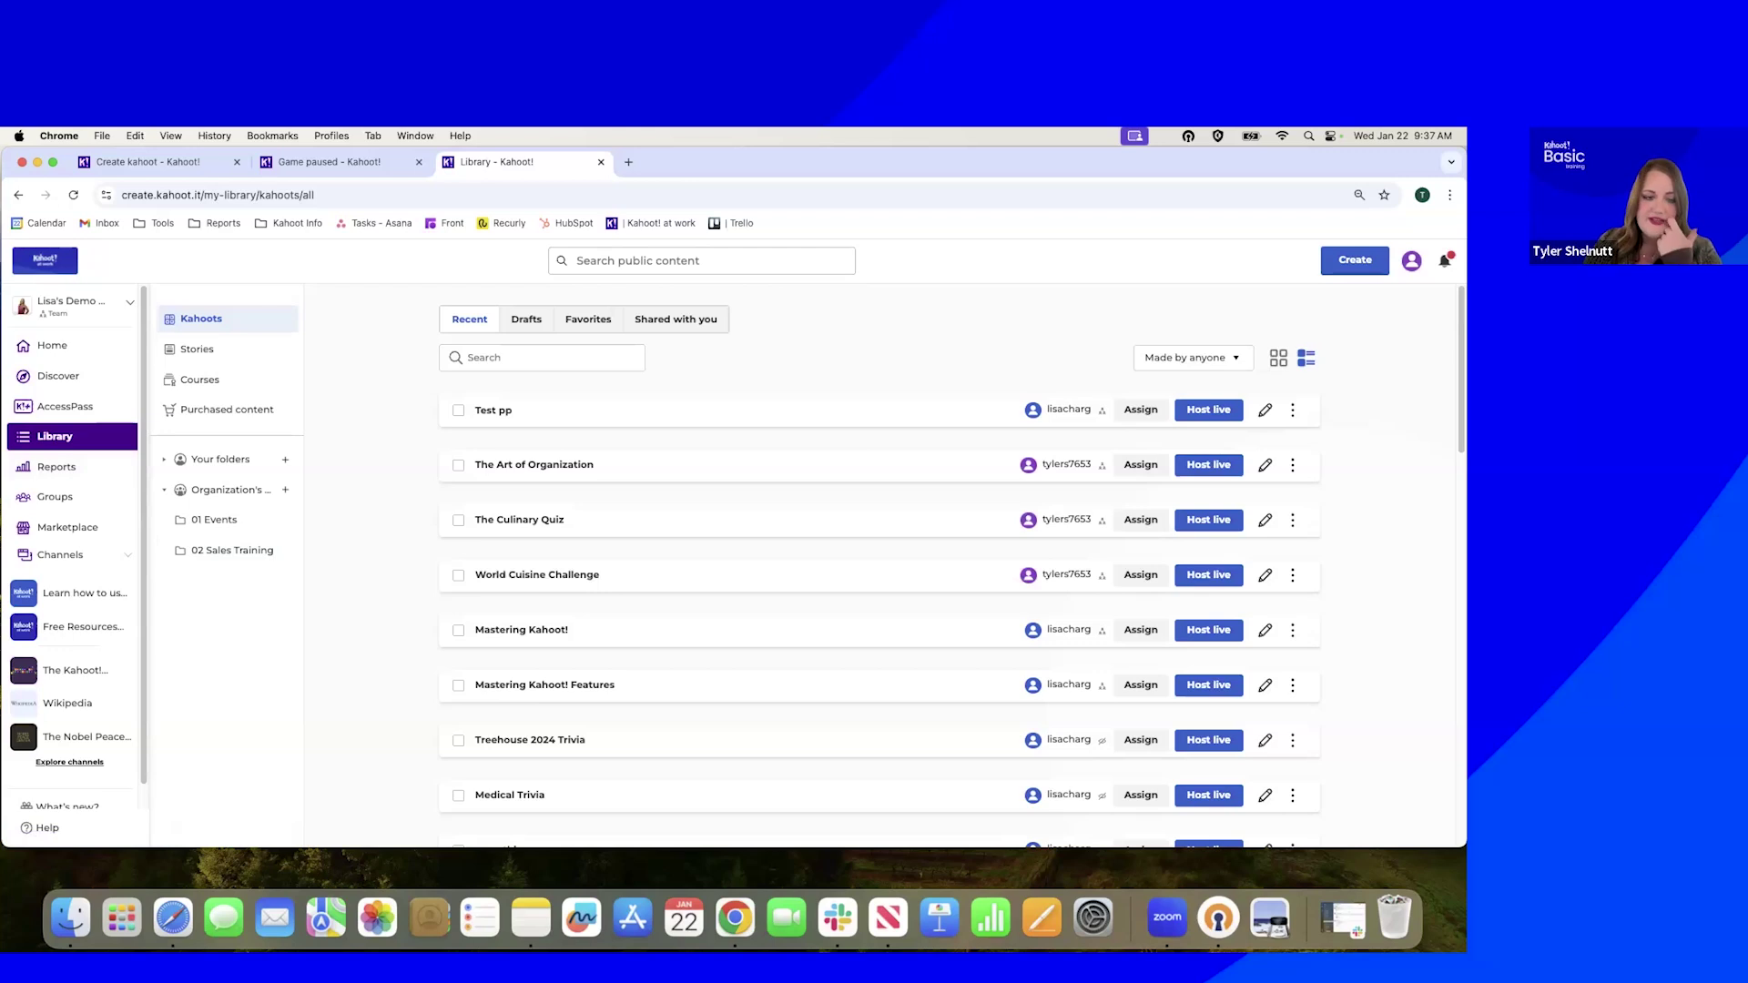
{"action": "left_click", "coordinate": [49, 468]}
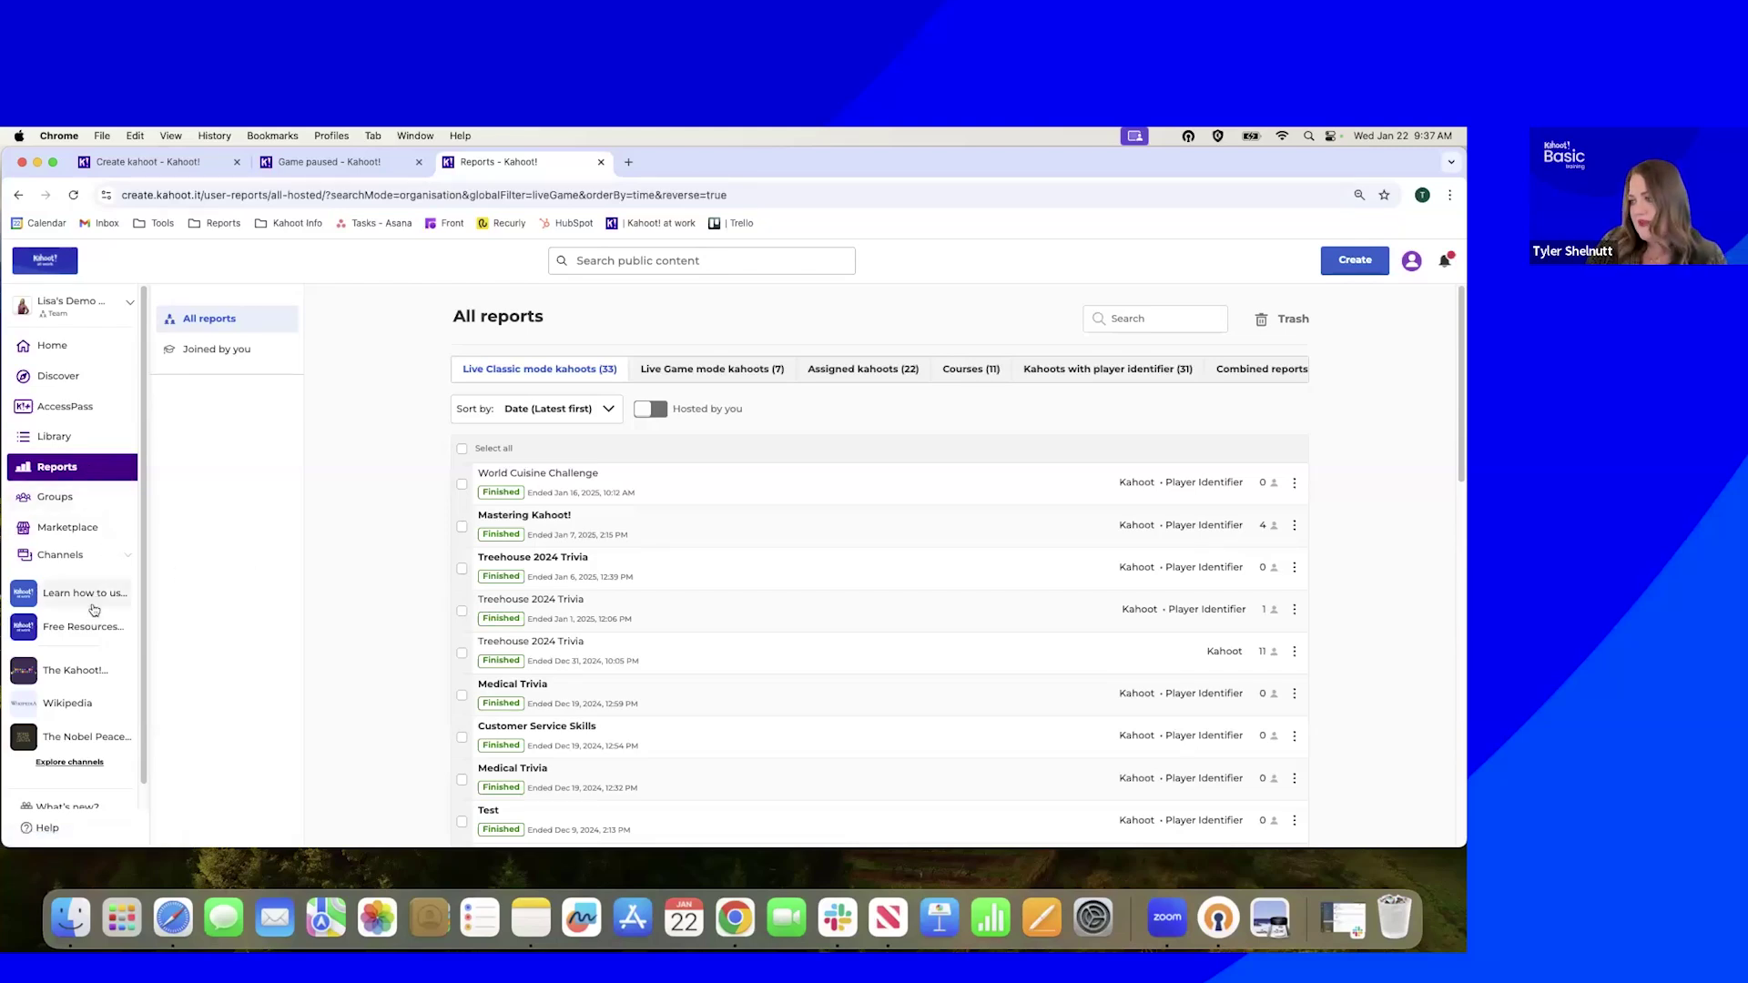
Return to the private workspace and browse the featured courses of the "Learn how to use Kahoot! at work" channel
{"action": "left_click", "coordinate": [119, 312]}
{"action": "left_click", "coordinate": [72, 369]}
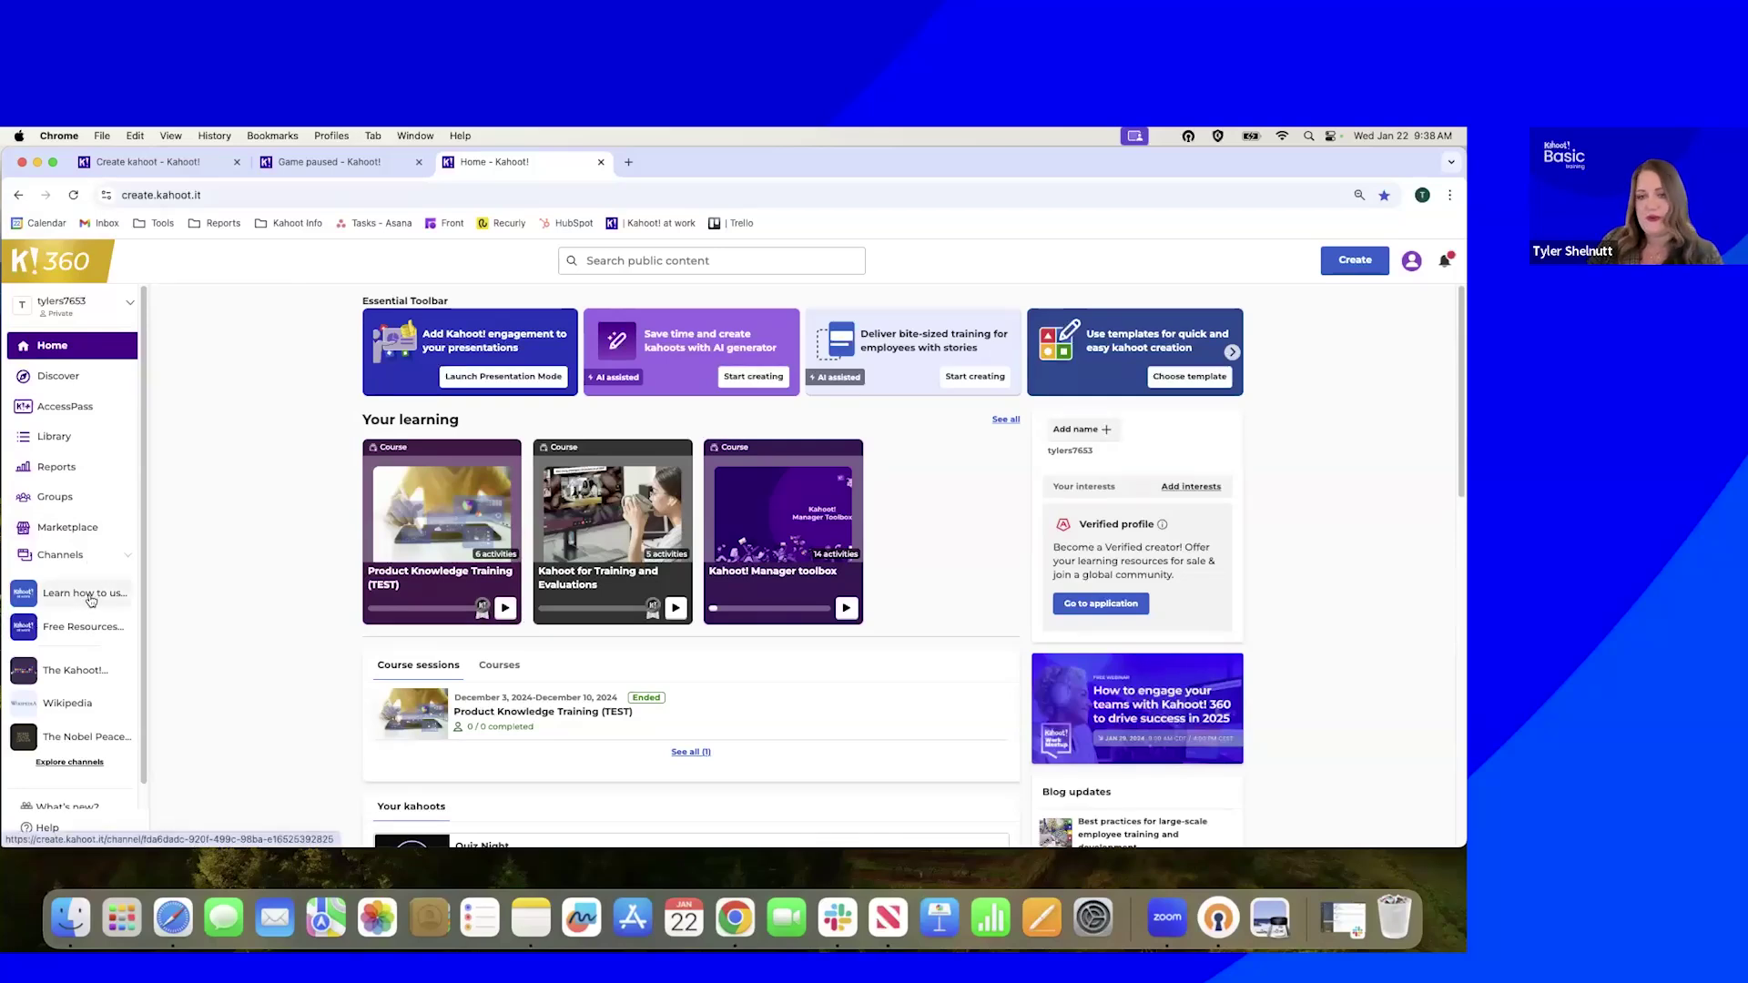
{"action": "left_click", "coordinate": [78, 590]}
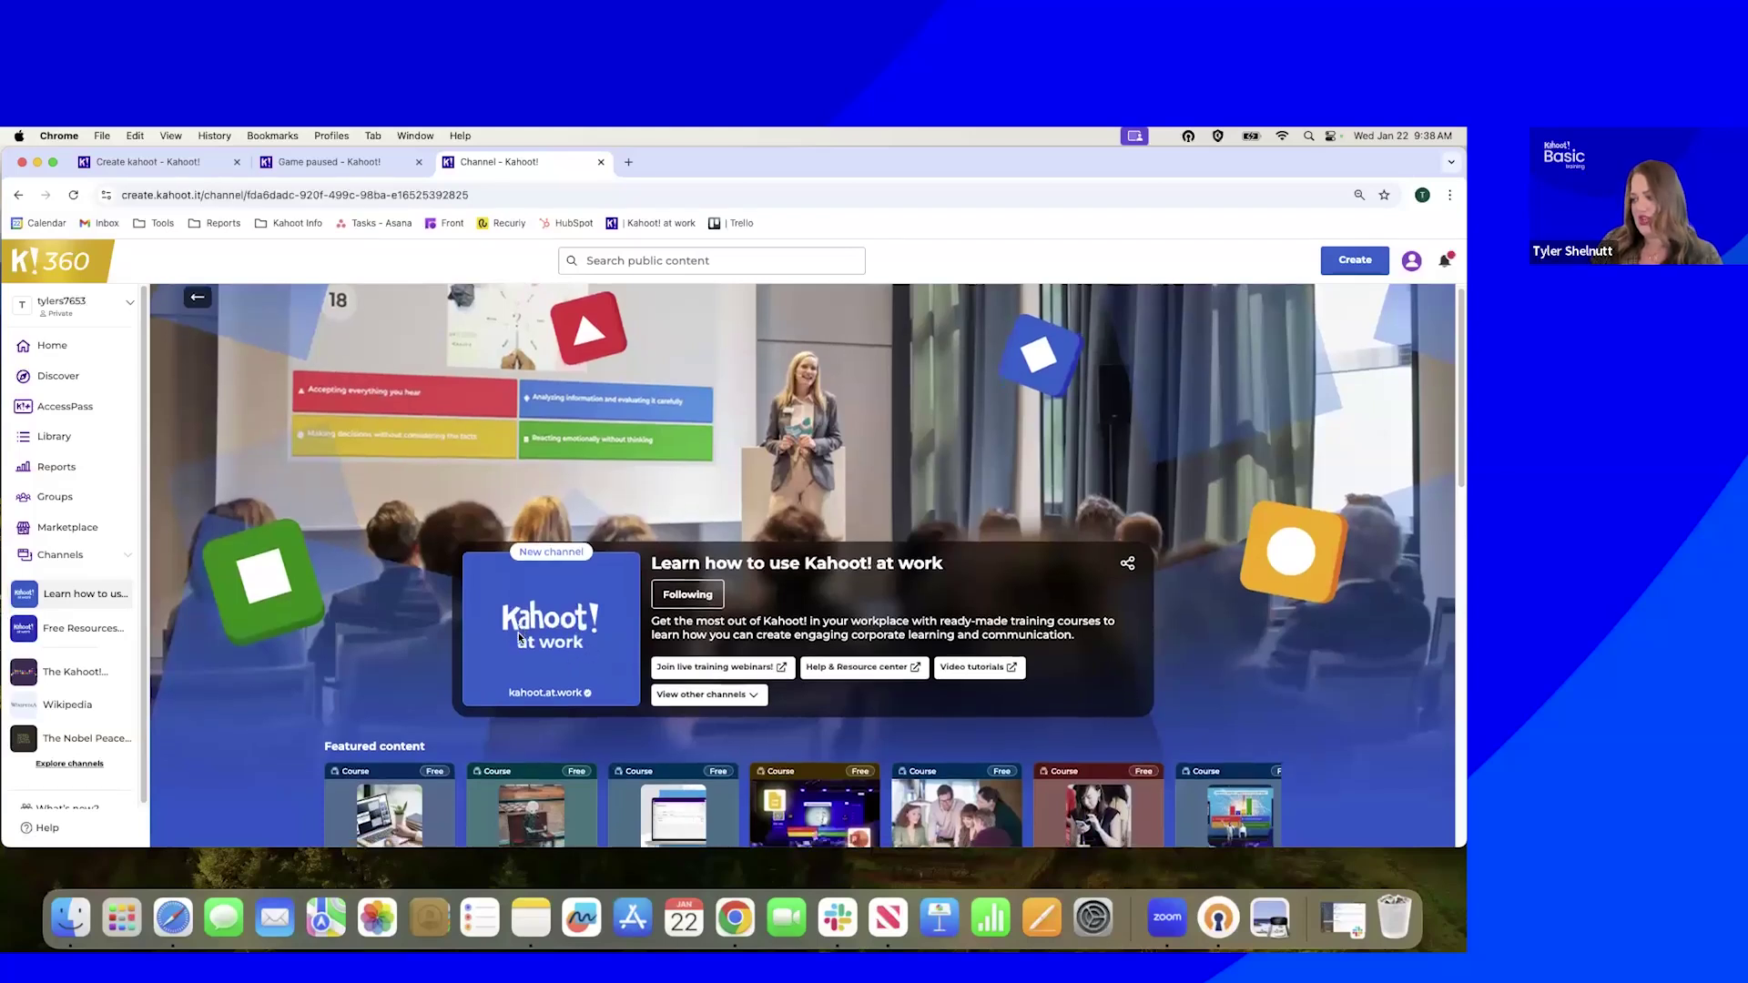
{"action": "scroll", "coordinate": [291, 492], "scroll_direction": "down", "scroll_amount": 3}
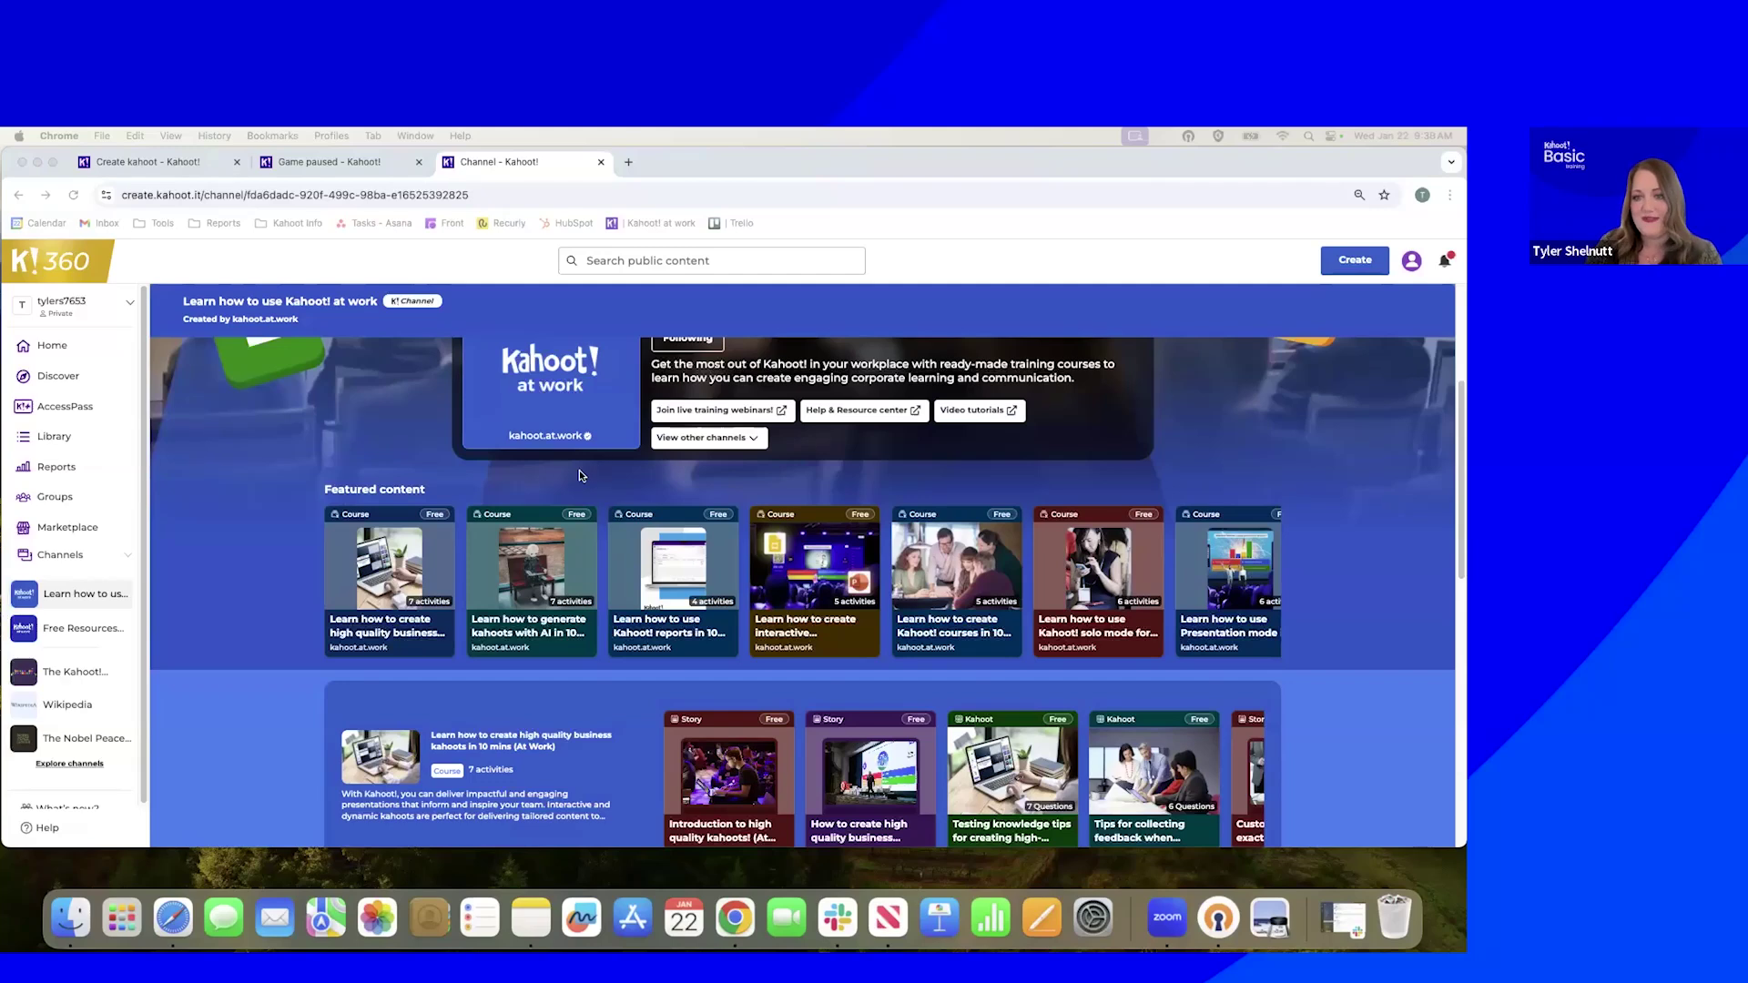
Start a new kahoot with the AI-assisted Kahoot Generator that builds from a topic
{"action": "left_click", "coordinate": [1354, 264]}
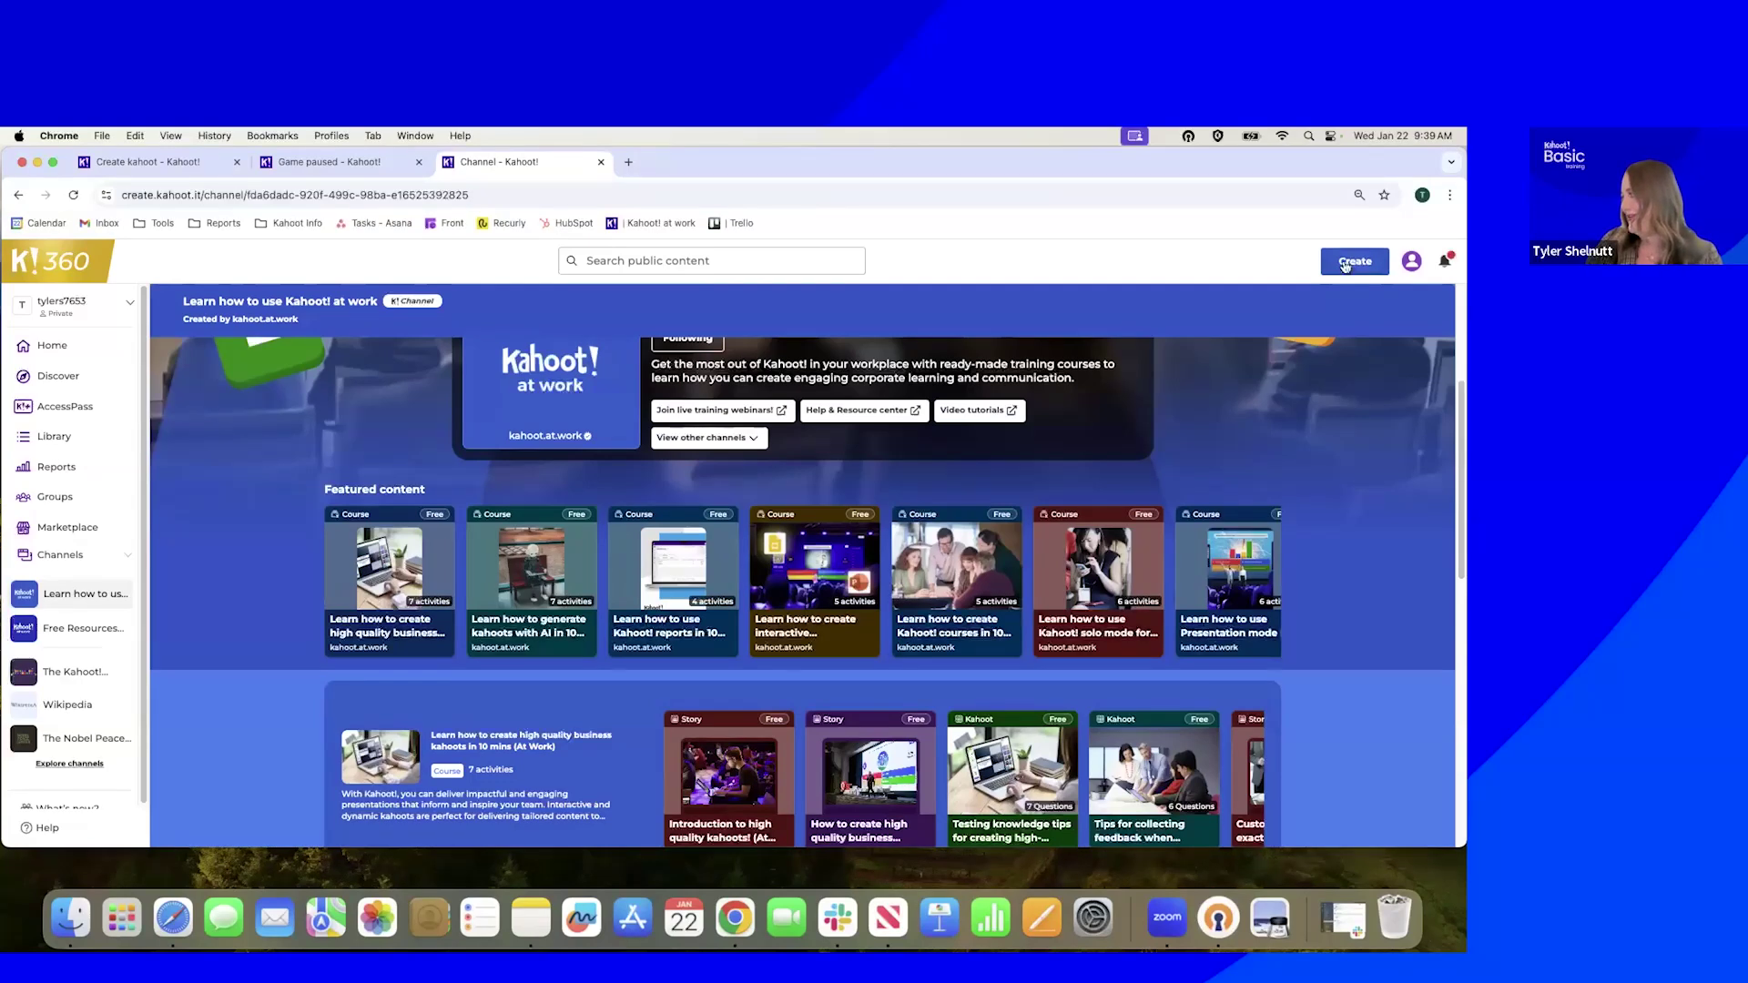
{"action": "left_click", "coordinate": [1343, 264]}
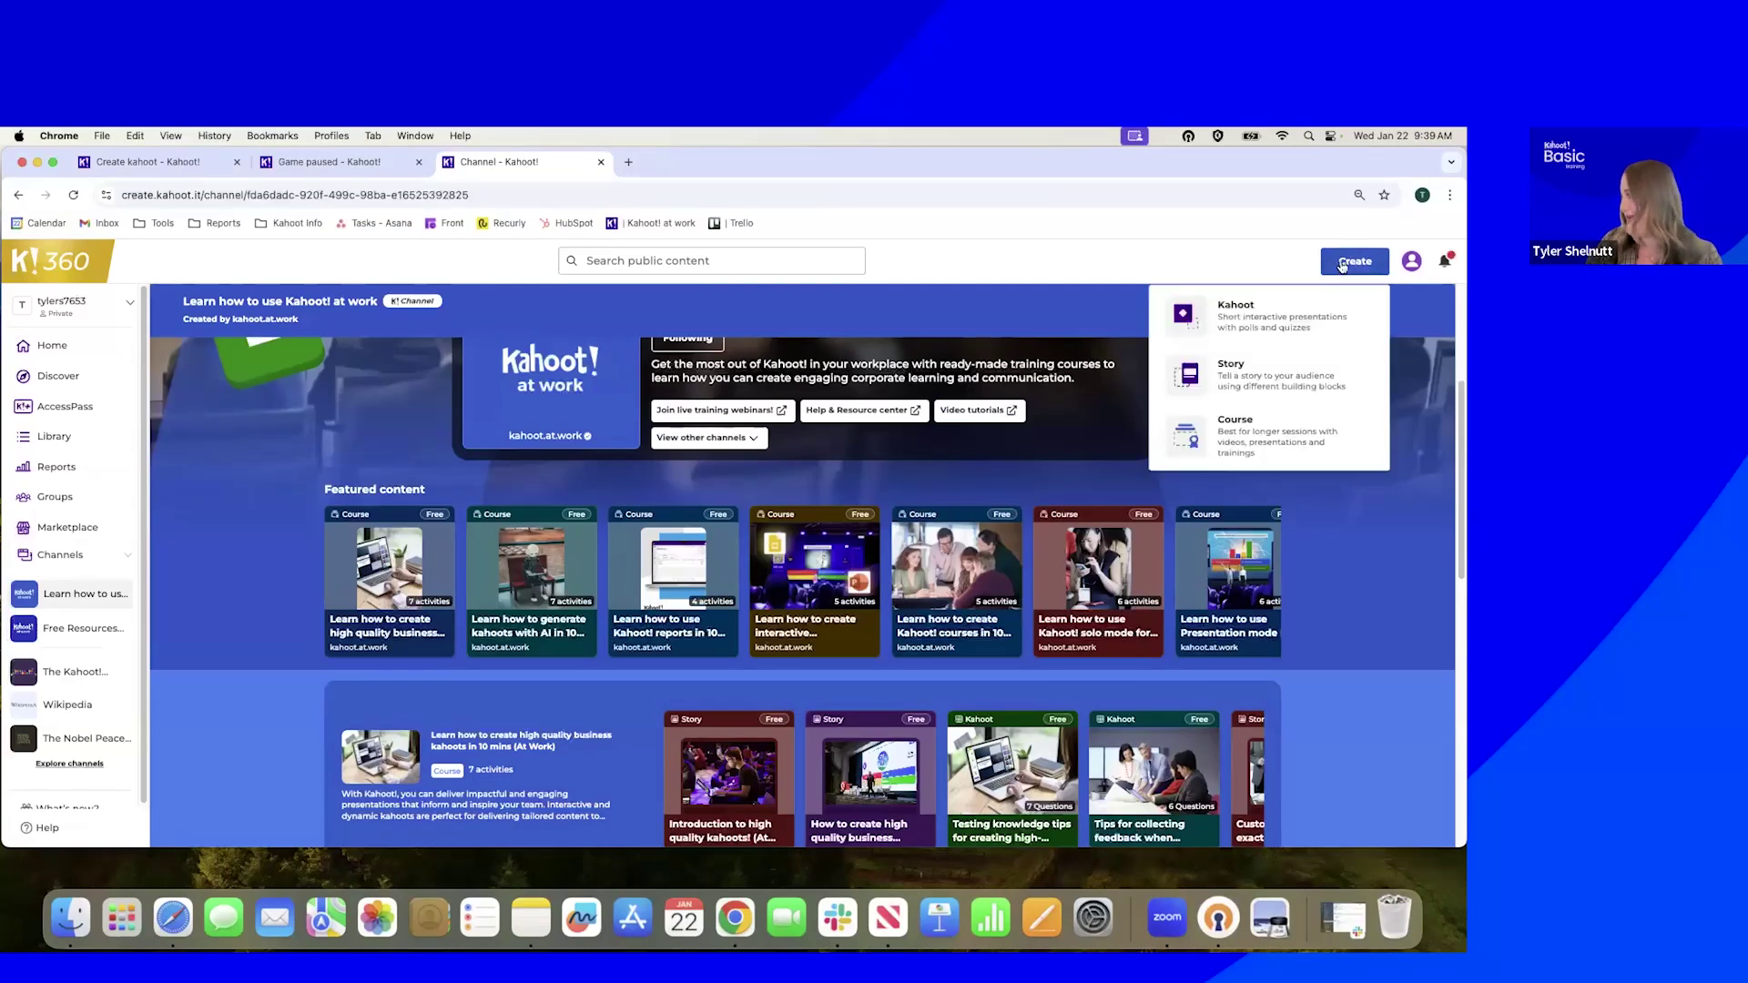
{"action": "left_click", "coordinate": [1241, 312]}
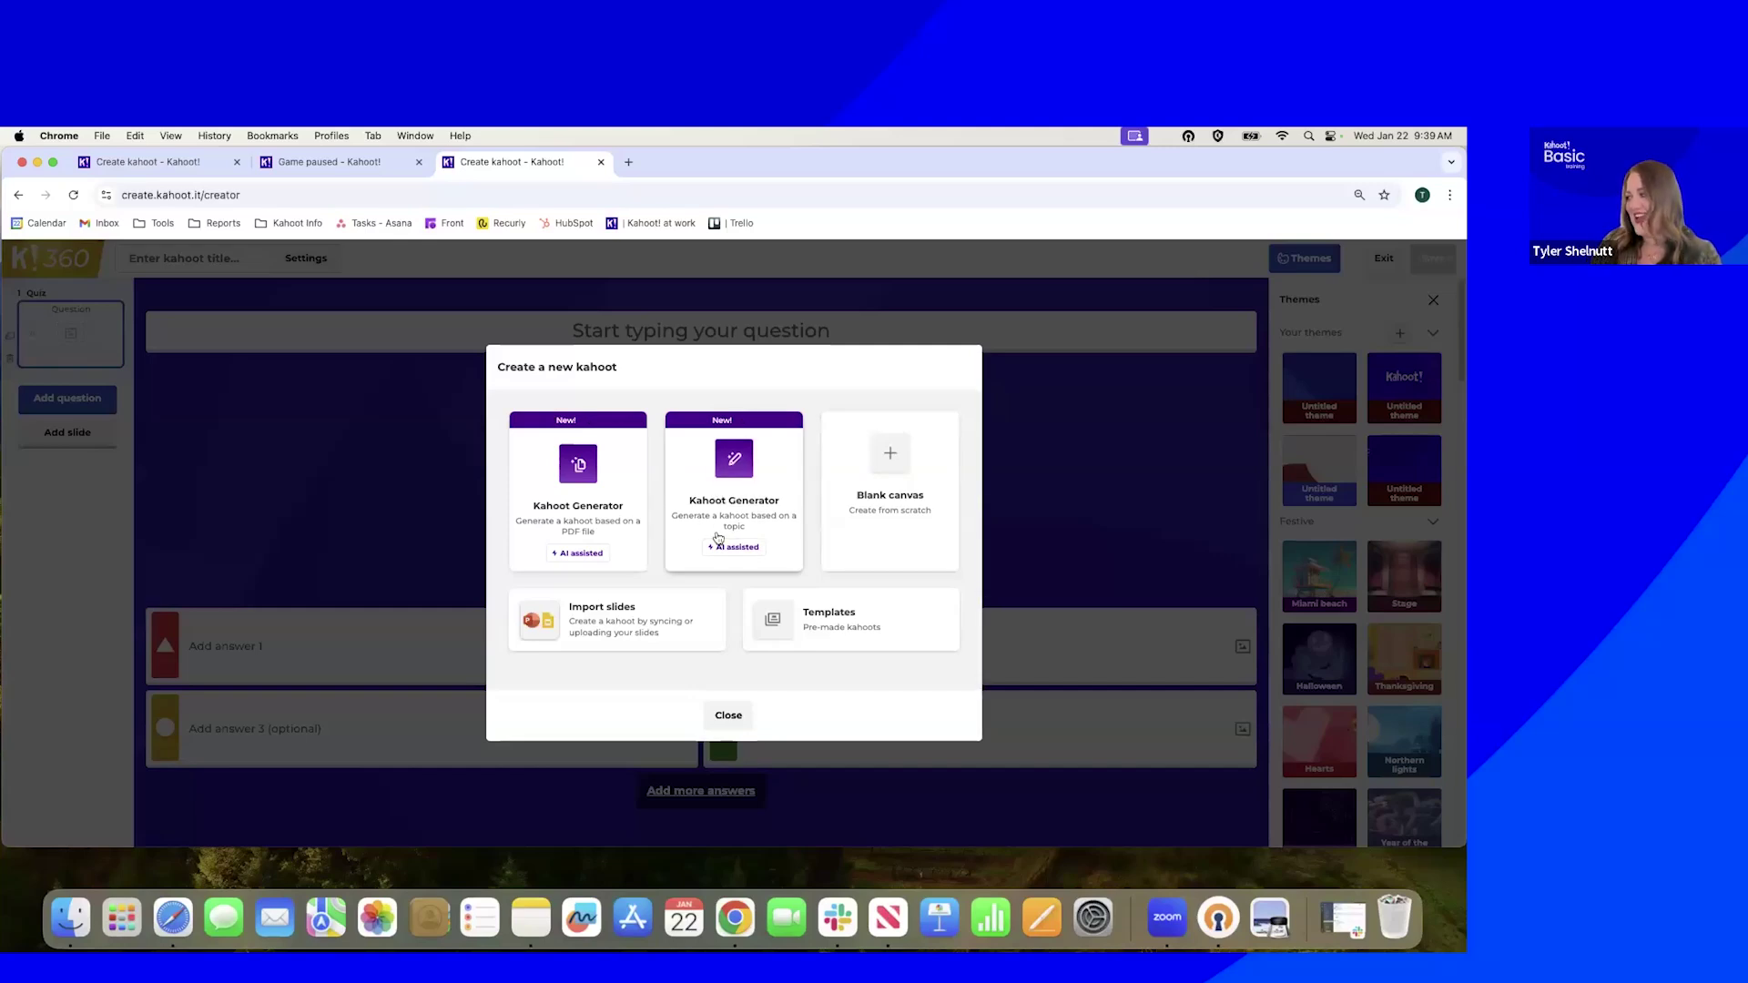
{"action": "left_click", "coordinate": [739, 487]}
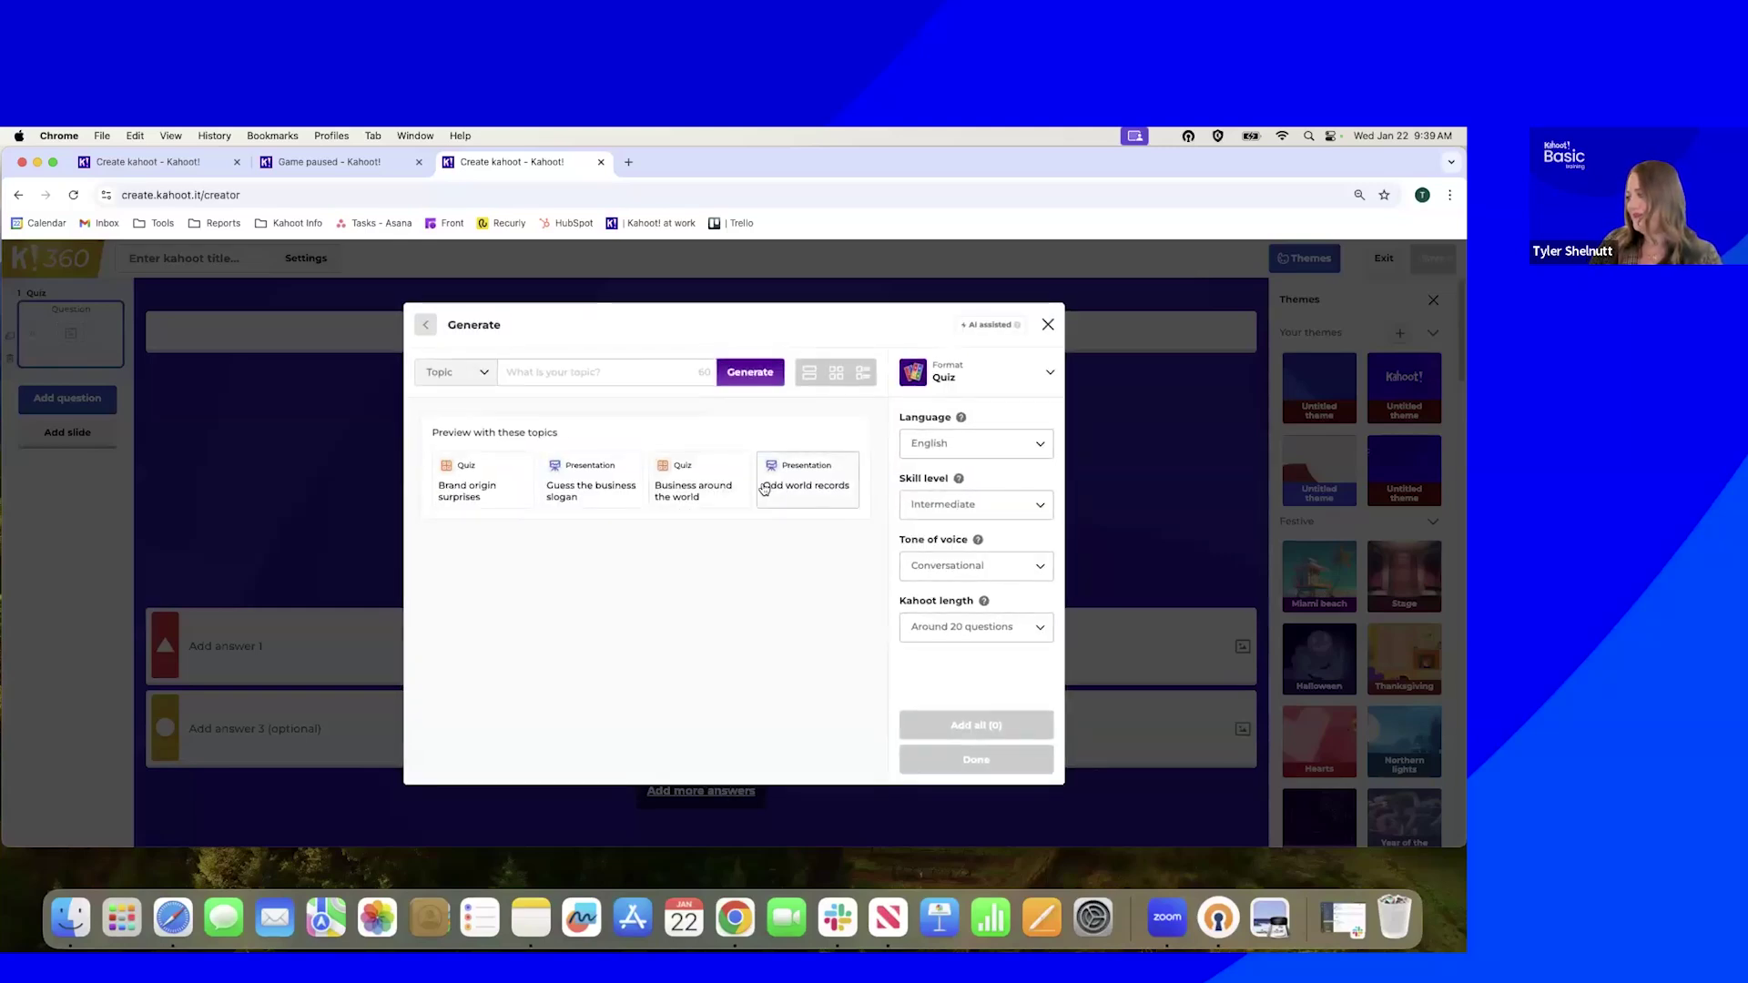
Generate a quiz from the topic "interactive presentations" and look through the generated questions
{"action": "left_click", "coordinate": [483, 375]}
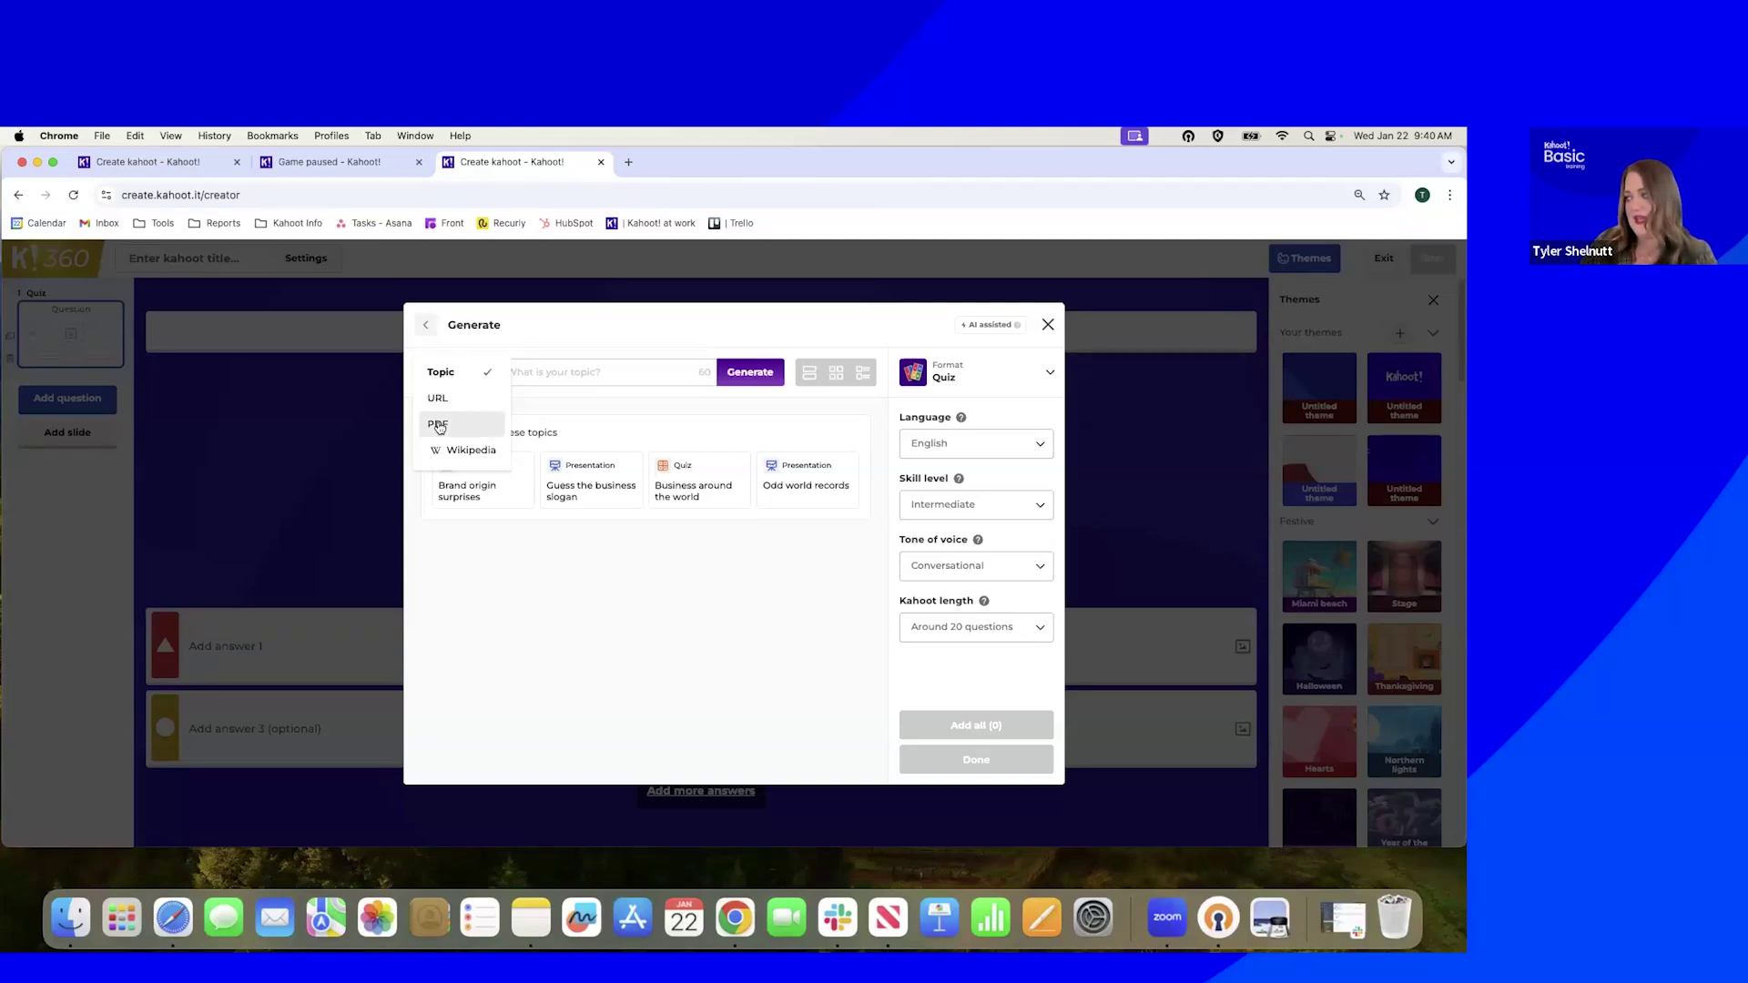
{"action": "left_click", "coordinate": [463, 375]}
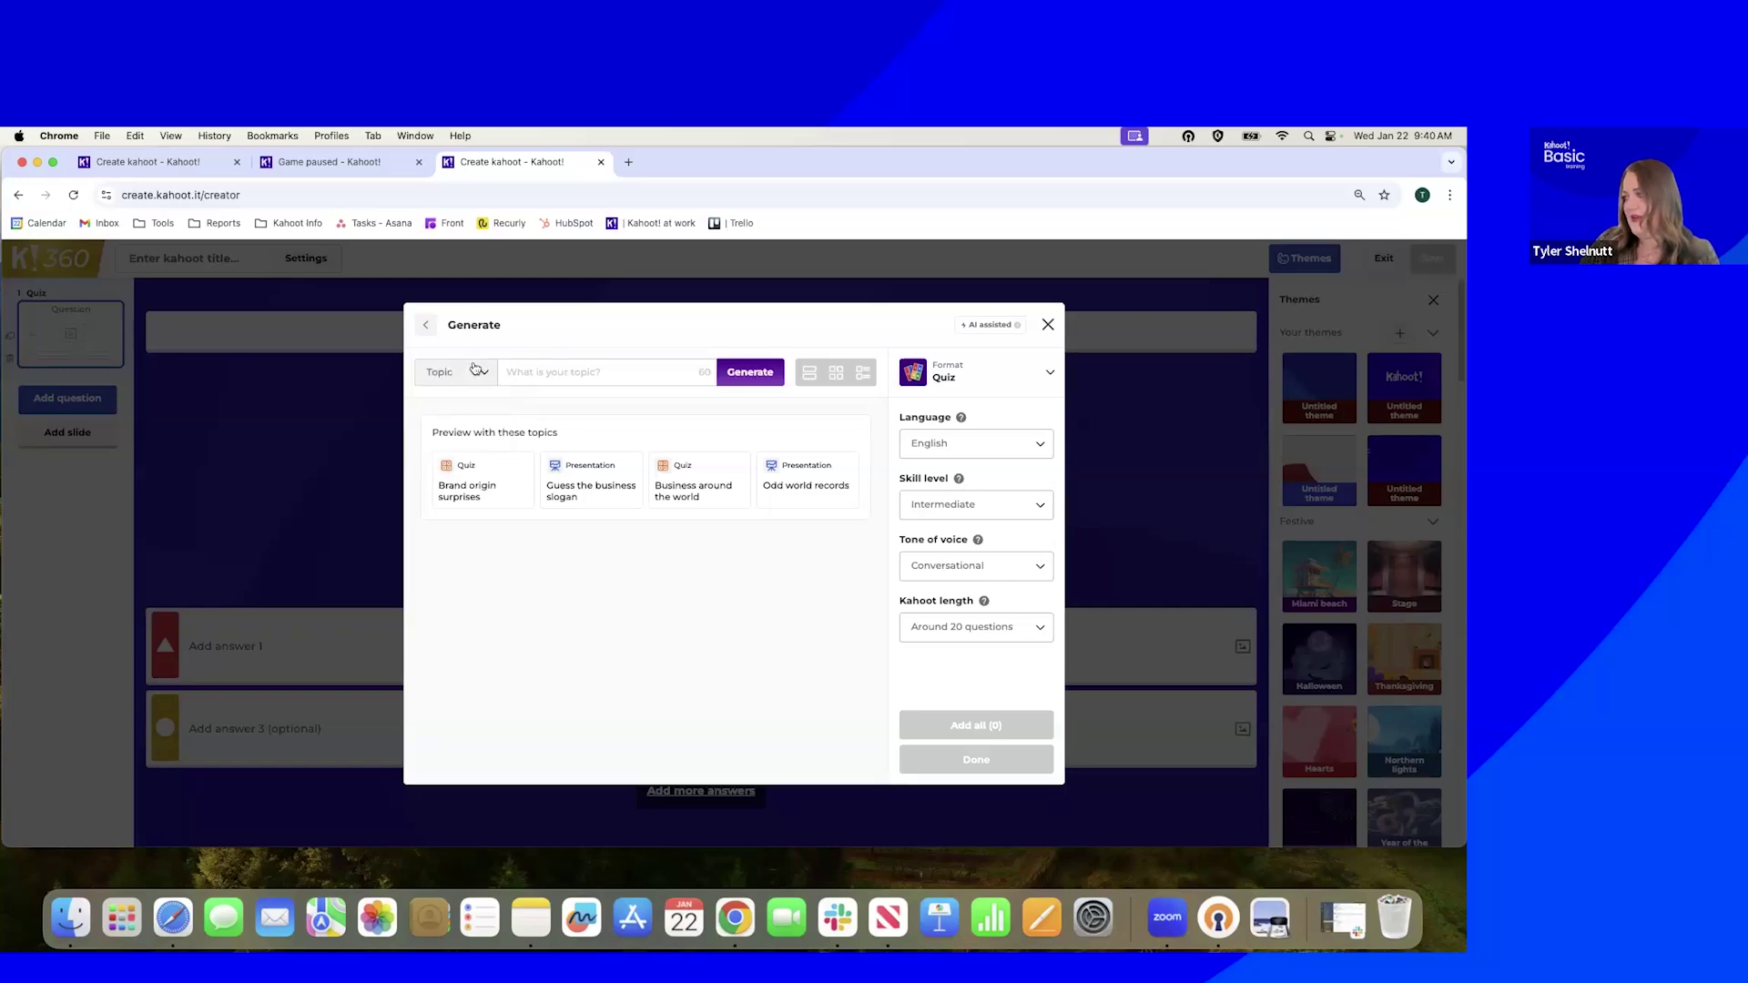
{"action": "left_click", "coordinate": [539, 374]}
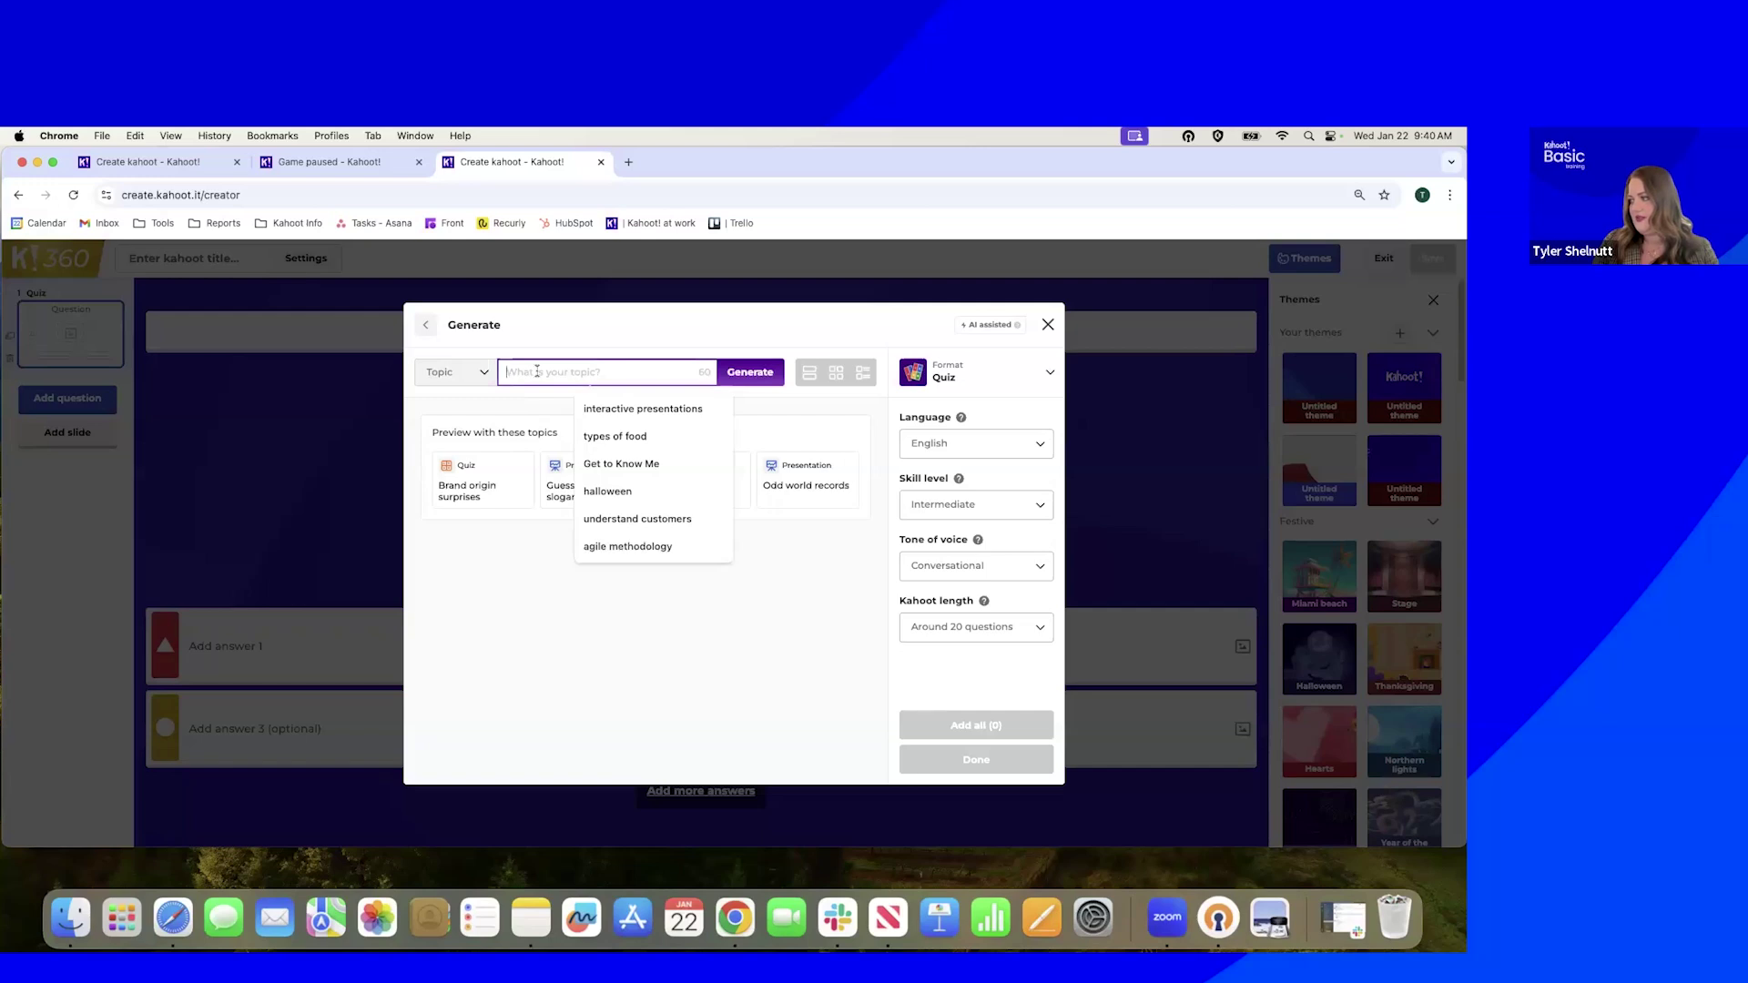
{"action": "type", "text": "interactive pr"}
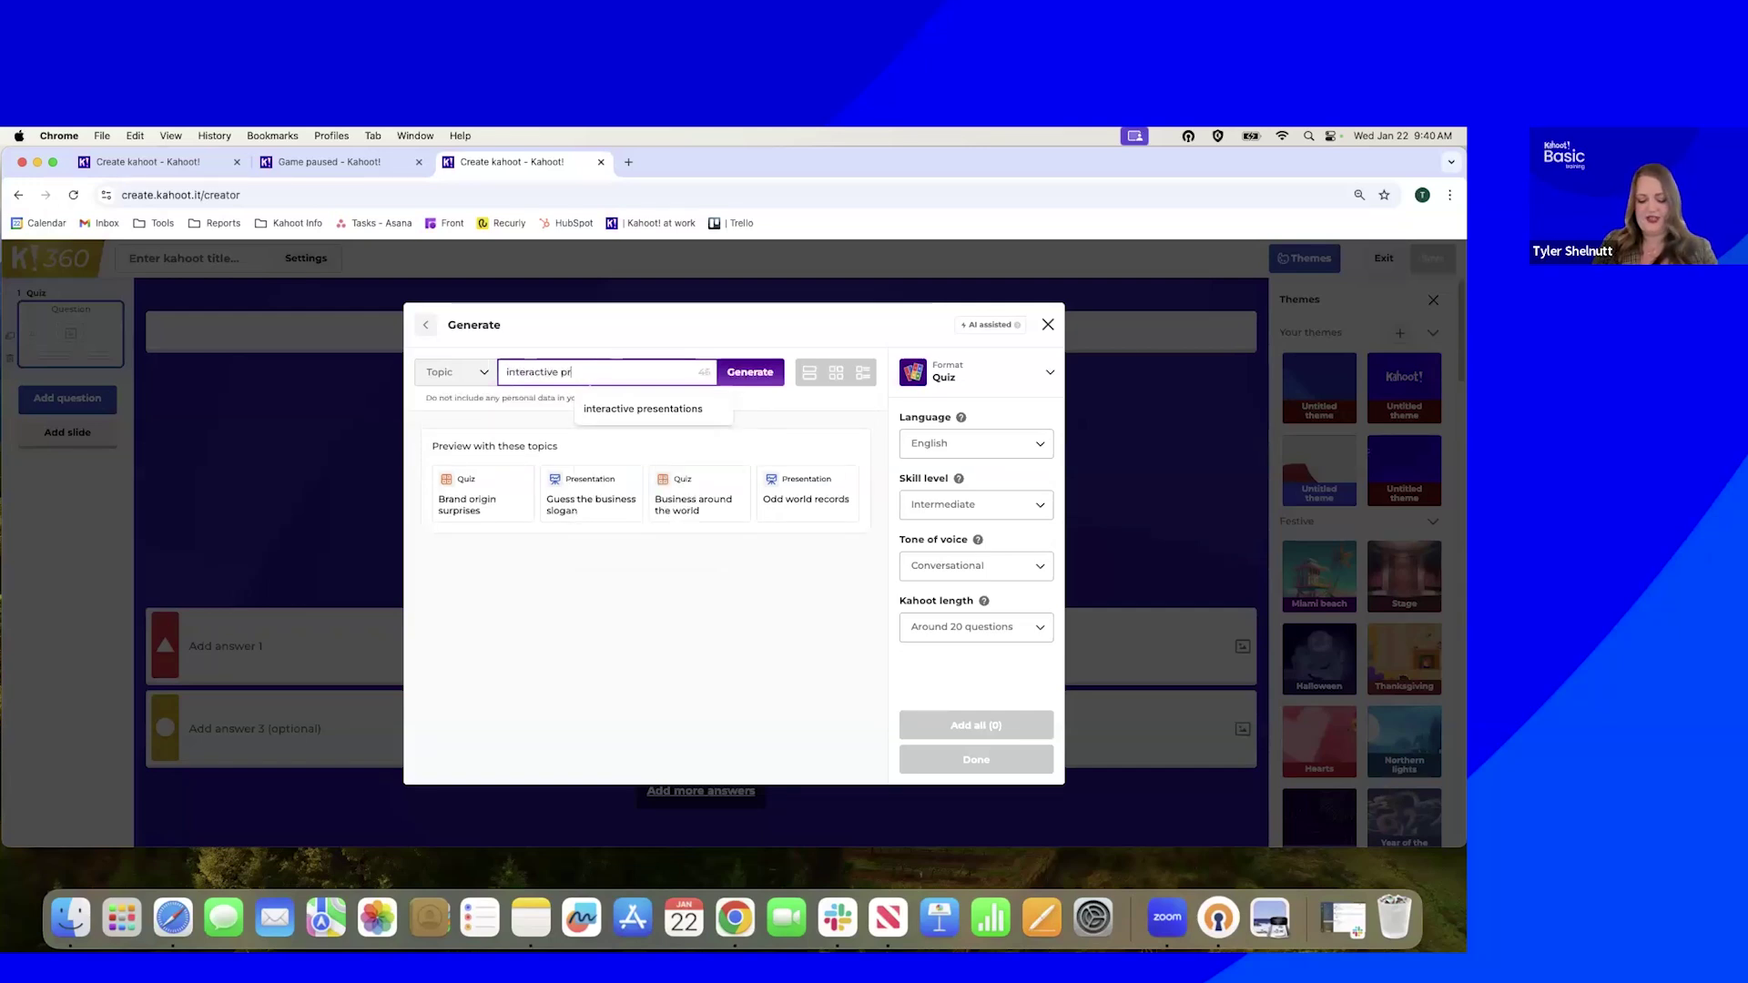
{"action": "type", "text": "tations"}
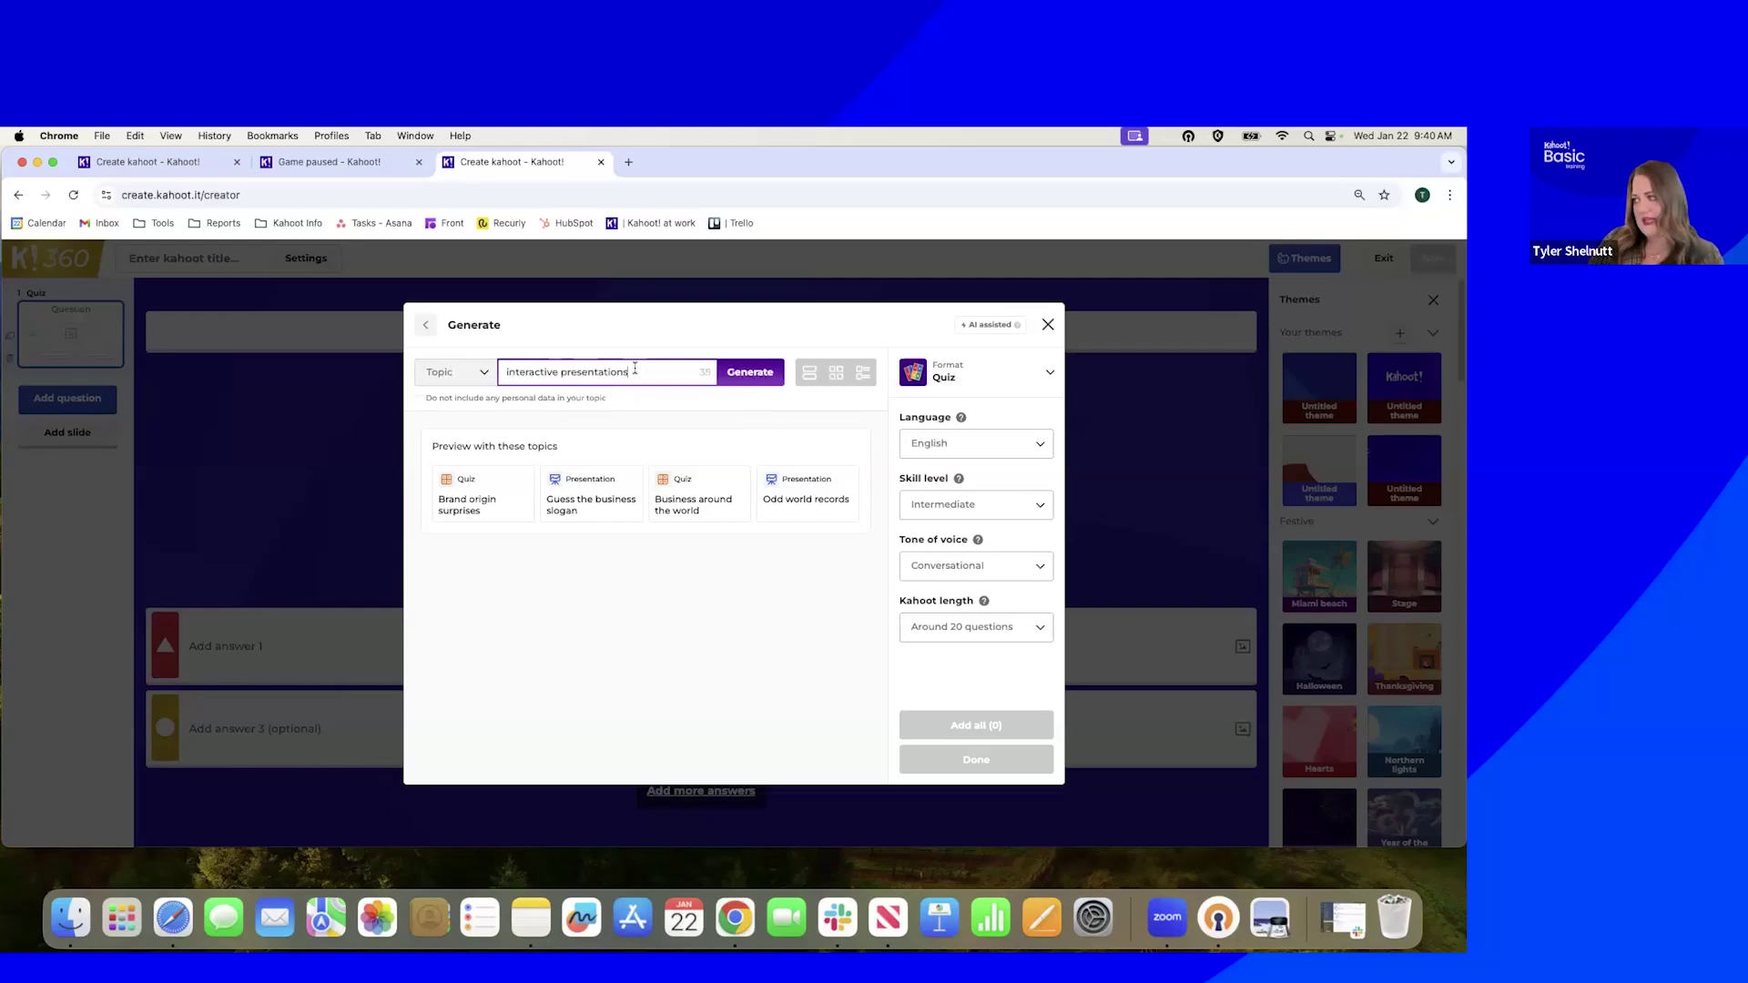
{"action": "left_click", "coordinate": [762, 374]}
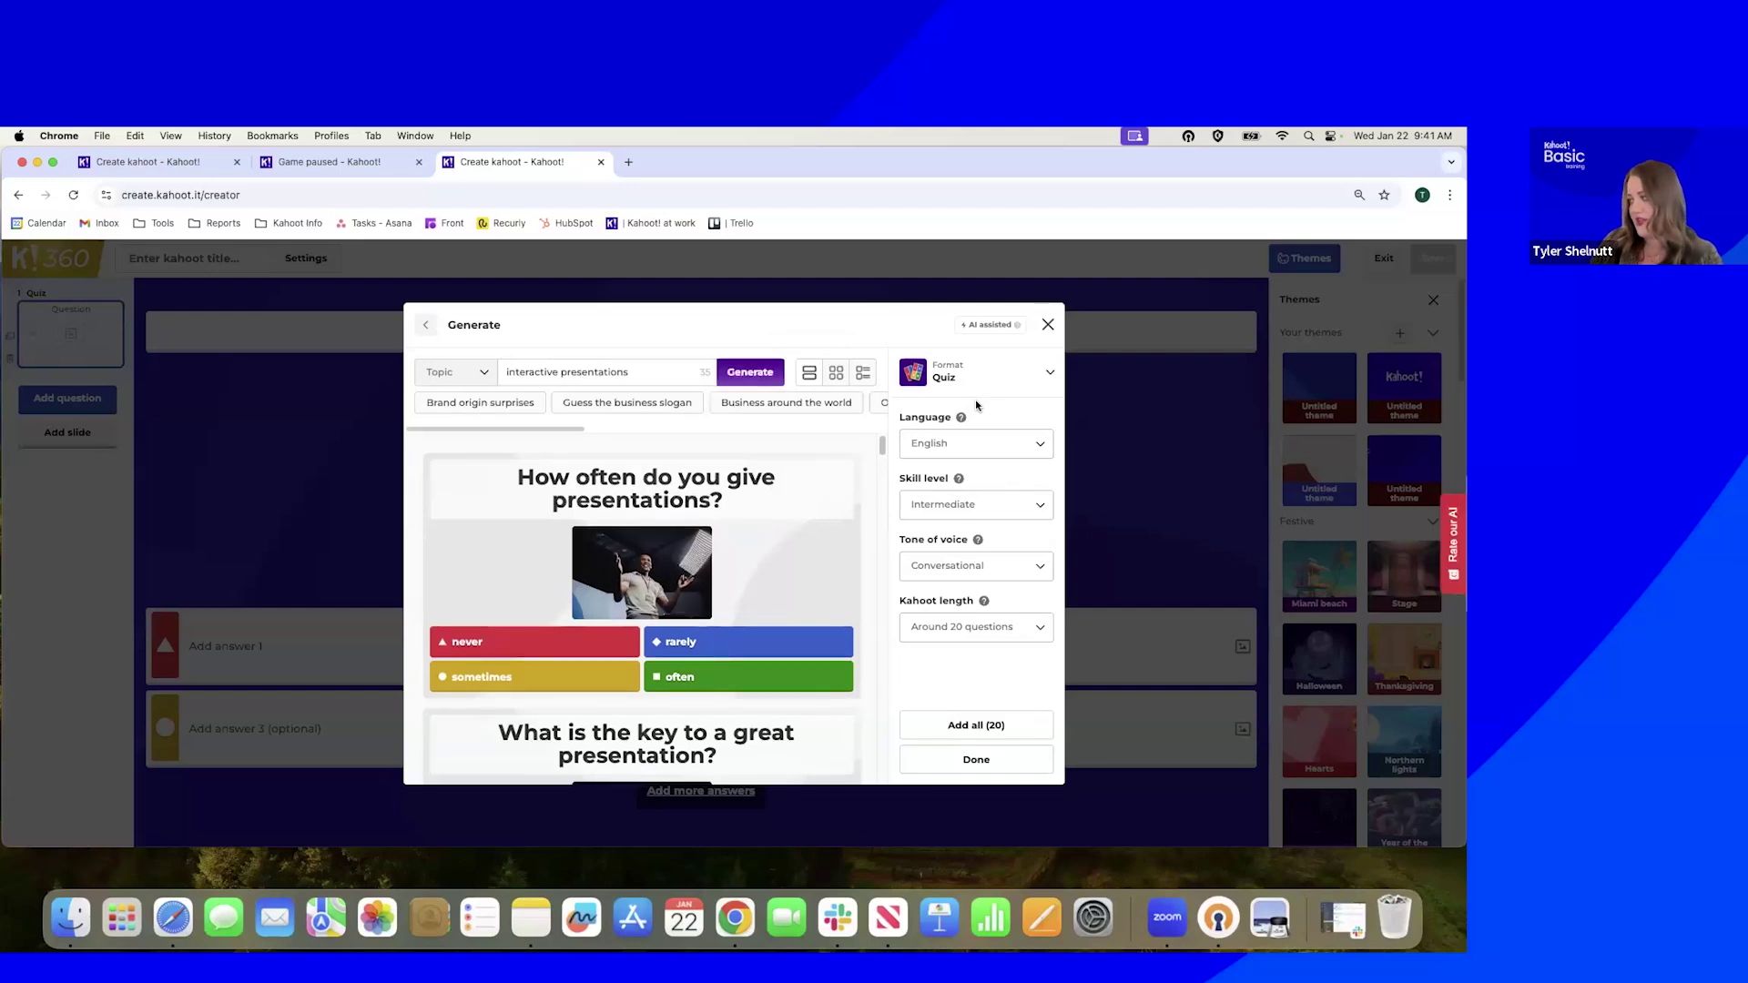
{"action": "mouse_move", "coordinate": [733, 533]}
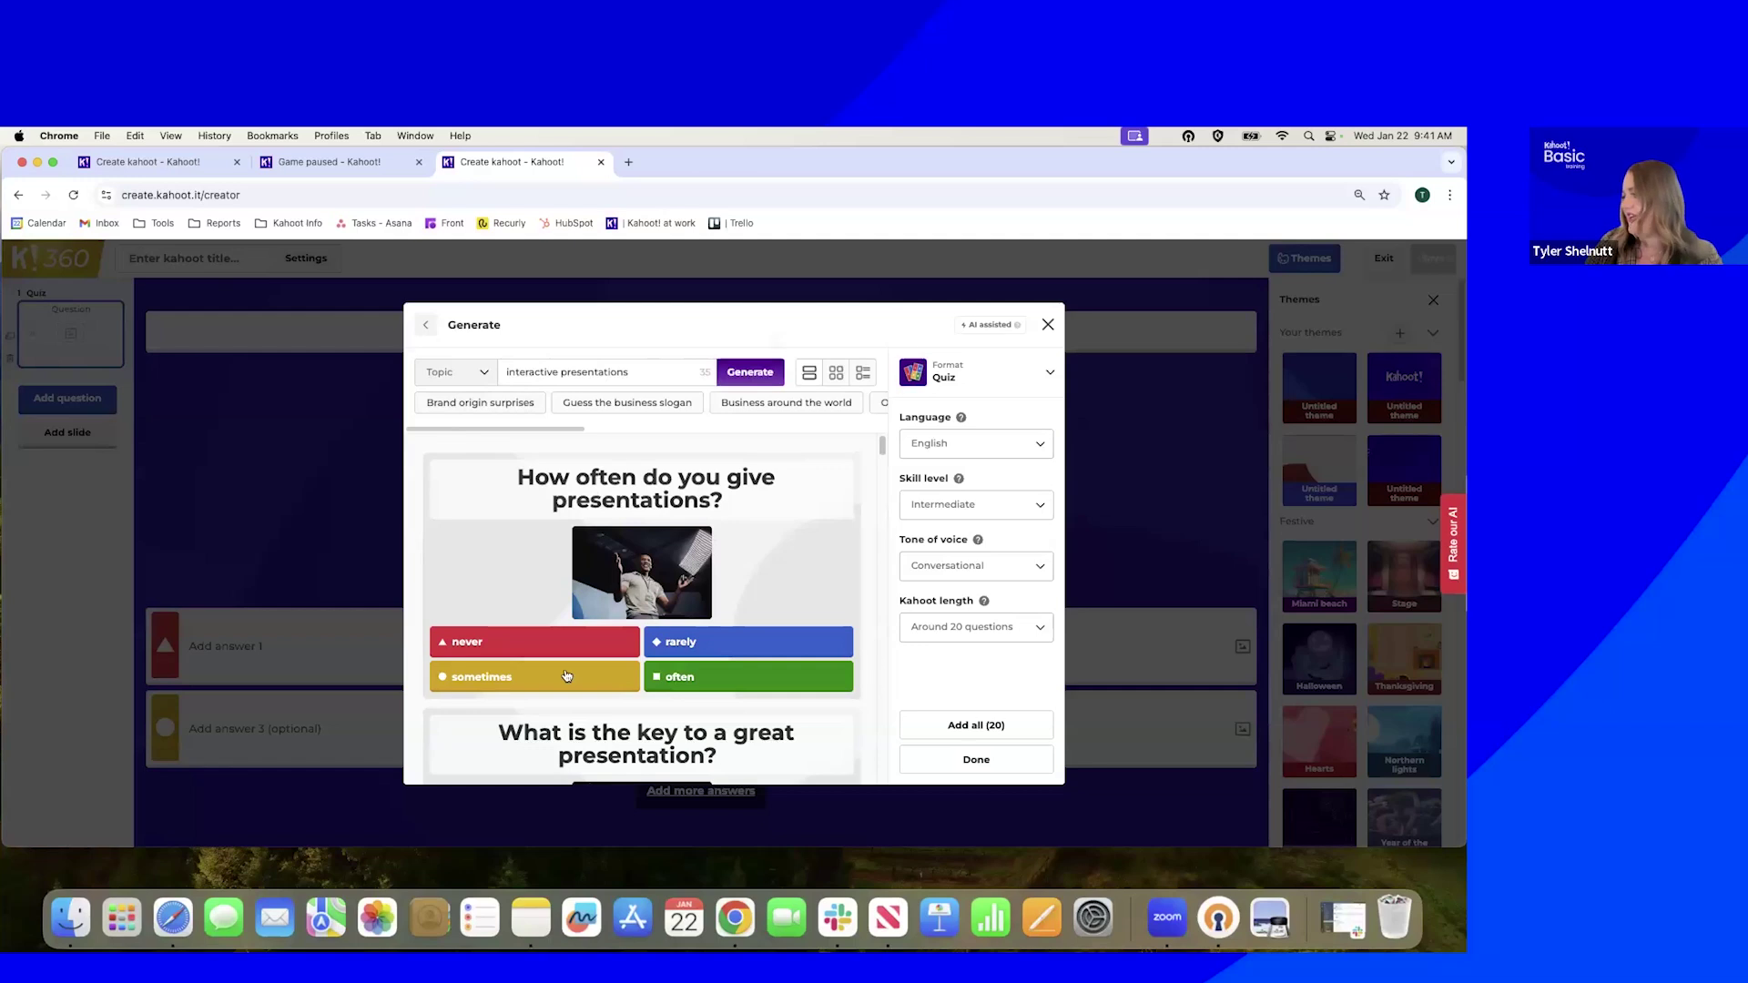
{"action": "scroll", "coordinate": [672, 608], "scroll_direction": "down", "scroll_amount": 2}
{"action": "scroll", "coordinate": [673, 612], "scroll_direction": "down", "scroll_amount": 20}
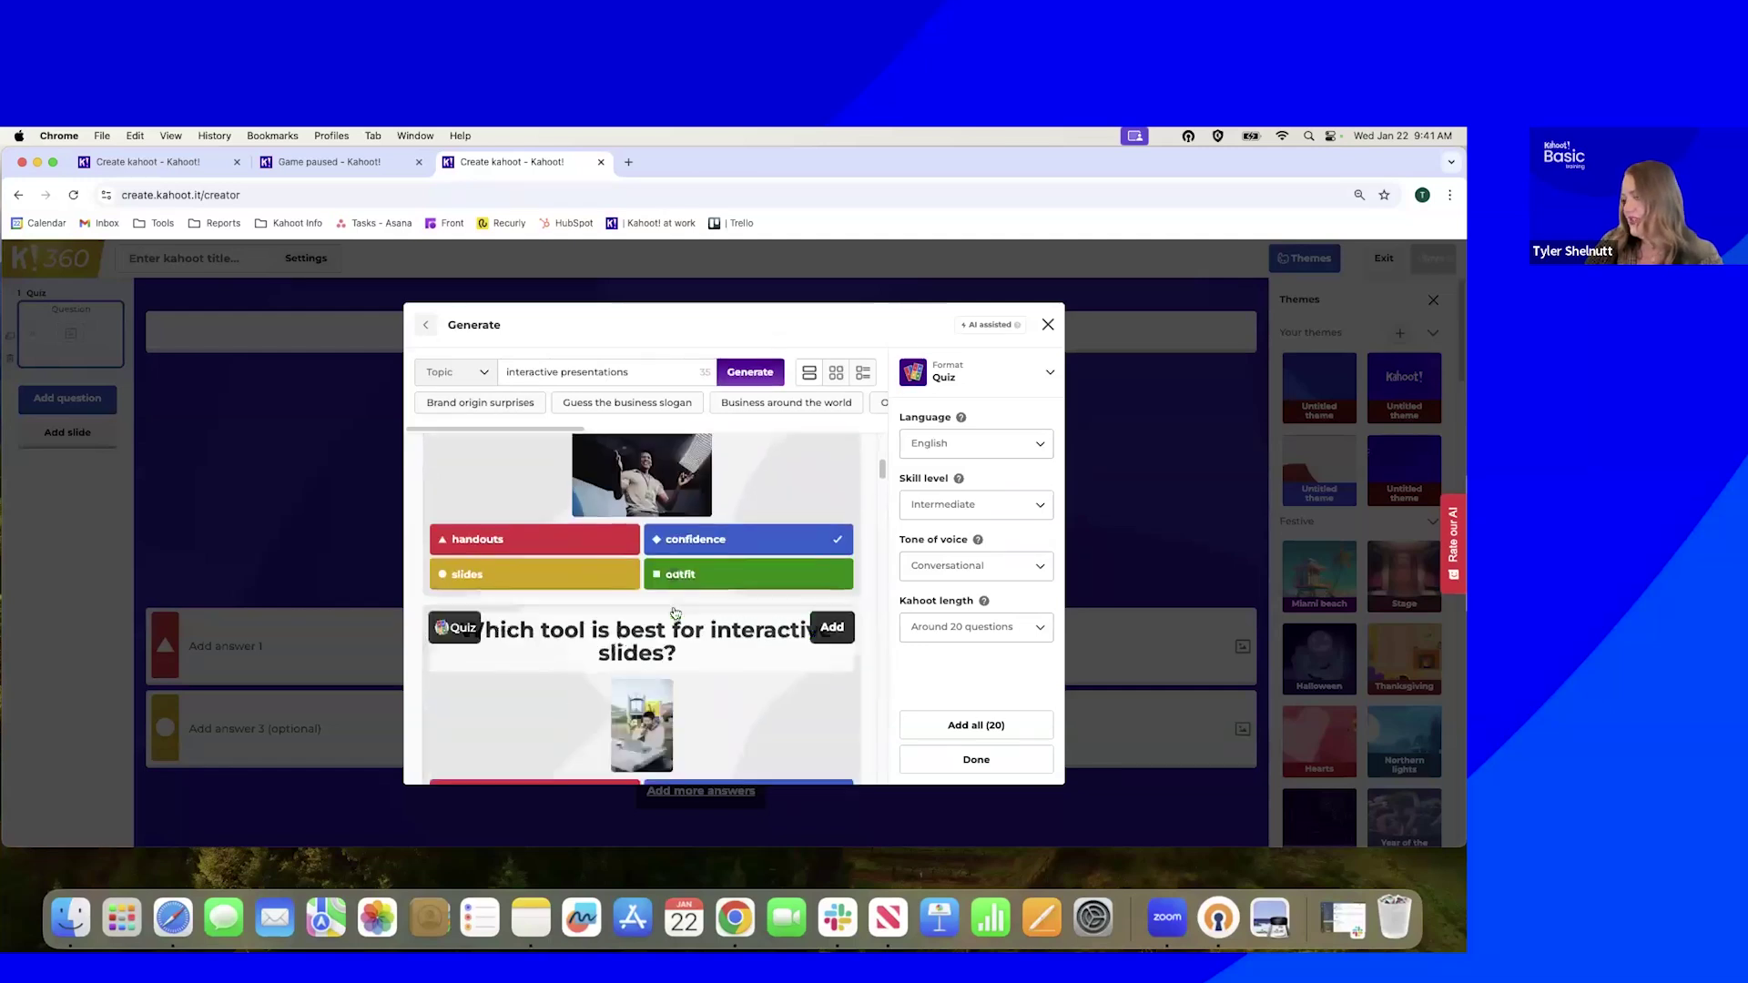
{"action": "scroll", "coordinate": [667, 601], "scroll_direction": "down", "scroll_amount": 10}
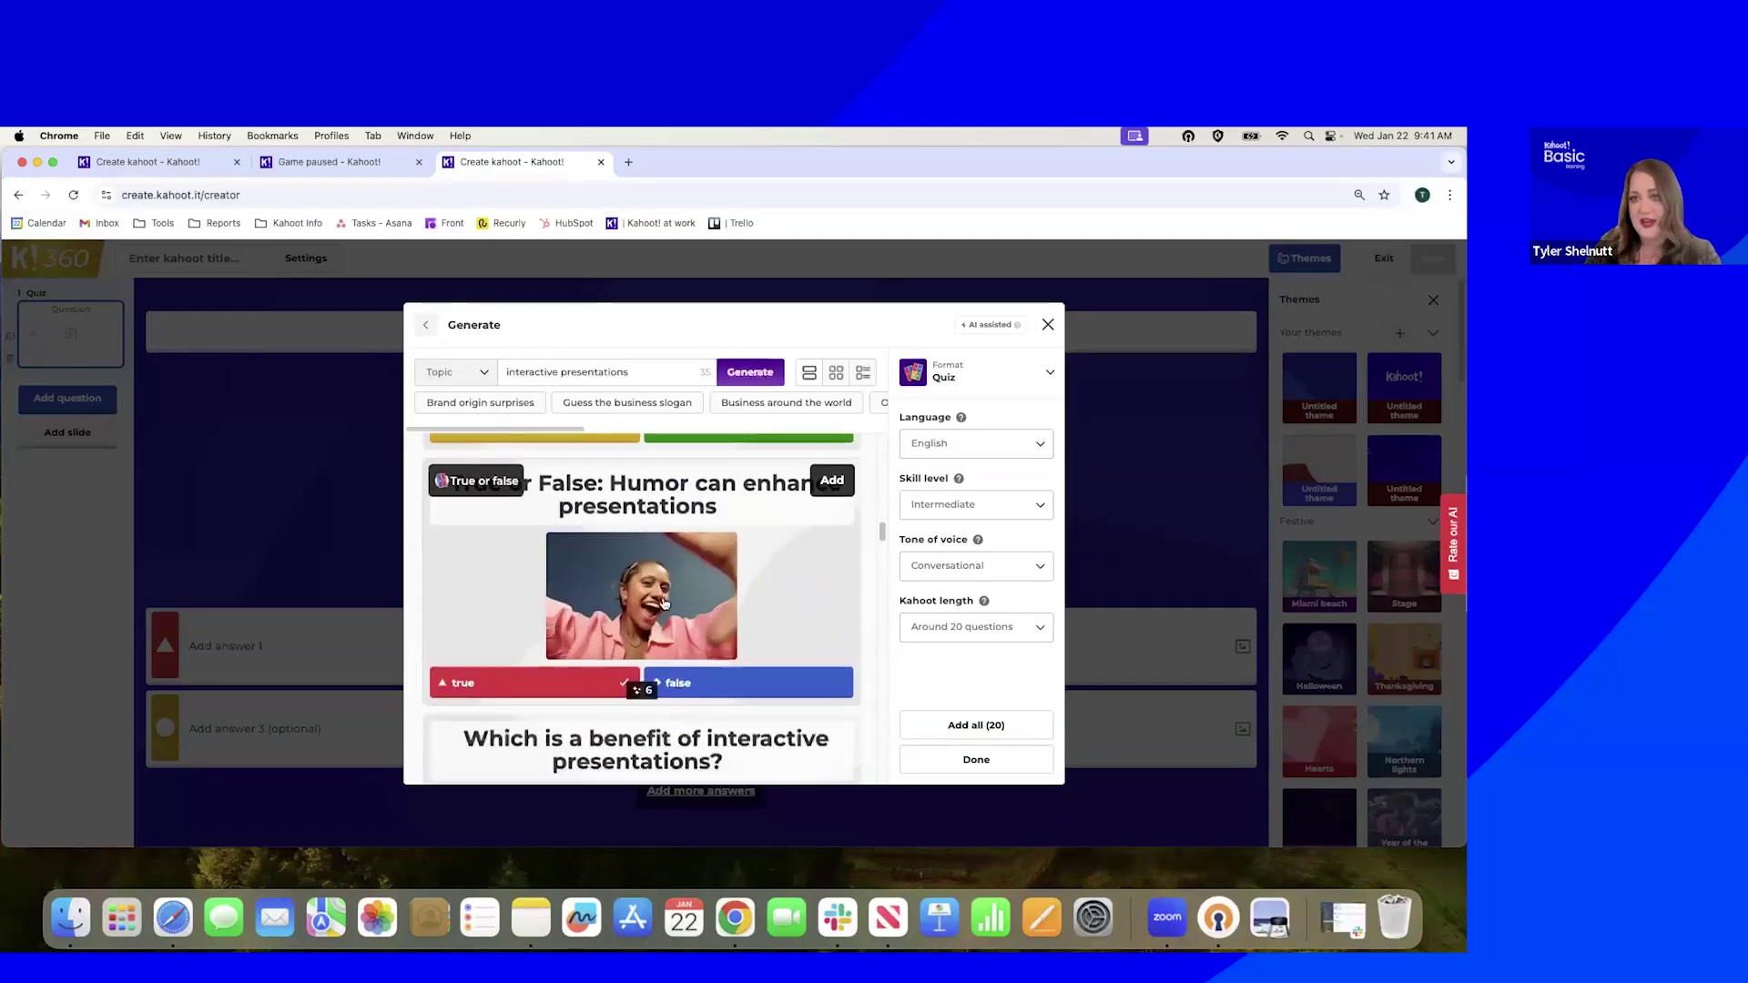
{"action": "scroll", "coordinate": [665, 601], "scroll_direction": "up", "scroll_amount": 8}
{"action": "scroll", "coordinate": [665, 600], "scroll_direction": "up", "scroll_amount": 10}
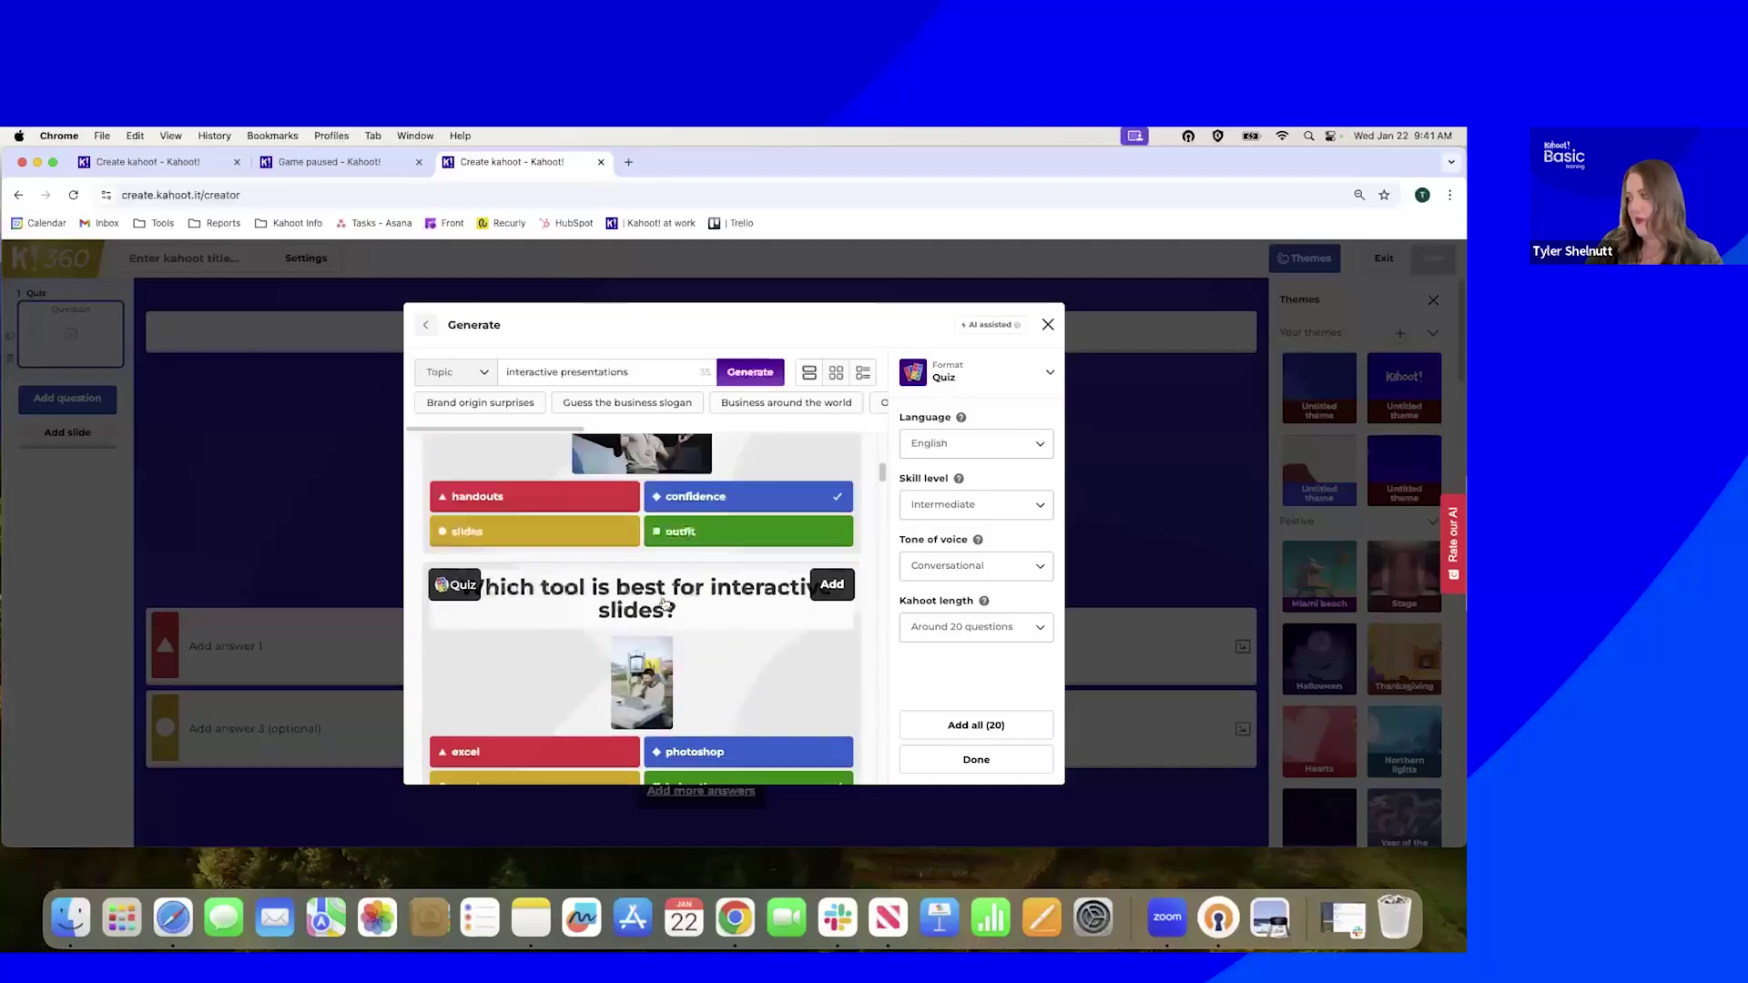
Set the generator's format to Presentation, keep English as the language and set the skill level to Beginner
{"action": "left_click", "coordinate": [996, 372]}
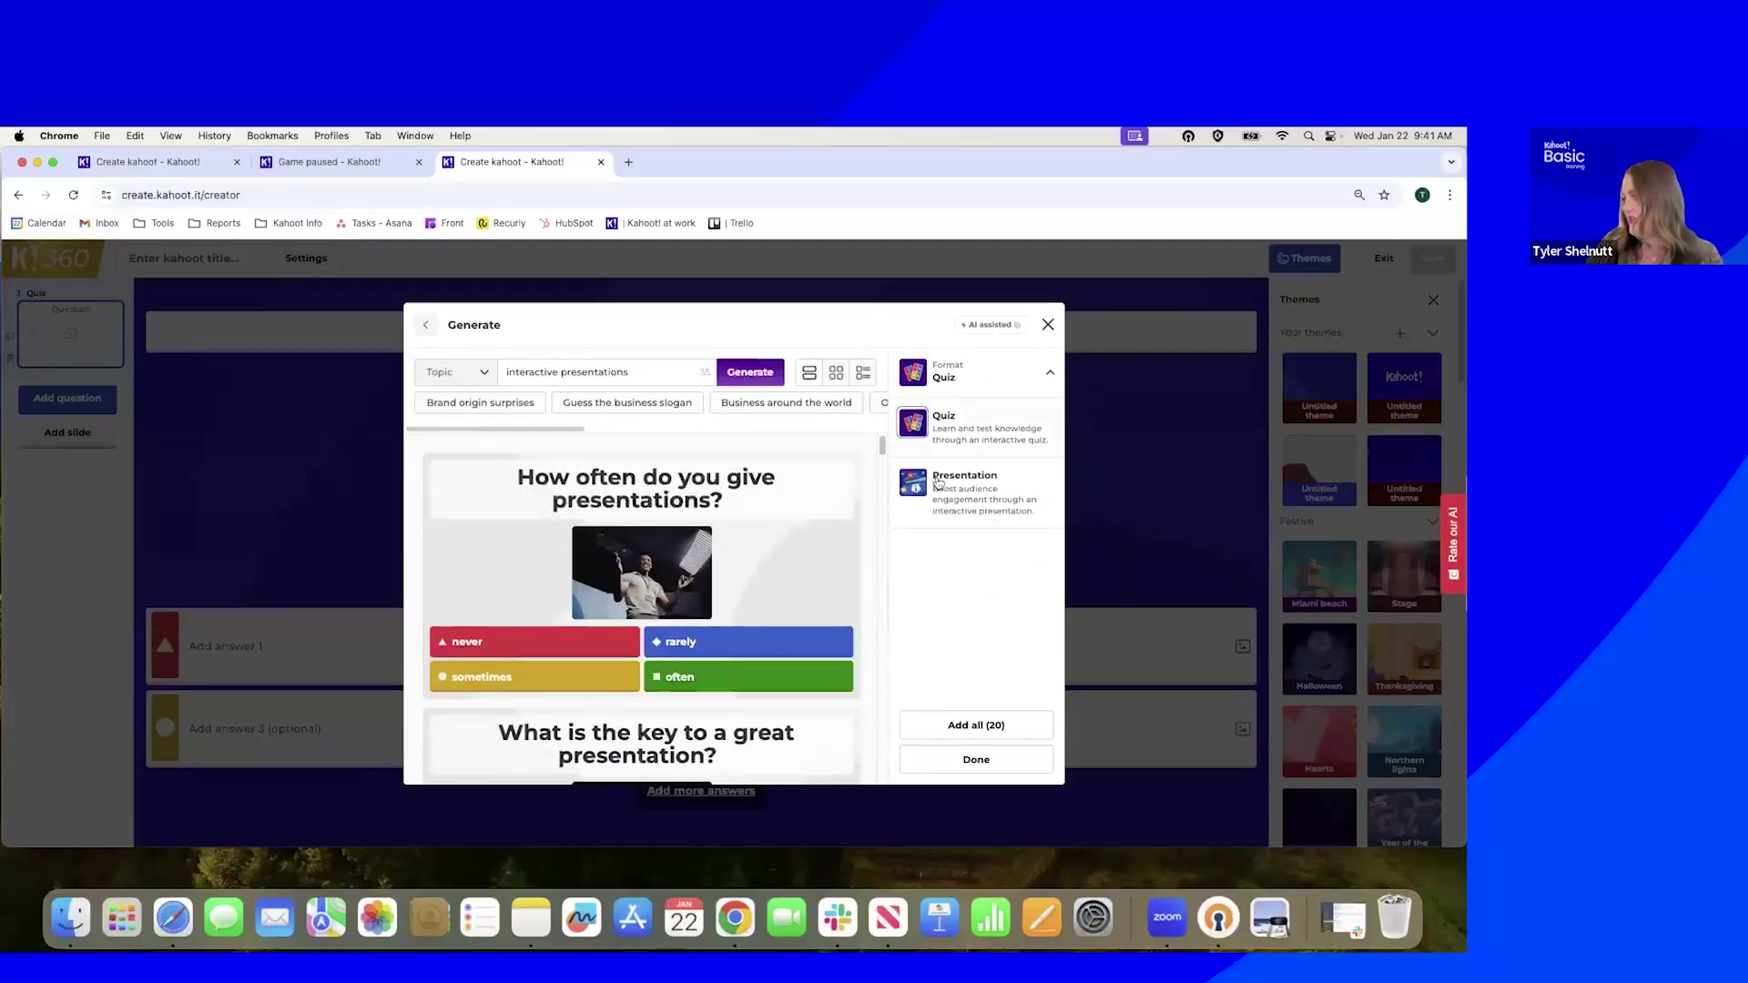
{"action": "left_click", "coordinate": [952, 492]}
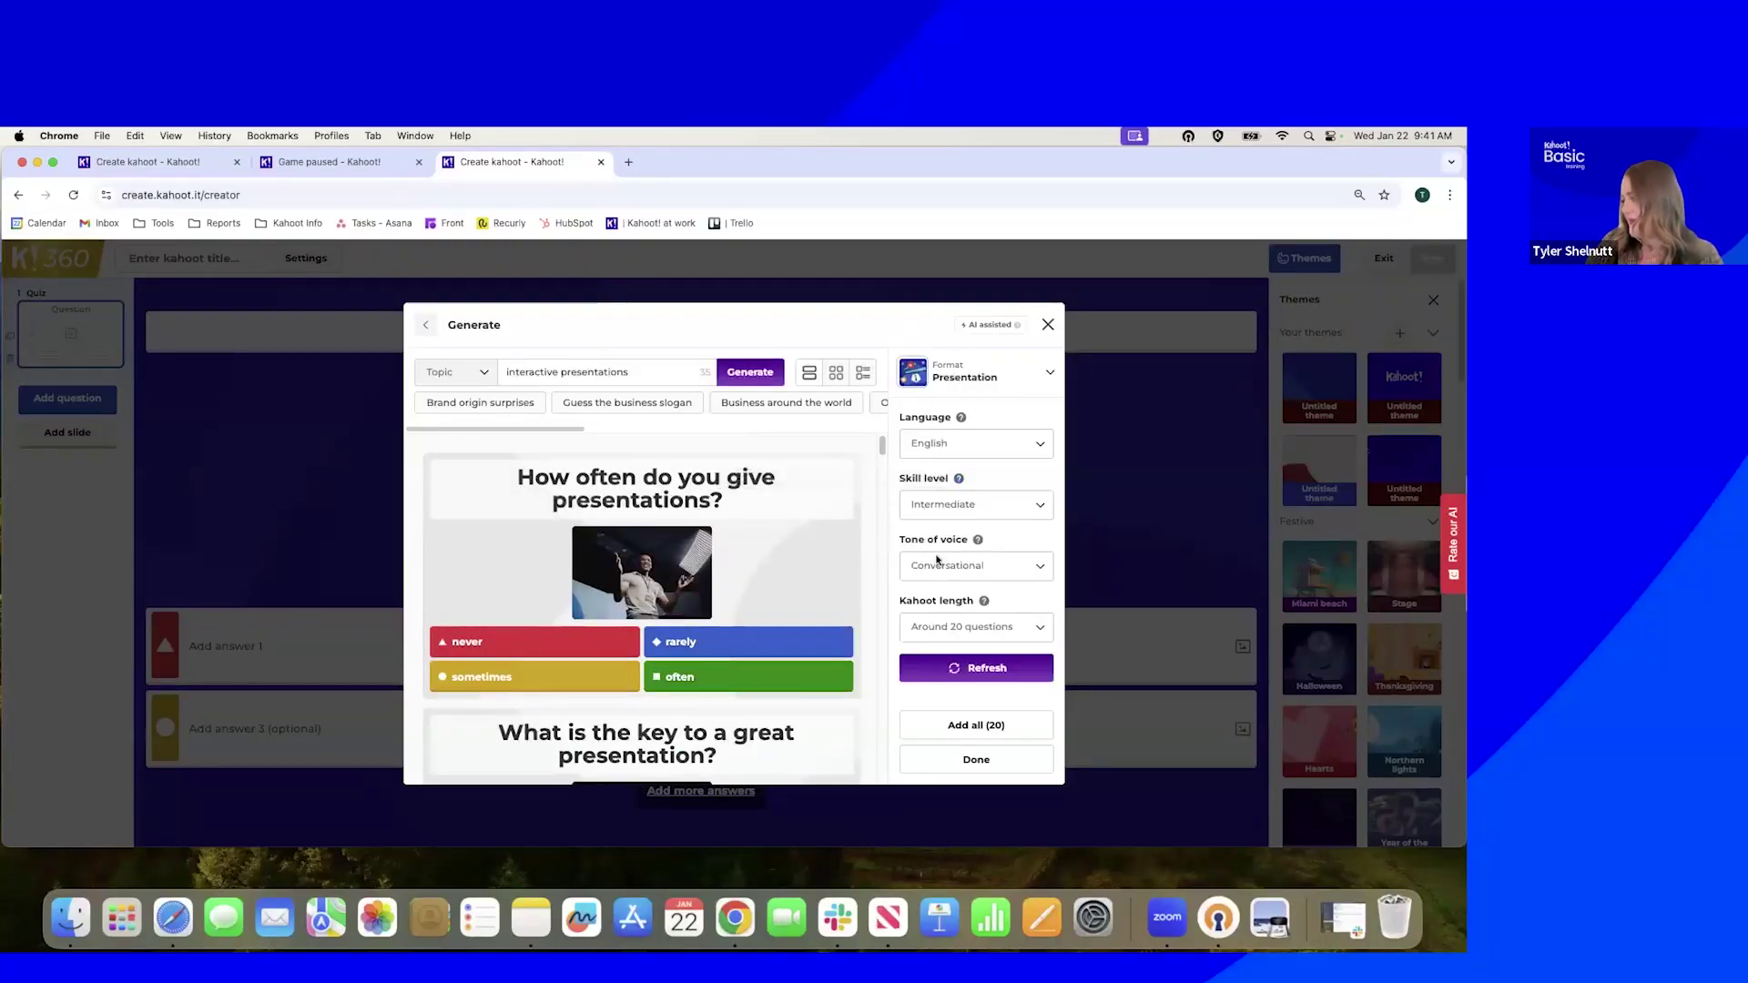
{"action": "left_click", "coordinate": [1027, 447]}
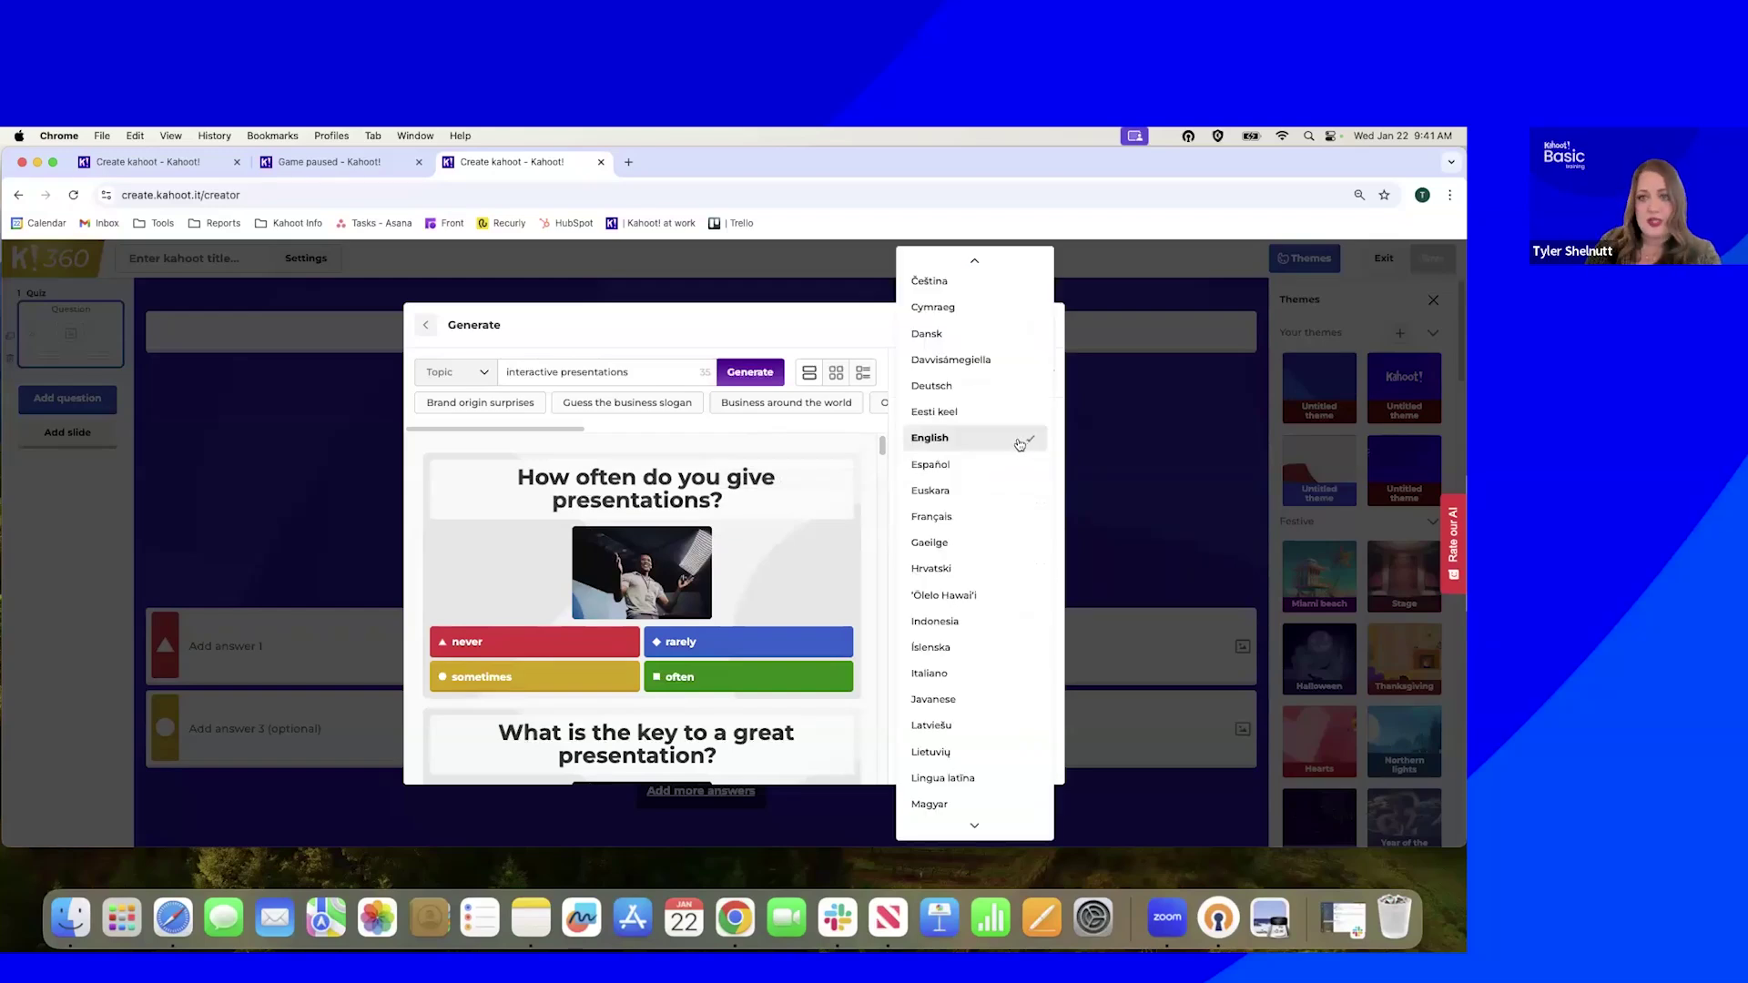
{"action": "left_click", "coordinate": [936, 446]}
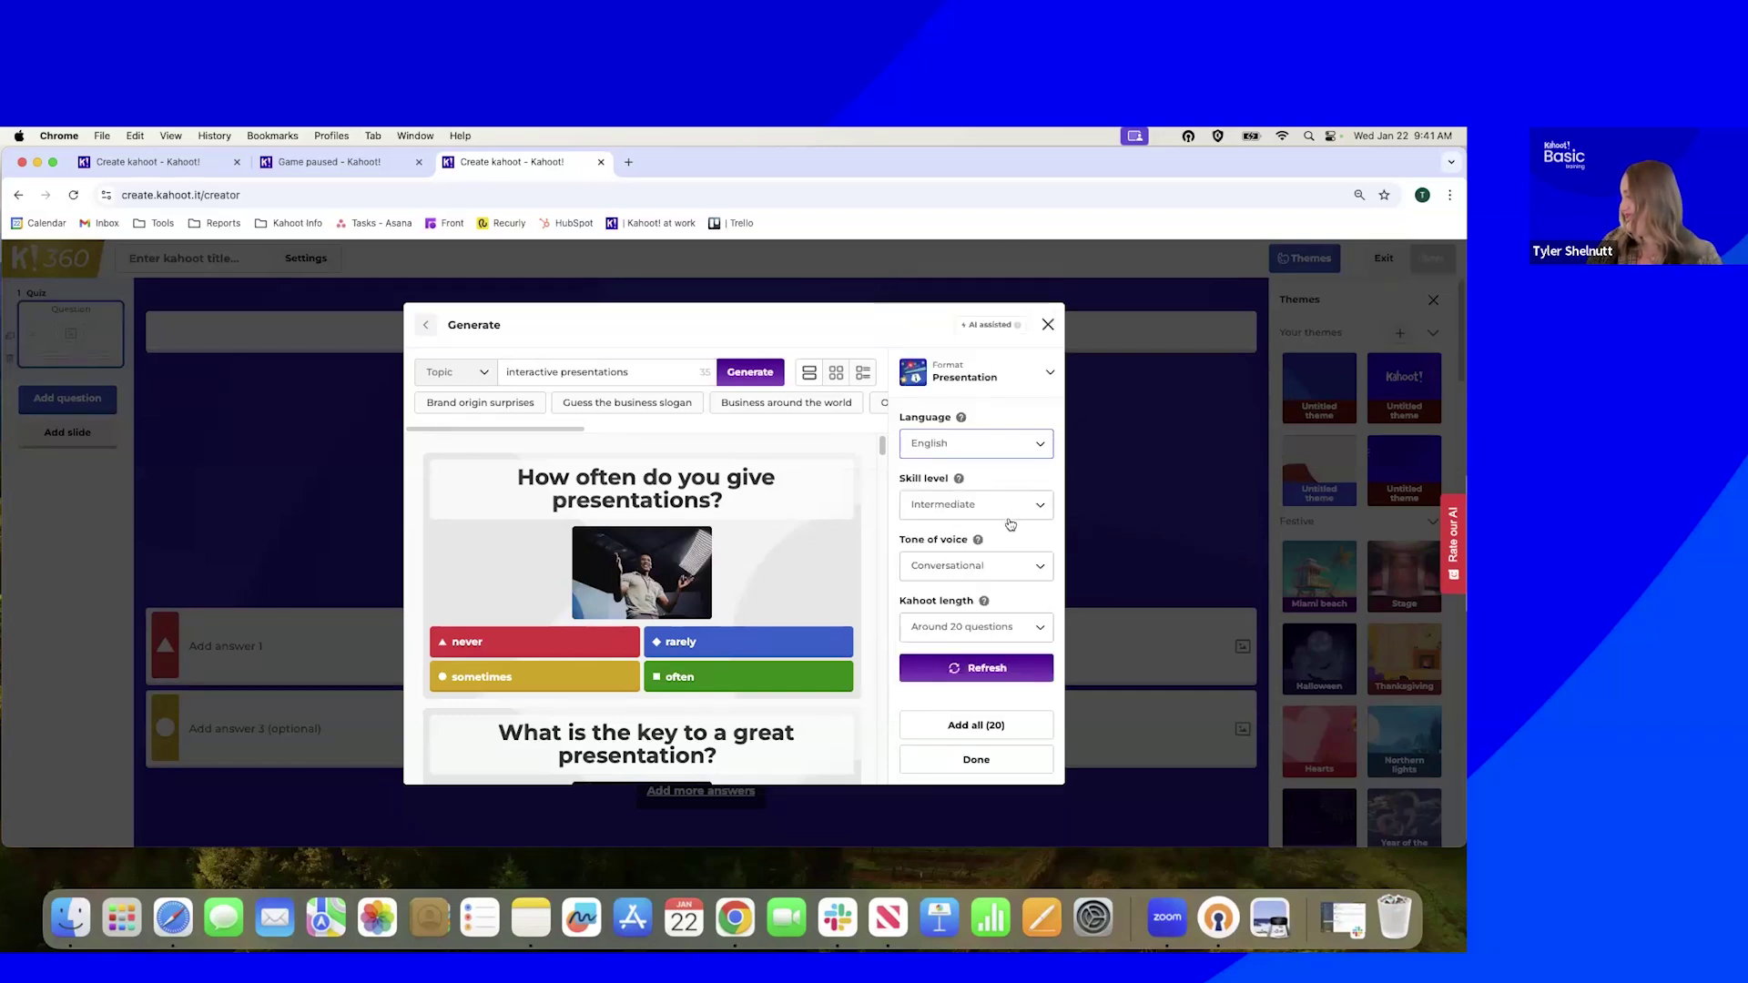
{"action": "left_click", "coordinate": [1019, 511]}
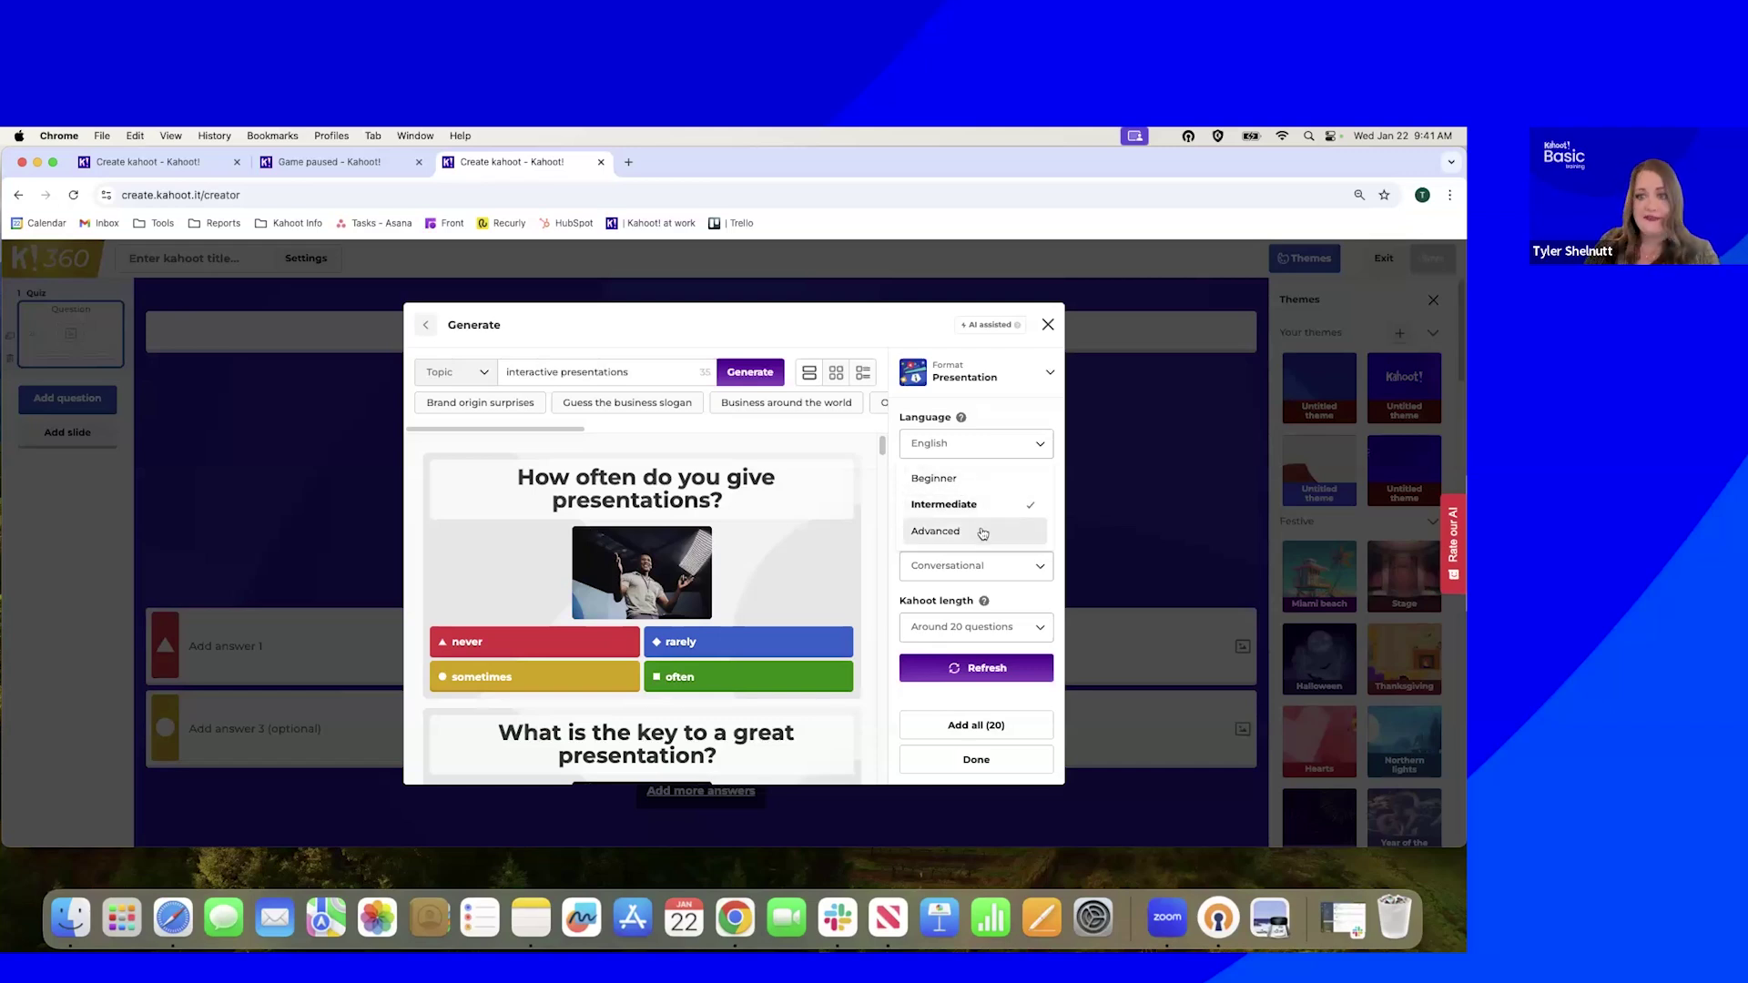
{"action": "left_click", "coordinate": [982, 487]}
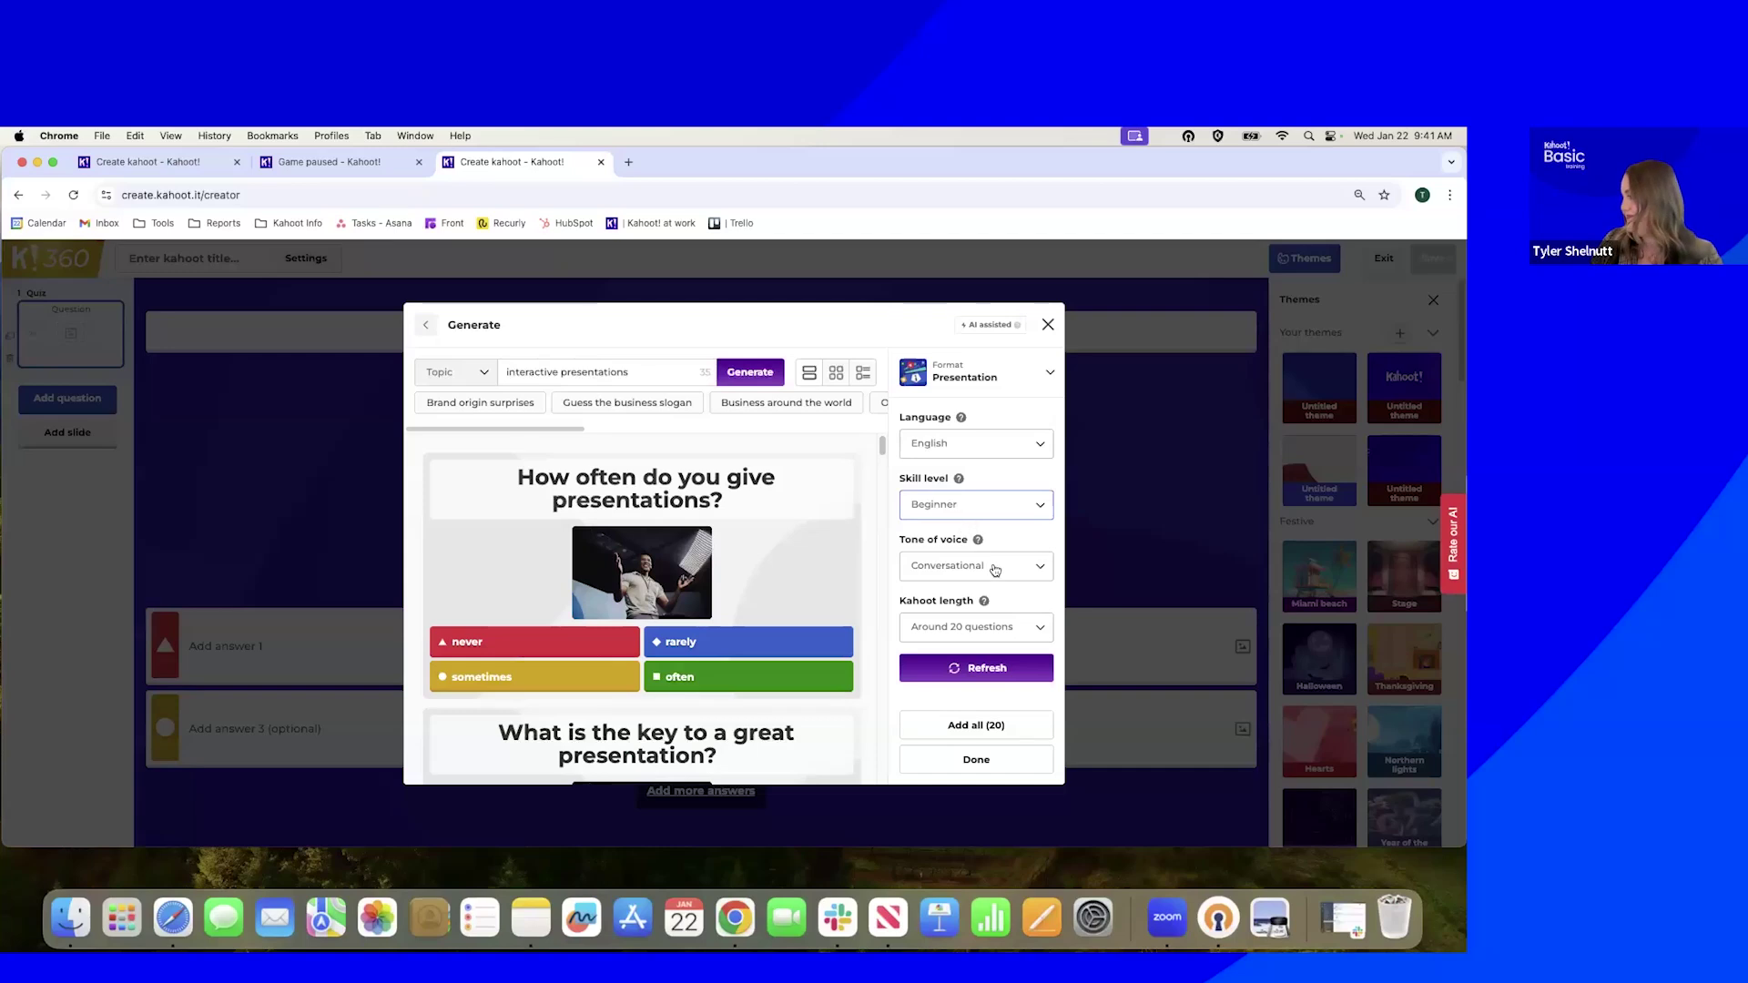
Keep the Conversational tone of voice and a length of around 20 questions, and regenerate the content with these settings
{"action": "left_click", "coordinate": [1026, 570]}
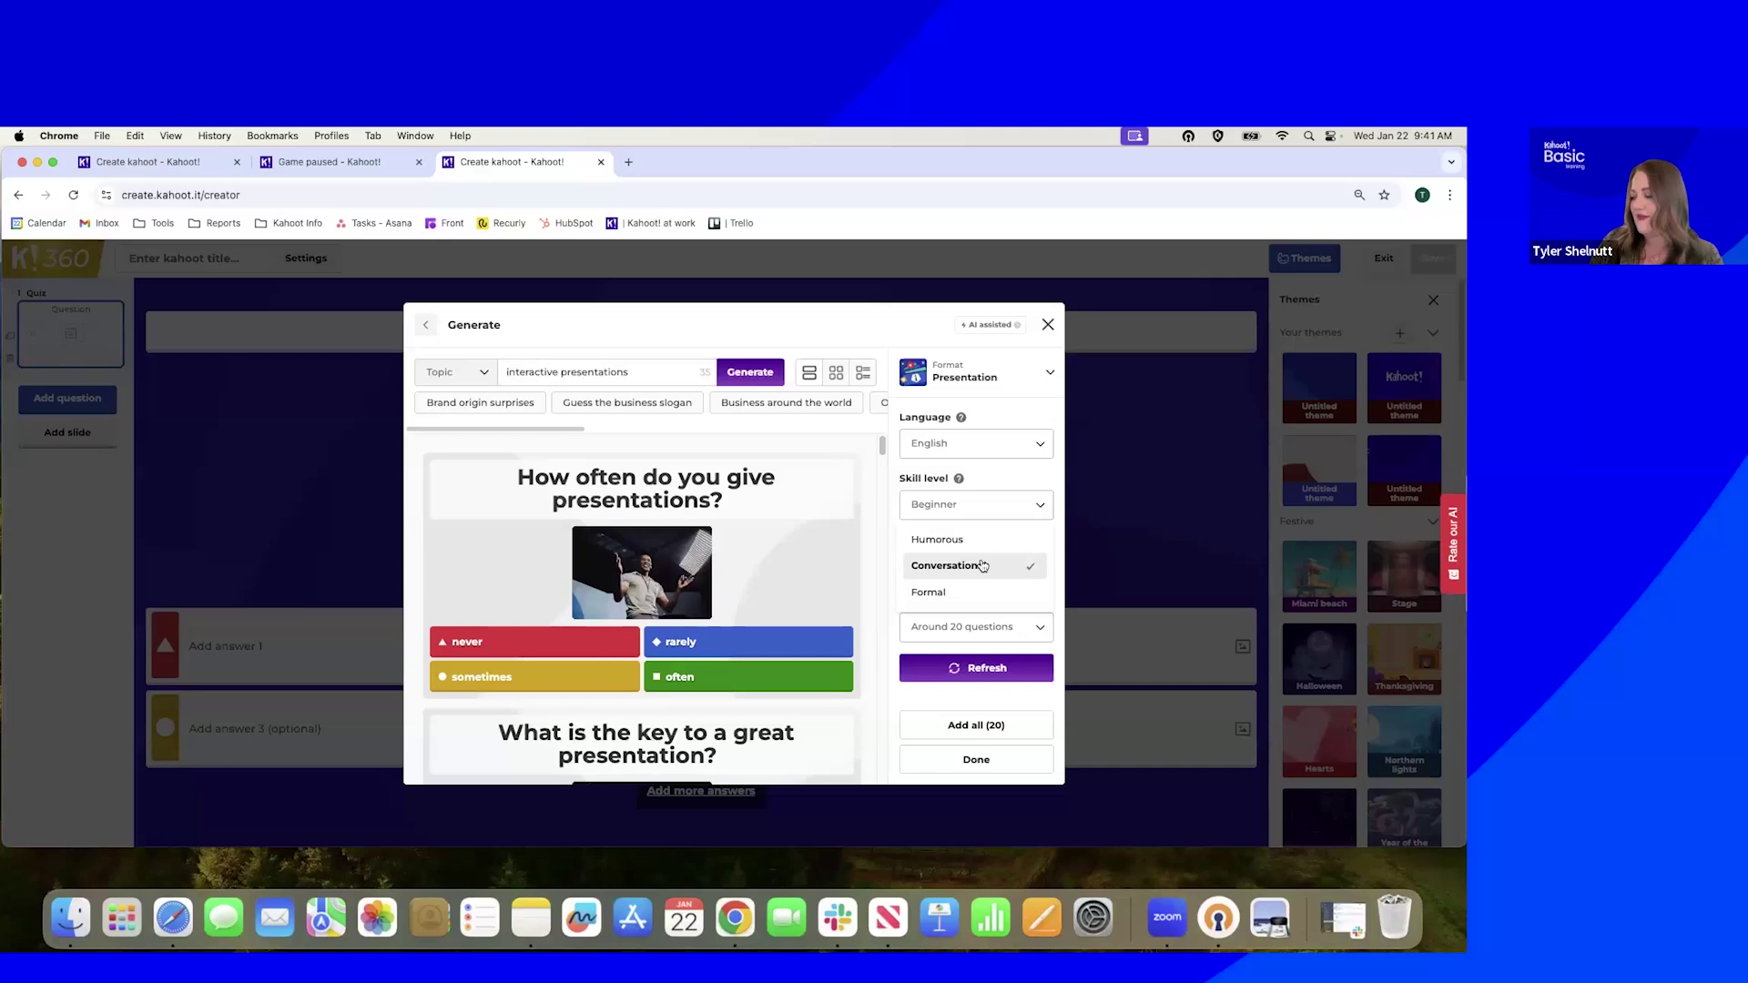
{"action": "left_click", "coordinate": [982, 565]}
{"action": "scroll", "coordinate": [884, 638], "scroll_direction": "down", "scroll_amount": 3}
{"action": "scroll", "coordinate": [883, 637], "scroll_direction": "up", "scroll_amount": 3}
{"action": "left_click", "coordinate": [1006, 628]}
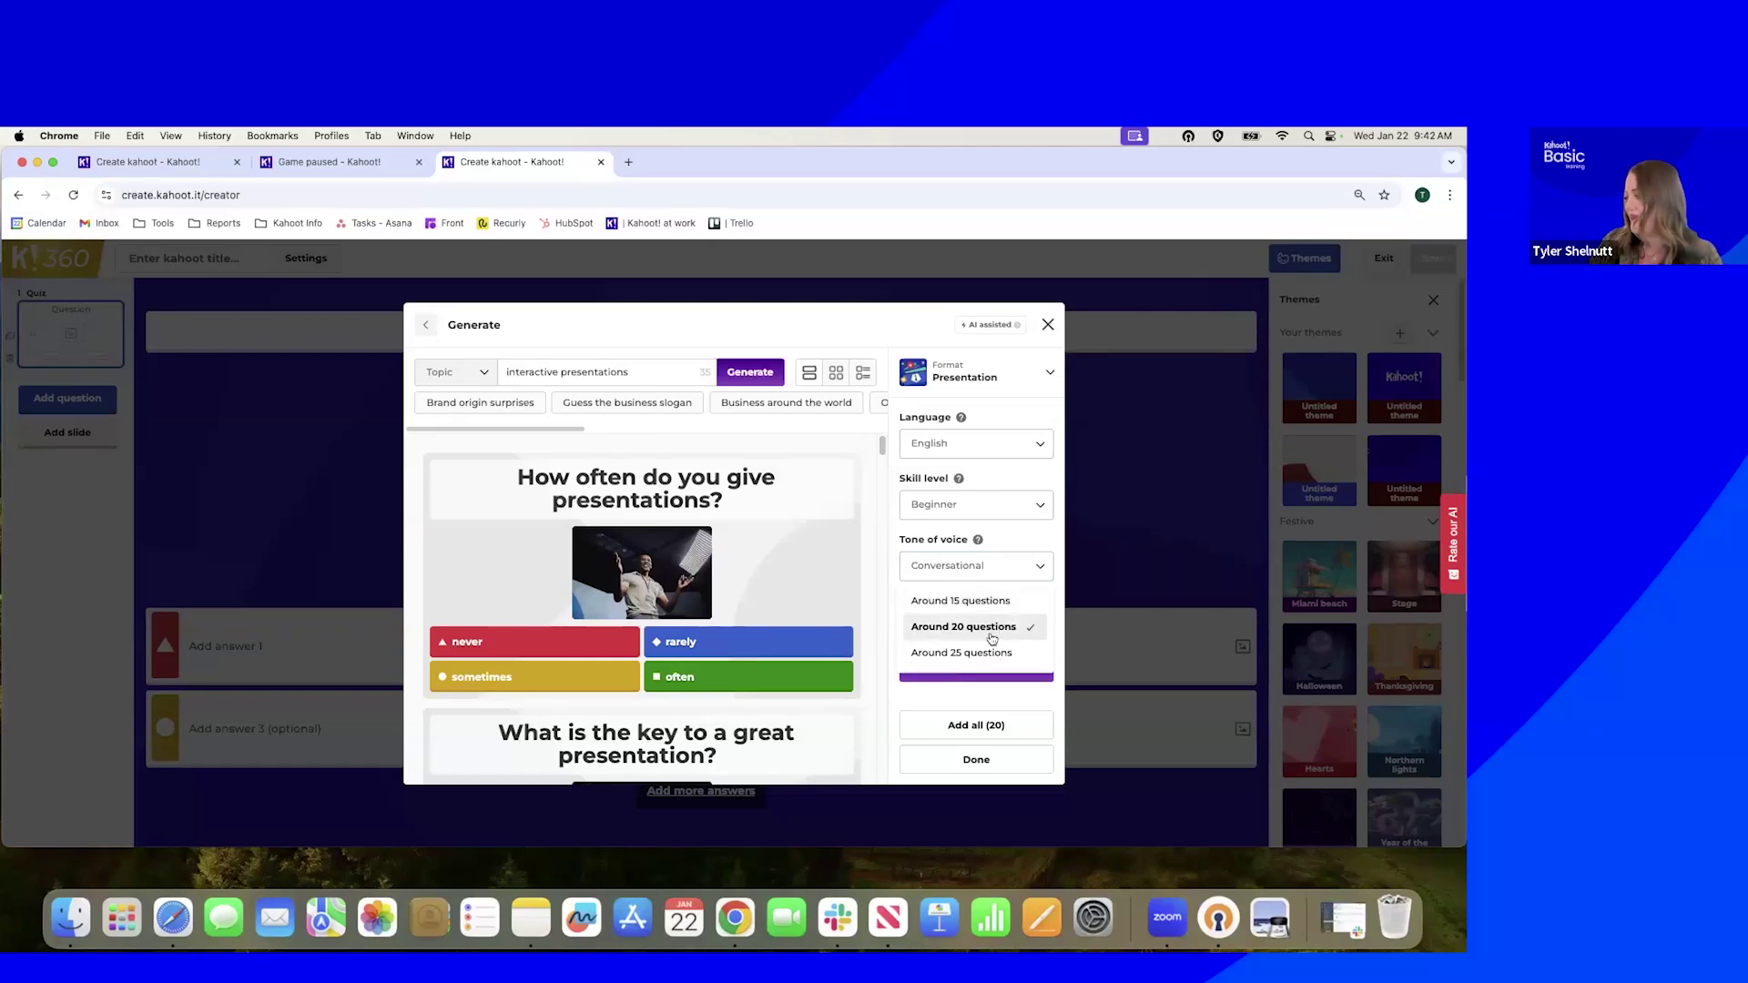
{"action": "left_click", "coordinate": [989, 628]}
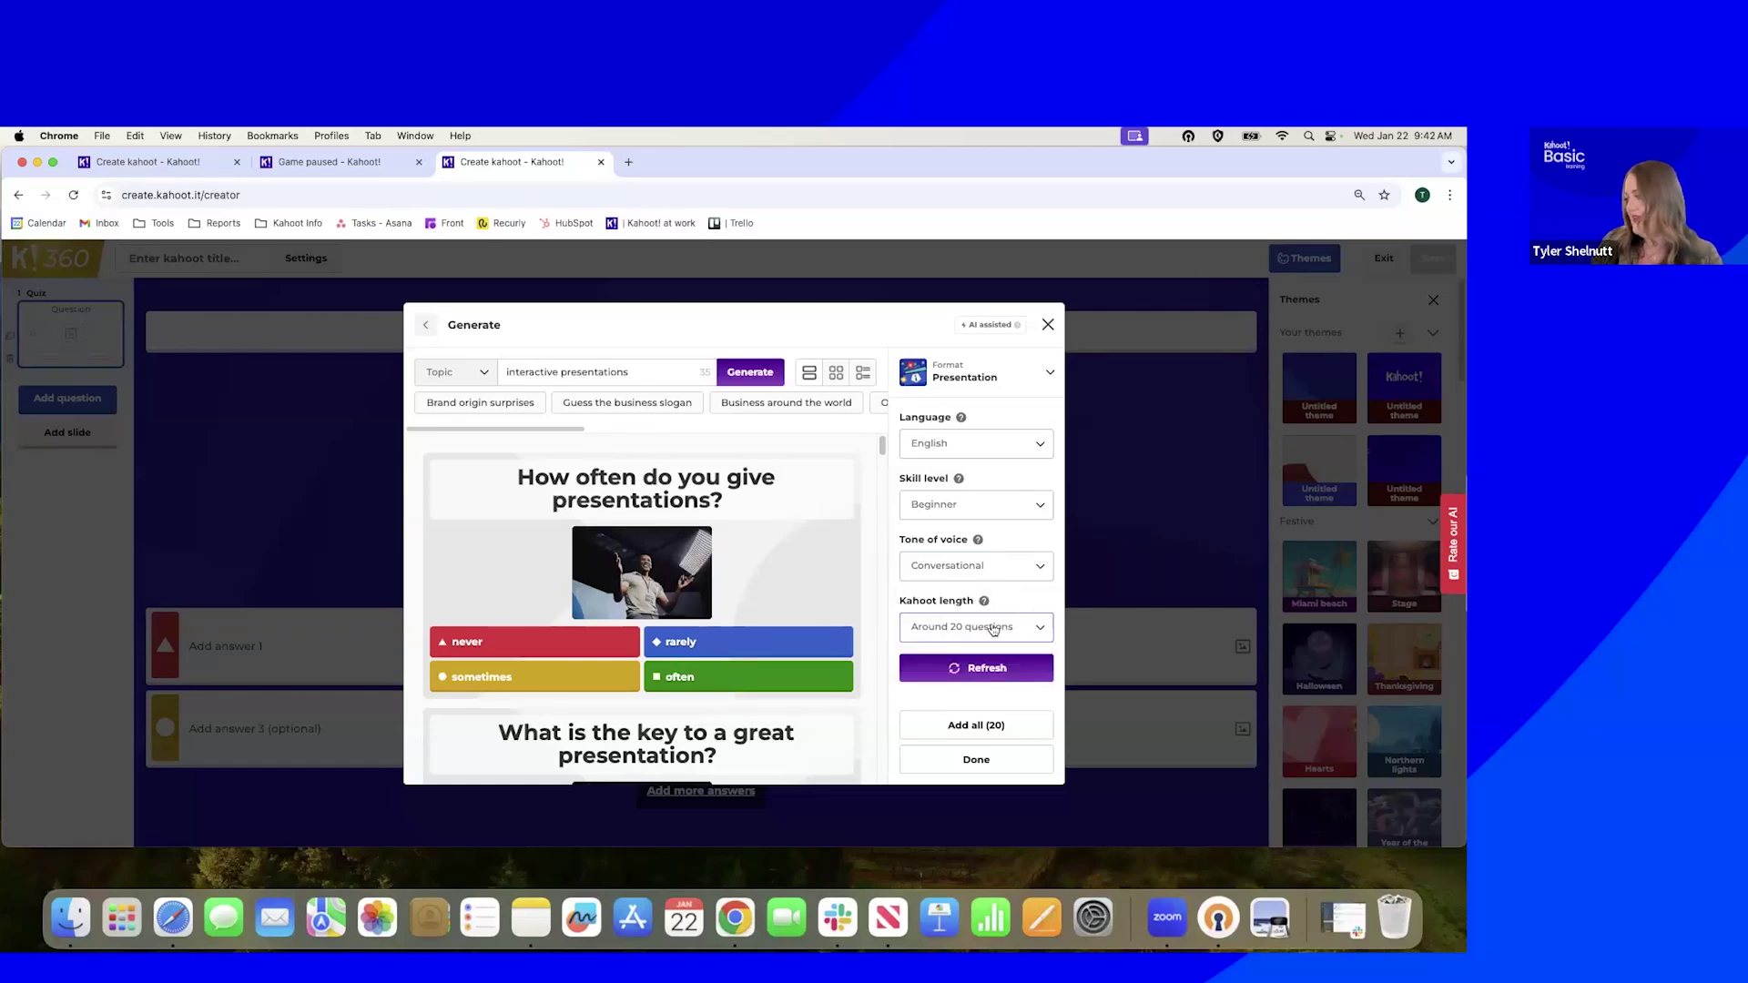
{"action": "left_click", "coordinate": [955, 668]}
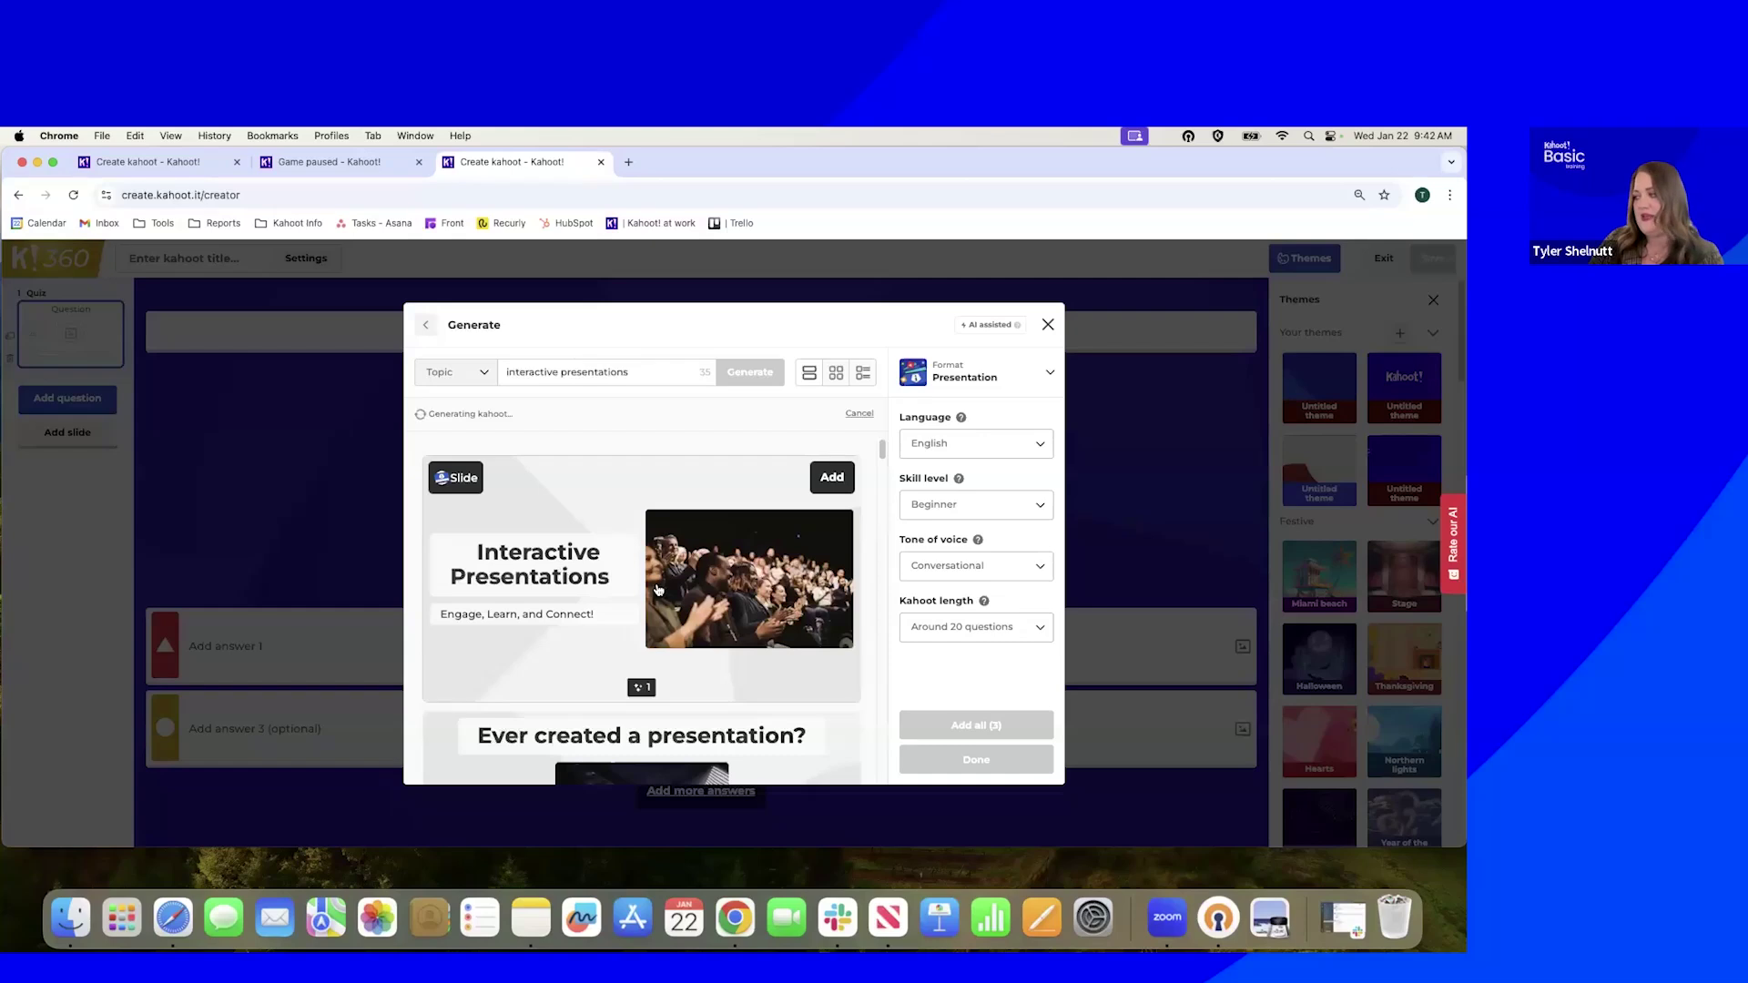
Look through the generated presentation slides and questions, add all of them to the kahoot and close the generator
{"action": "scroll", "coordinate": [660, 587], "scroll_direction": "down", "scroll_amount": 2}
{"action": "scroll", "coordinate": [665, 583], "scroll_direction": "down", "scroll_amount": 10}
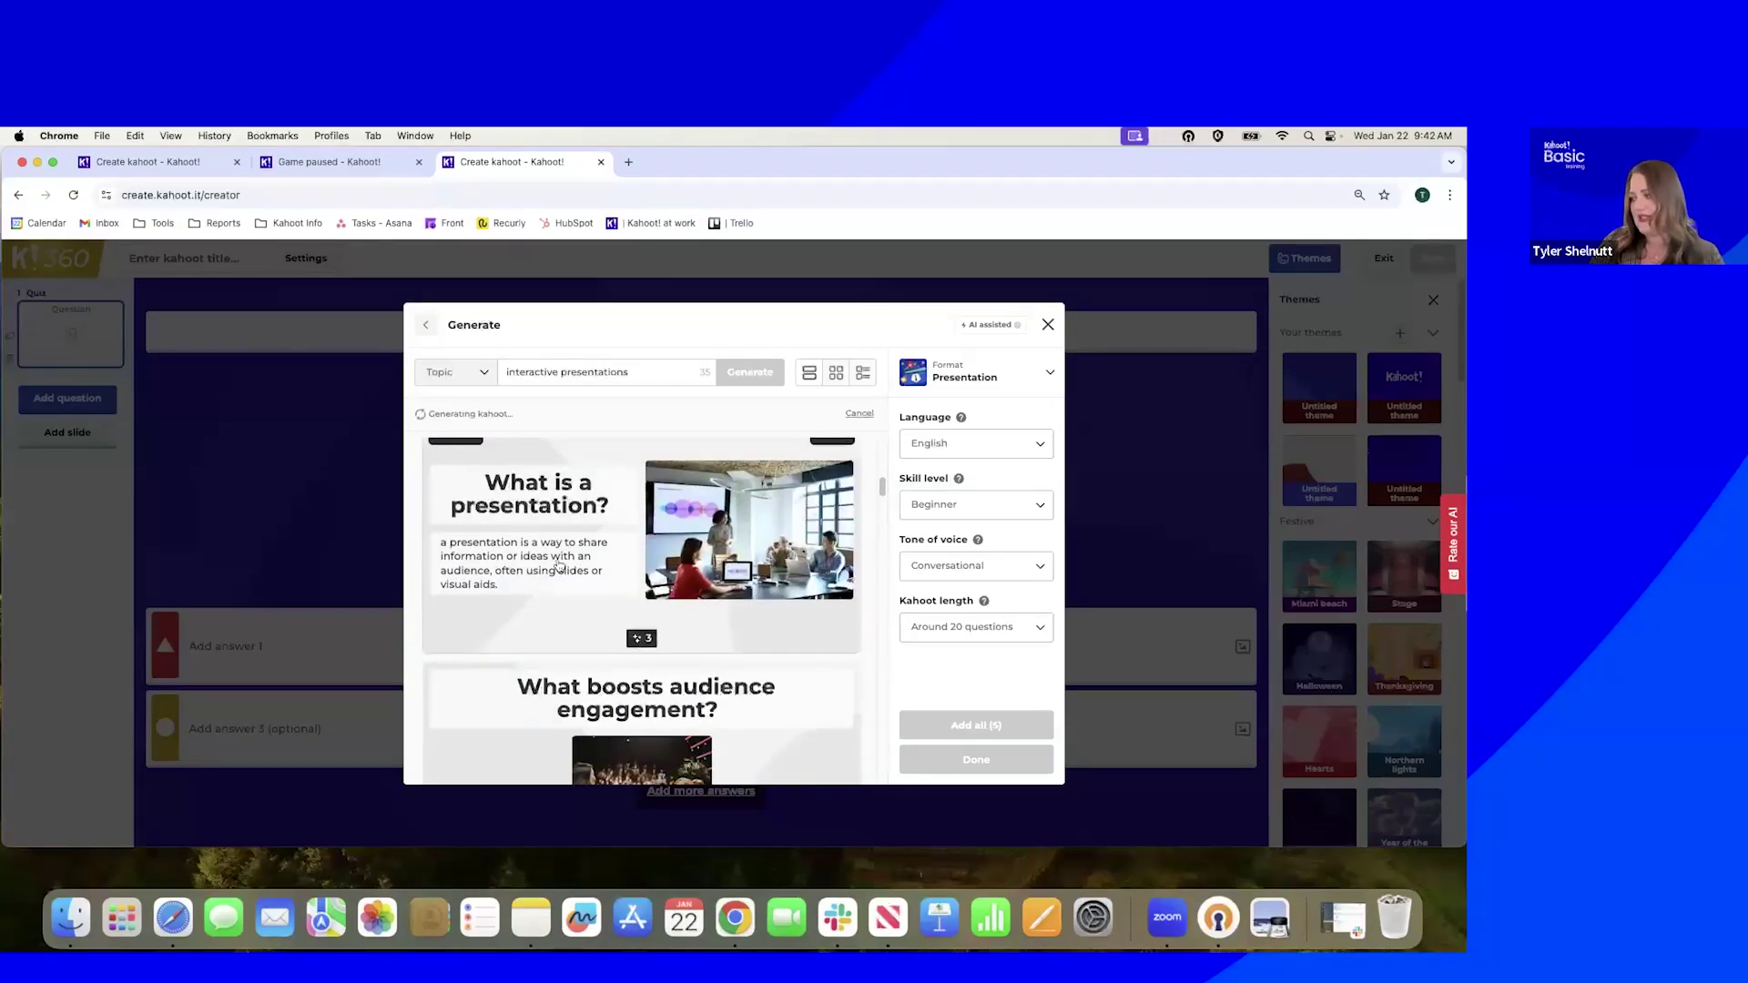
{"action": "scroll", "coordinate": [637, 601], "scroll_direction": "down", "scroll_amount": 8}
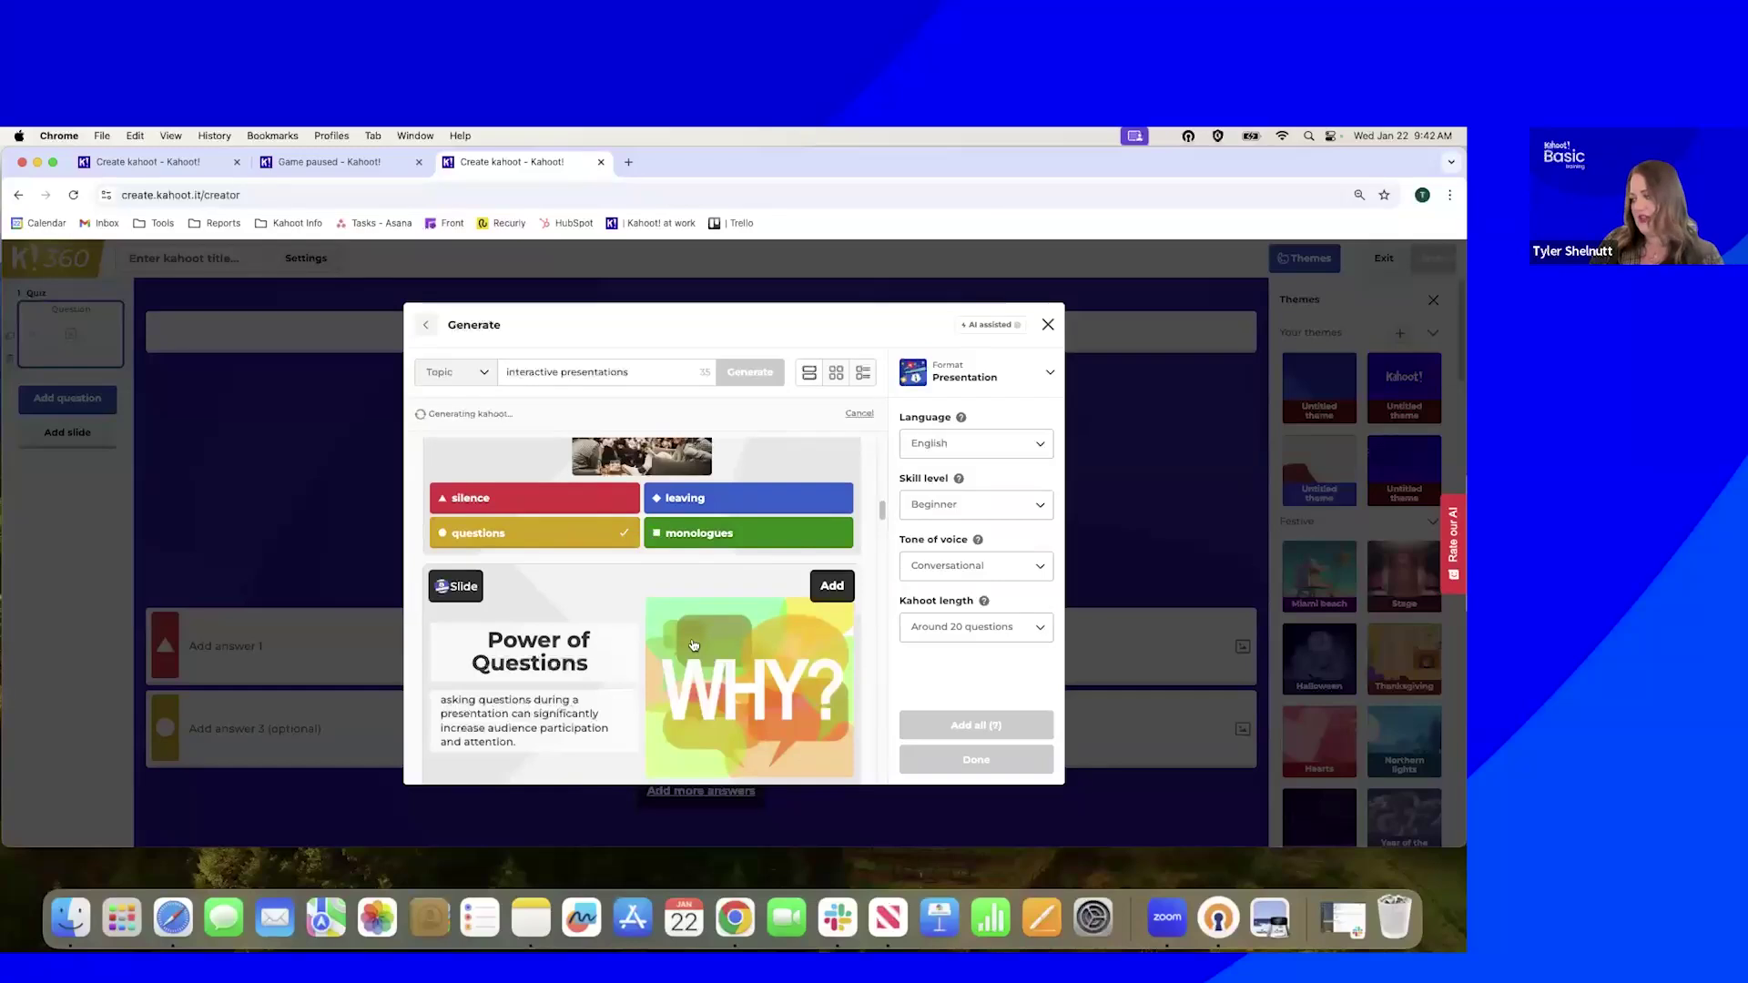
{"action": "scroll", "coordinate": [687, 651], "scroll_direction": "down", "scroll_amount": 10}
{"action": "scroll", "coordinate": [663, 670], "scroll_direction": "down", "scroll_amount": 6}
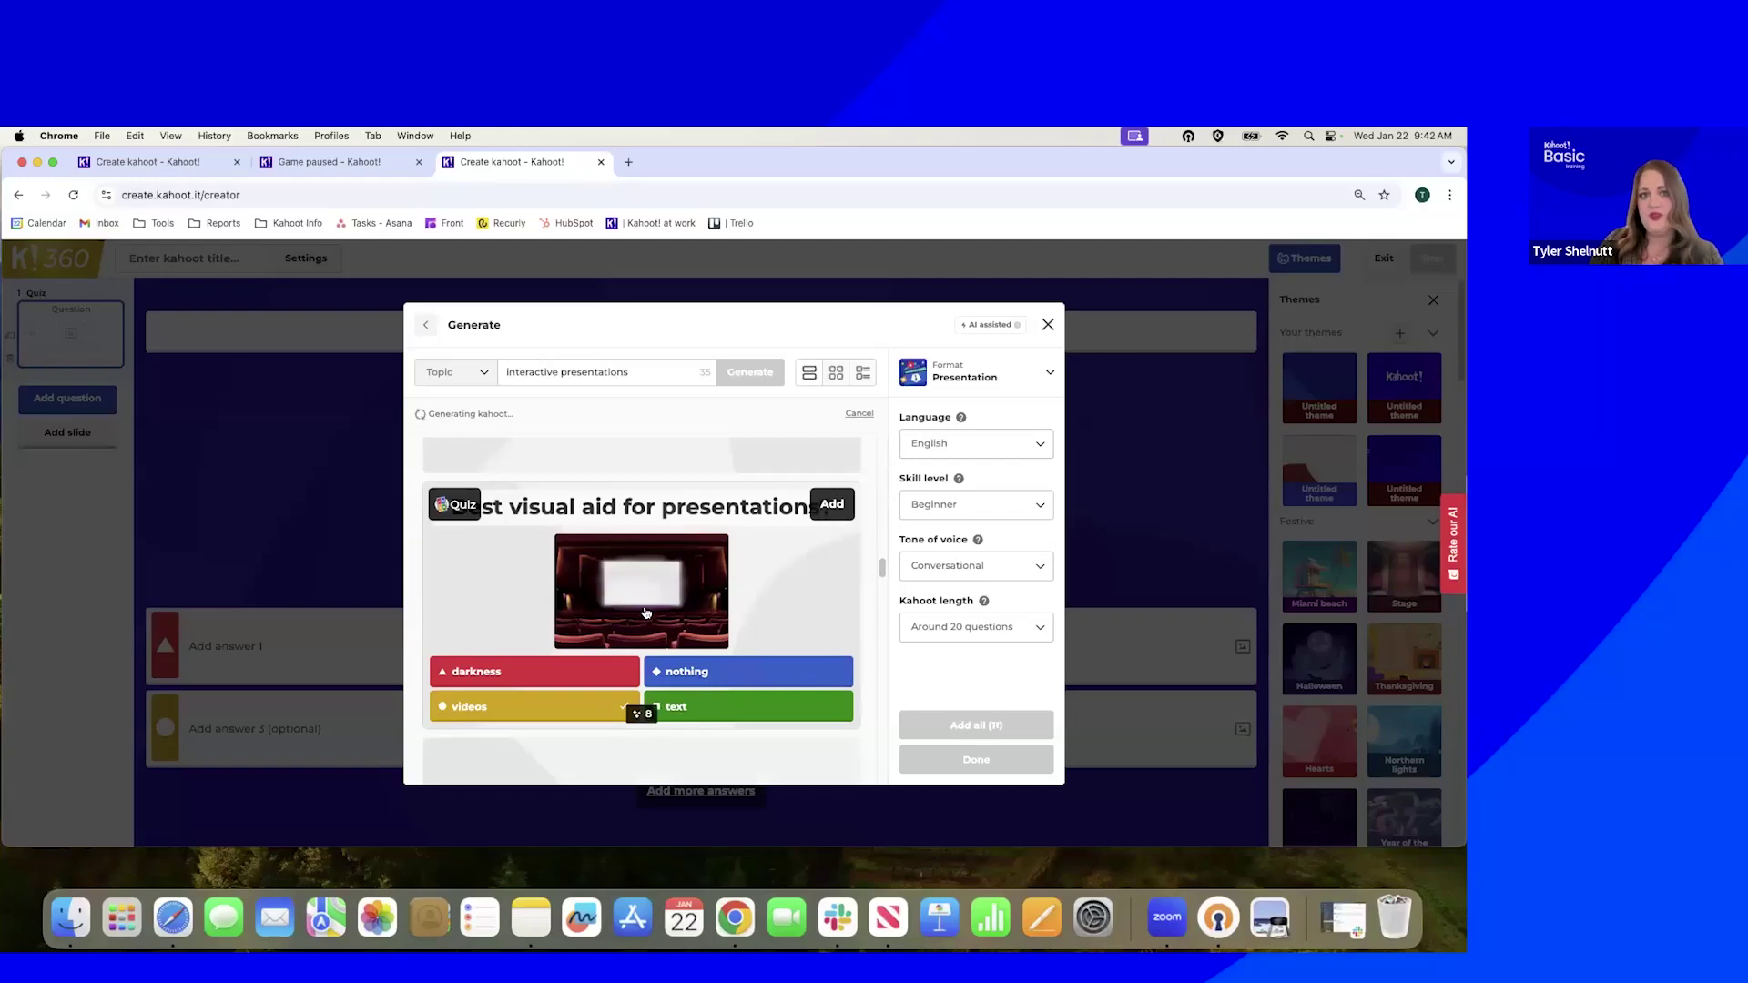
{"action": "scroll", "coordinate": [678, 605], "scroll_direction": "up", "scroll_amount": 5}
{"action": "scroll", "coordinate": [678, 605], "scroll_direction": "up", "scroll_amount": 5}
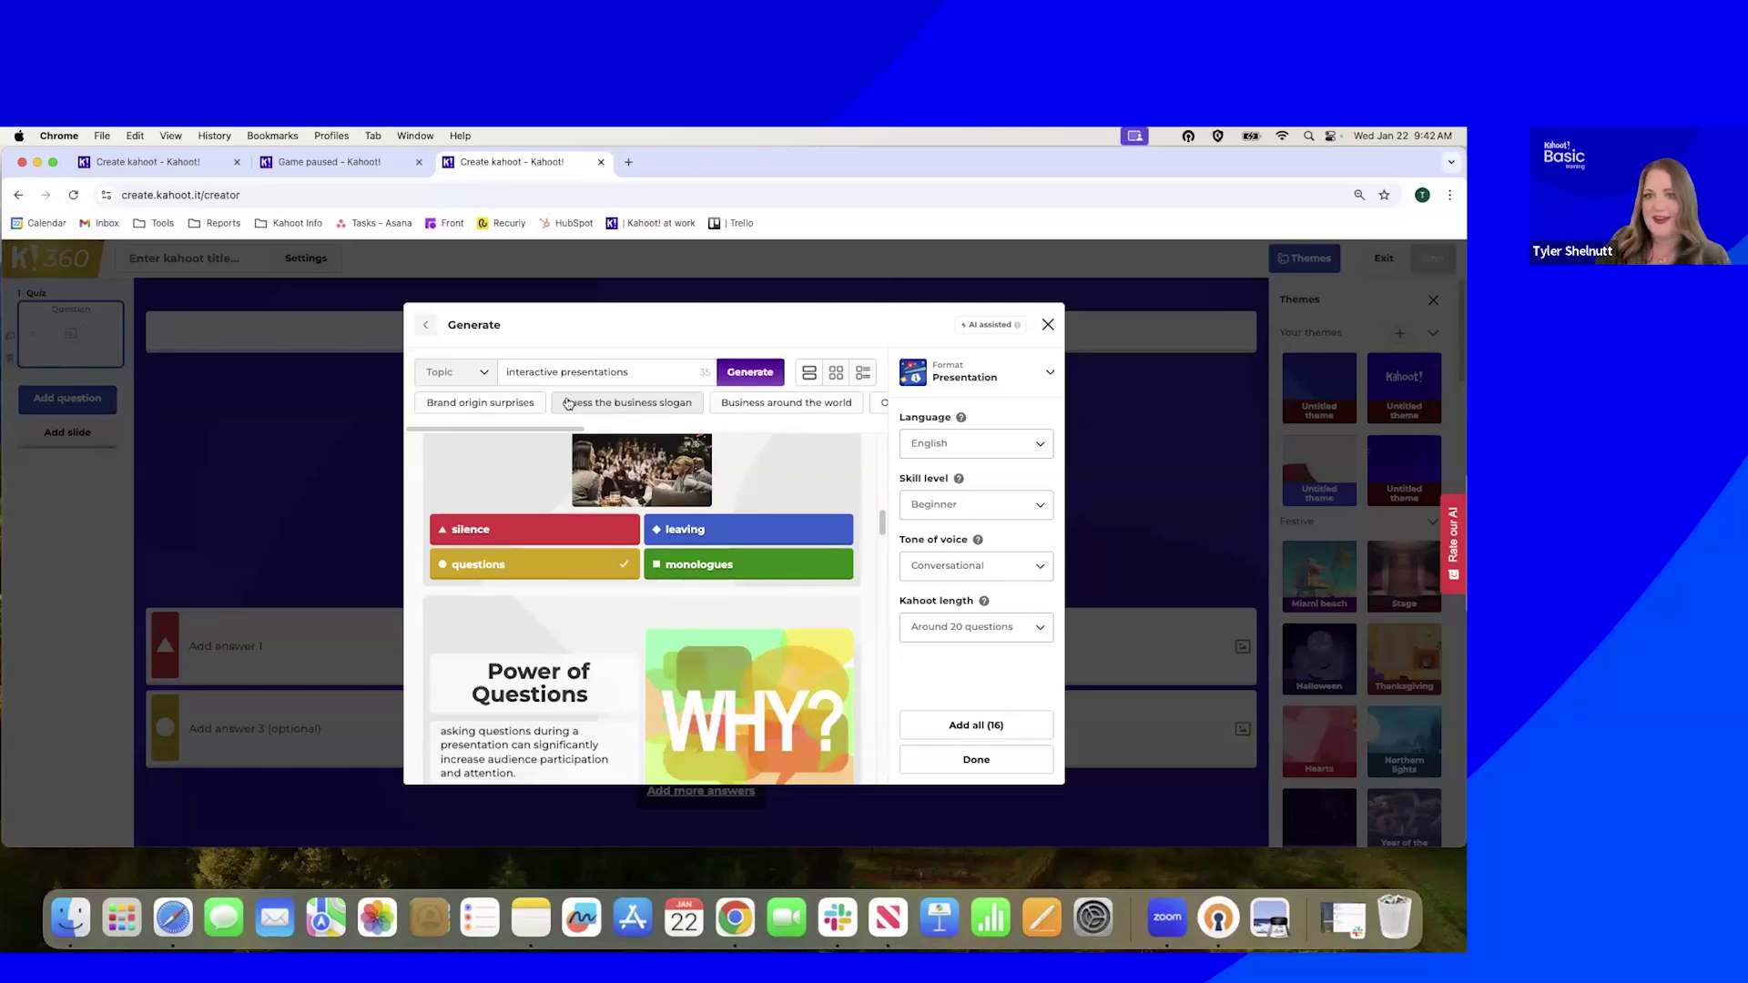
{"action": "left_click", "coordinate": [999, 728]}
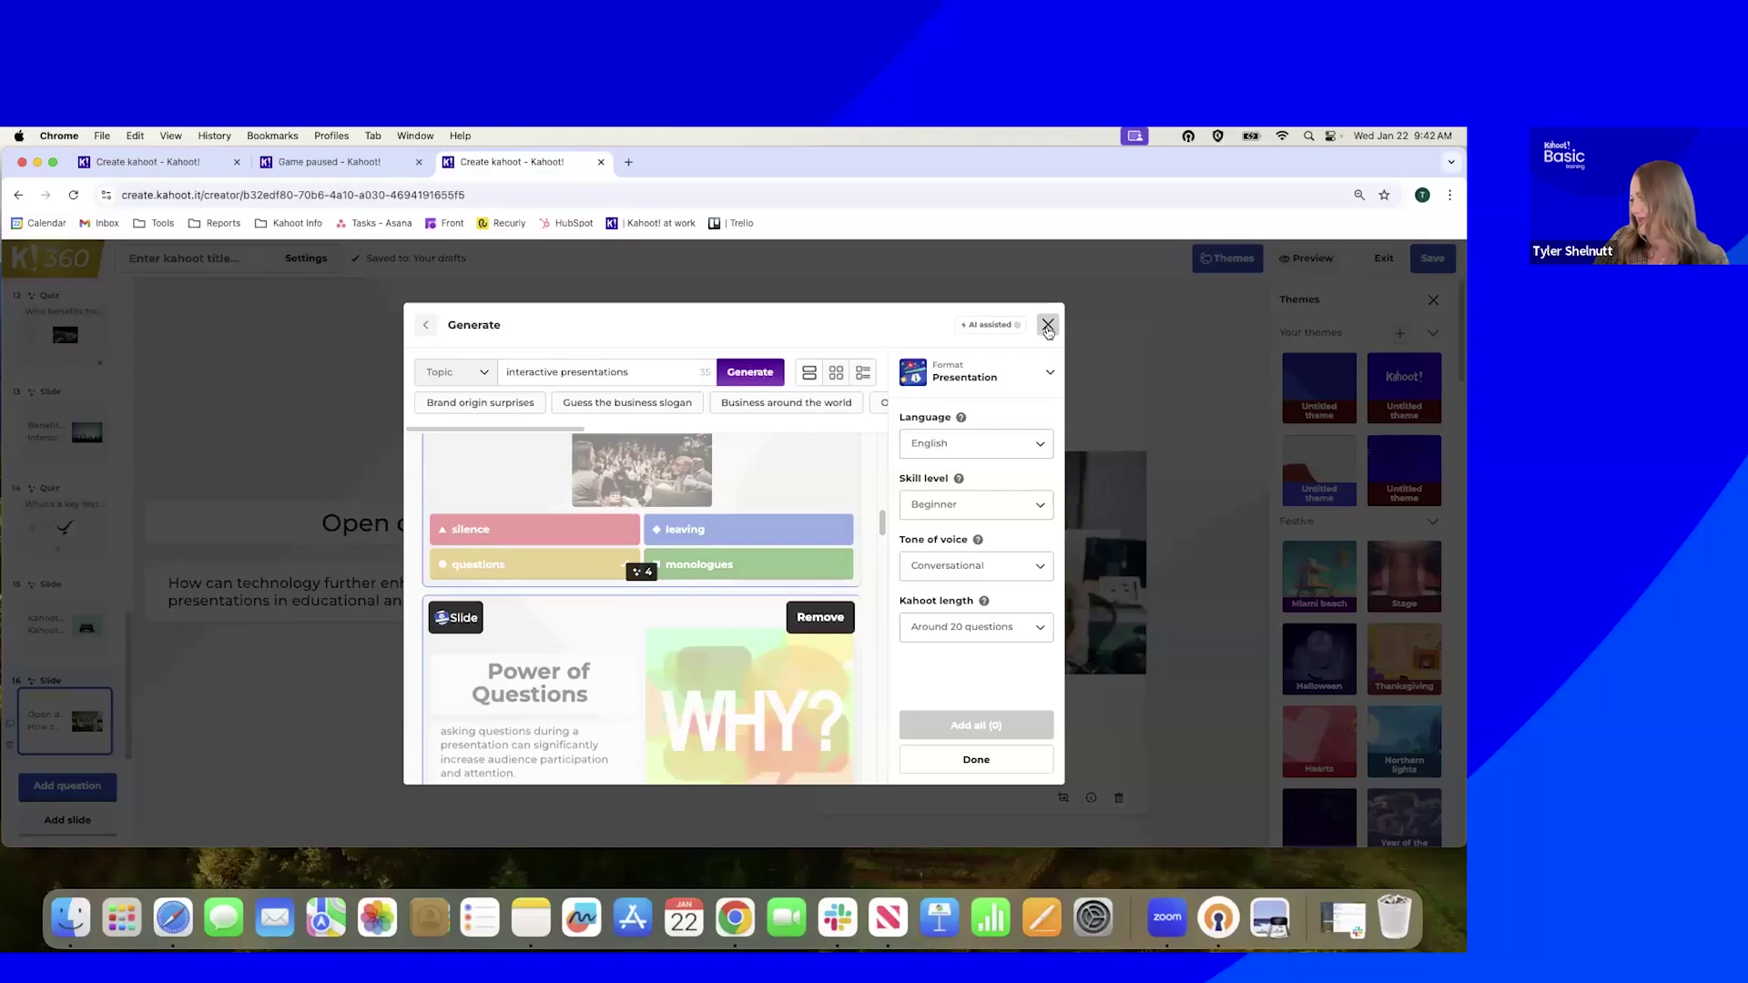
{"action": "left_click", "coordinate": [1048, 326]}
Change the layout of the first slide, "Interactive Presentations", to Big media
{"action": "scroll", "coordinate": [55, 355], "scroll_direction": "up", "scroll_amount": 10}
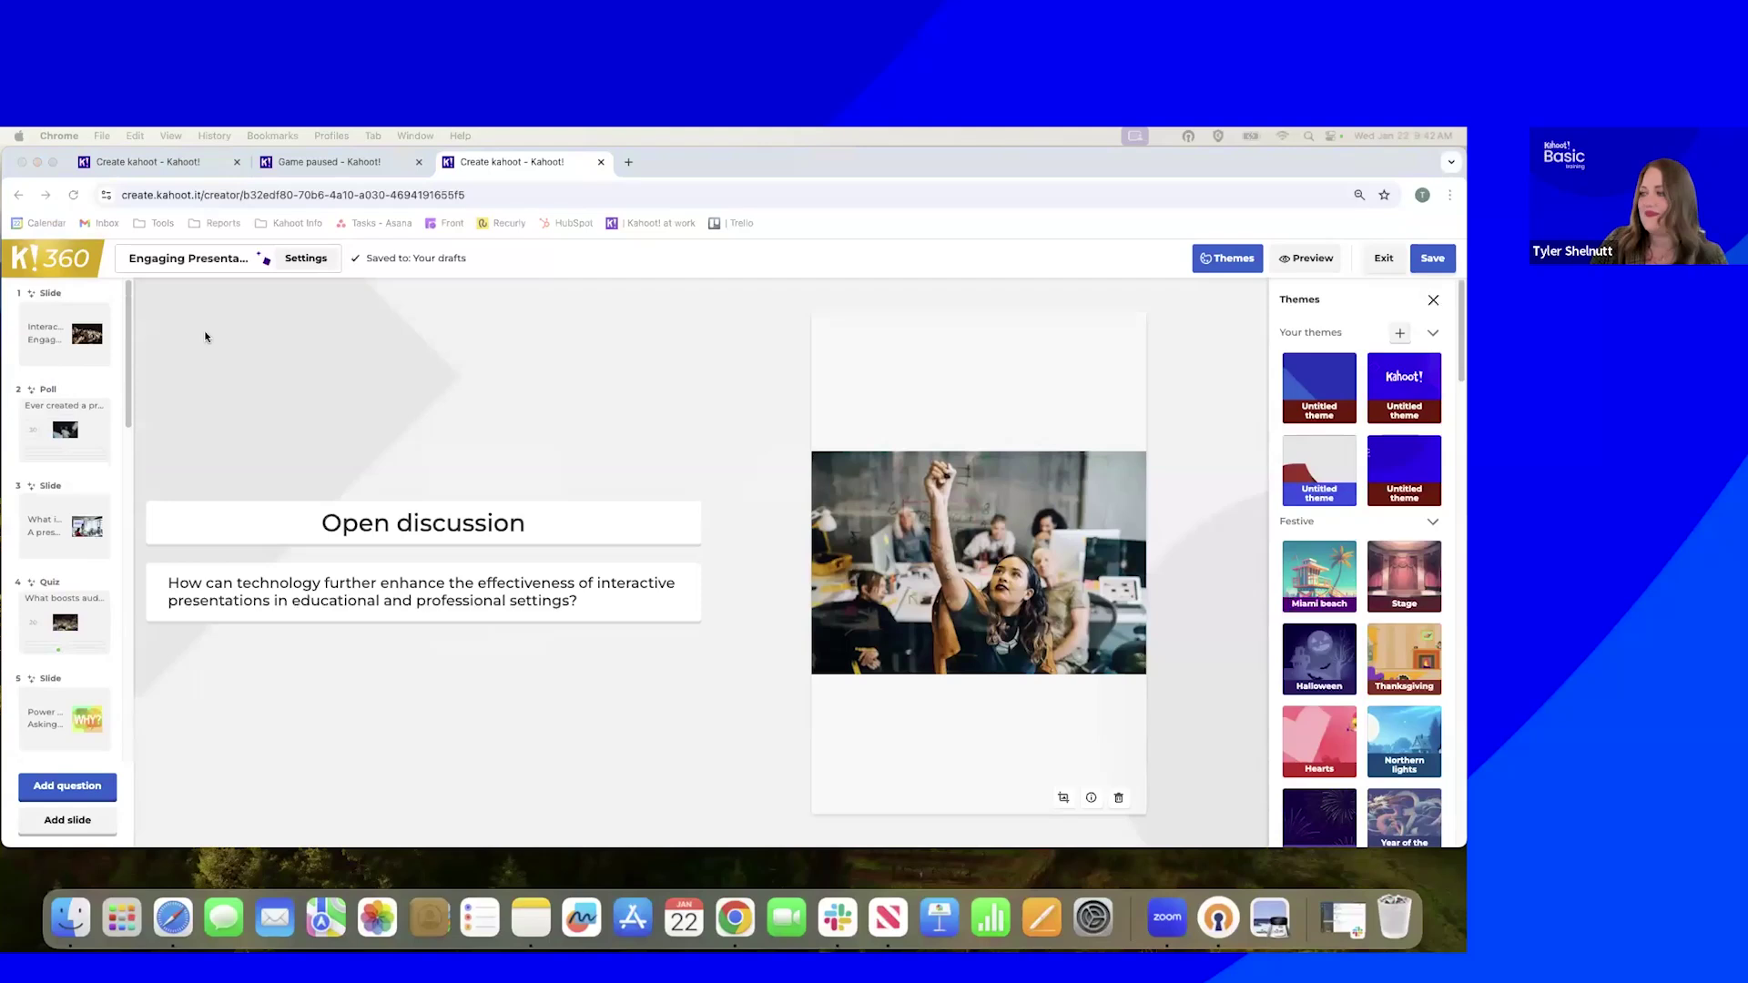
{"action": "left_click", "coordinate": [26, 330]}
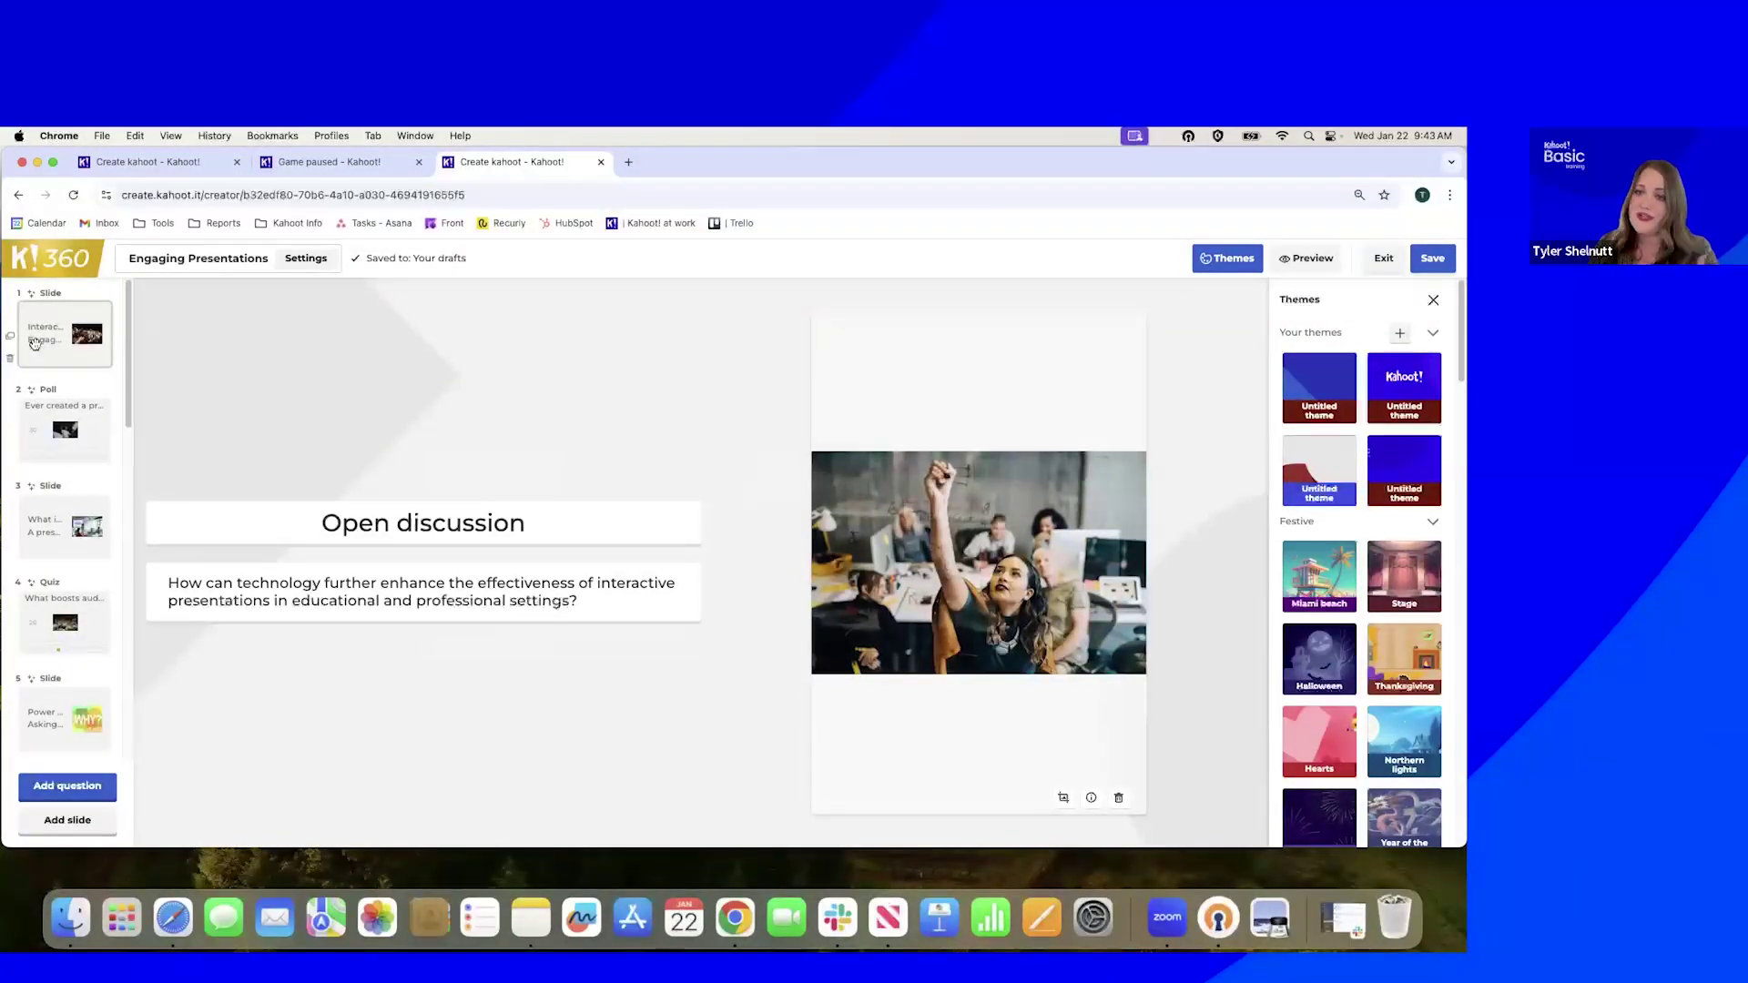
{"action": "left_click", "coordinate": [32, 344]}
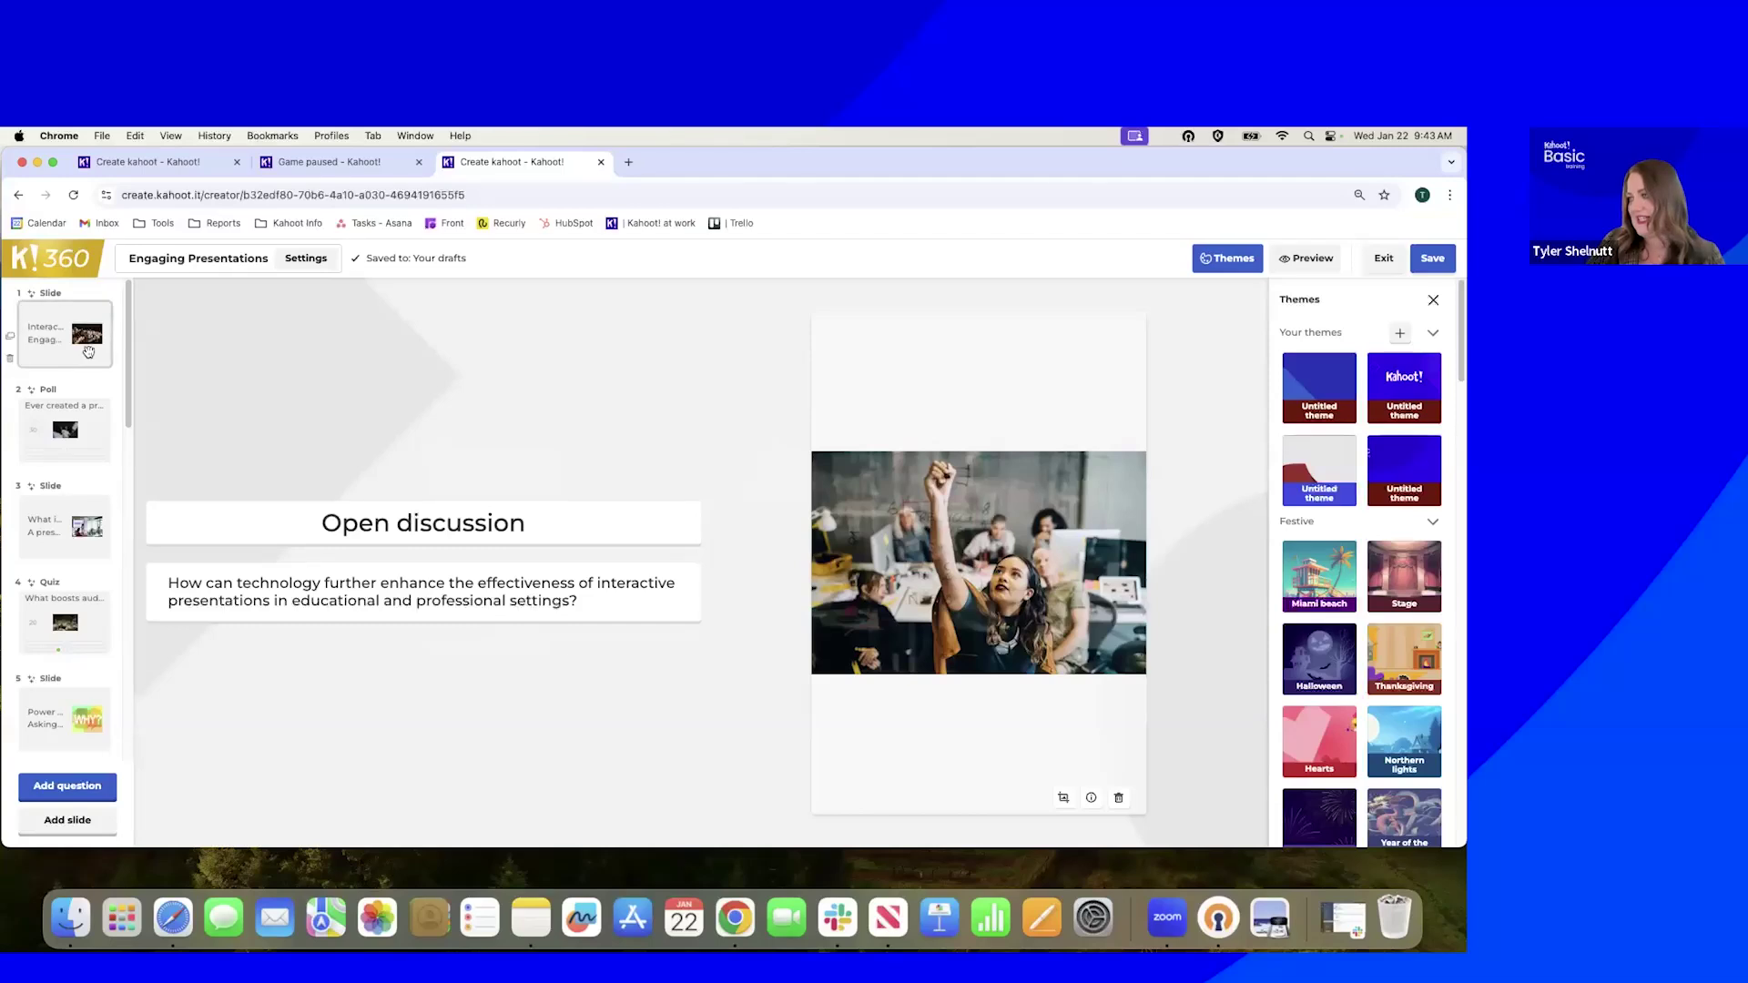
{"action": "left_click_drag", "start_coordinate": [318, 532], "coordinate": [537, 541]}
{"action": "left_click_drag", "start_coordinate": [360, 582], "coordinate": [458, 593]}
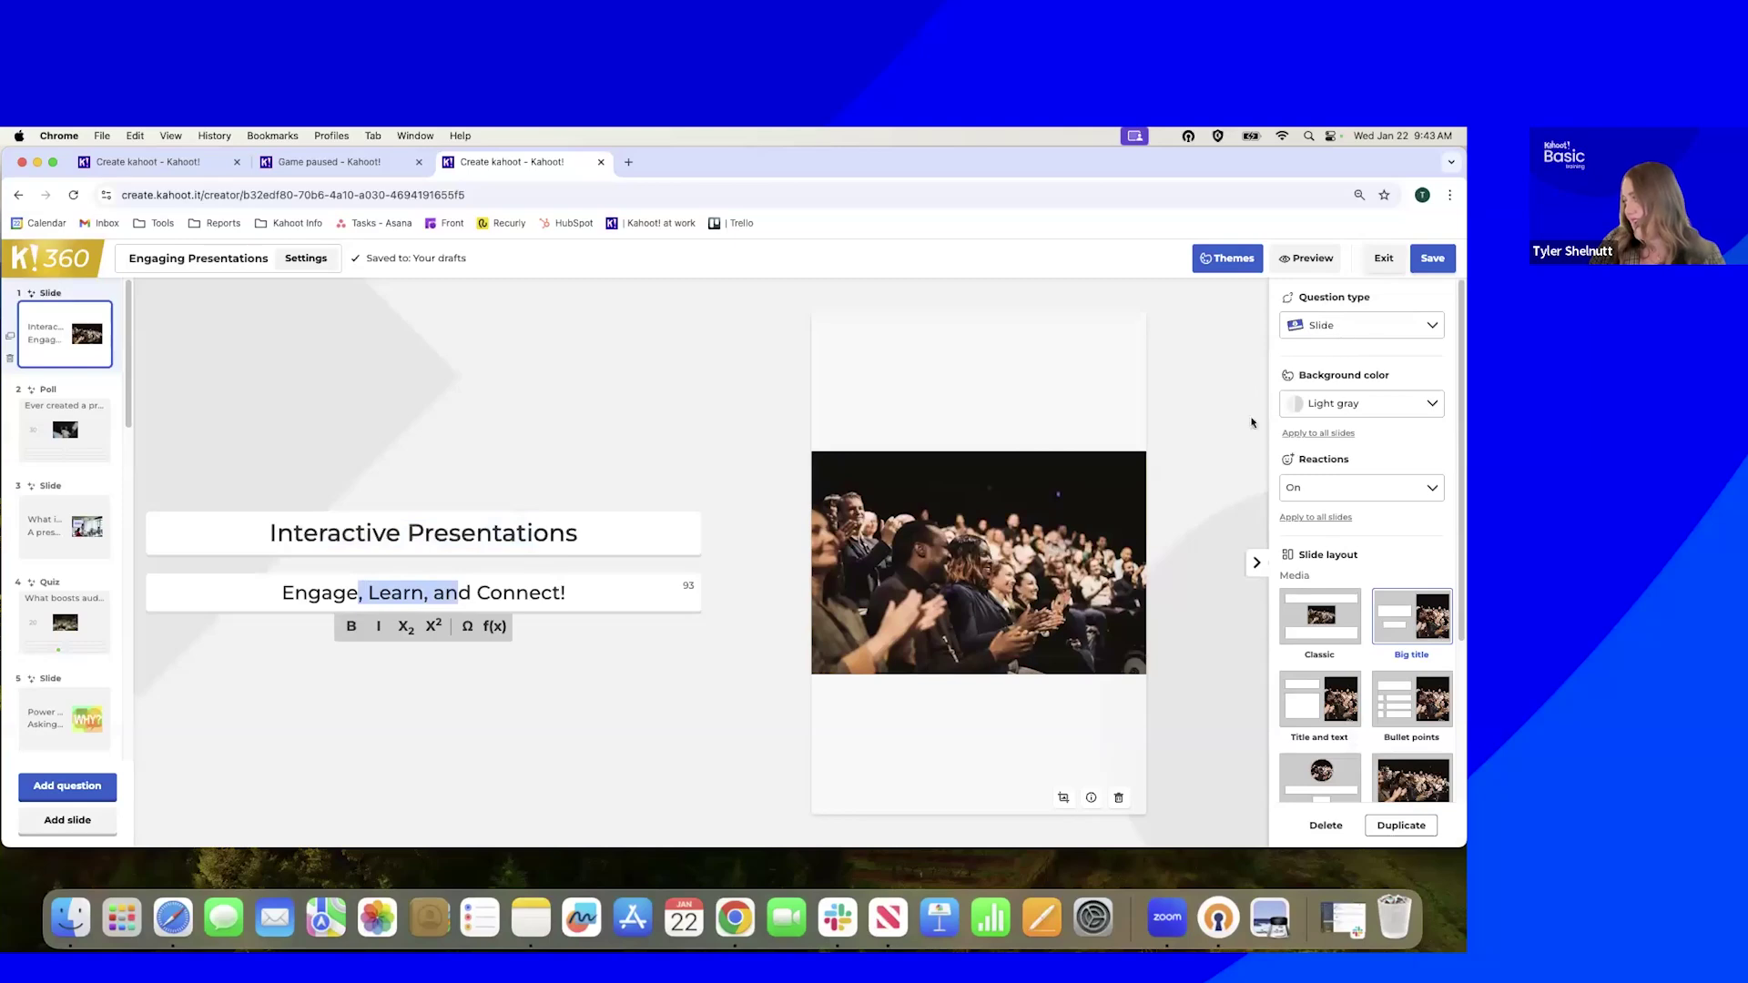
{"action": "scroll", "coordinate": [1388, 572], "scroll_direction": "down", "scroll_amount": 5}
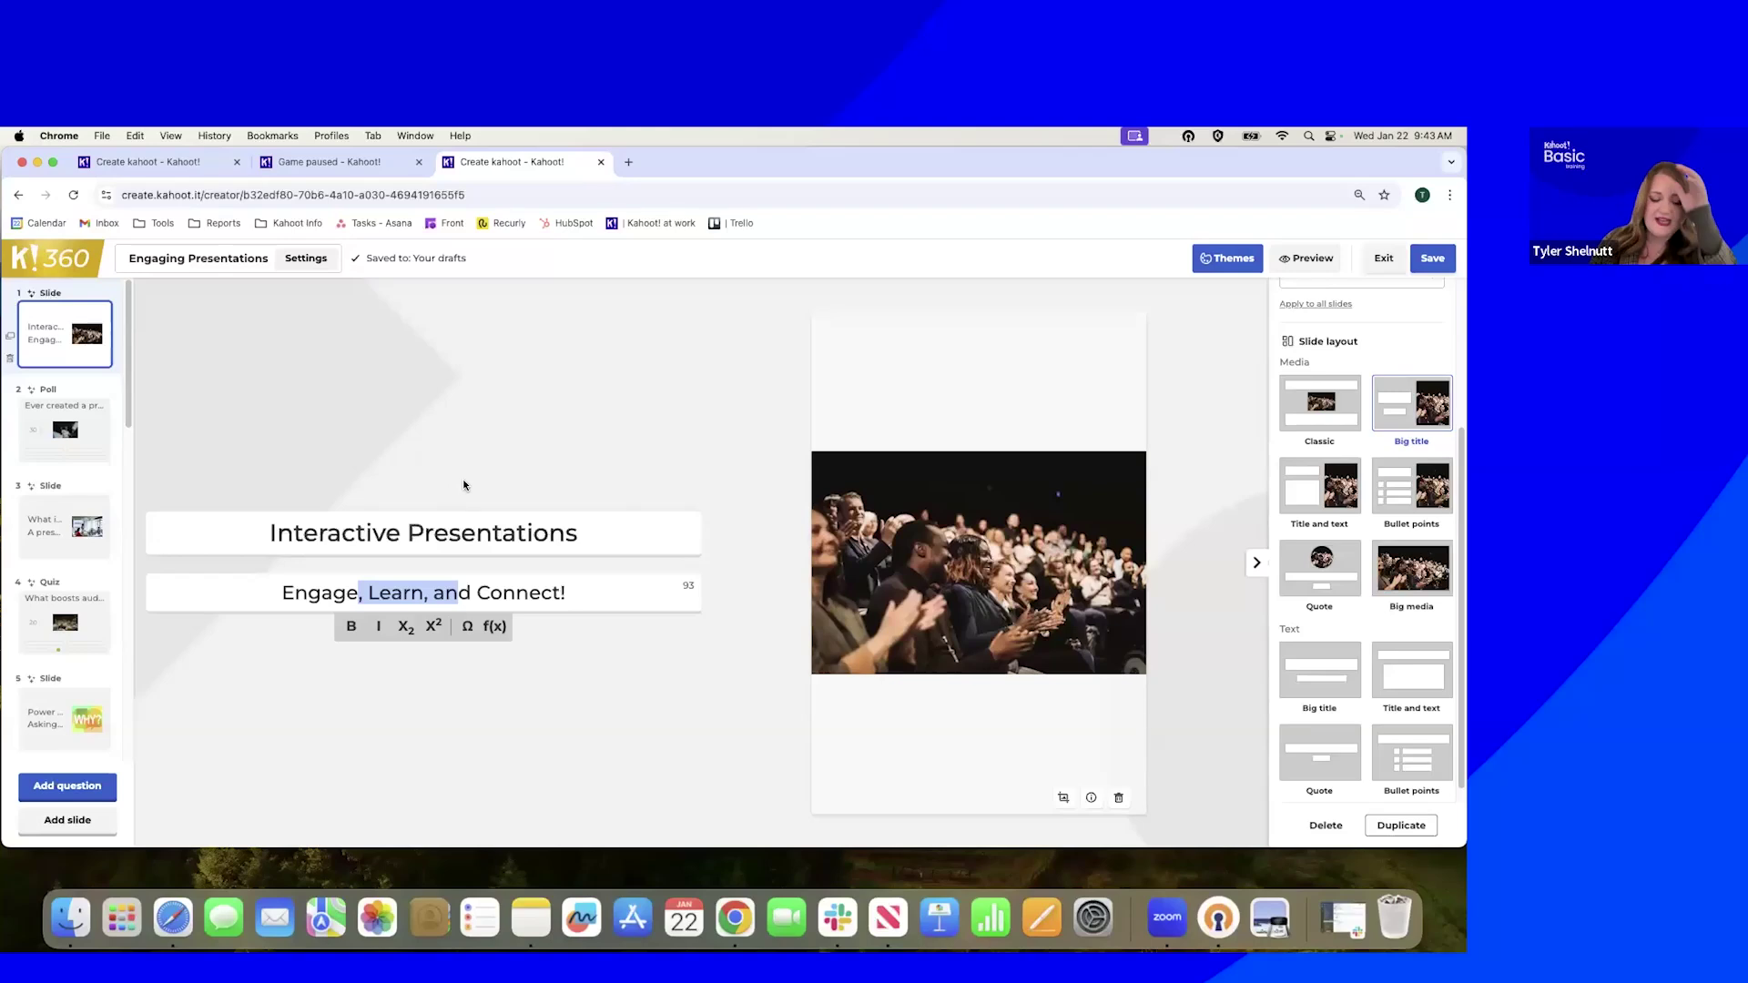
{"action": "left_click", "coordinate": [1415, 584]}
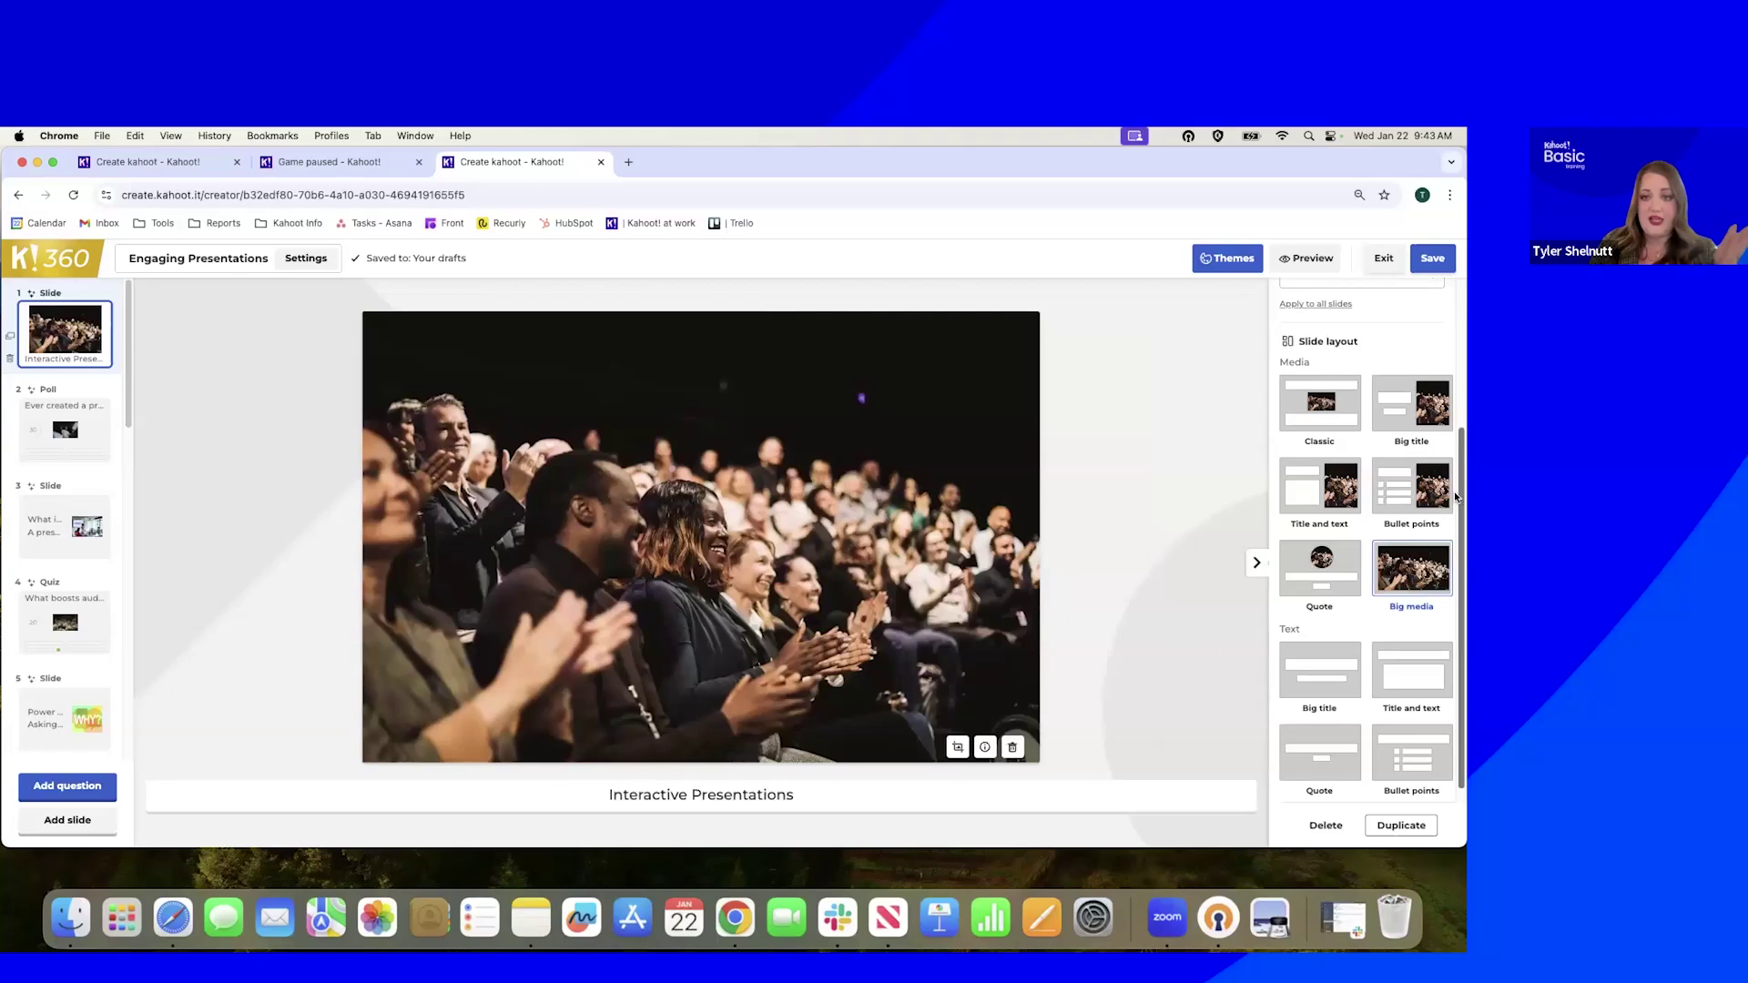
Change the first slide's layout to the media version of Bullet points and remove its audience image
{"action": "left_click", "coordinate": [1425, 501]}
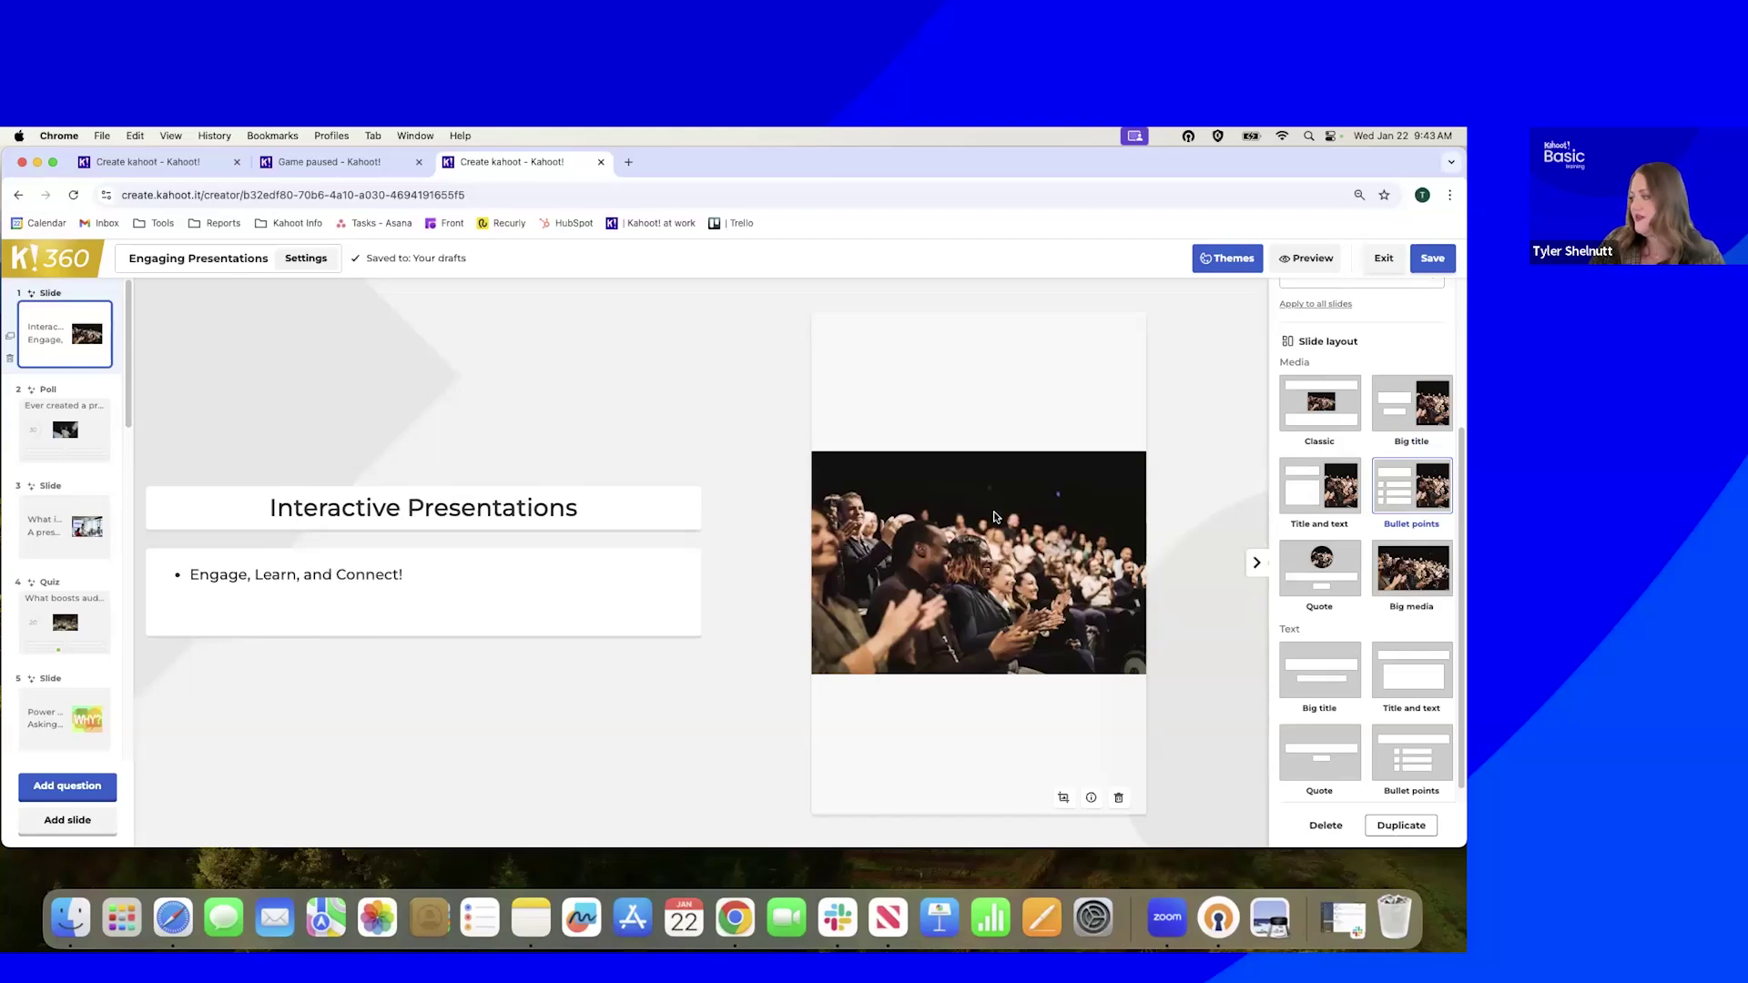
{"action": "left_click", "coordinate": [1120, 798]}
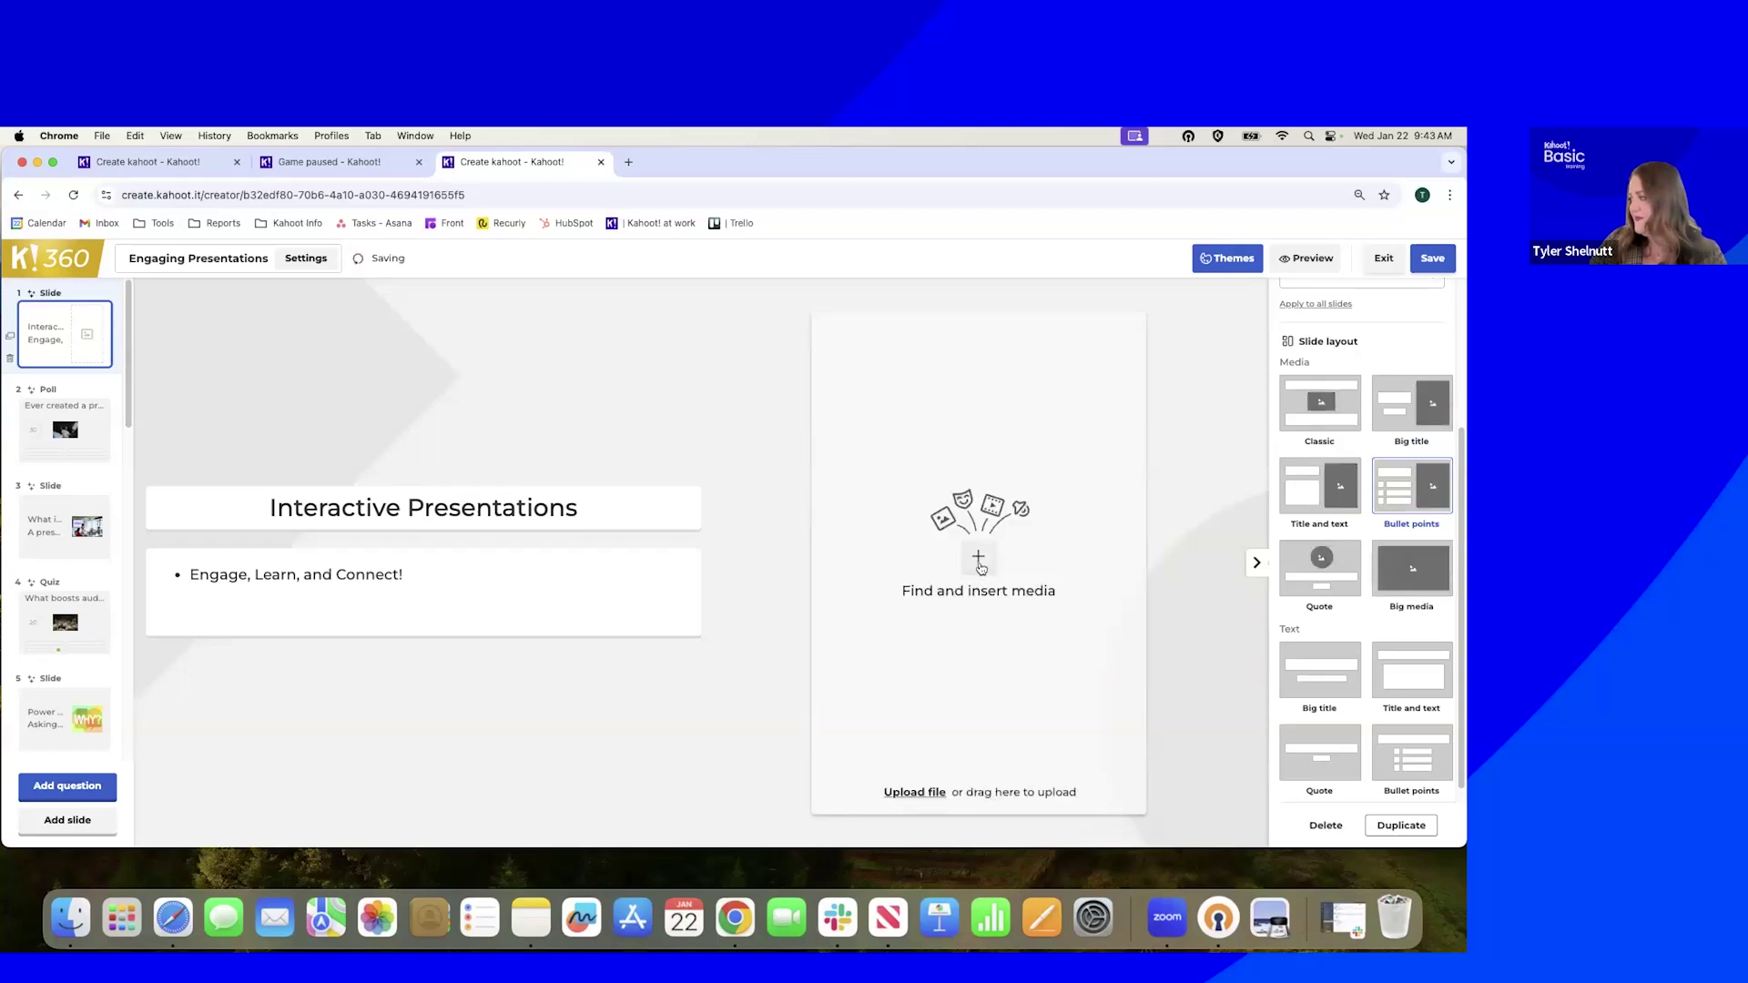
Browse the media library for the first slide, covering Getty images, GIFs, YouTube videos and read-aloud audio
{"action": "left_click", "coordinate": [978, 556]}
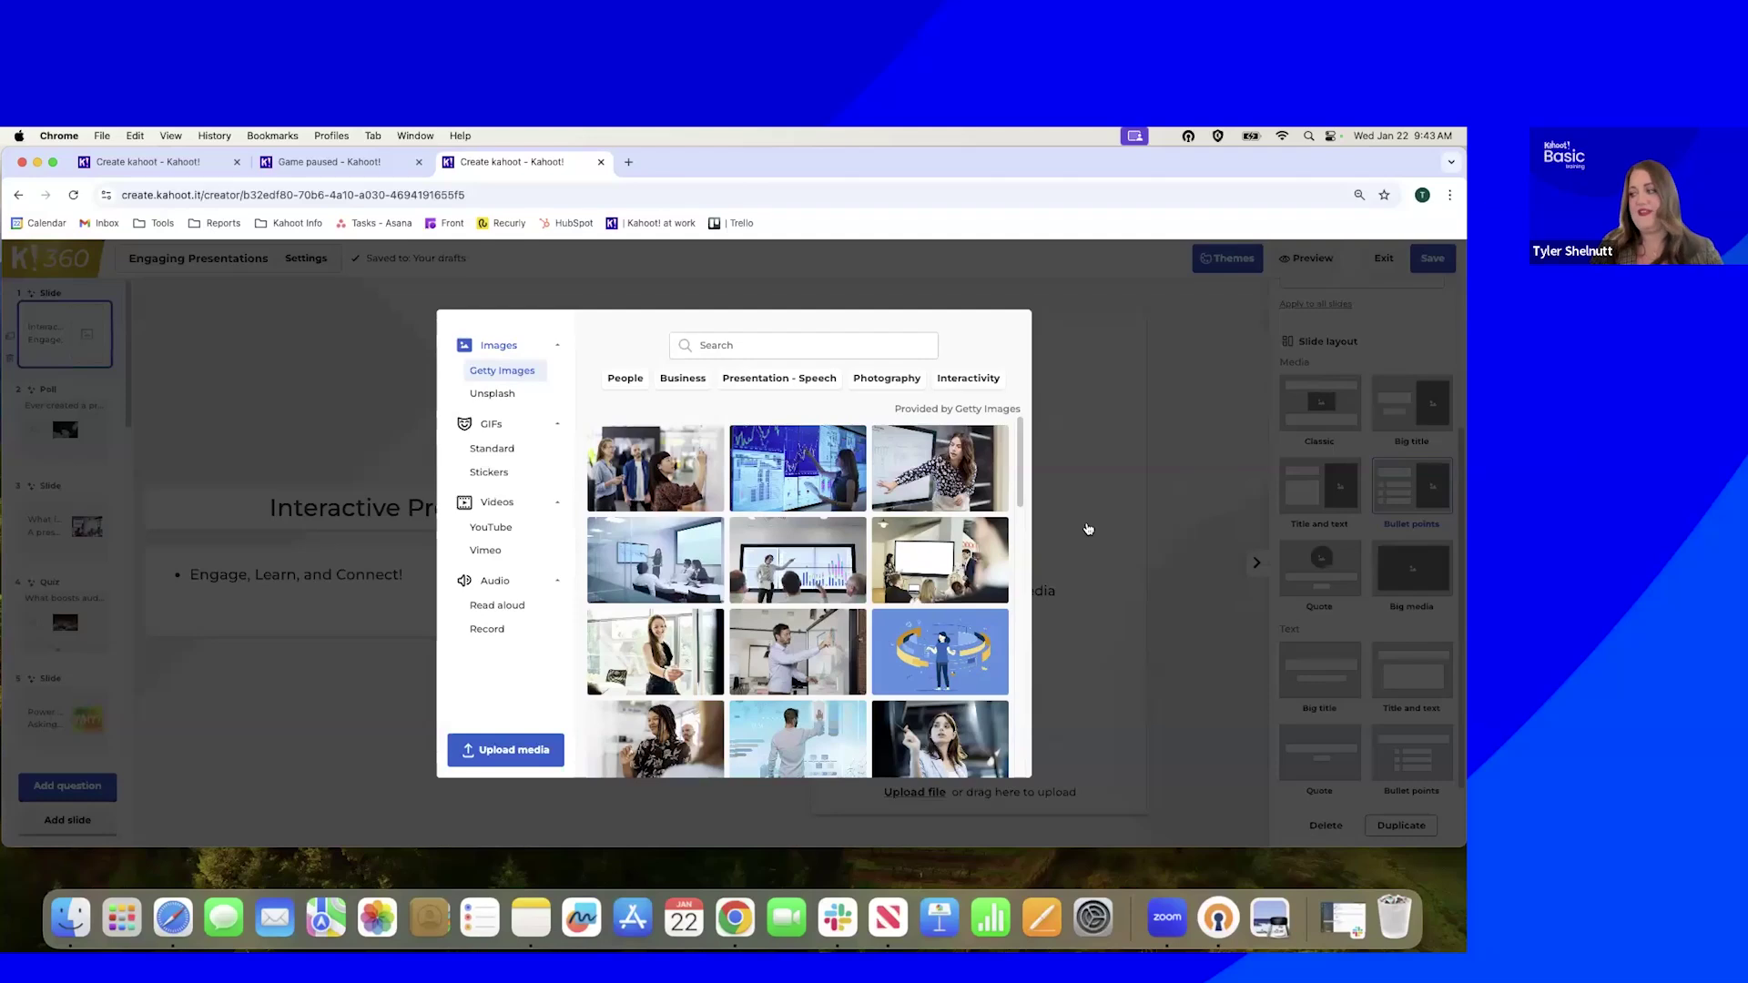
{"action": "left_click_drag", "start_coordinate": [943, 469], "coordinate": [1092, 509]}
{"action": "left_click", "coordinate": [745, 339]}
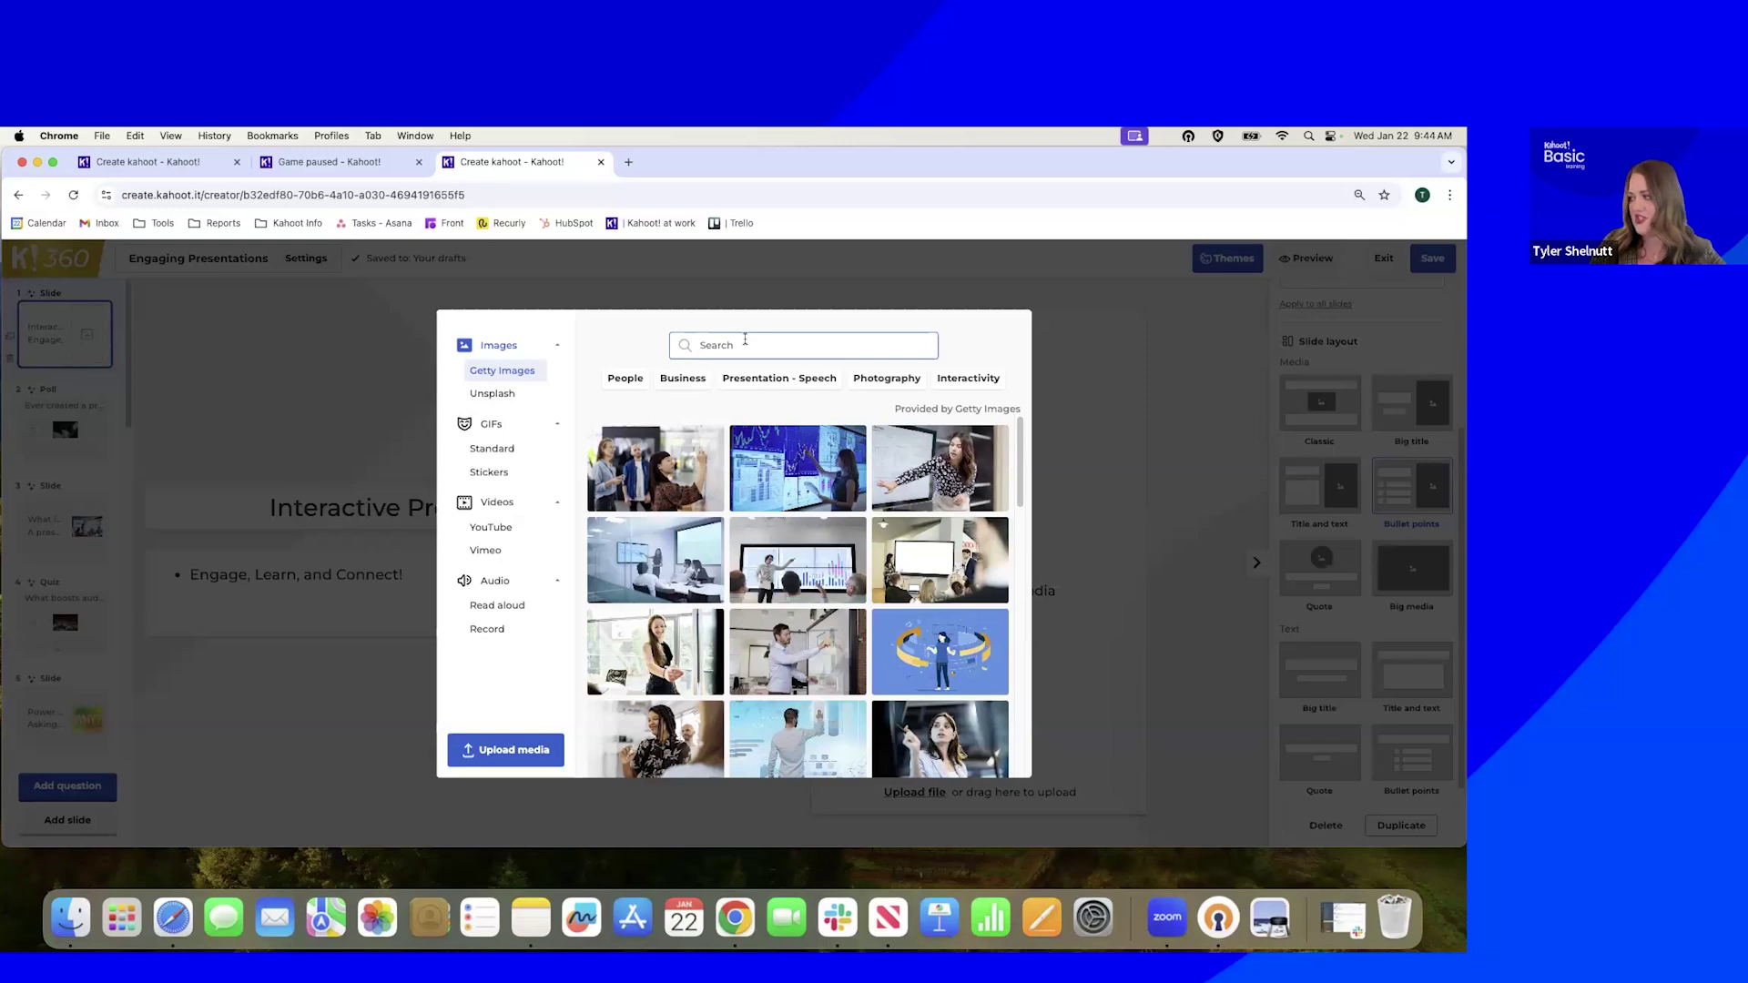
{"action": "left_click", "coordinate": [491, 425]}
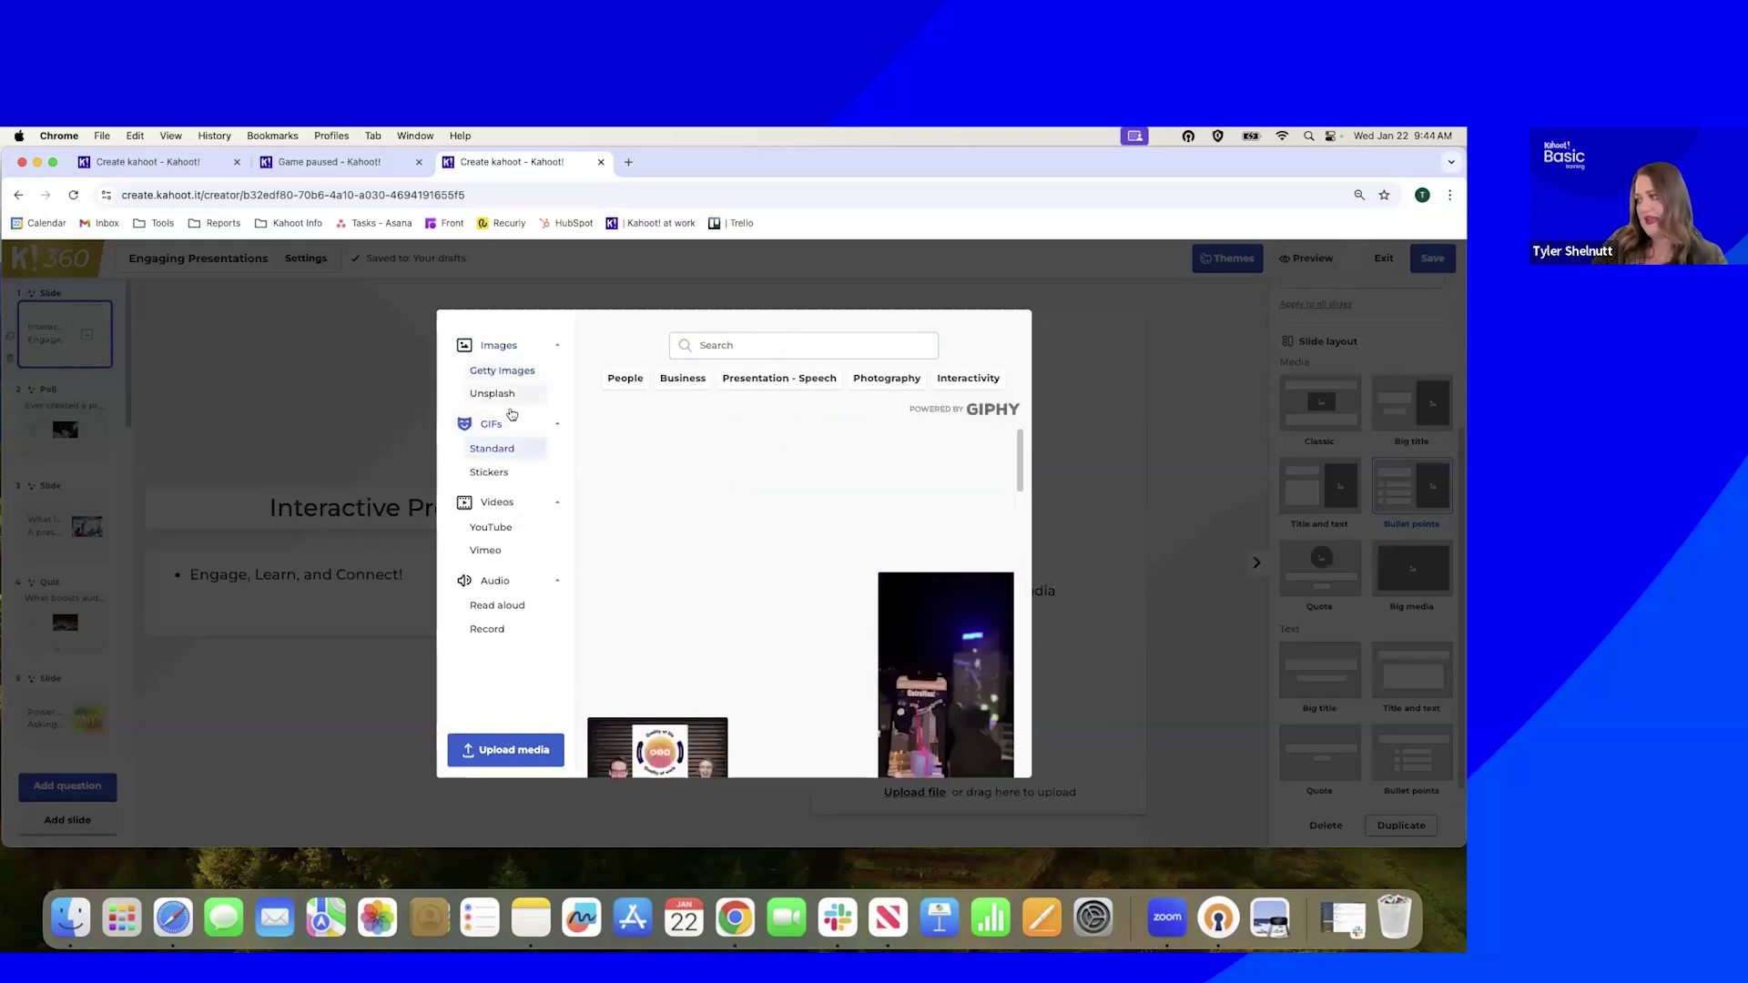
{"action": "left_click", "coordinate": [507, 504]}
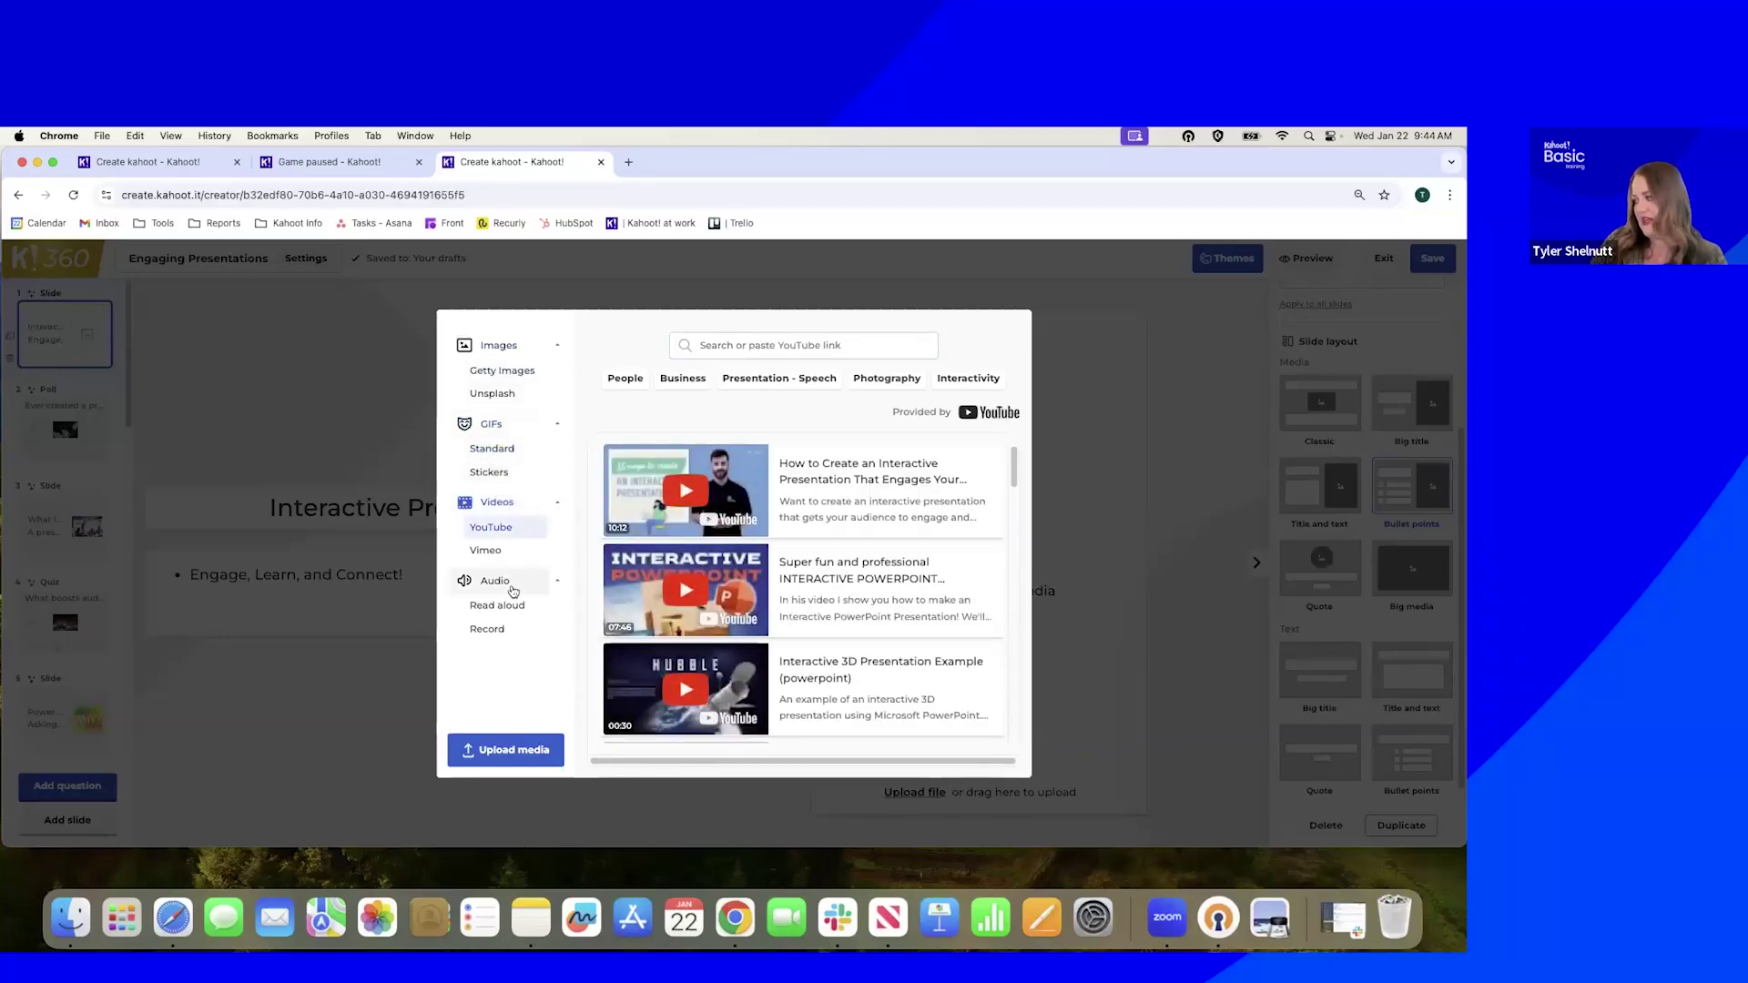
{"action": "left_click", "coordinate": [511, 599]}
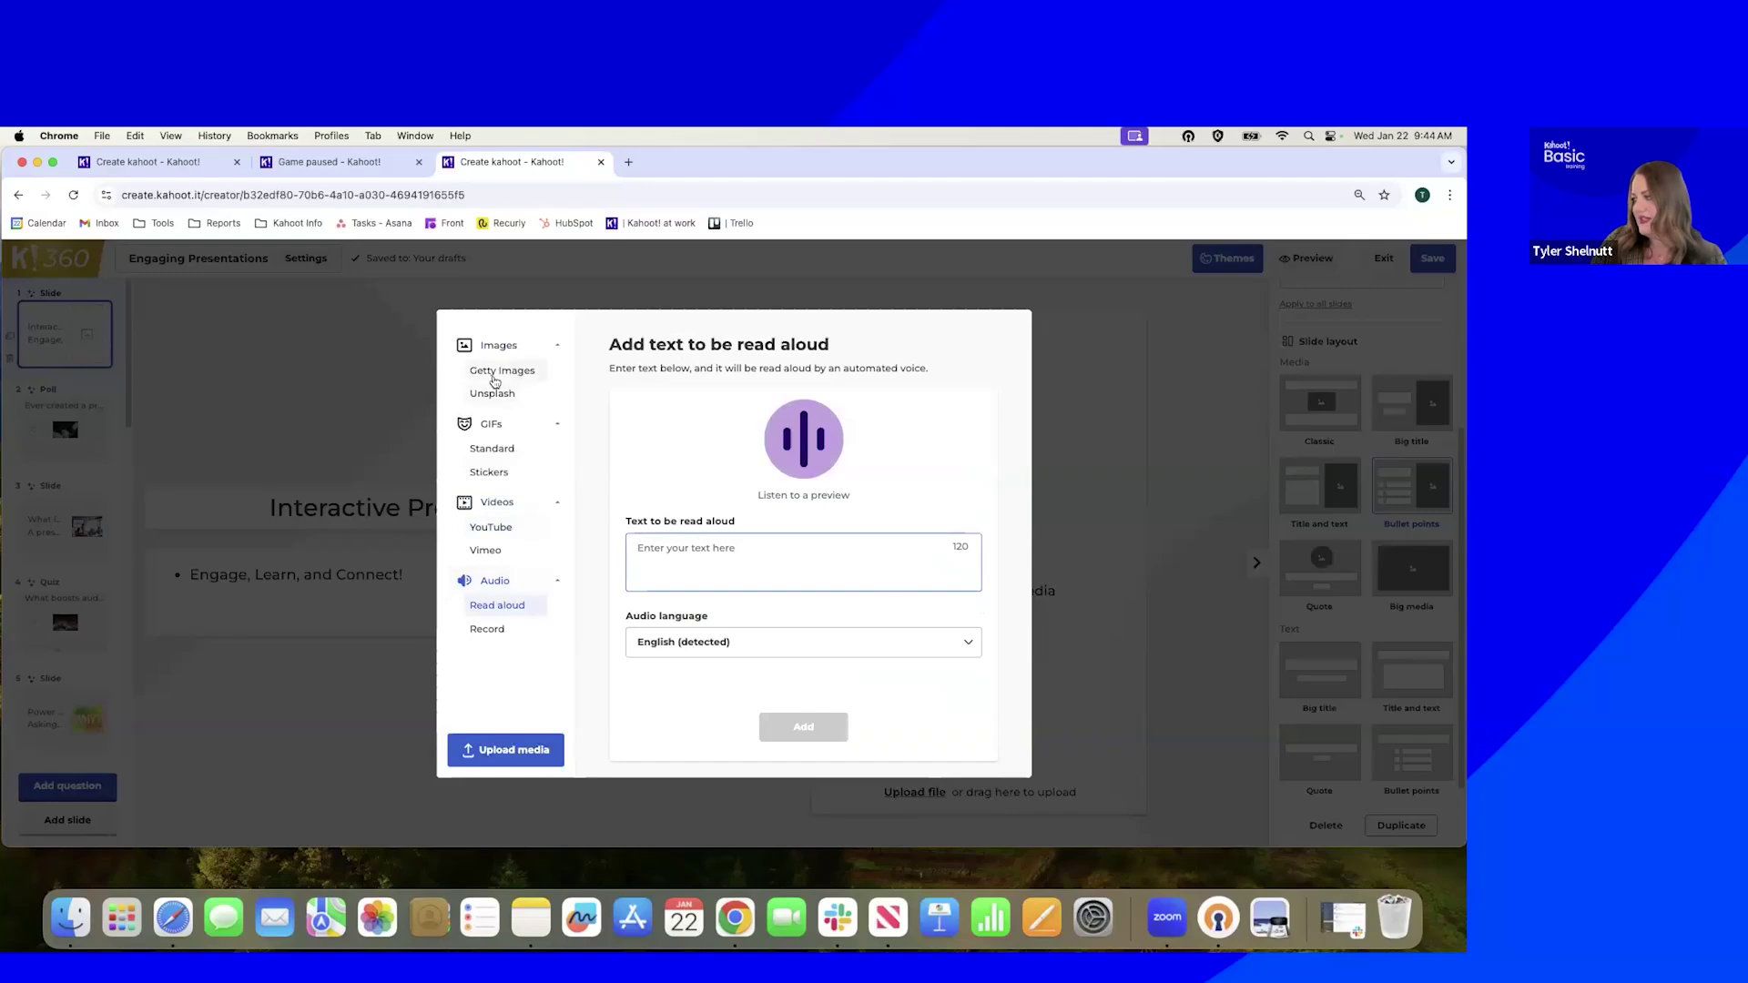
{"action": "left_click", "coordinate": [507, 346]}
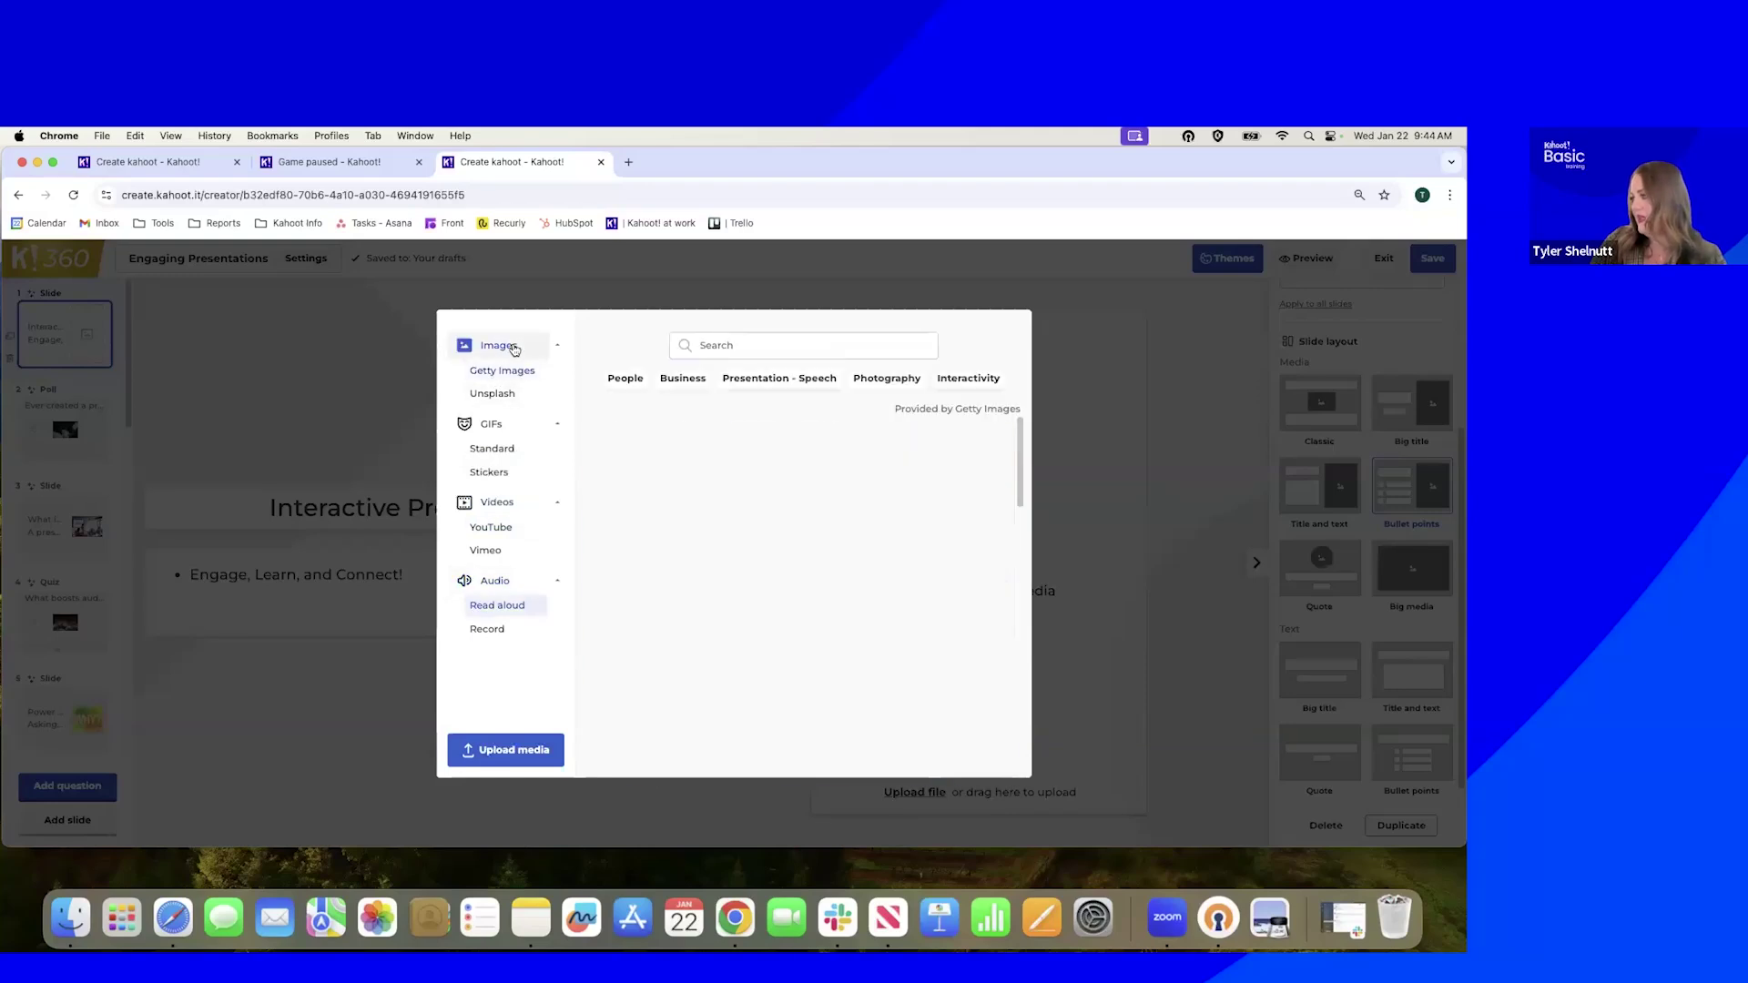
Insert the Getty image of a woman writing on a board beside two colleagues and save it with the Landscape crop
{"action": "mouse_move", "coordinate": [653, 552]}
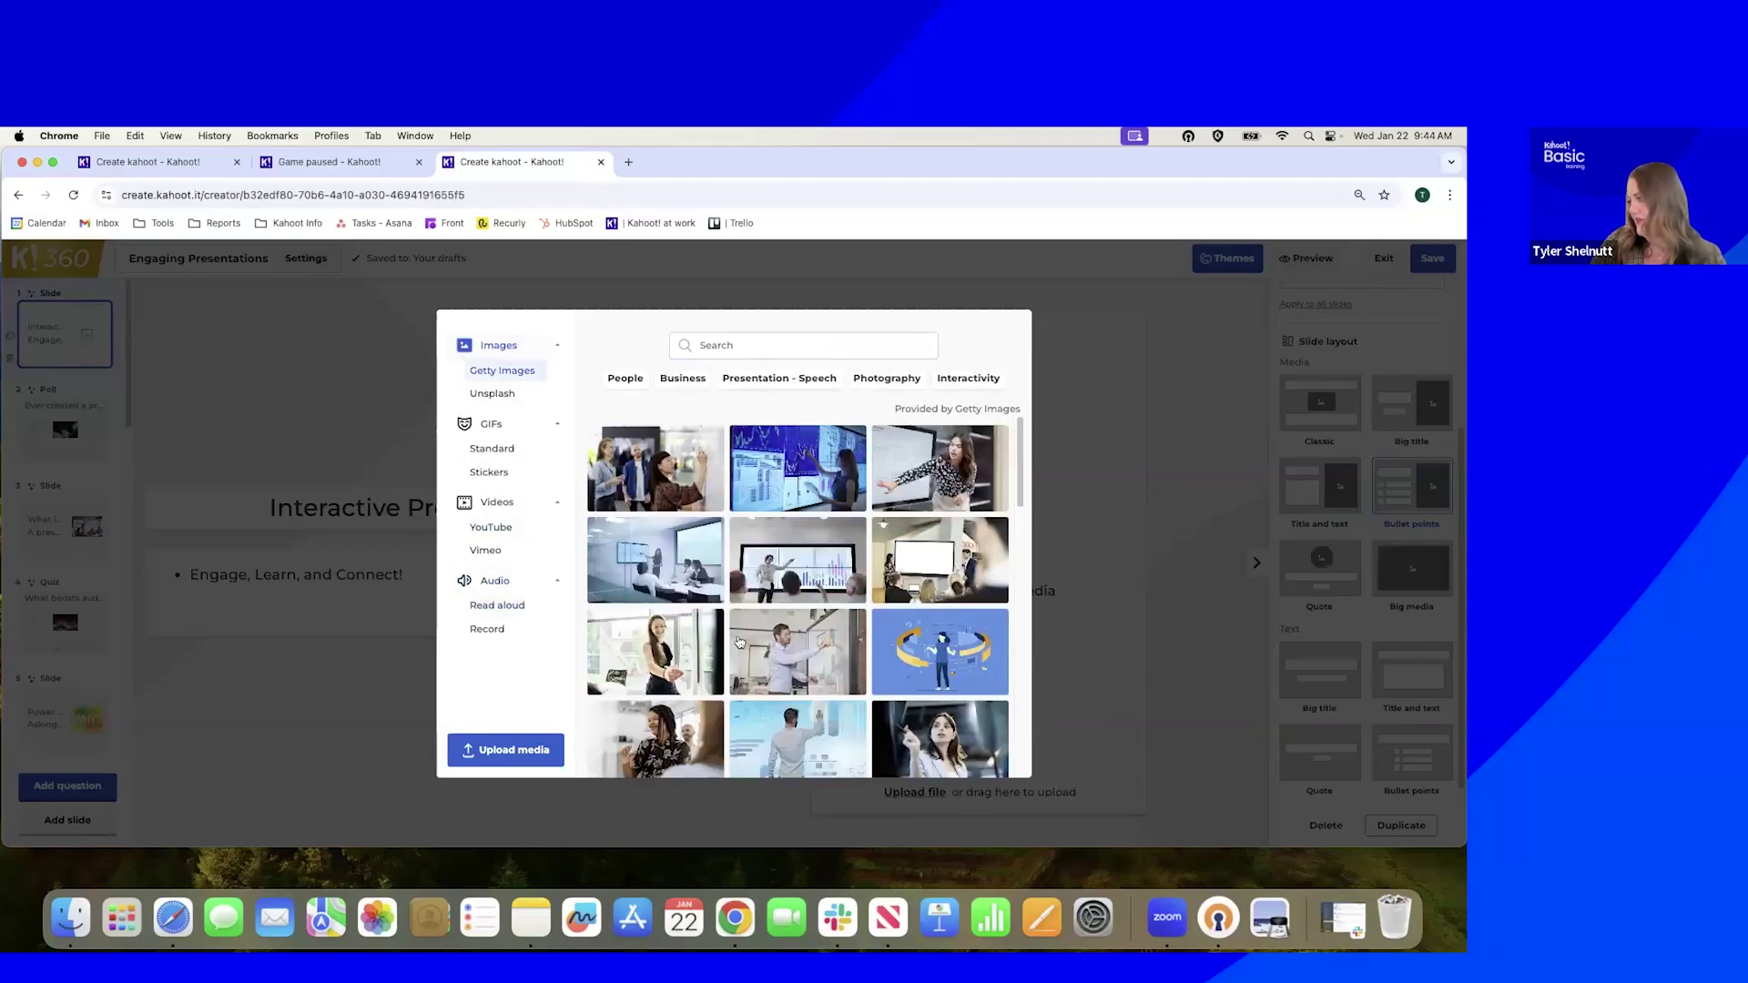
{"action": "left_click", "coordinate": [654, 469]}
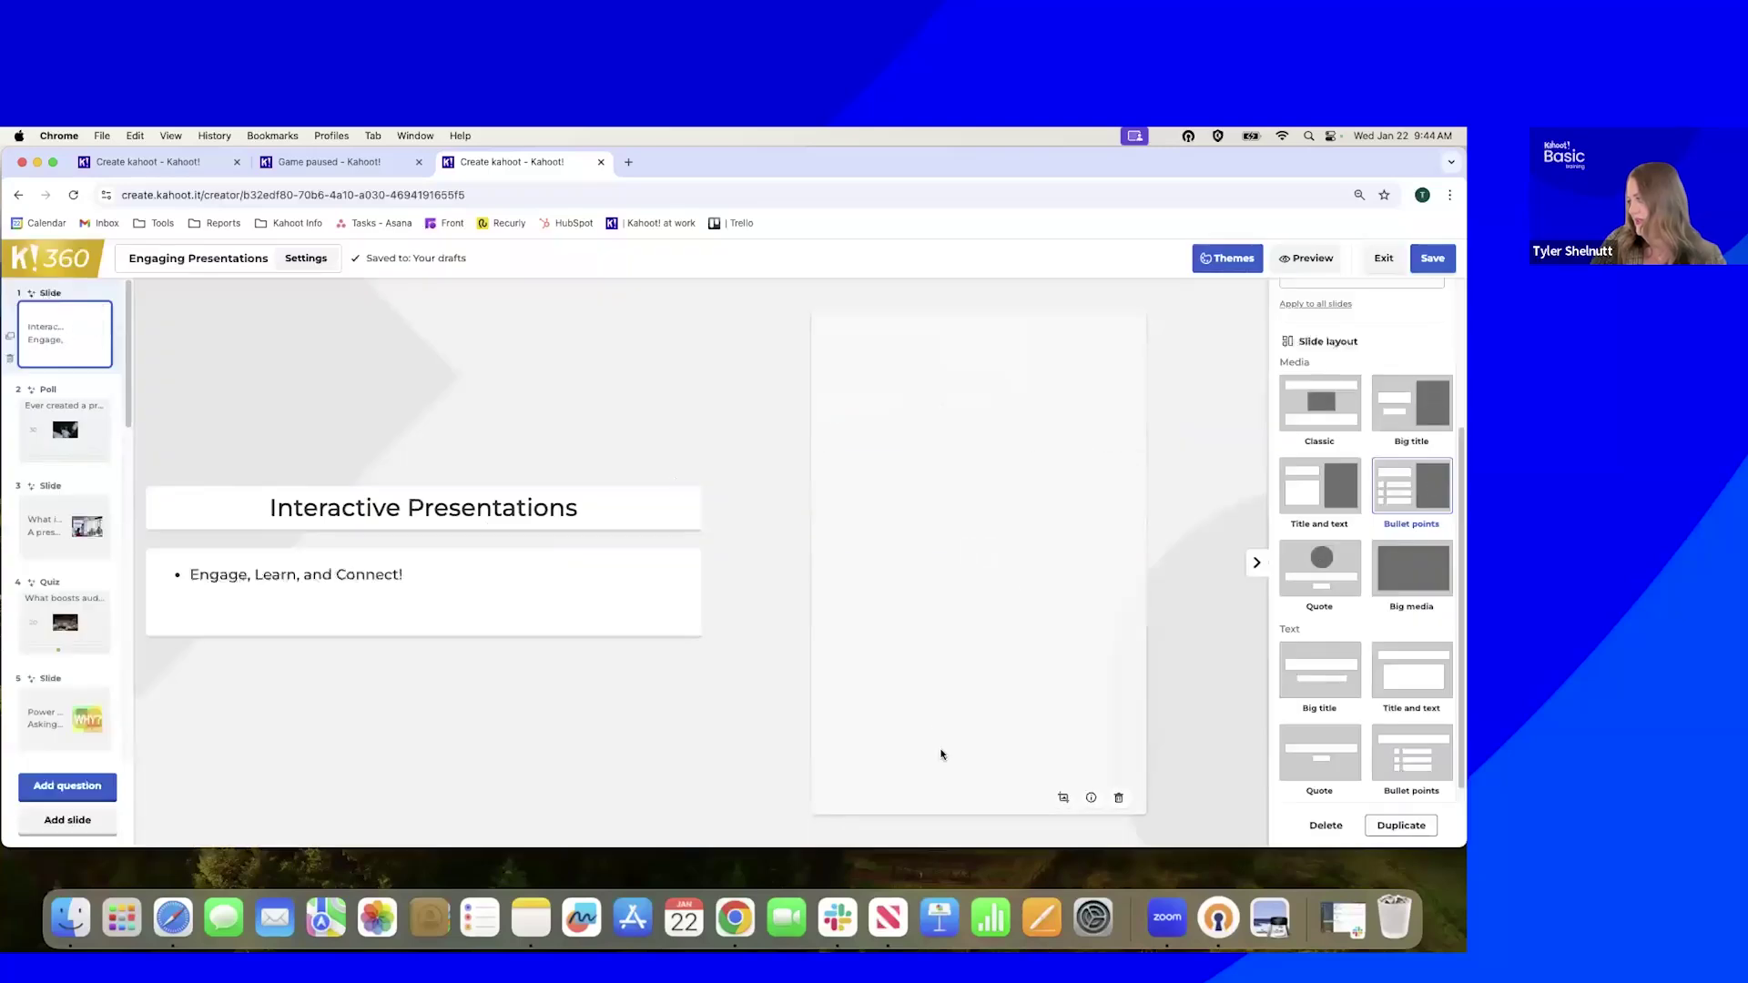
{"action": "left_click", "coordinate": [1063, 797]}
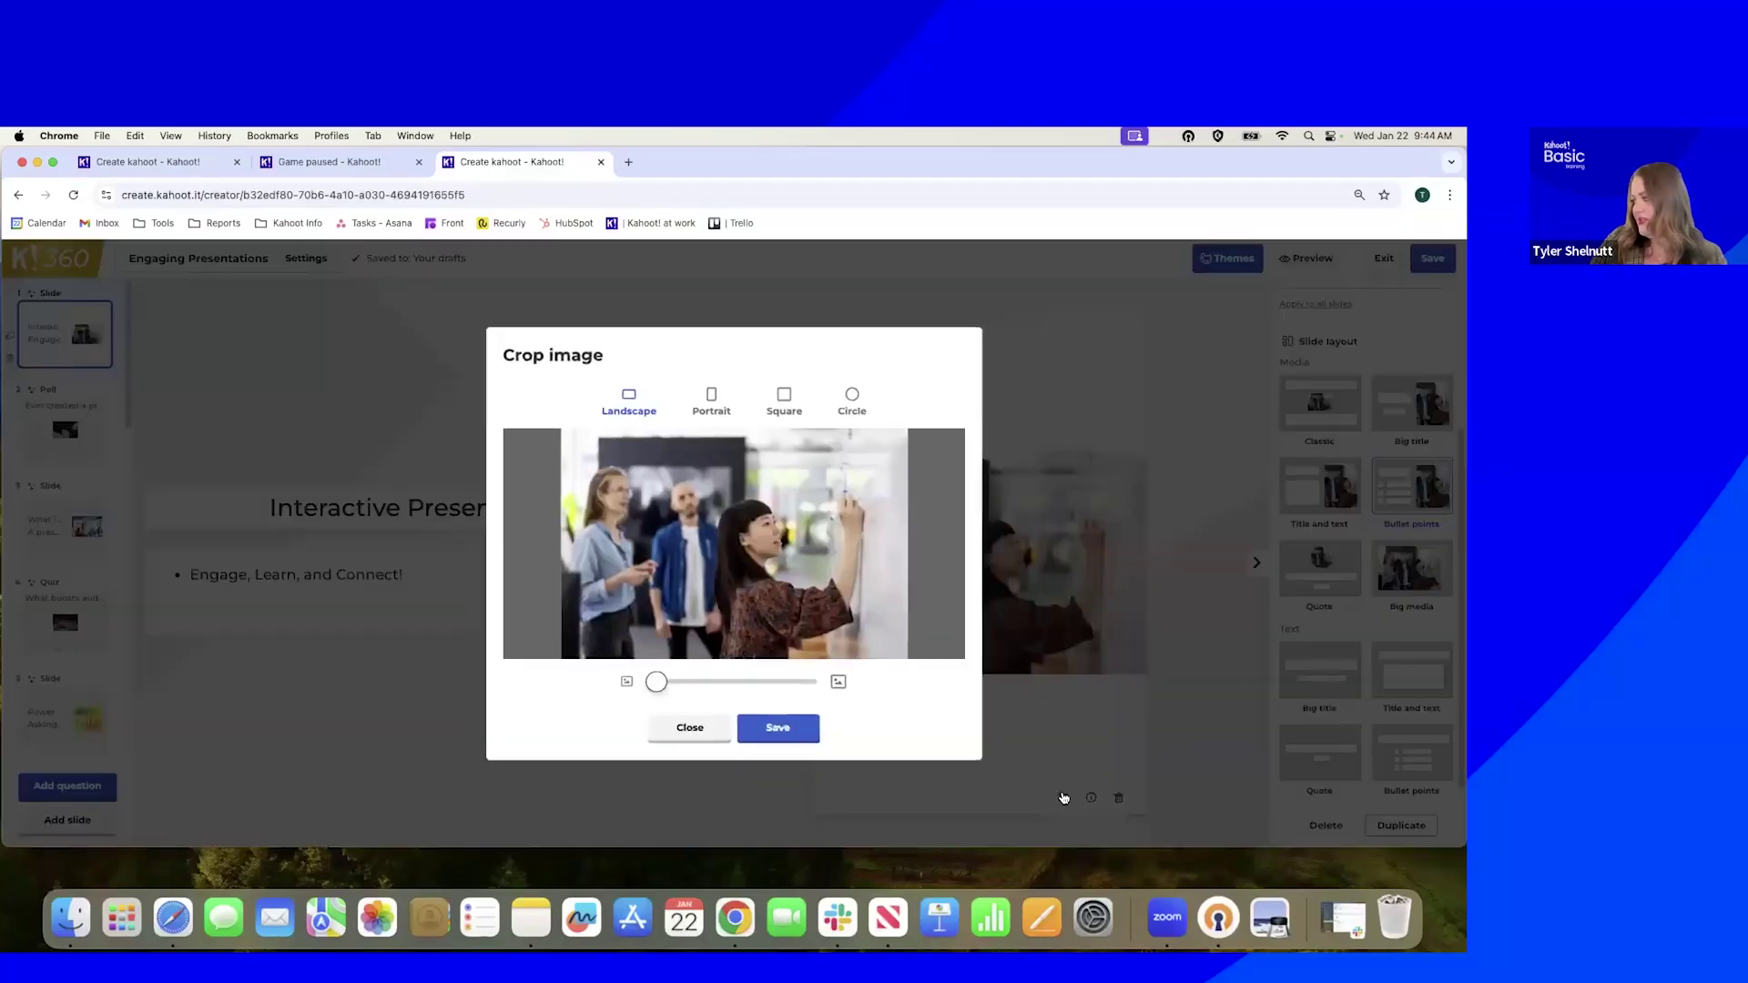
{"action": "mouse_move", "coordinate": [656, 682]}
{"action": "left_mouse_down"}
{"action": "mouse_move", "coordinate": [701, 682]}
{"action": "mouse_move", "coordinate": [630, 687]}
{"action": "mouse_move", "coordinate": [706, 682]}
{"action": "mouse_move", "coordinate": [657, 683]}
{"action": "left_mouse_up"}
{"action": "left_click", "coordinate": [774, 731]}
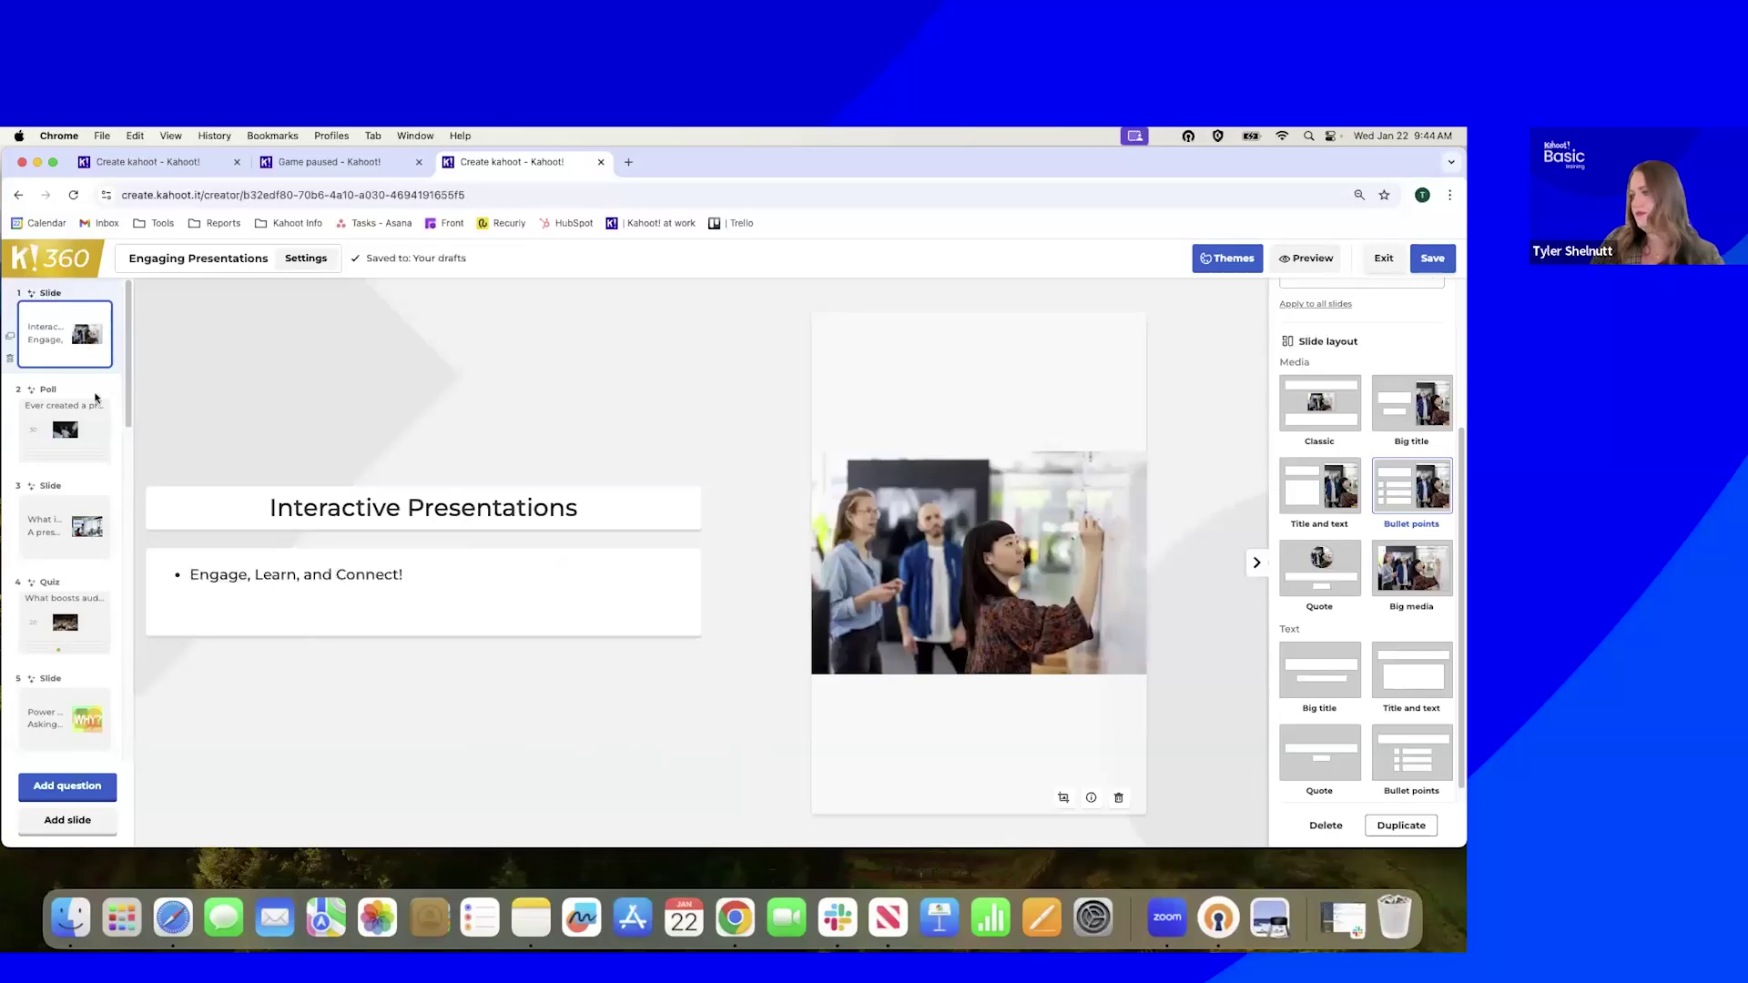
Open the second item of the kahoot, the poll "Ever created a presentation?"
{"action": "scroll", "coordinate": [71, 517], "scroll_direction": "down", "scroll_amount": 1}
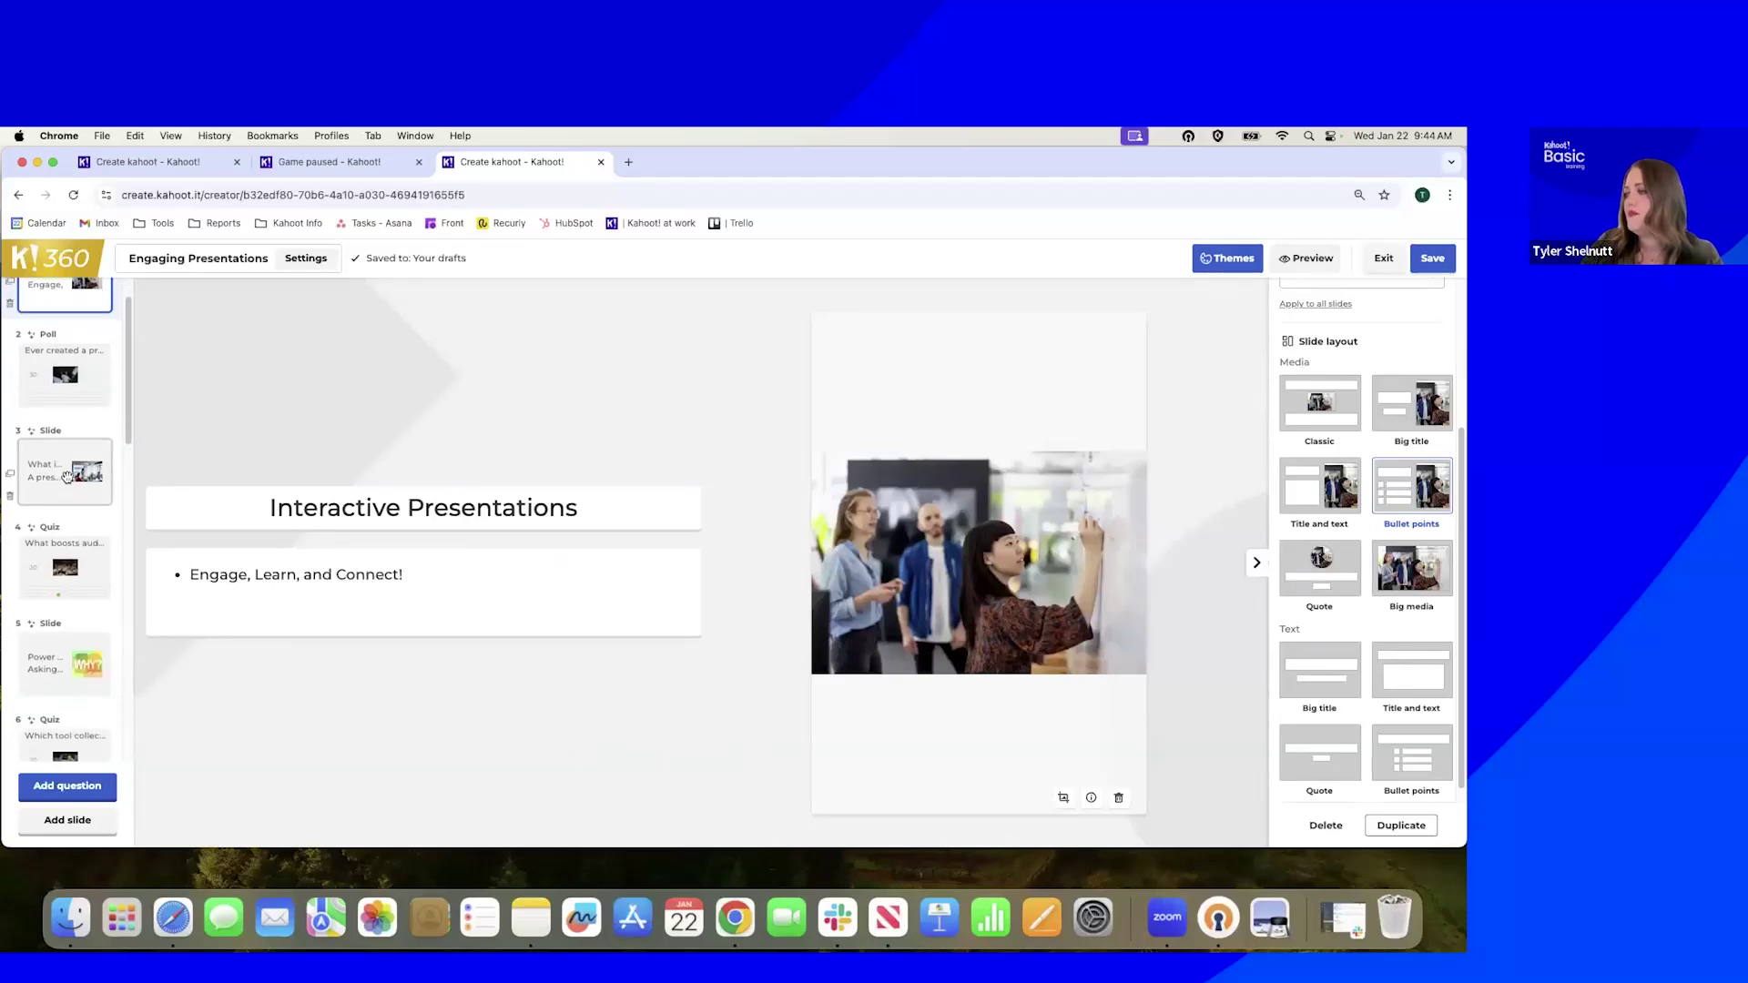
{"action": "left_click", "coordinate": [66, 476]}
{"action": "left_click", "coordinate": [100, 387]}
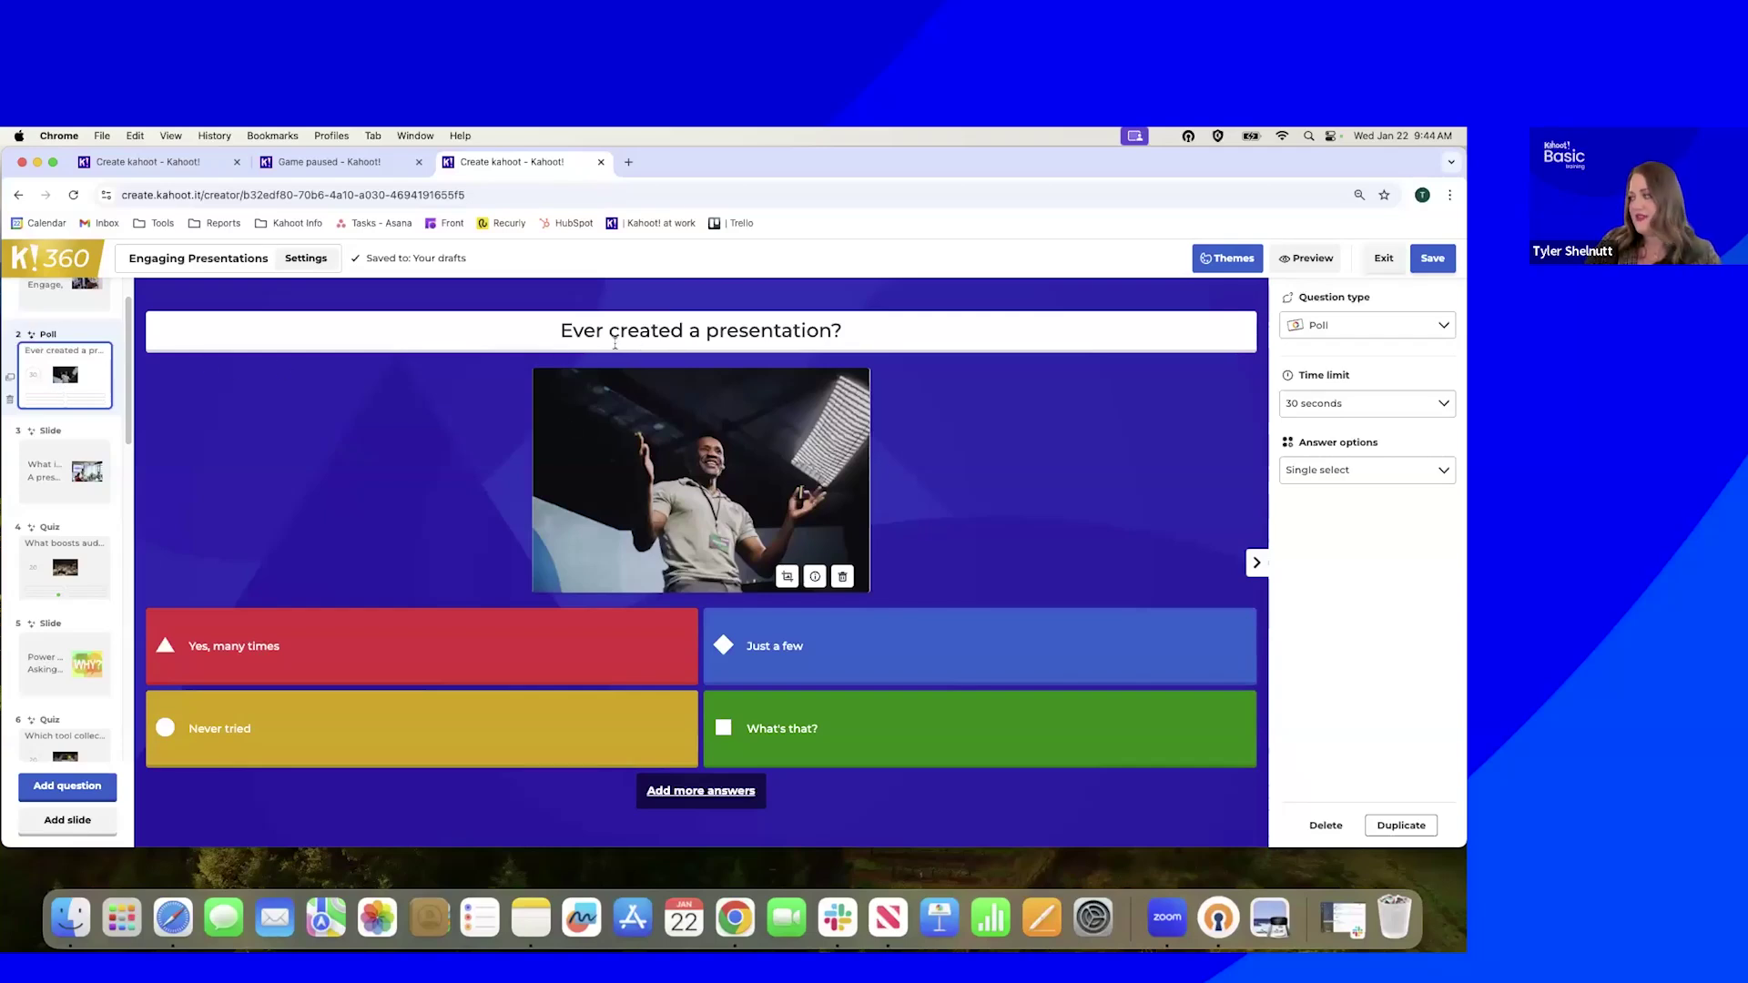
Select the poll's question and first answer text, and try adding extra answer fields and removing them again
{"action": "left_click", "coordinate": [655, 329]}
{"action": "left_click_drag", "start_coordinate": [604, 330], "coordinate": [847, 331]}
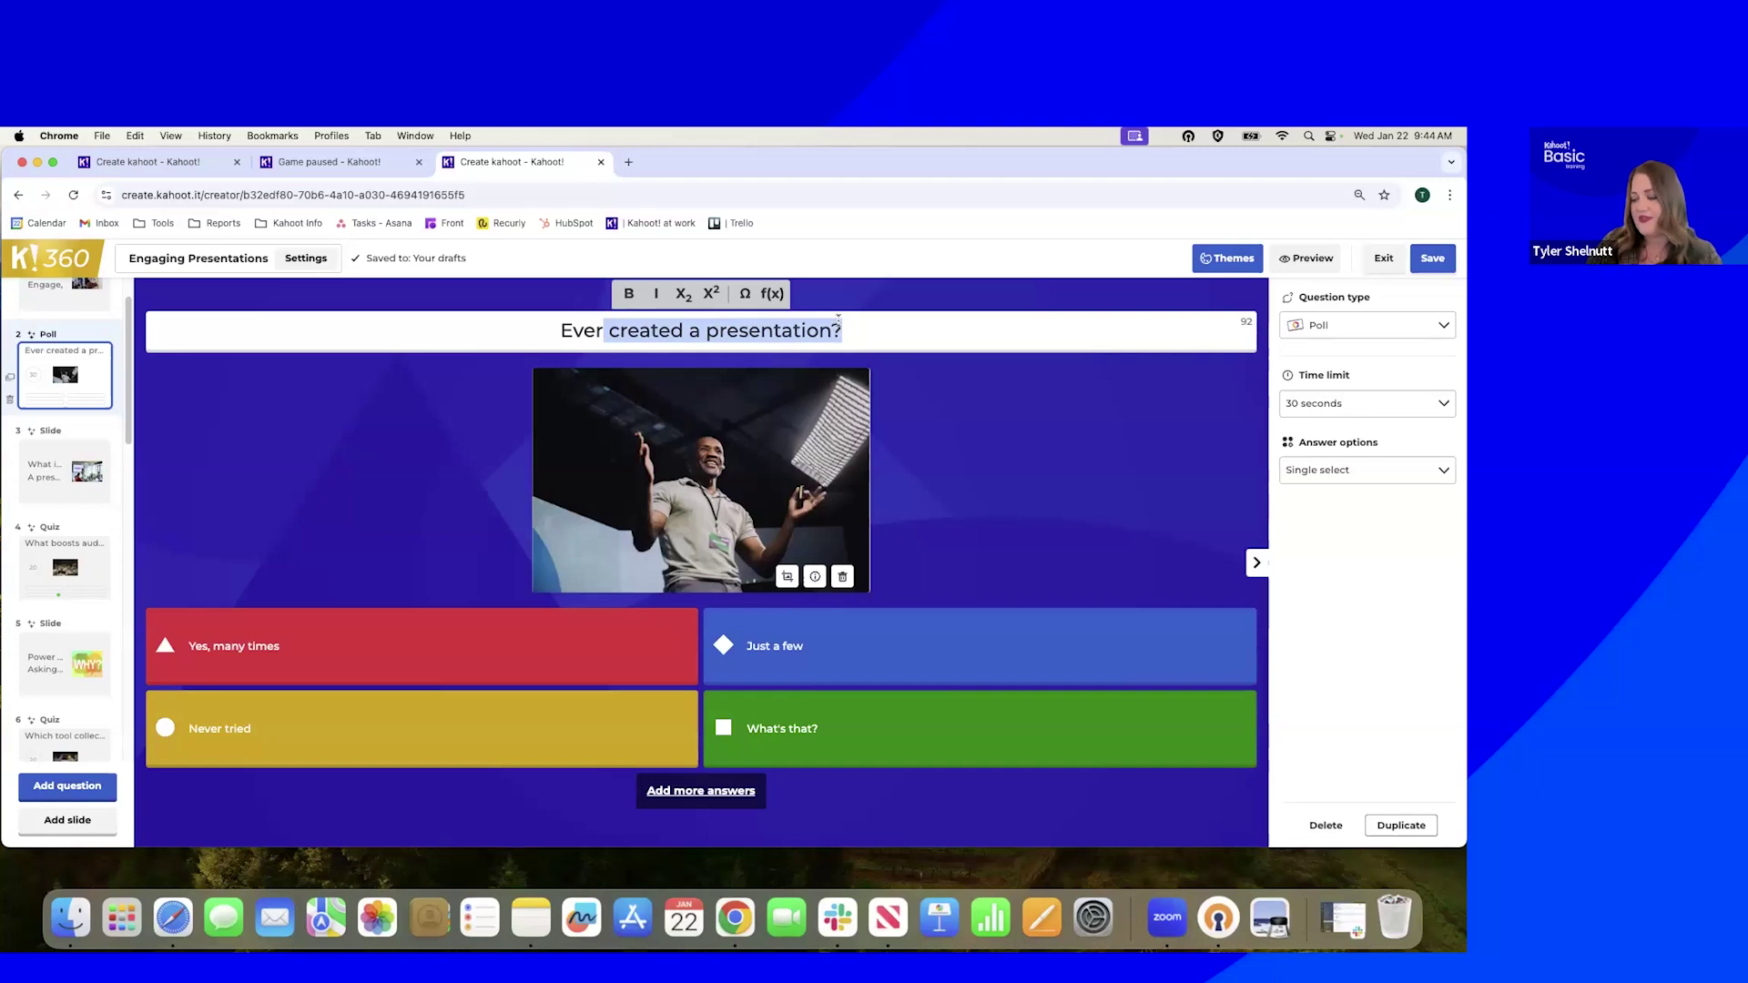
{"action": "left_click", "coordinate": [291, 648]}
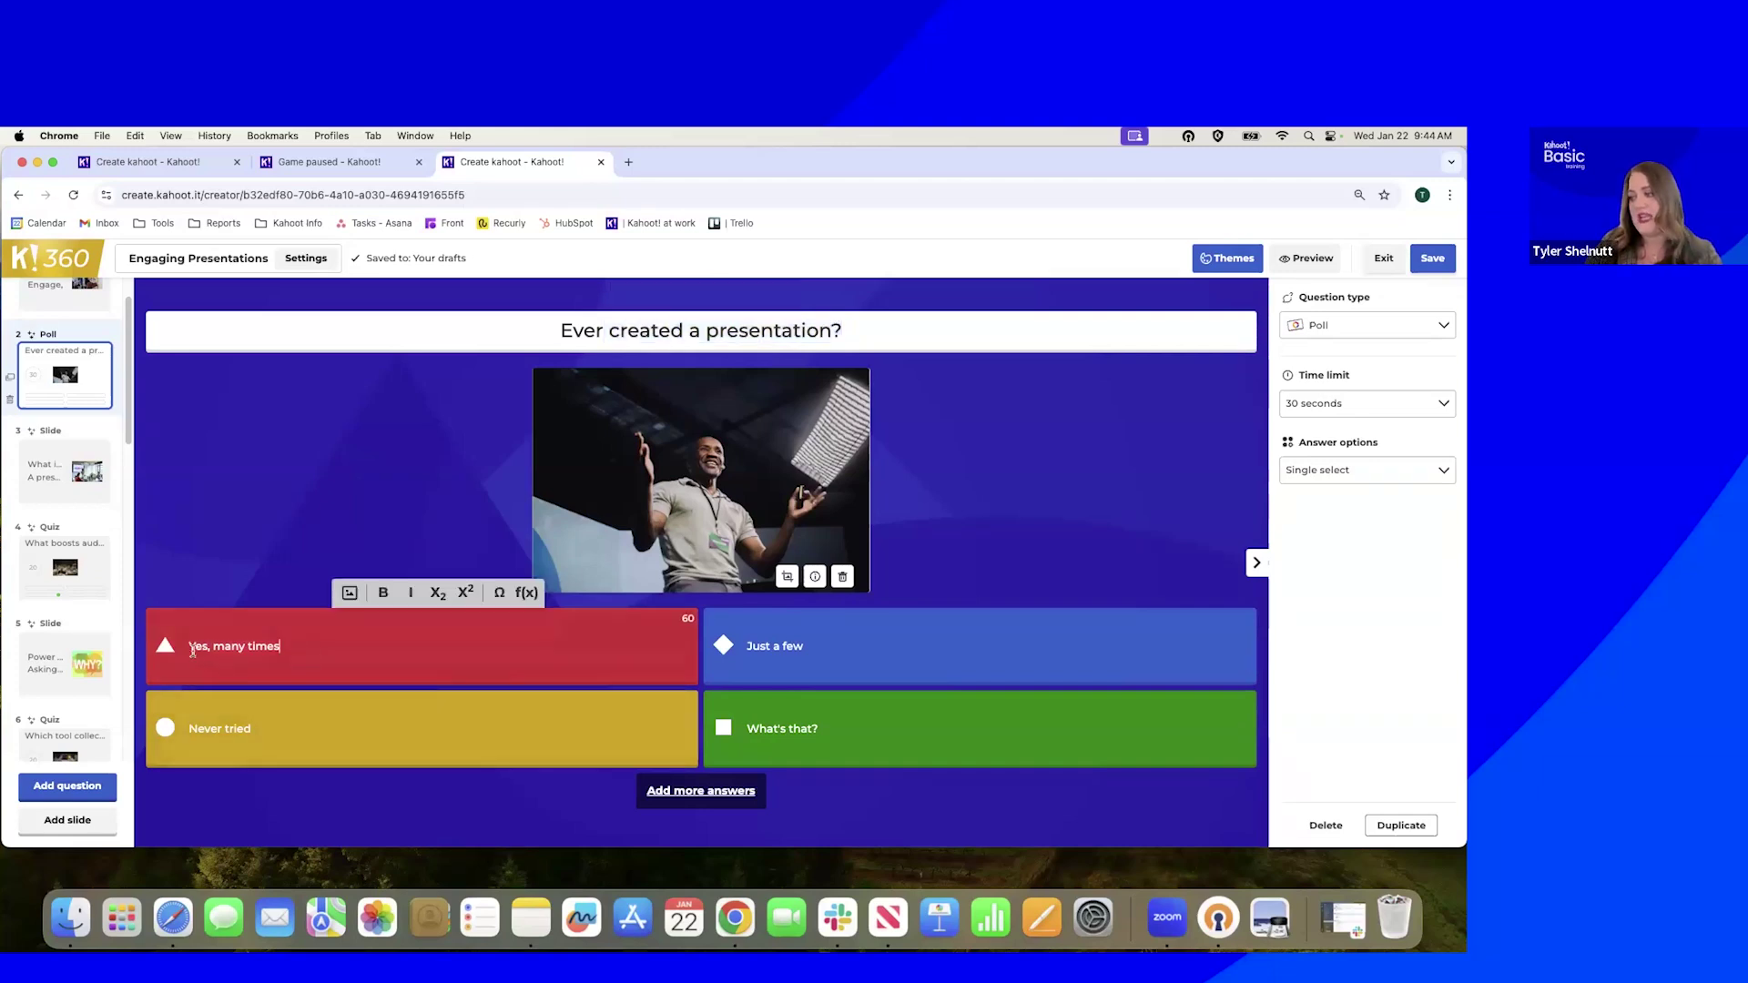
{"action": "left_click_drag", "start_coordinate": [292, 648], "coordinate": [180, 648]}
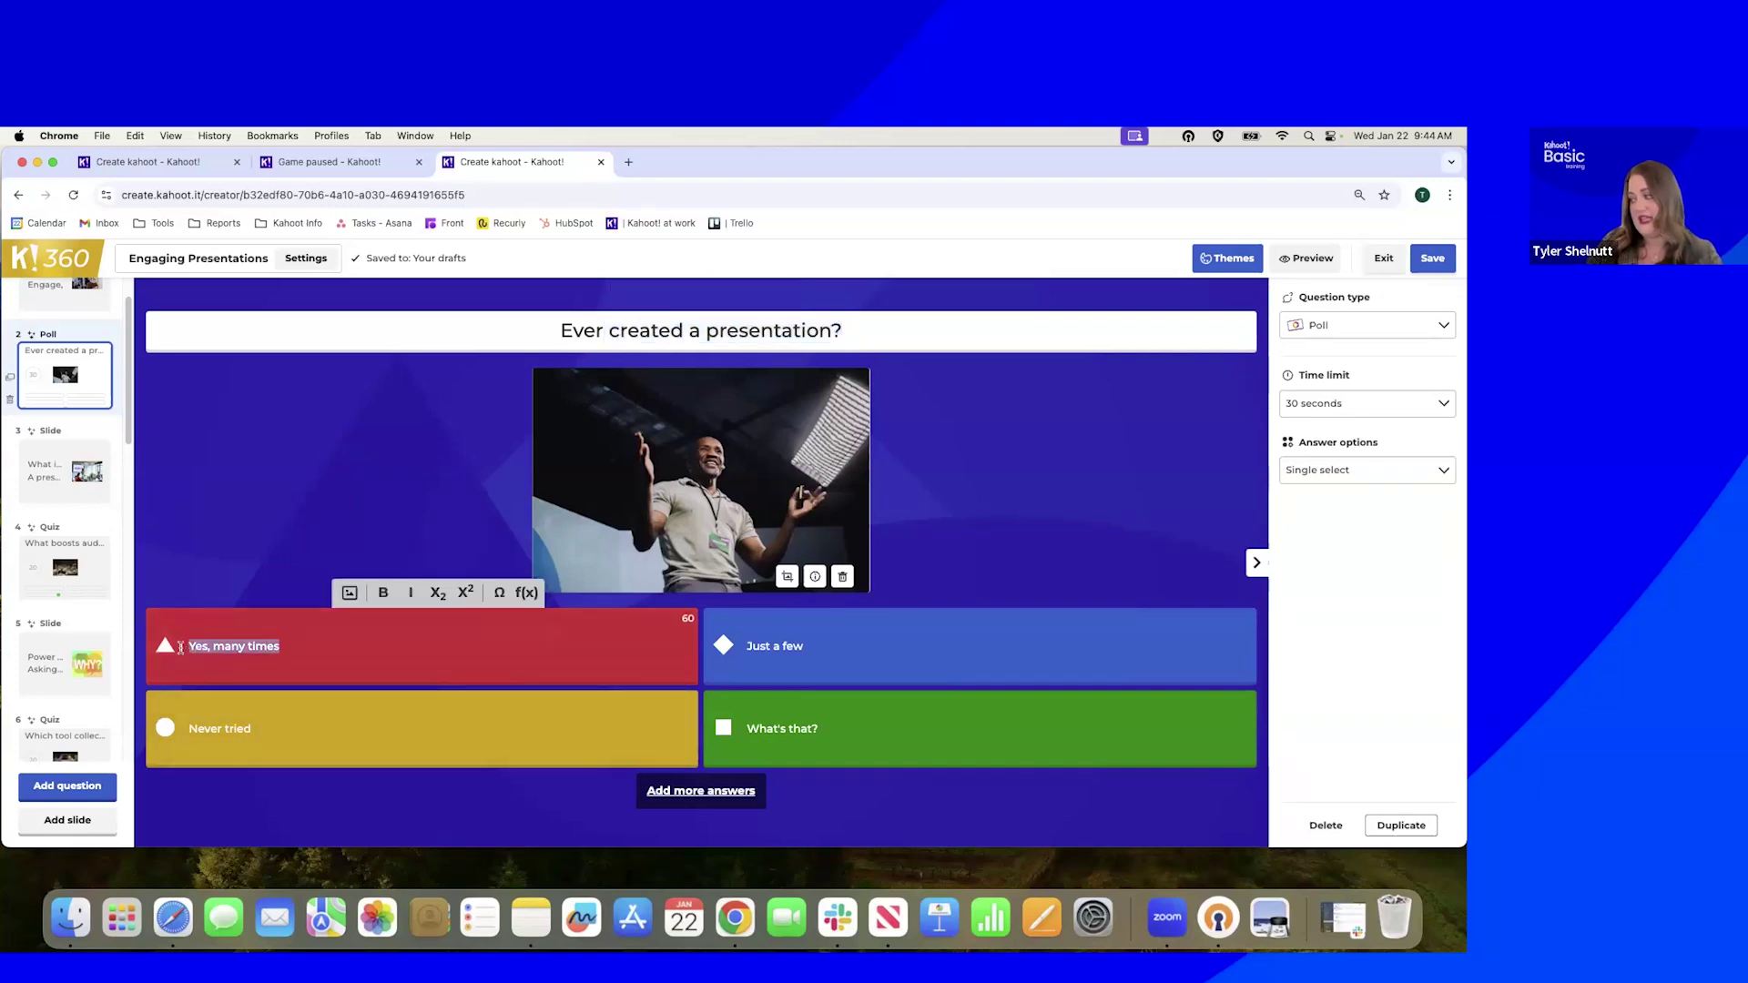
{"action": "left_click", "coordinate": [684, 792]}
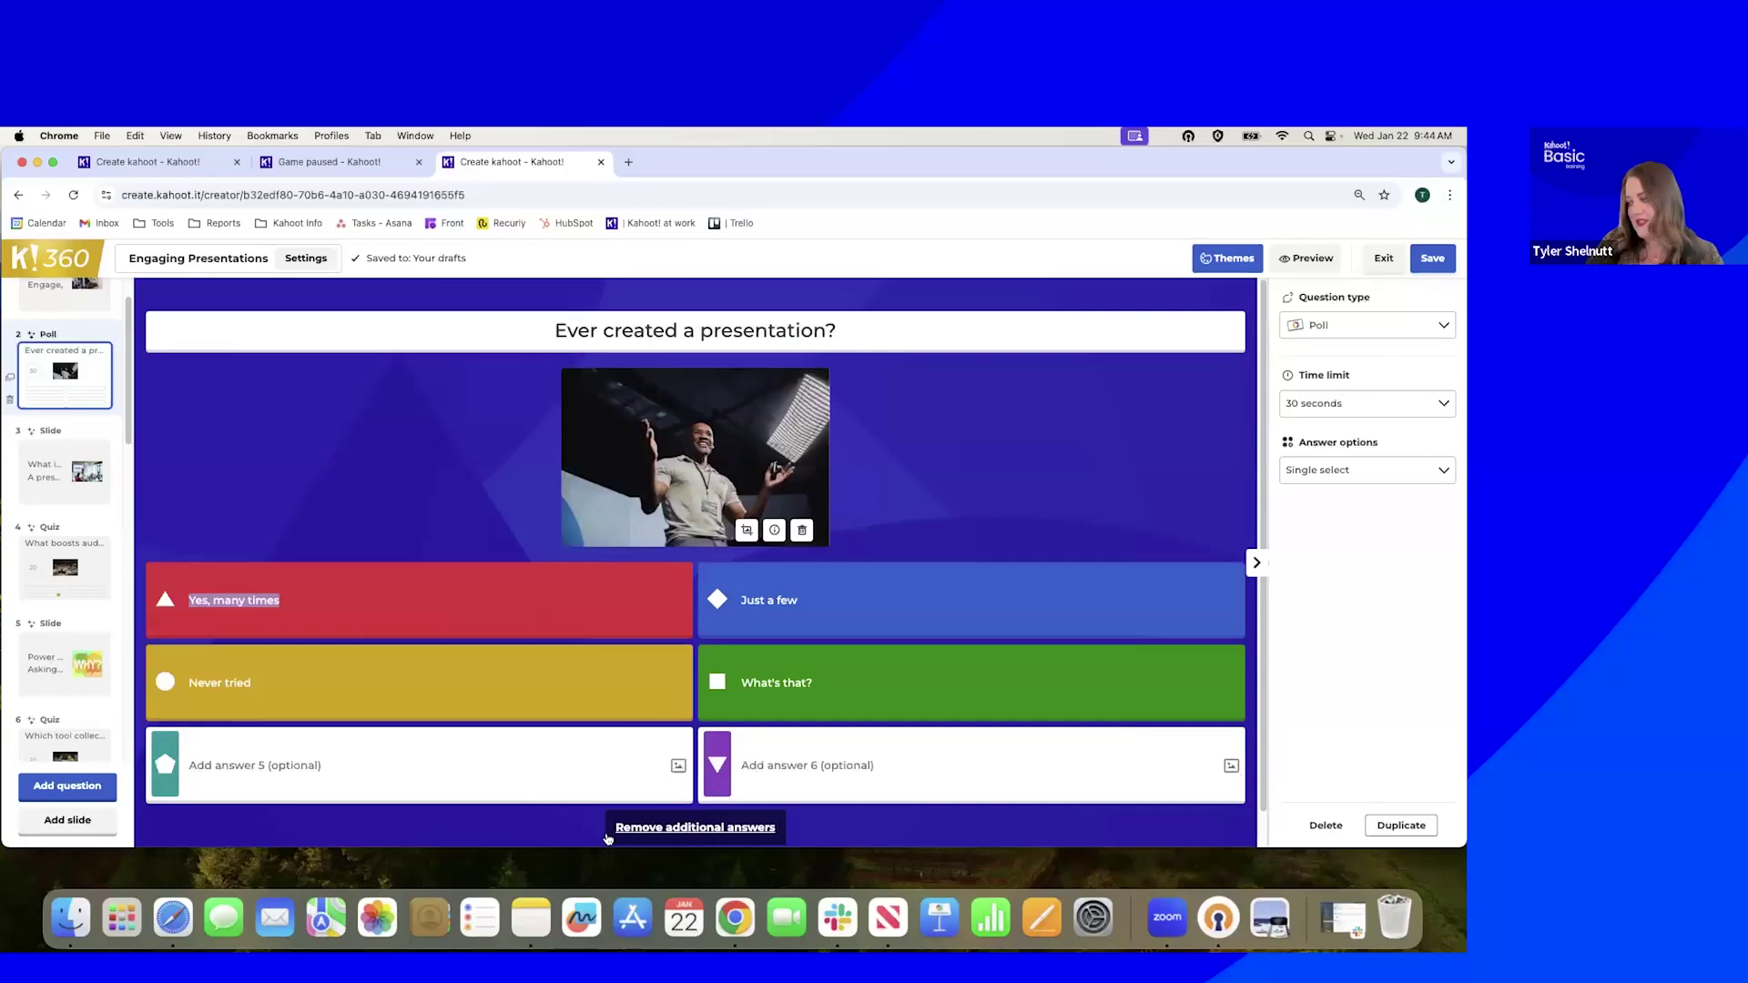
{"action": "left_click", "coordinate": [661, 828]}
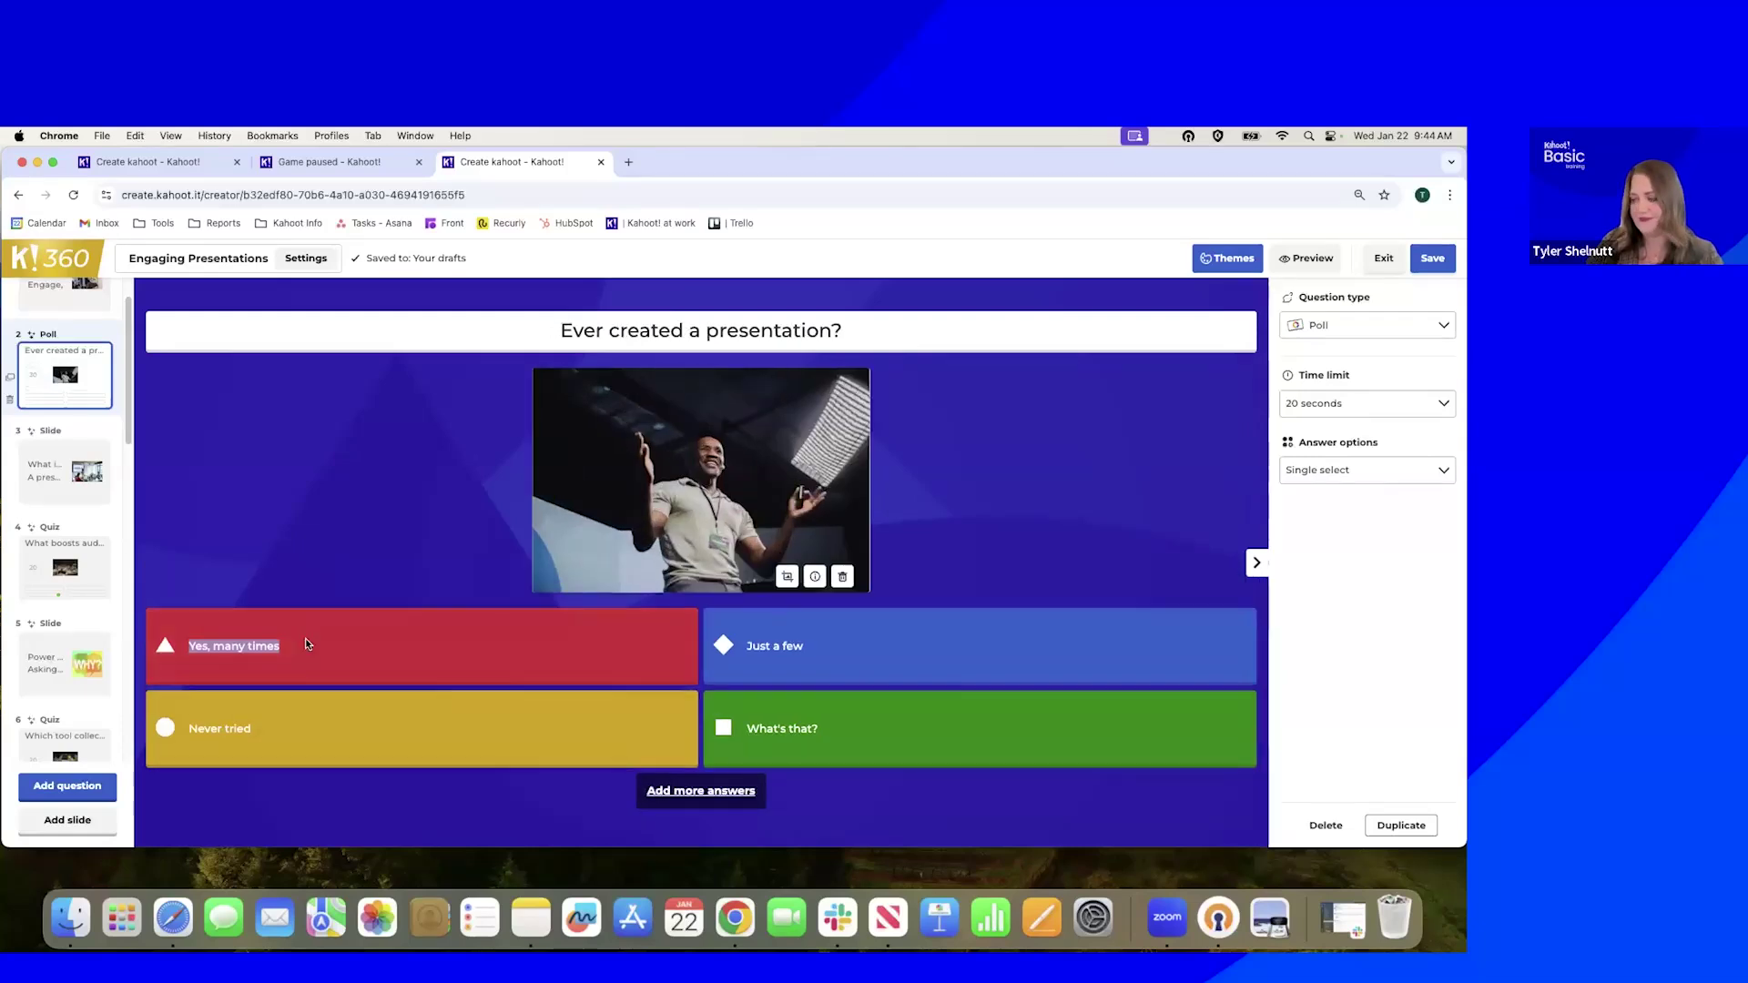
Delete the poll answers "Never tried" and "What's that?"
{"action": "left_click_drag", "start_coordinate": [260, 728], "coordinate": [138, 716]}
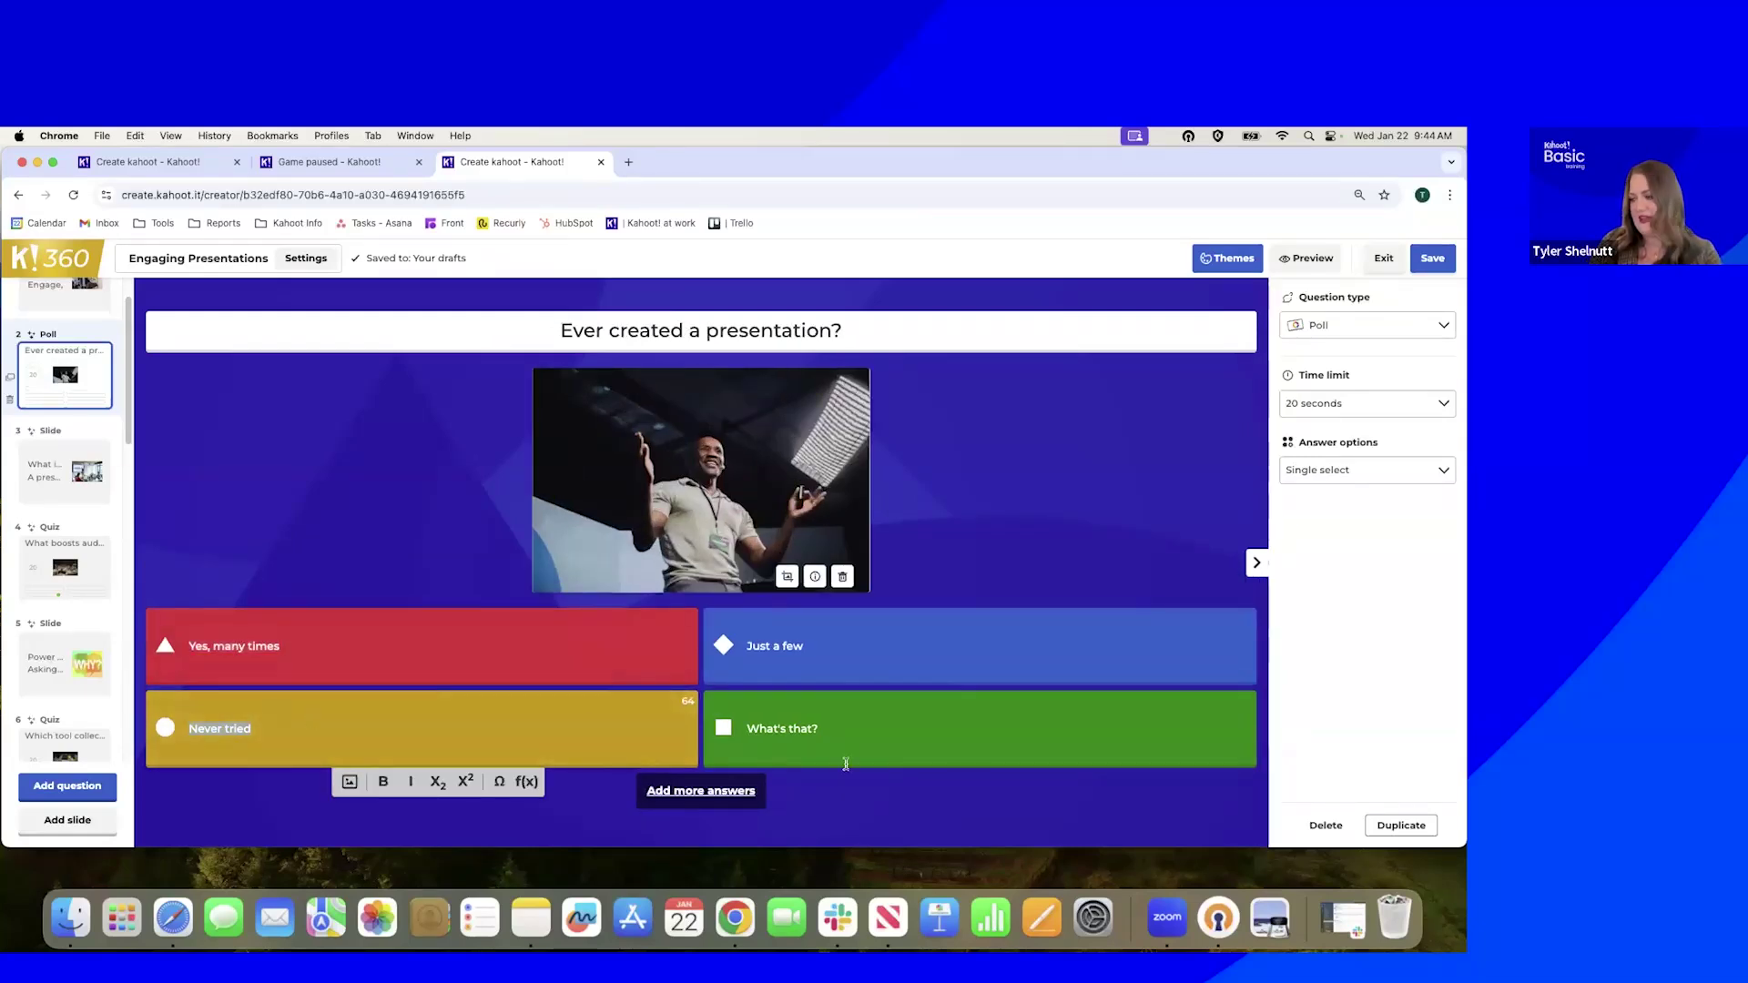
{"action": "key", "text": "BackSpace"}
{"action": "left_click_drag", "start_coordinate": [828, 728], "coordinate": [745, 729]}
{"action": "key", "text": "BackSpace"}
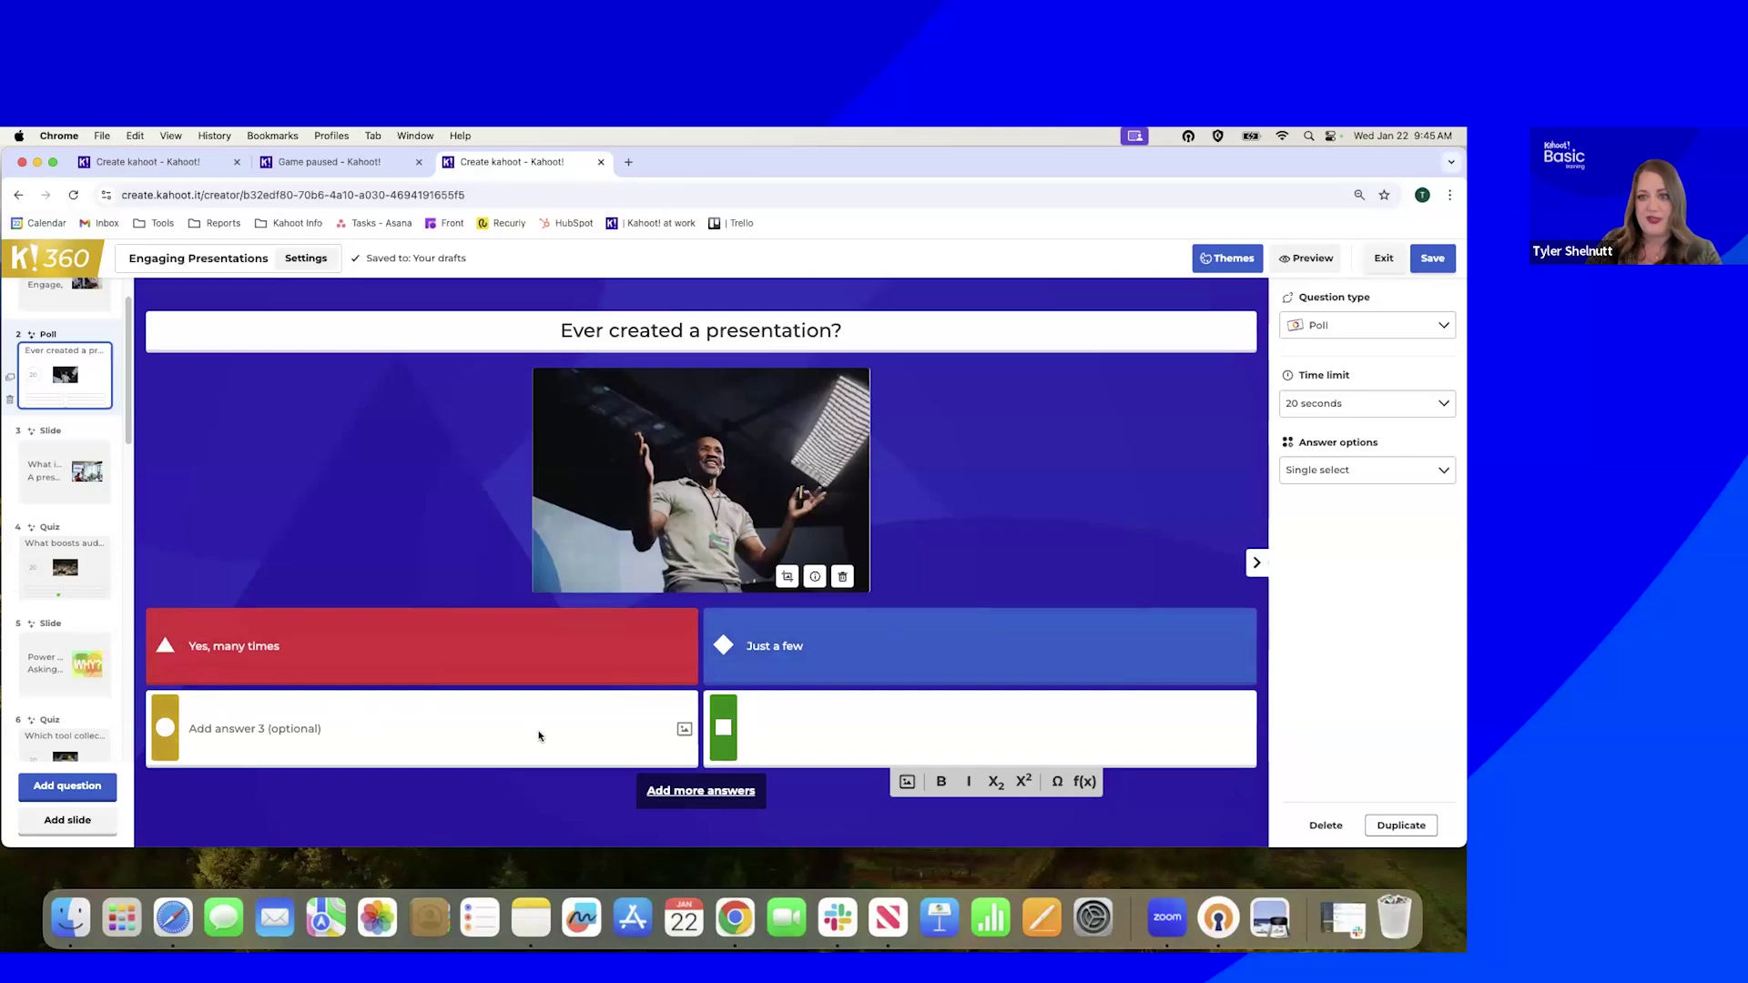
Use the Getty image of hands working on a laptop as the poll's third answer
{"action": "left_click", "coordinate": [382, 718]}
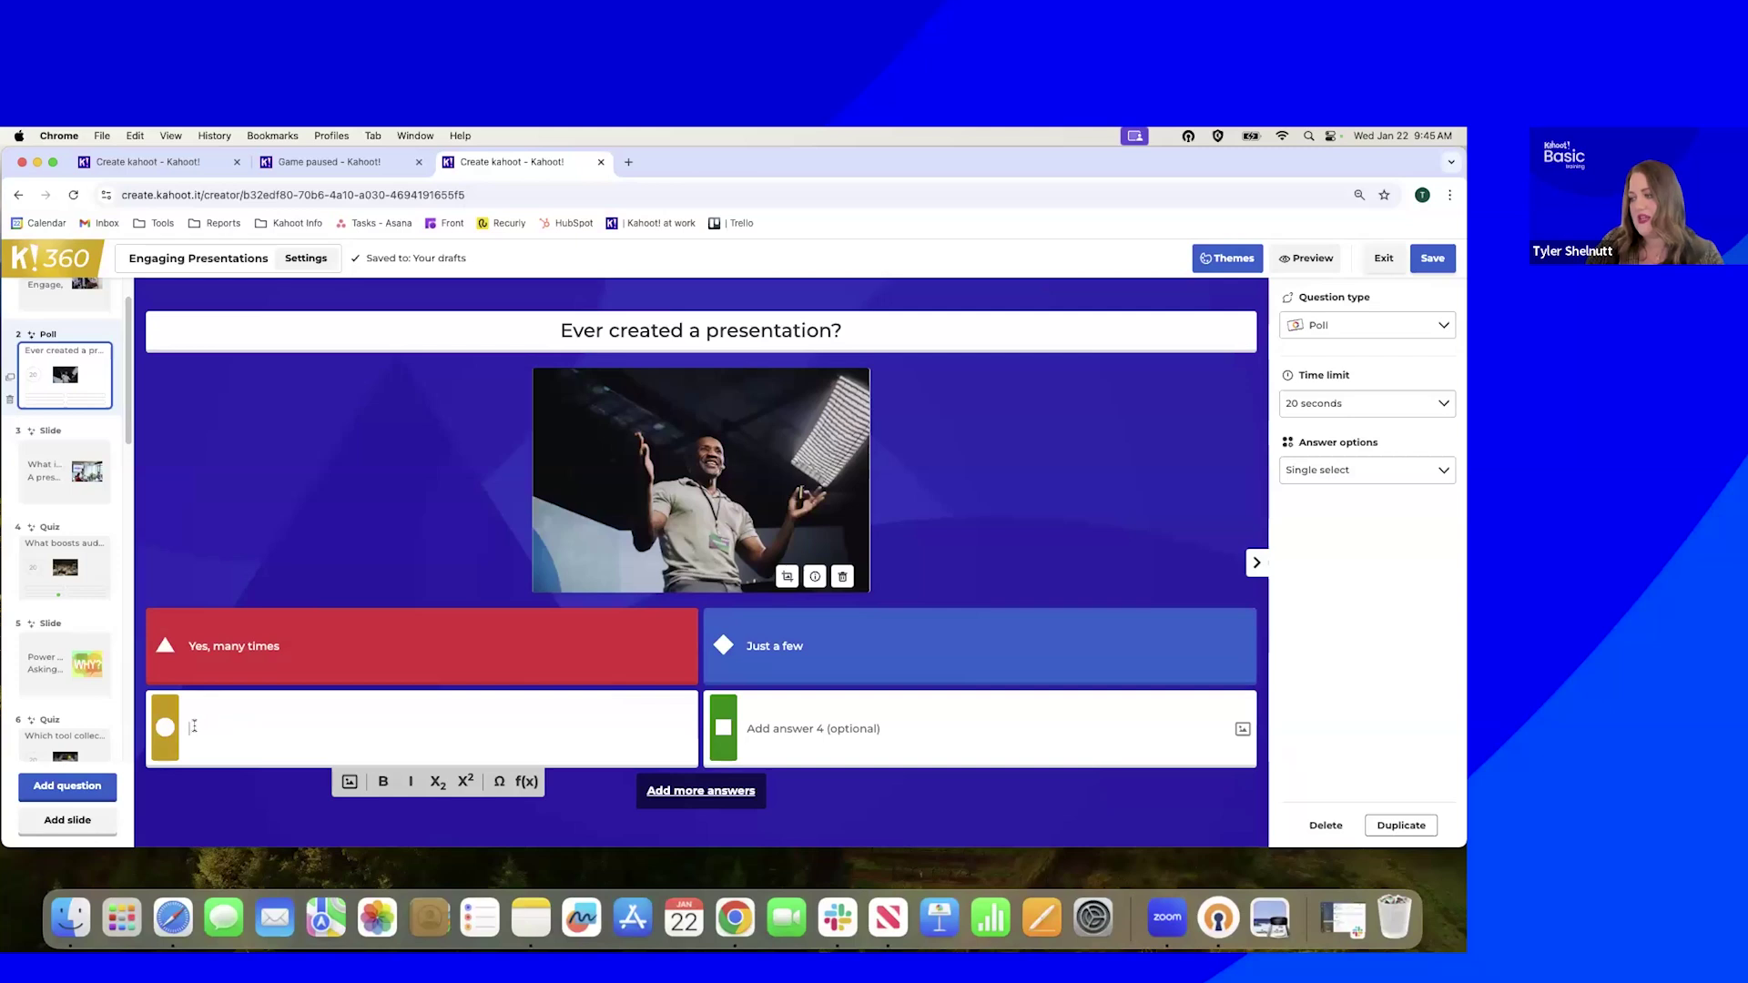
{"action": "left_click", "coordinate": [348, 783]}
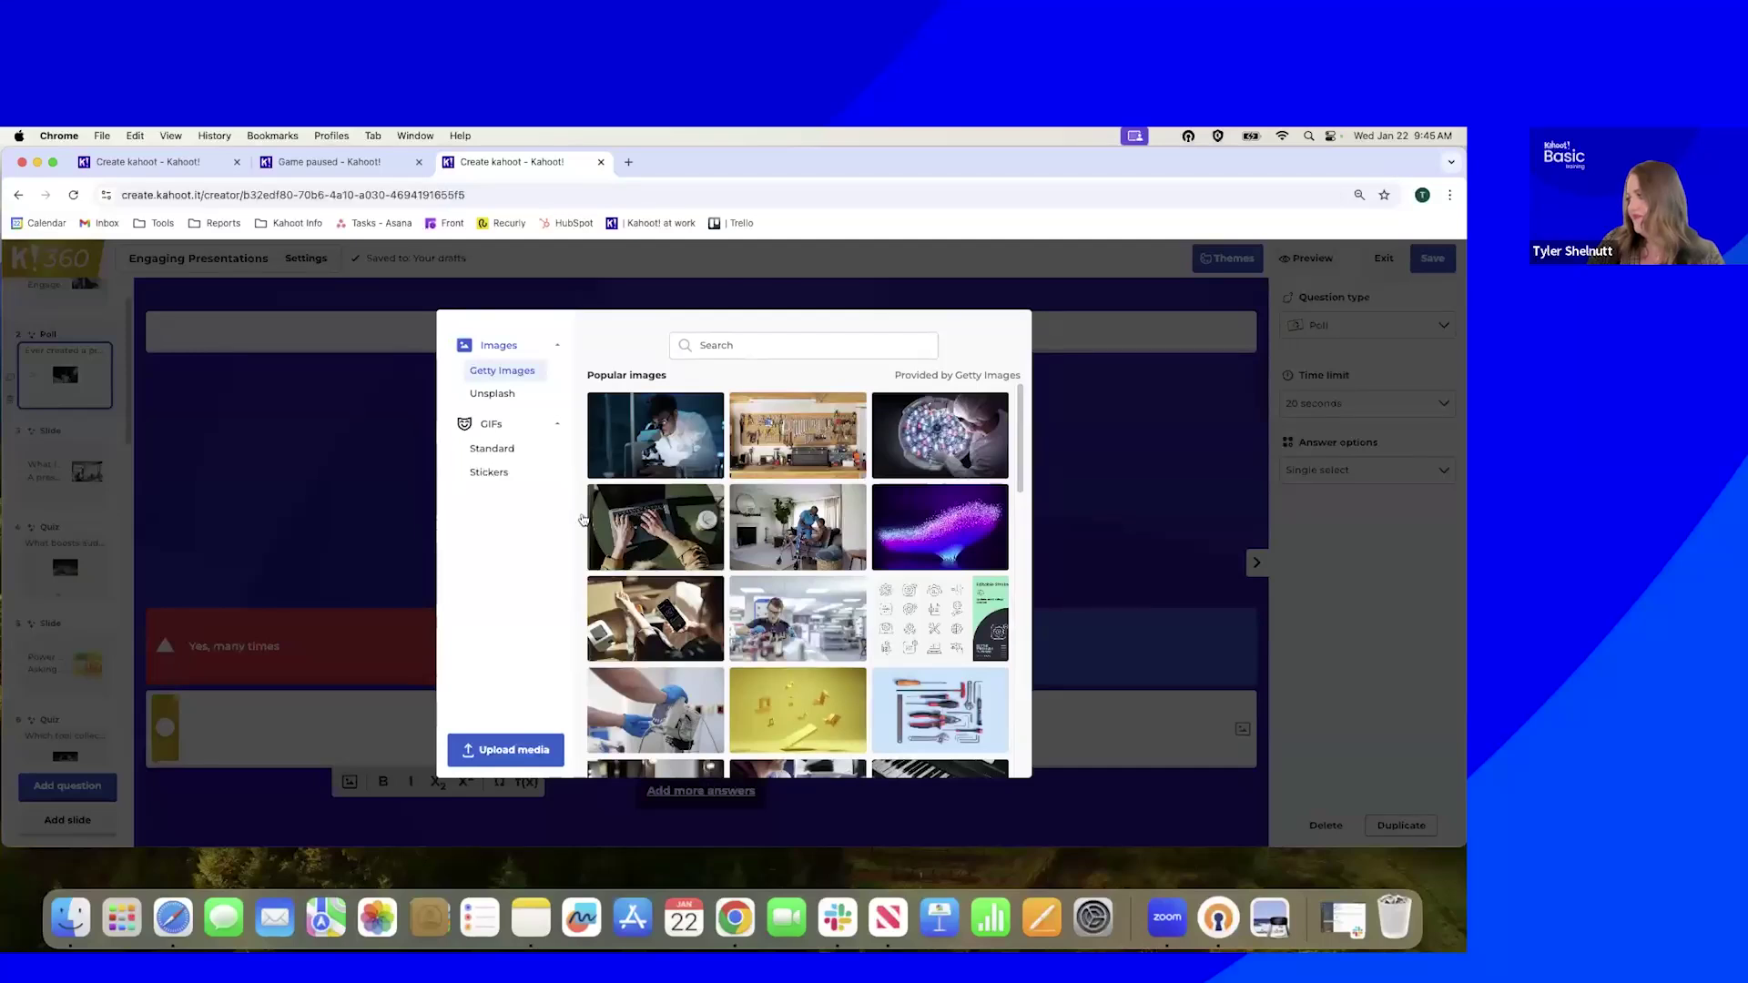
{"action": "left_click", "coordinate": [651, 528]}
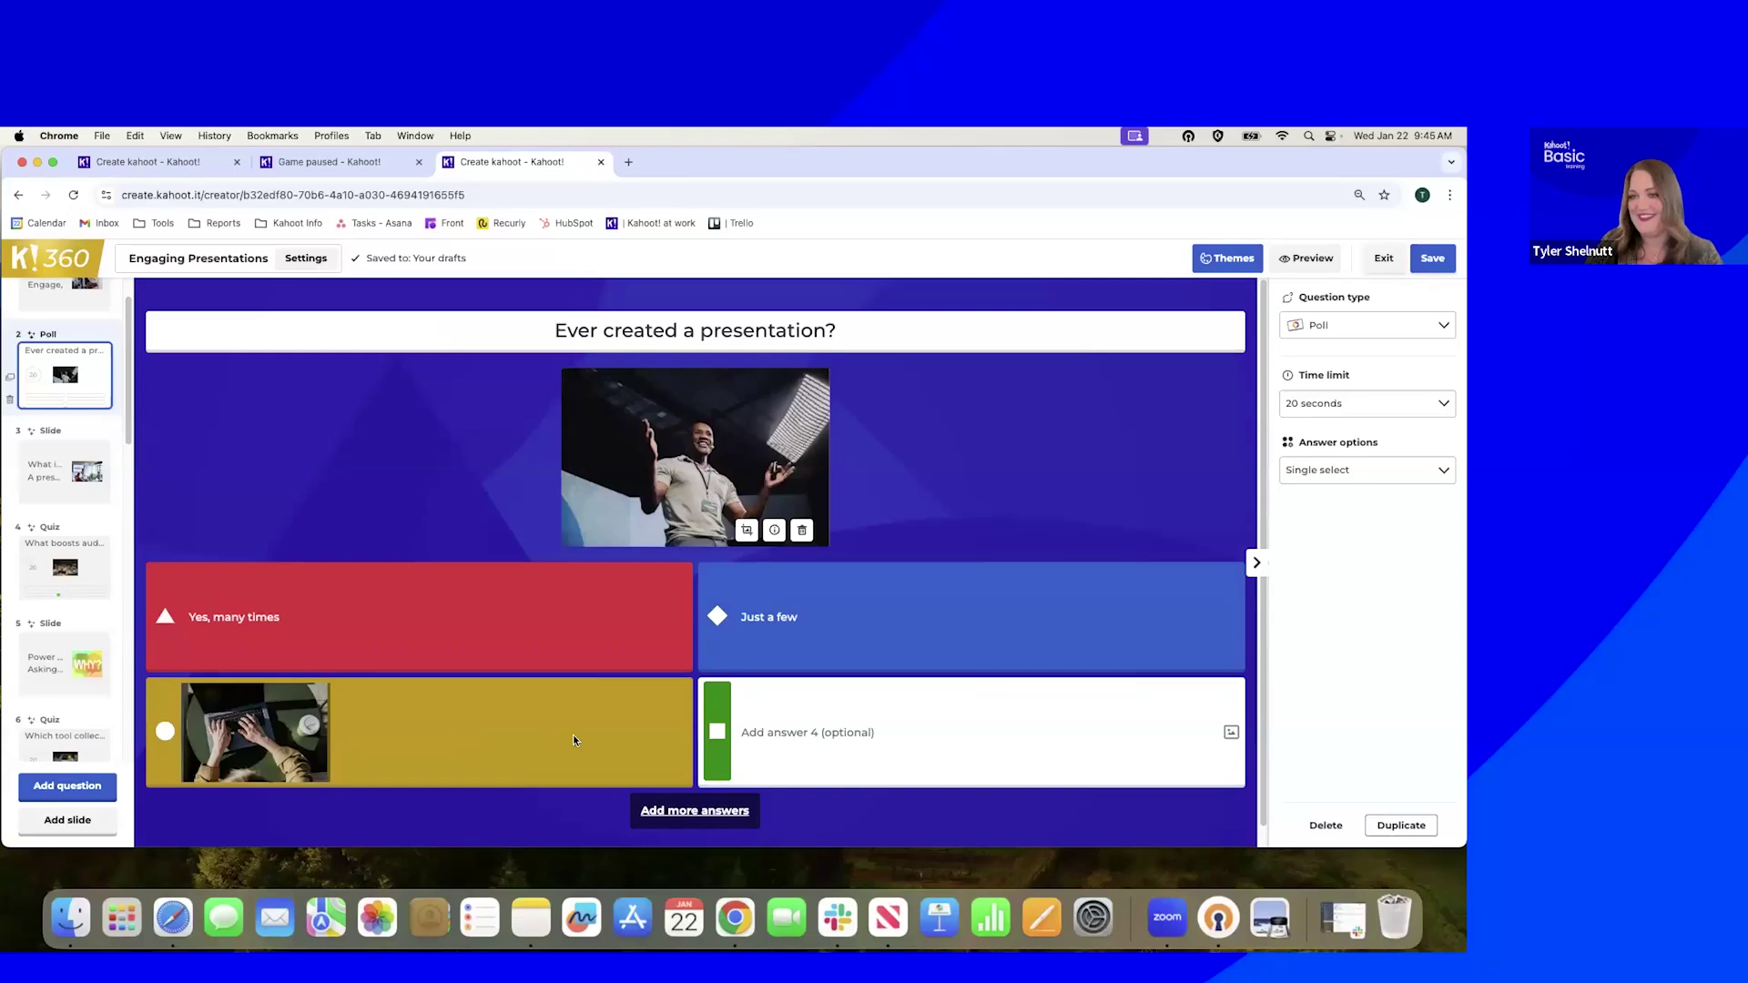
Try the question types Scale, NPS scale and Open-ended on the second item, and return it to Poll
{"action": "left_click", "coordinate": [1433, 334]}
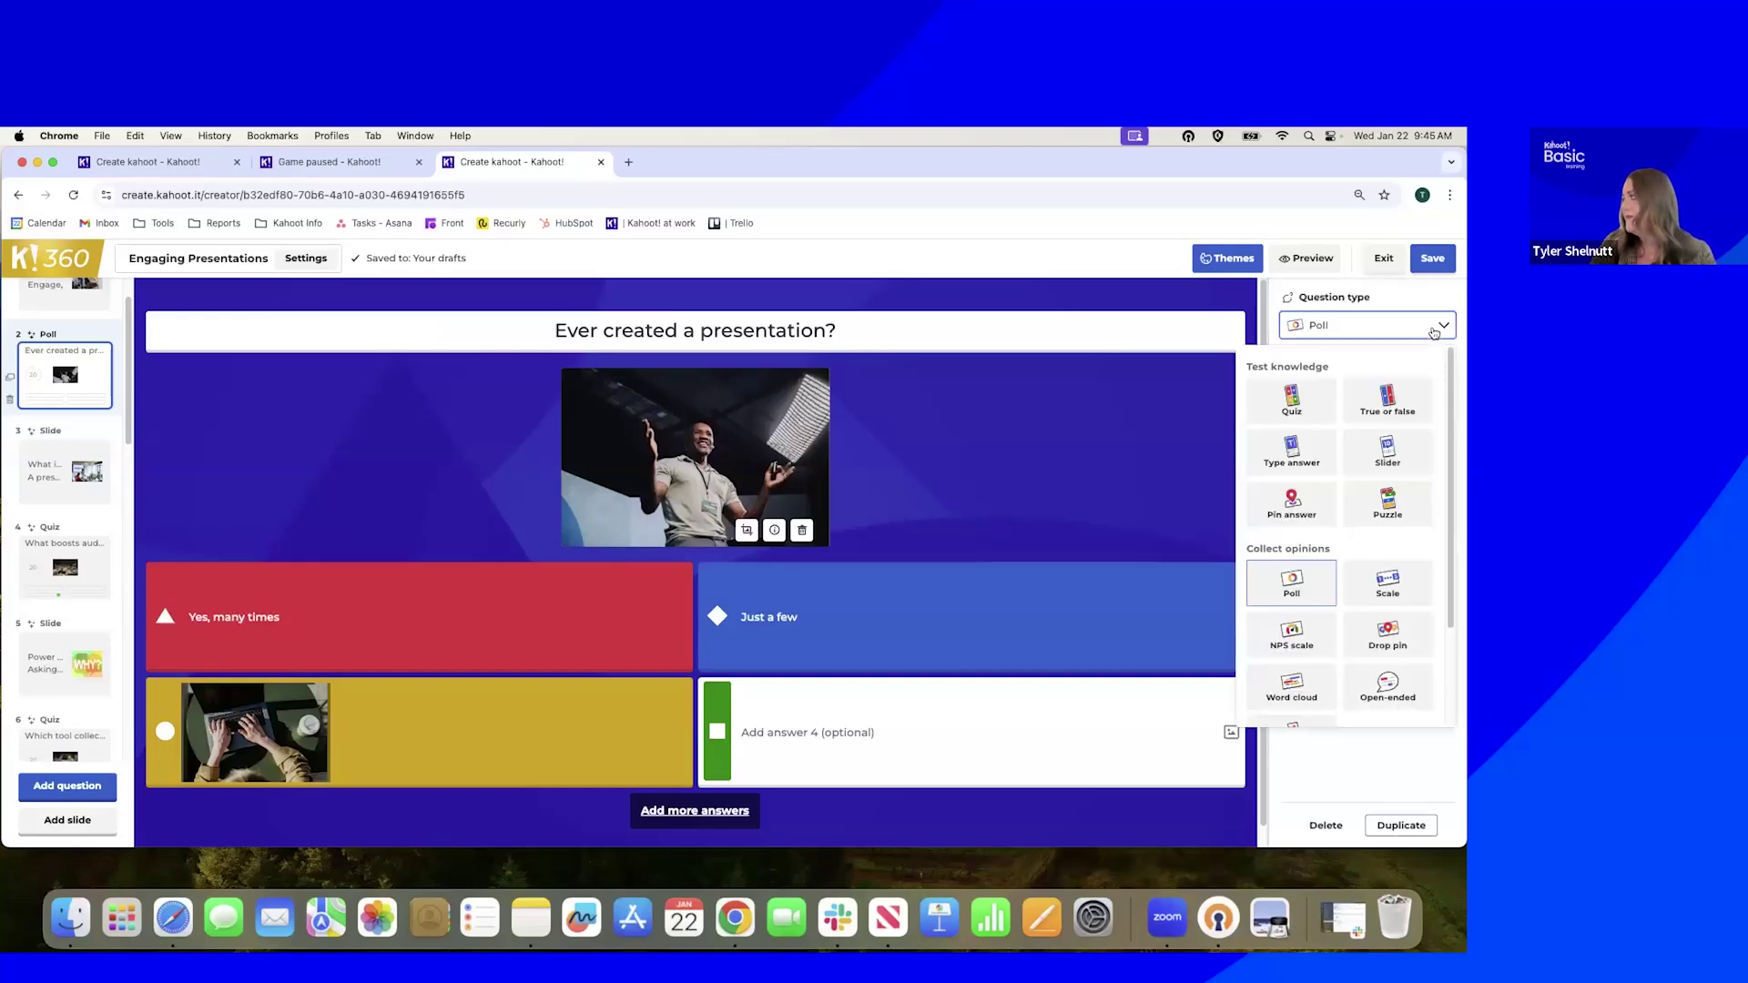
{"action": "left_click", "coordinate": [1378, 580]}
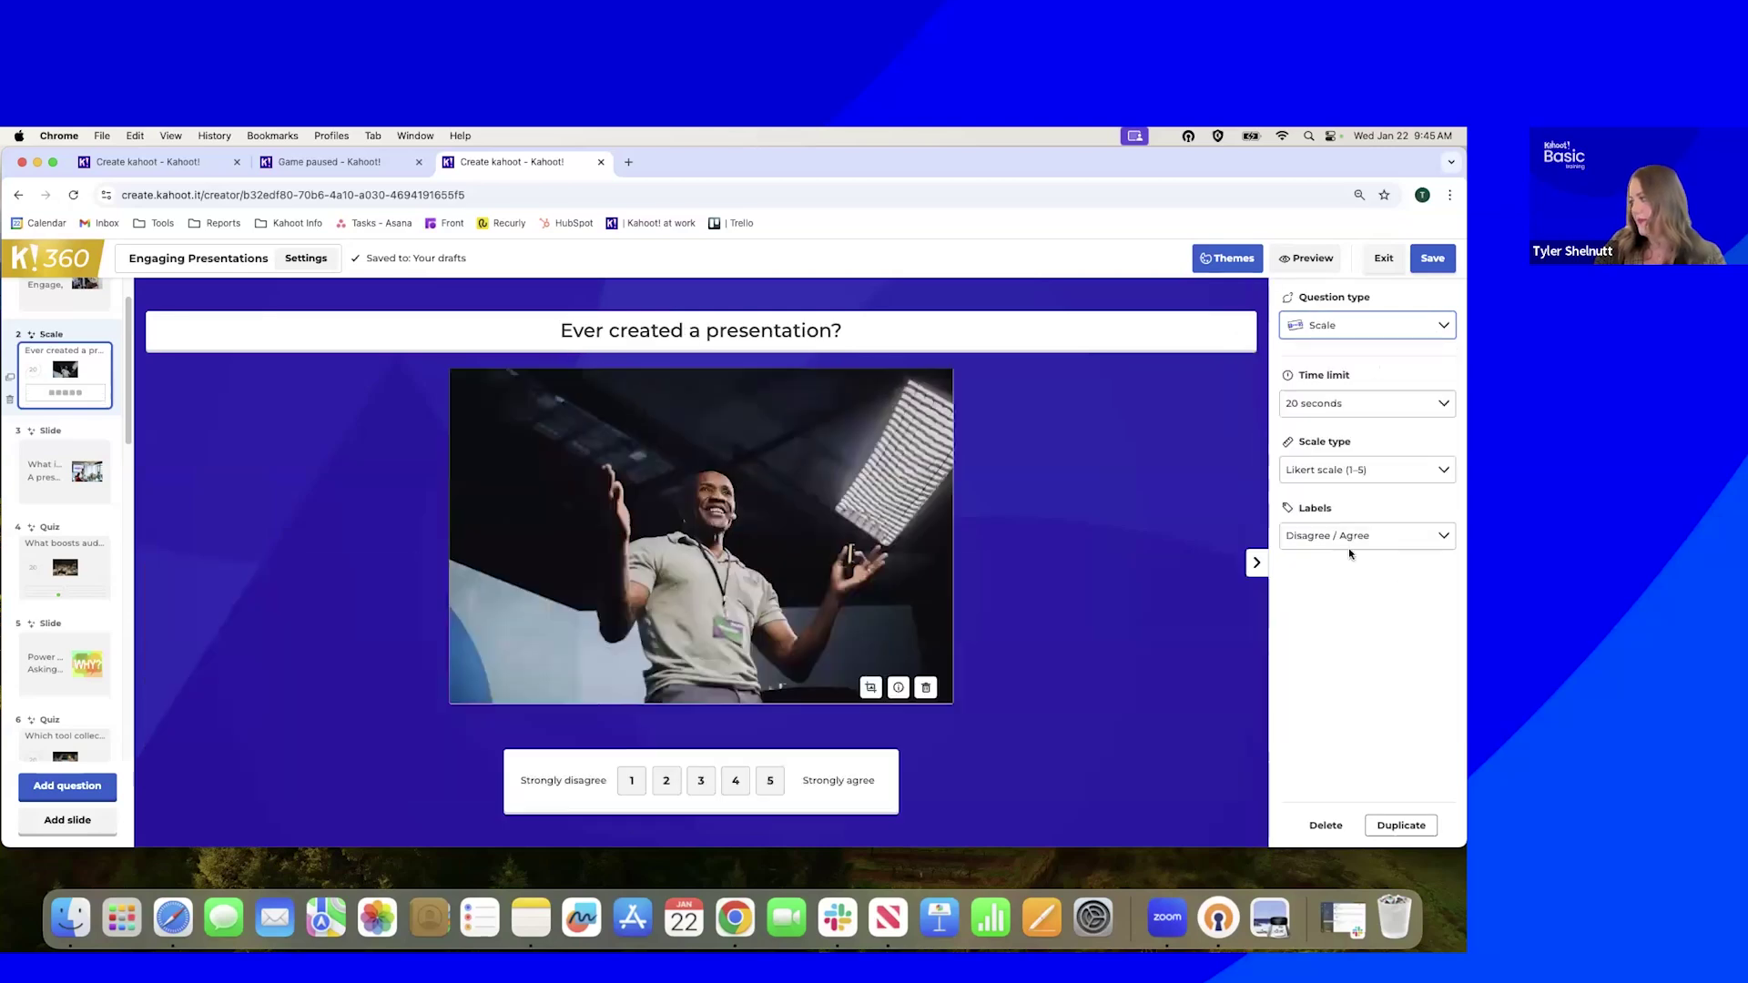
{"action": "left_click", "coordinate": [1421, 336]}
{"action": "left_click", "coordinate": [1287, 628]}
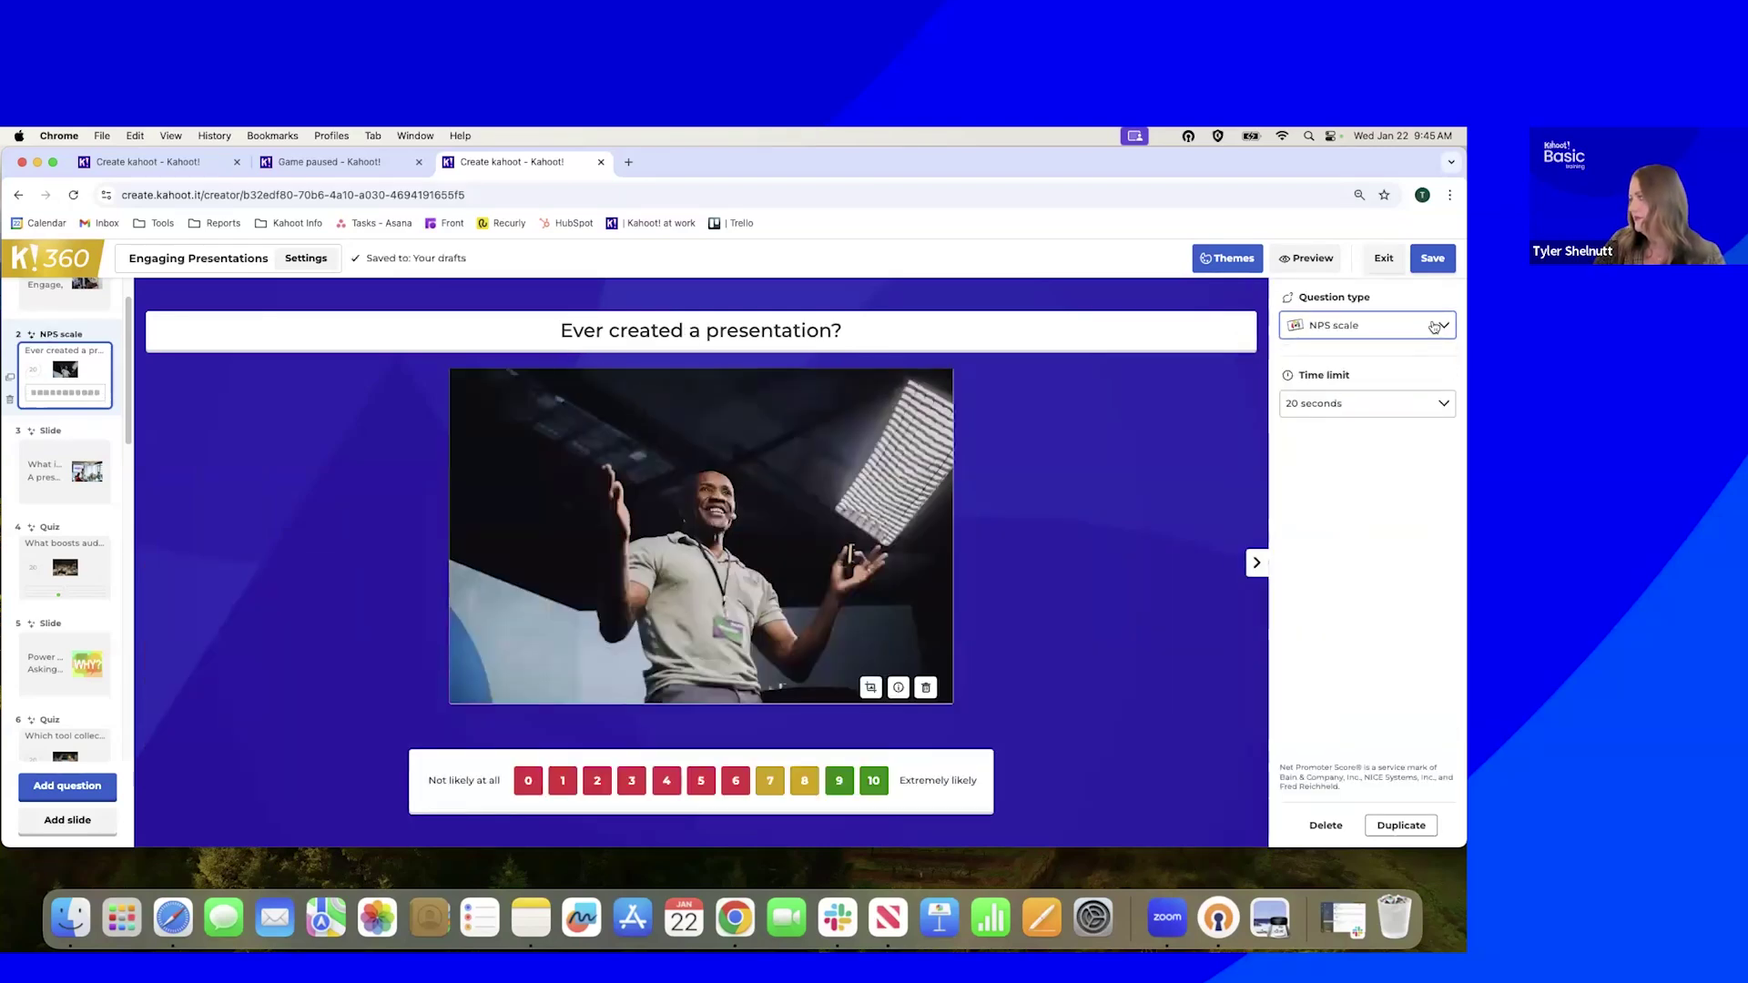
{"action": "left_click", "coordinate": [1433, 328]}
{"action": "left_click", "coordinate": [1387, 685]}
{"action": "left_click", "coordinate": [1436, 325]}
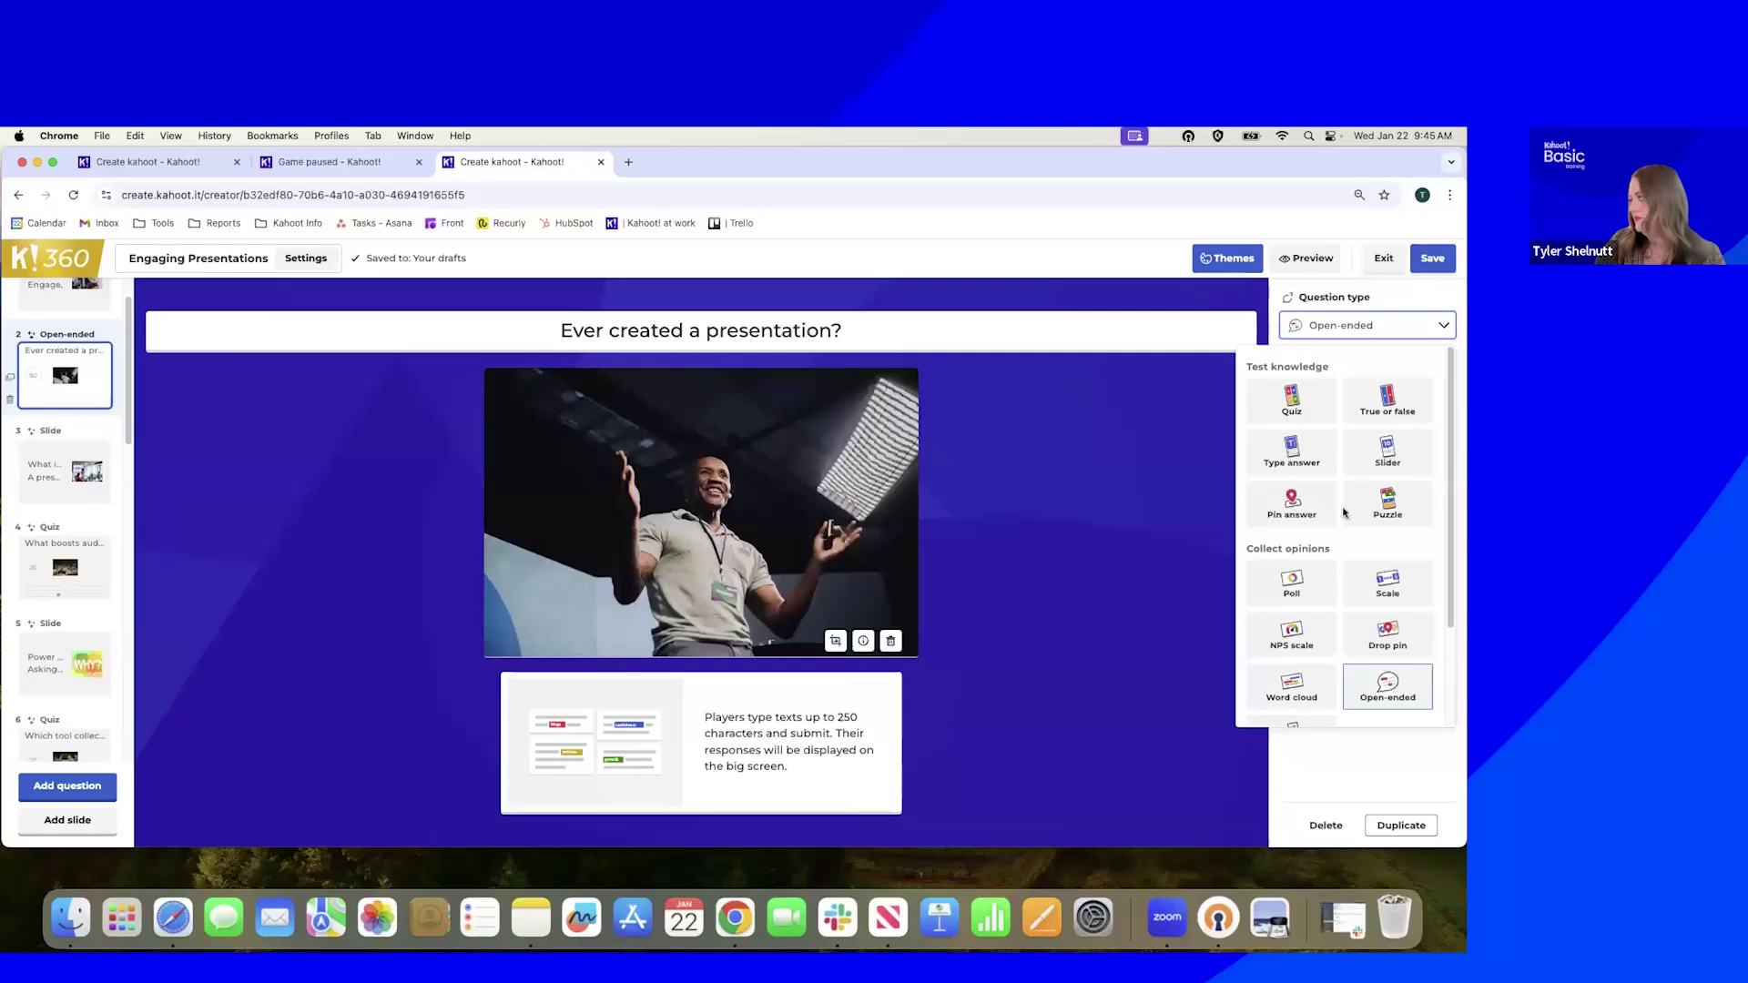
{"action": "left_click", "coordinate": [1291, 583]}
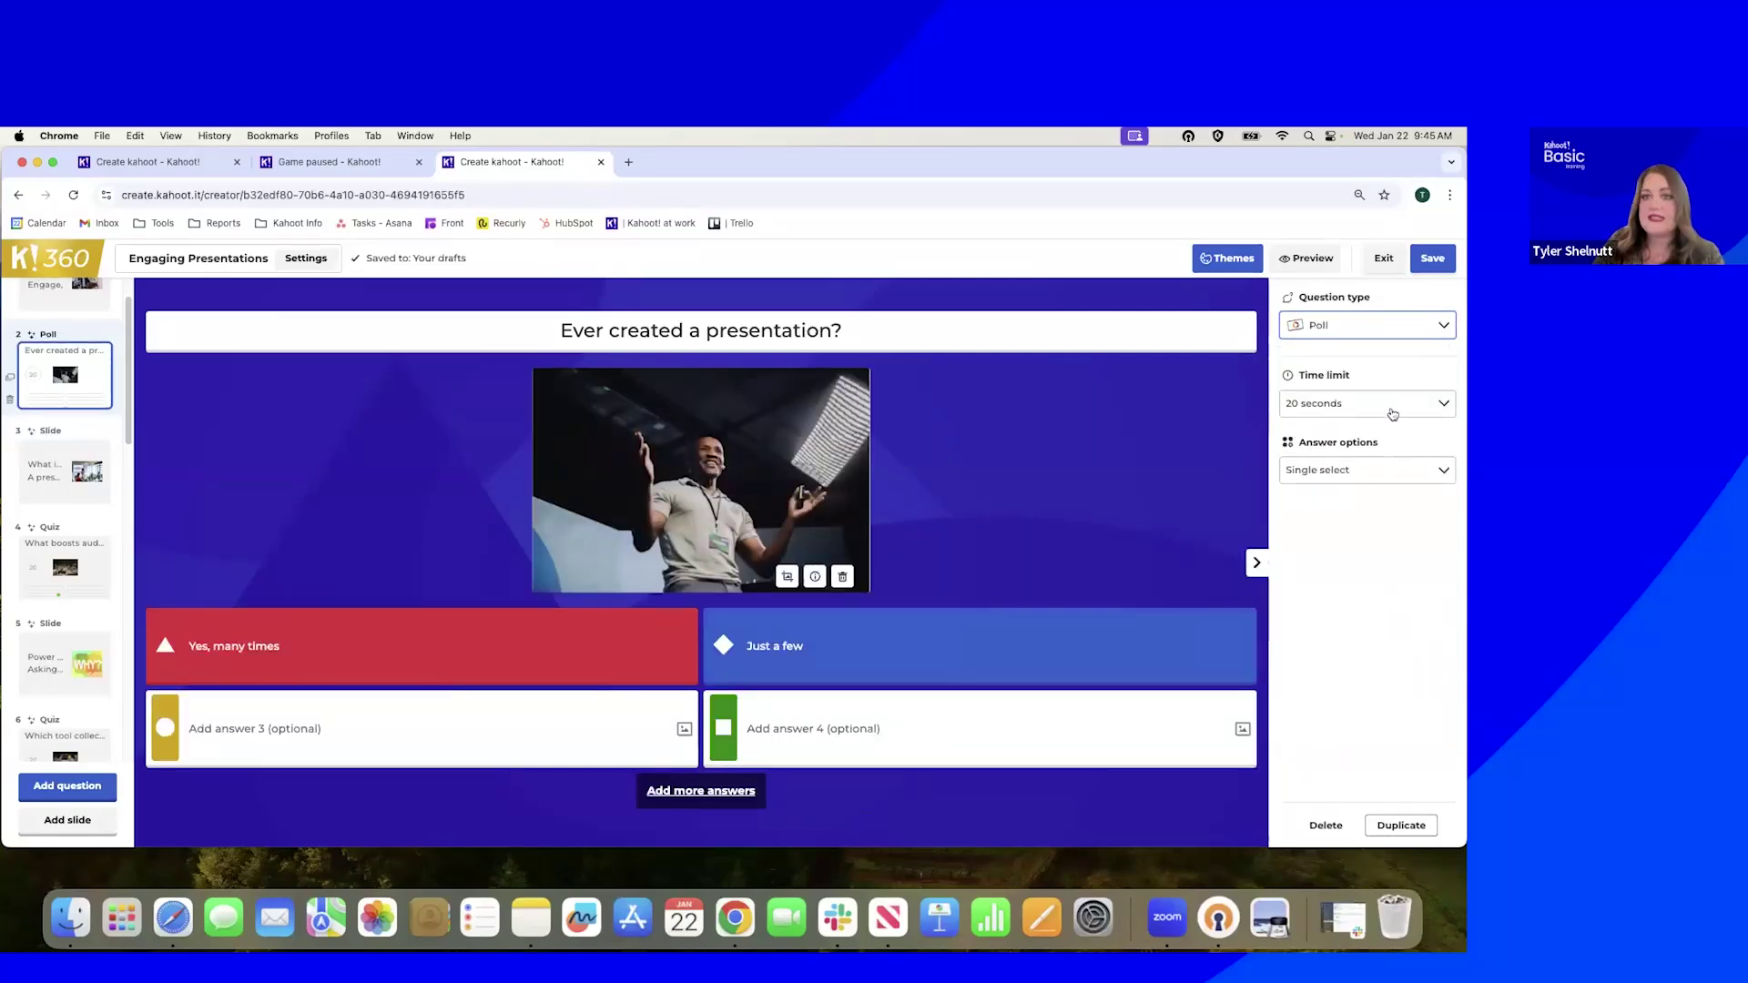
Switch the poll to the Quiz question type to compare its options, and switch back to Poll
{"action": "left_click", "coordinate": [1425, 329]}
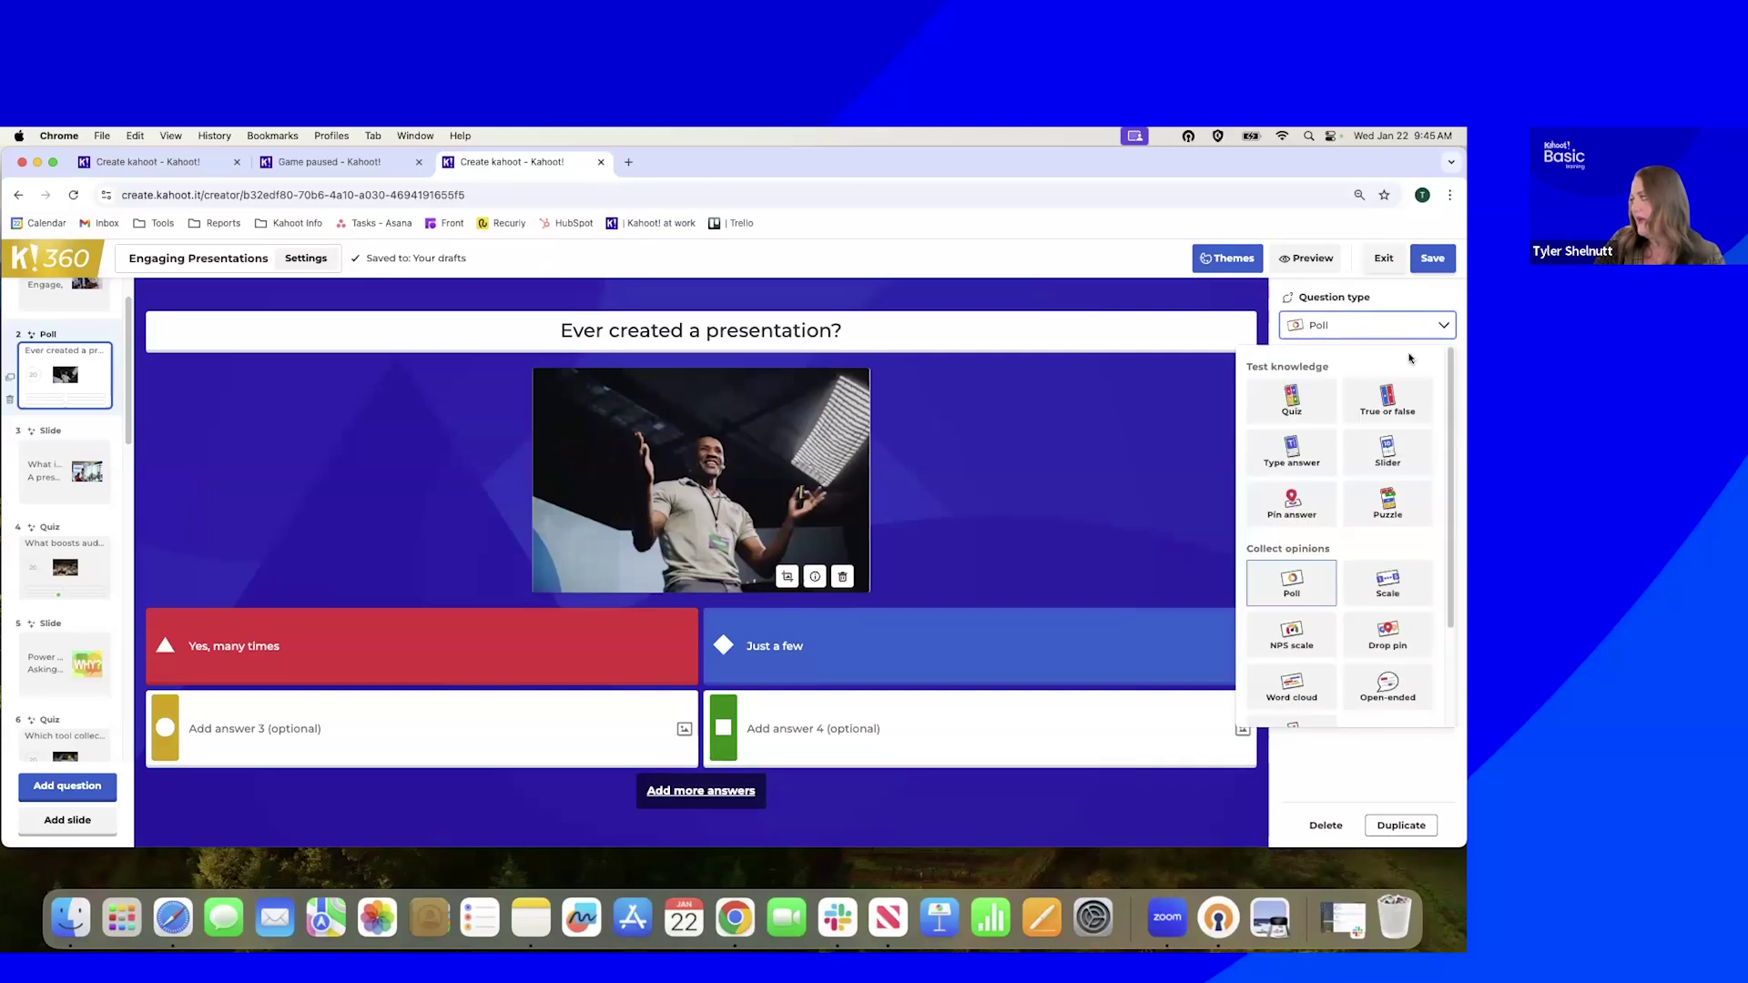
{"action": "left_click", "coordinate": [1291, 401]}
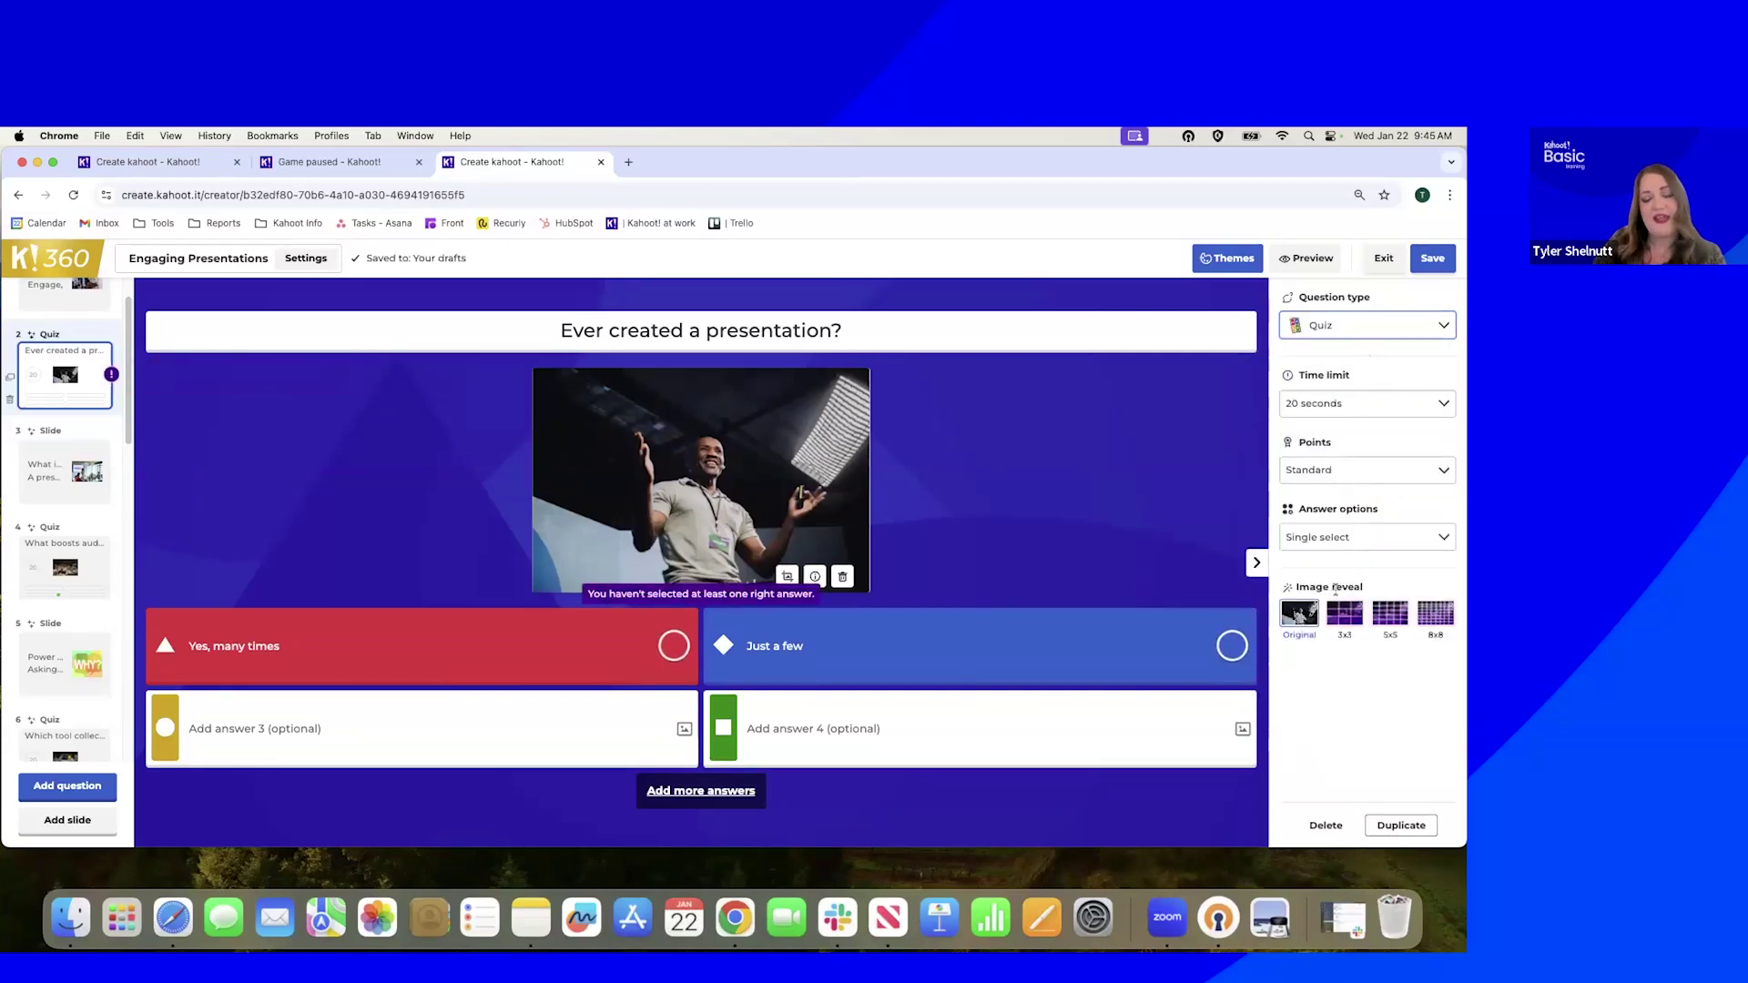
{"action": "left_click", "coordinate": [1445, 329]}
{"action": "left_click", "coordinate": [1288, 582]}
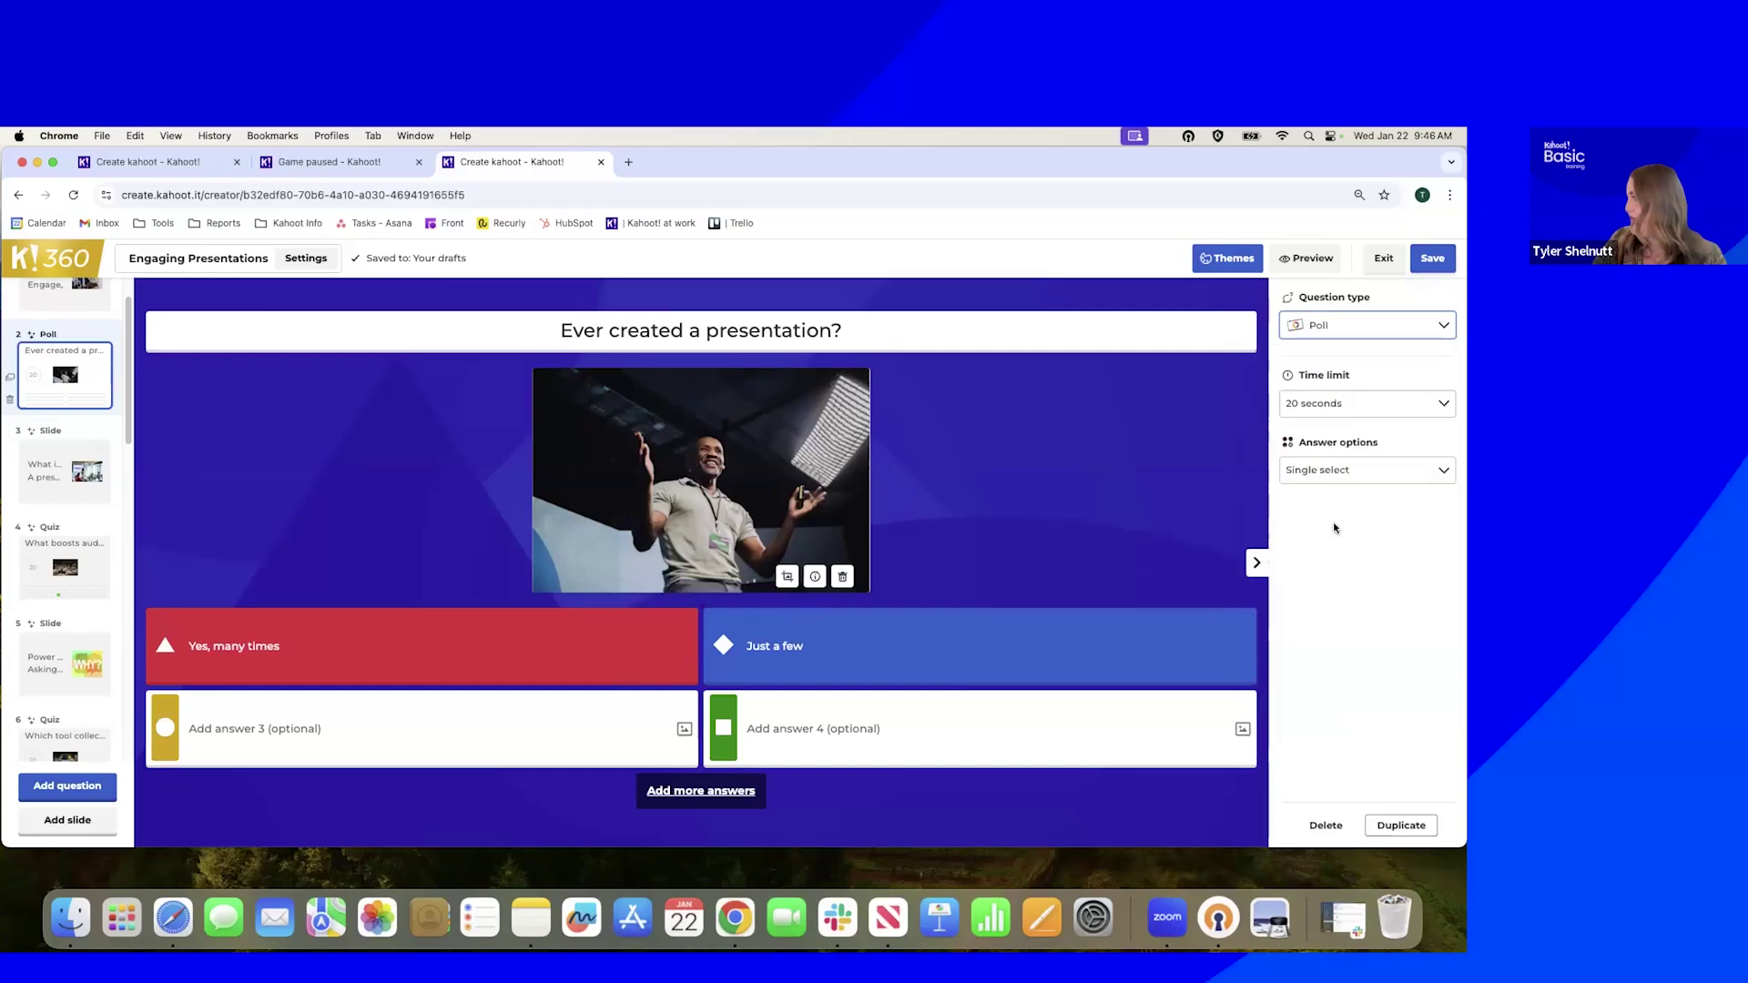
Set the second item's question type to Quiz and look through the time limit choices, keeping 20 seconds
{"action": "left_click", "coordinate": [1406, 333]}
{"action": "left_click", "coordinate": [1296, 406]}
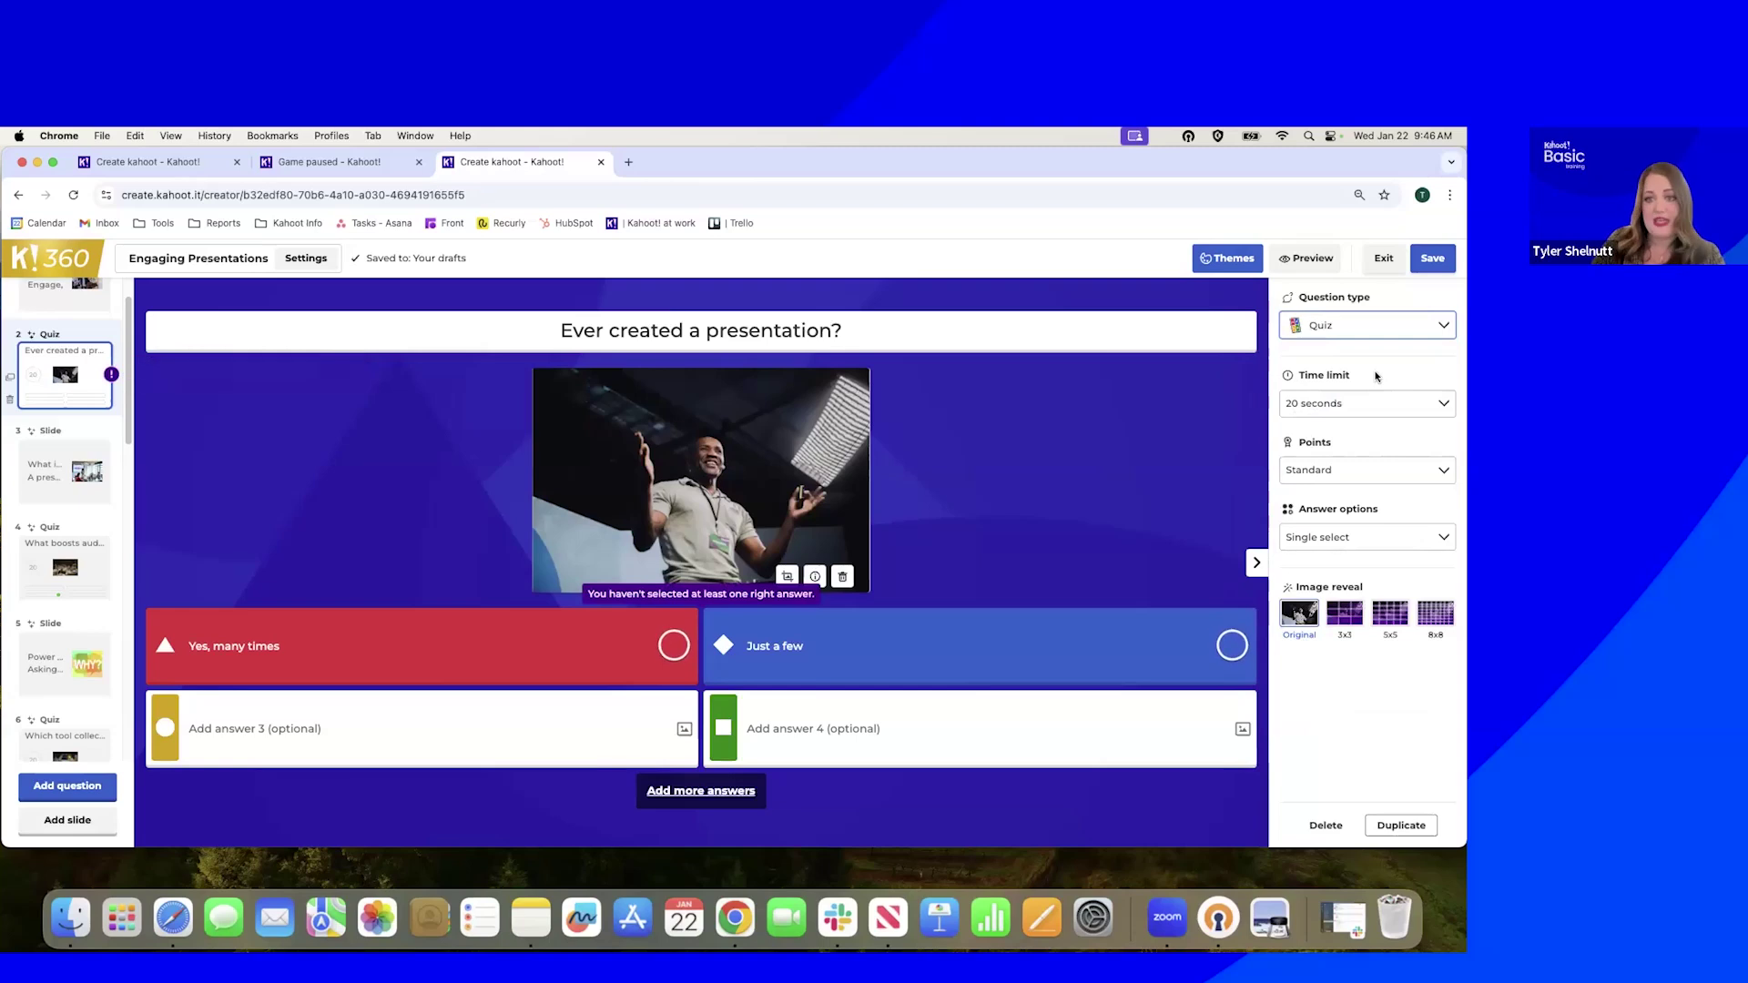
{"action": "left_click", "coordinate": [1439, 407]}
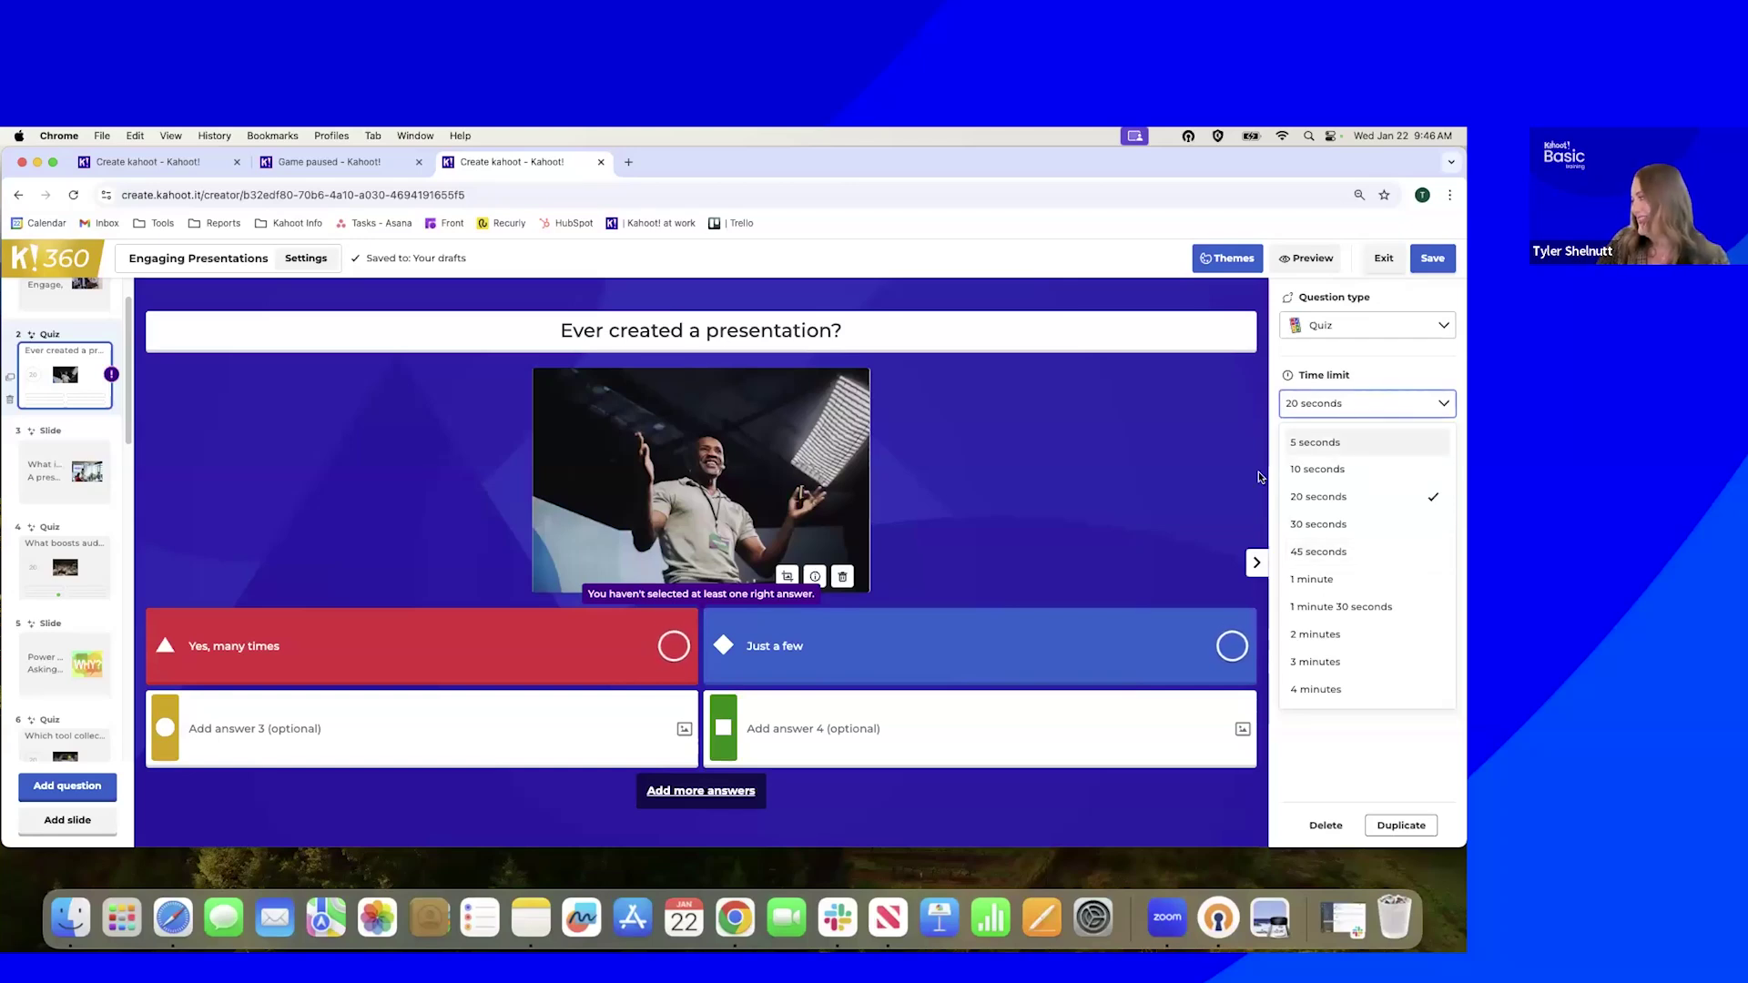
{"action": "left_click", "coordinate": [1348, 377]}
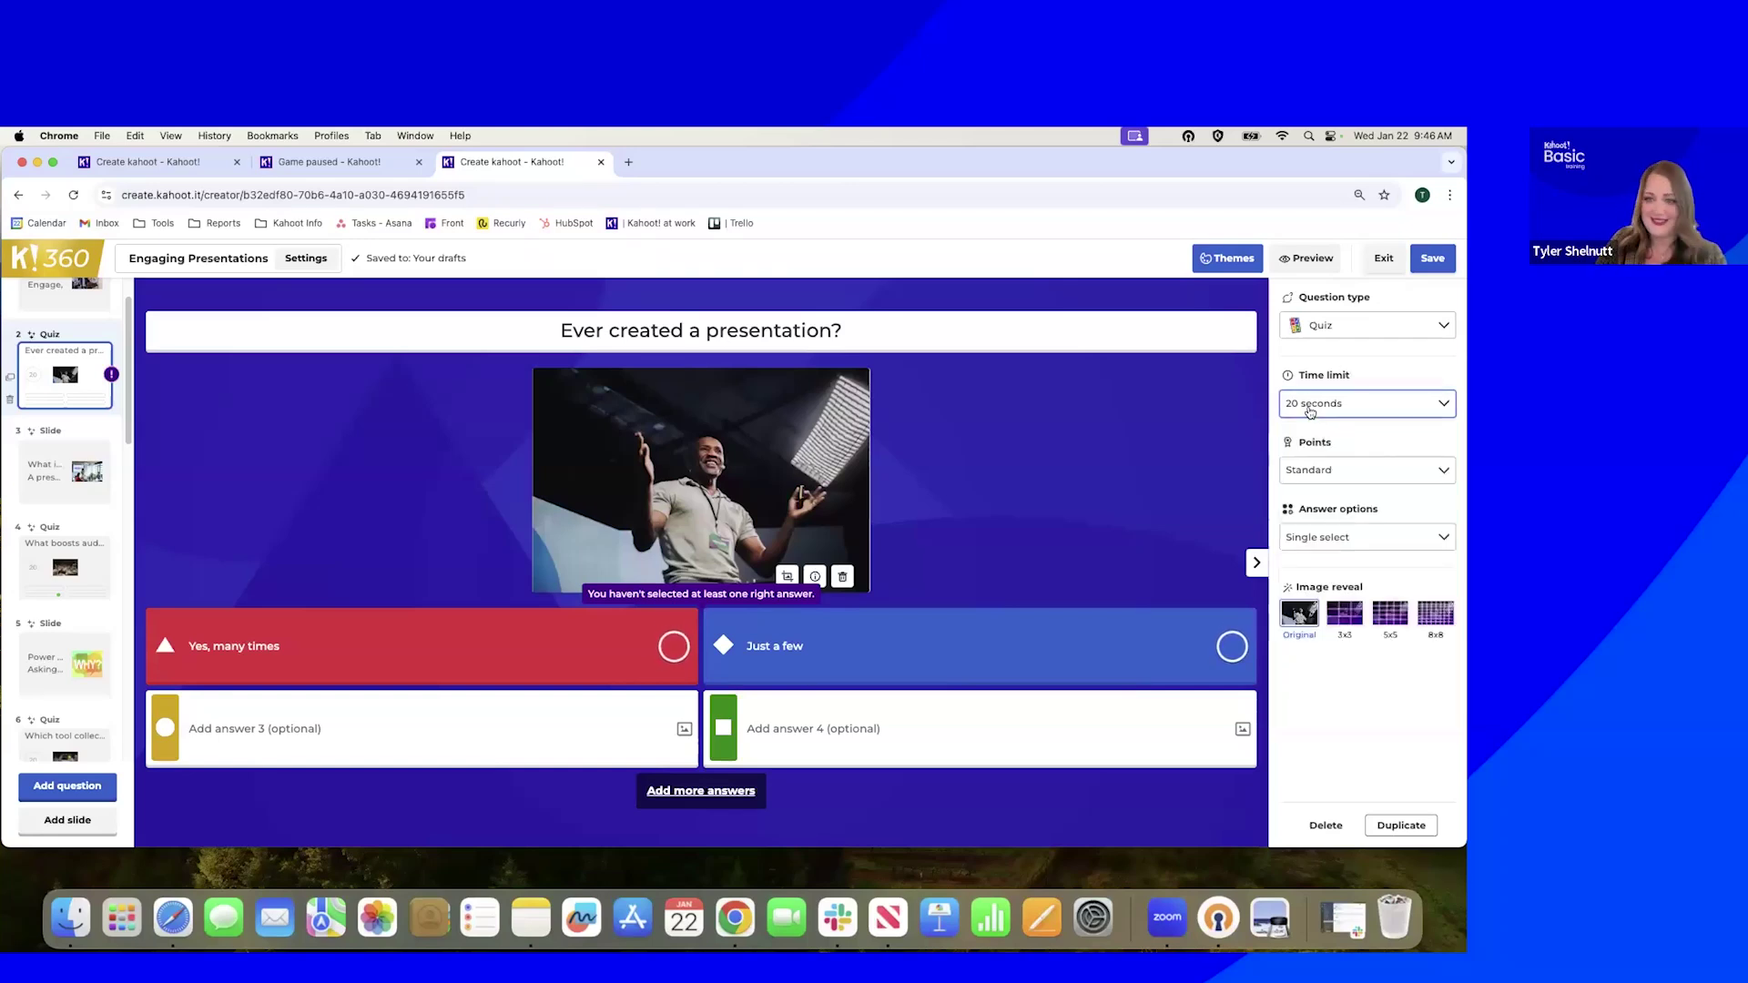
Look through the second quiz question's points and answer option choices, keeping Standard points and Single select
{"action": "left_click", "coordinate": [1355, 477]}
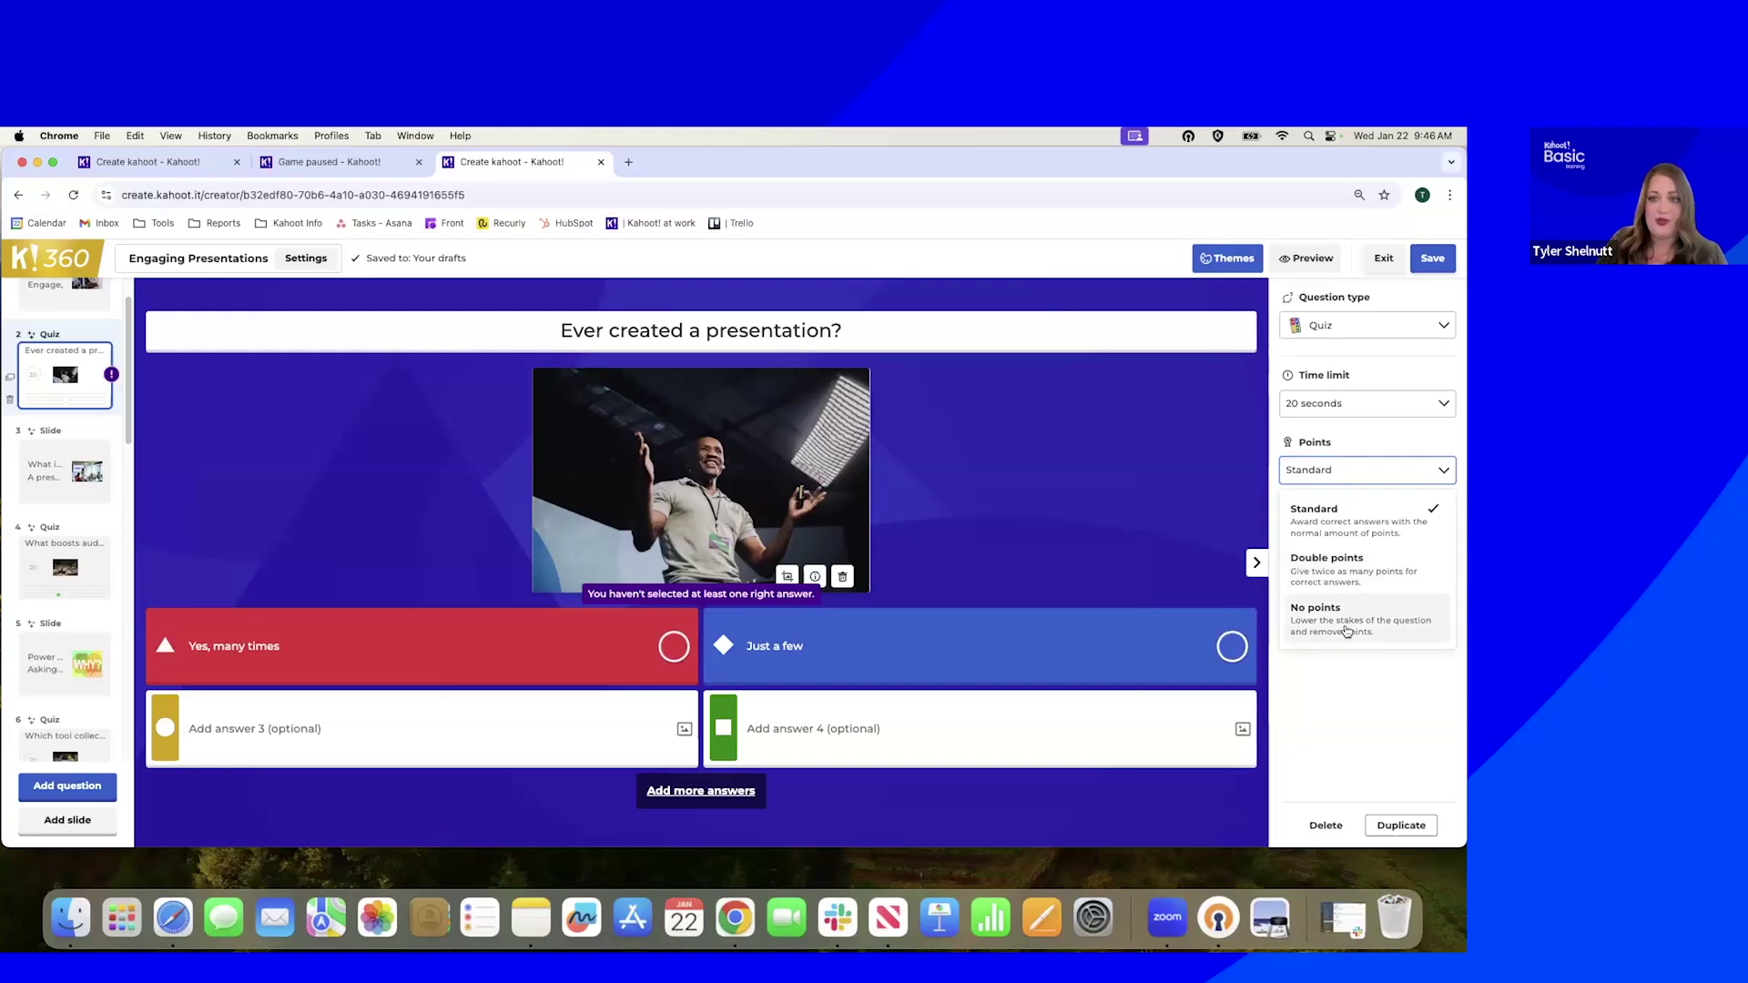
{"action": "left_click", "coordinate": [1382, 436]}
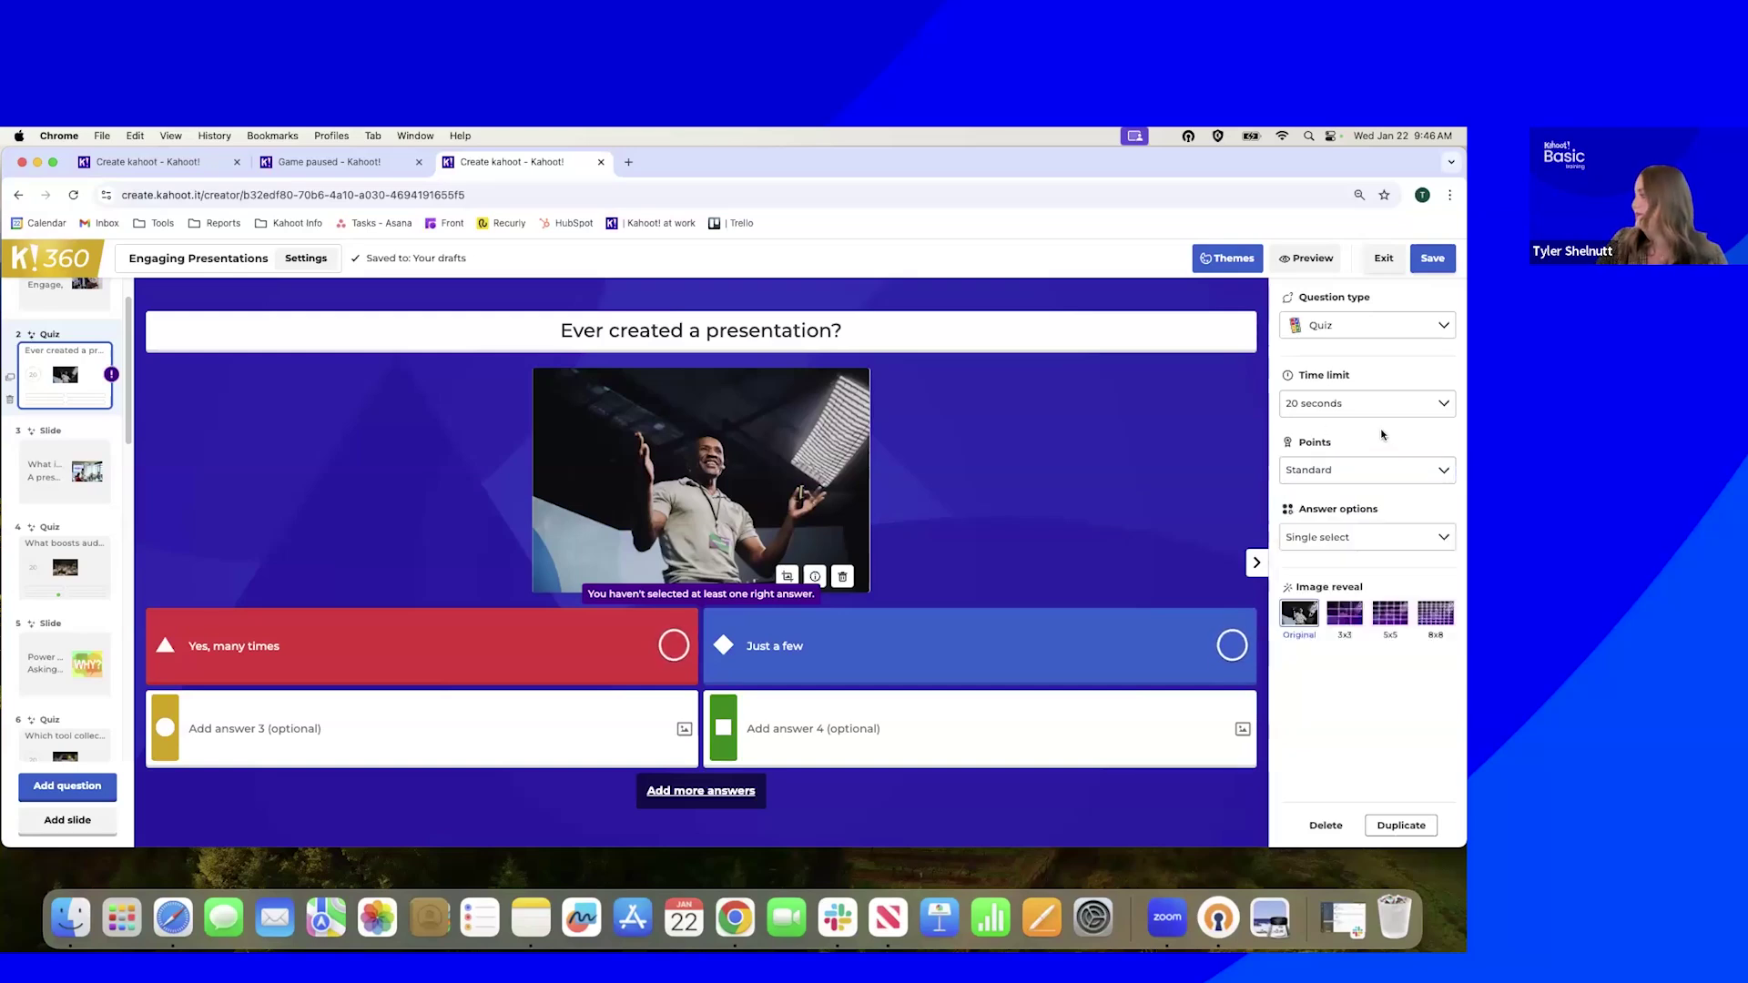
{"action": "left_click", "coordinate": [1294, 546]}
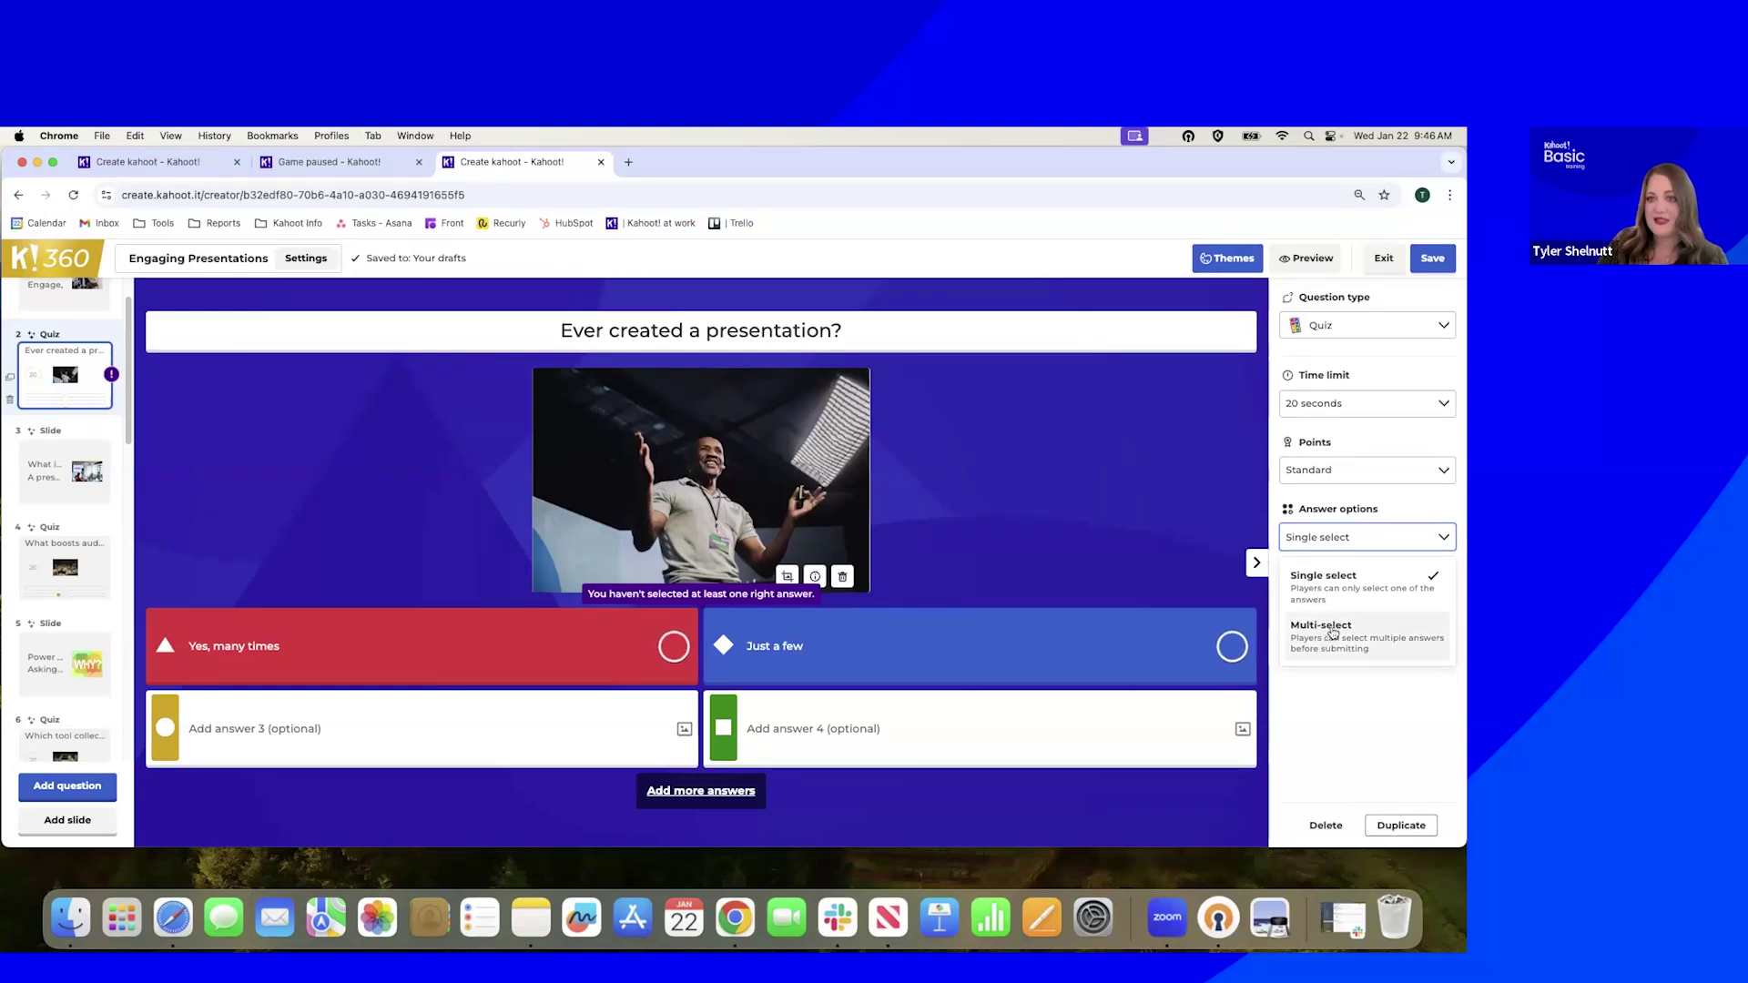
{"action": "left_click", "coordinate": [1323, 711]}
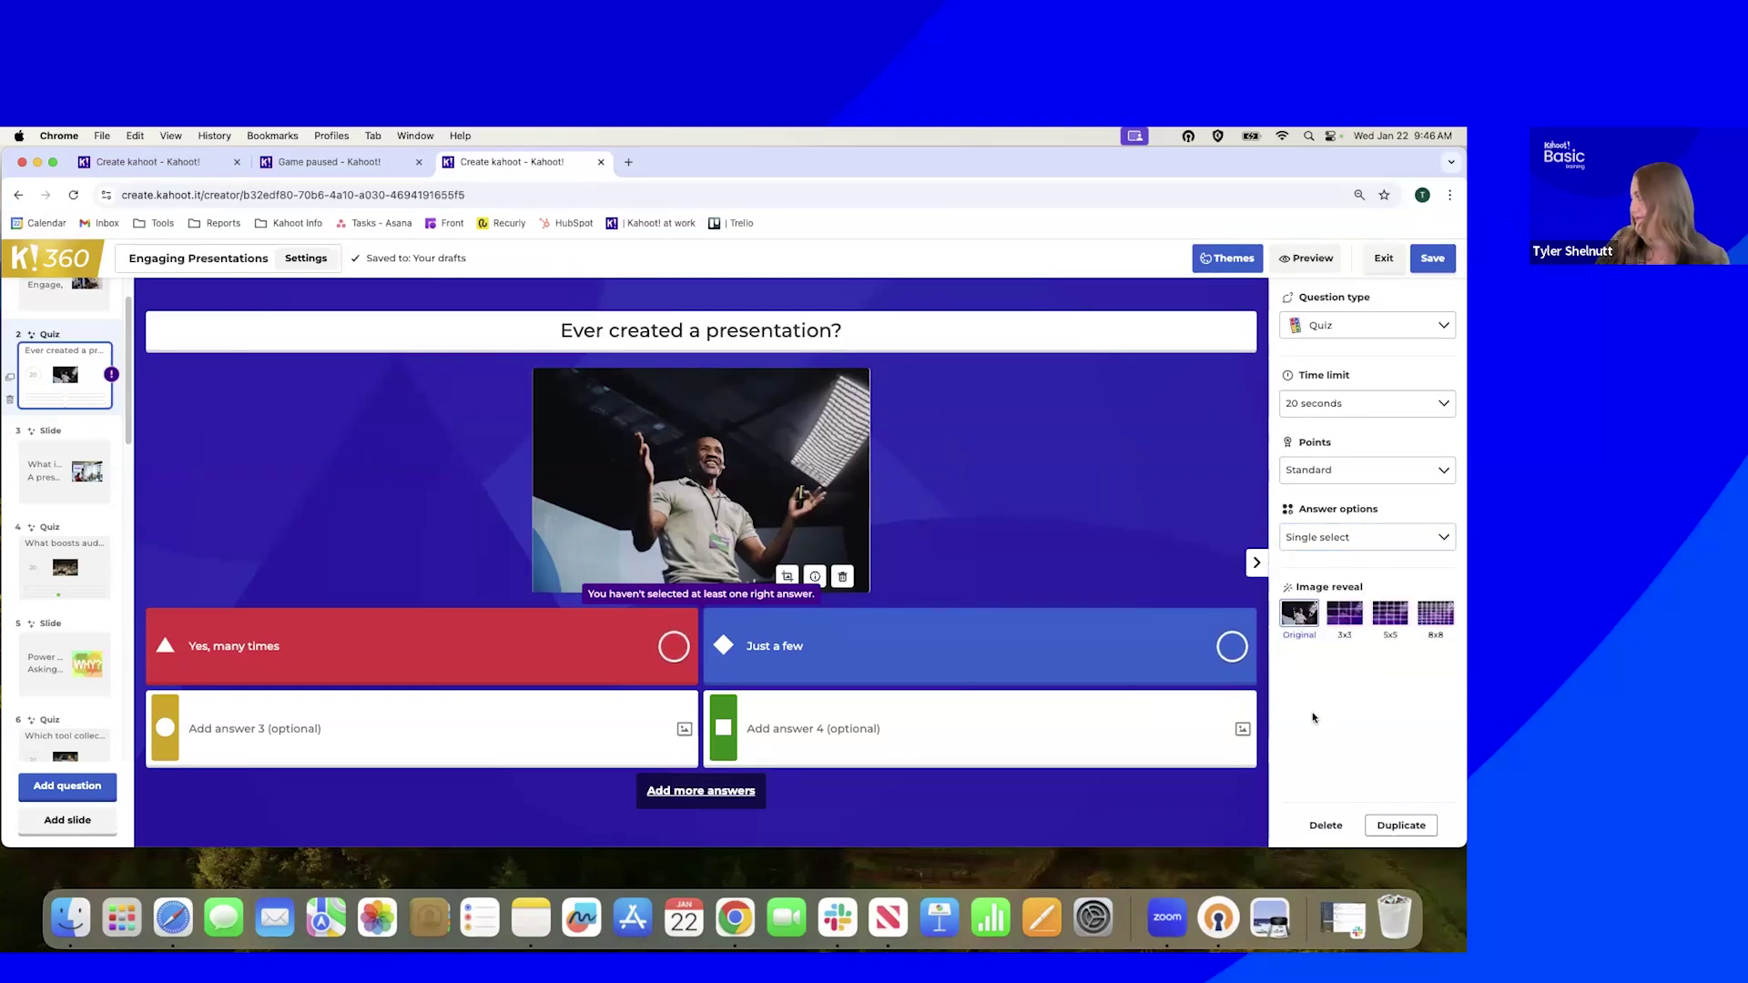
Browse the kahoot's later slides, open the "Visuals in Presentations" slide and view the layouts available for a new slide
{"action": "scroll", "coordinate": [86, 546], "scroll_direction": "up", "scroll_amount": 1}
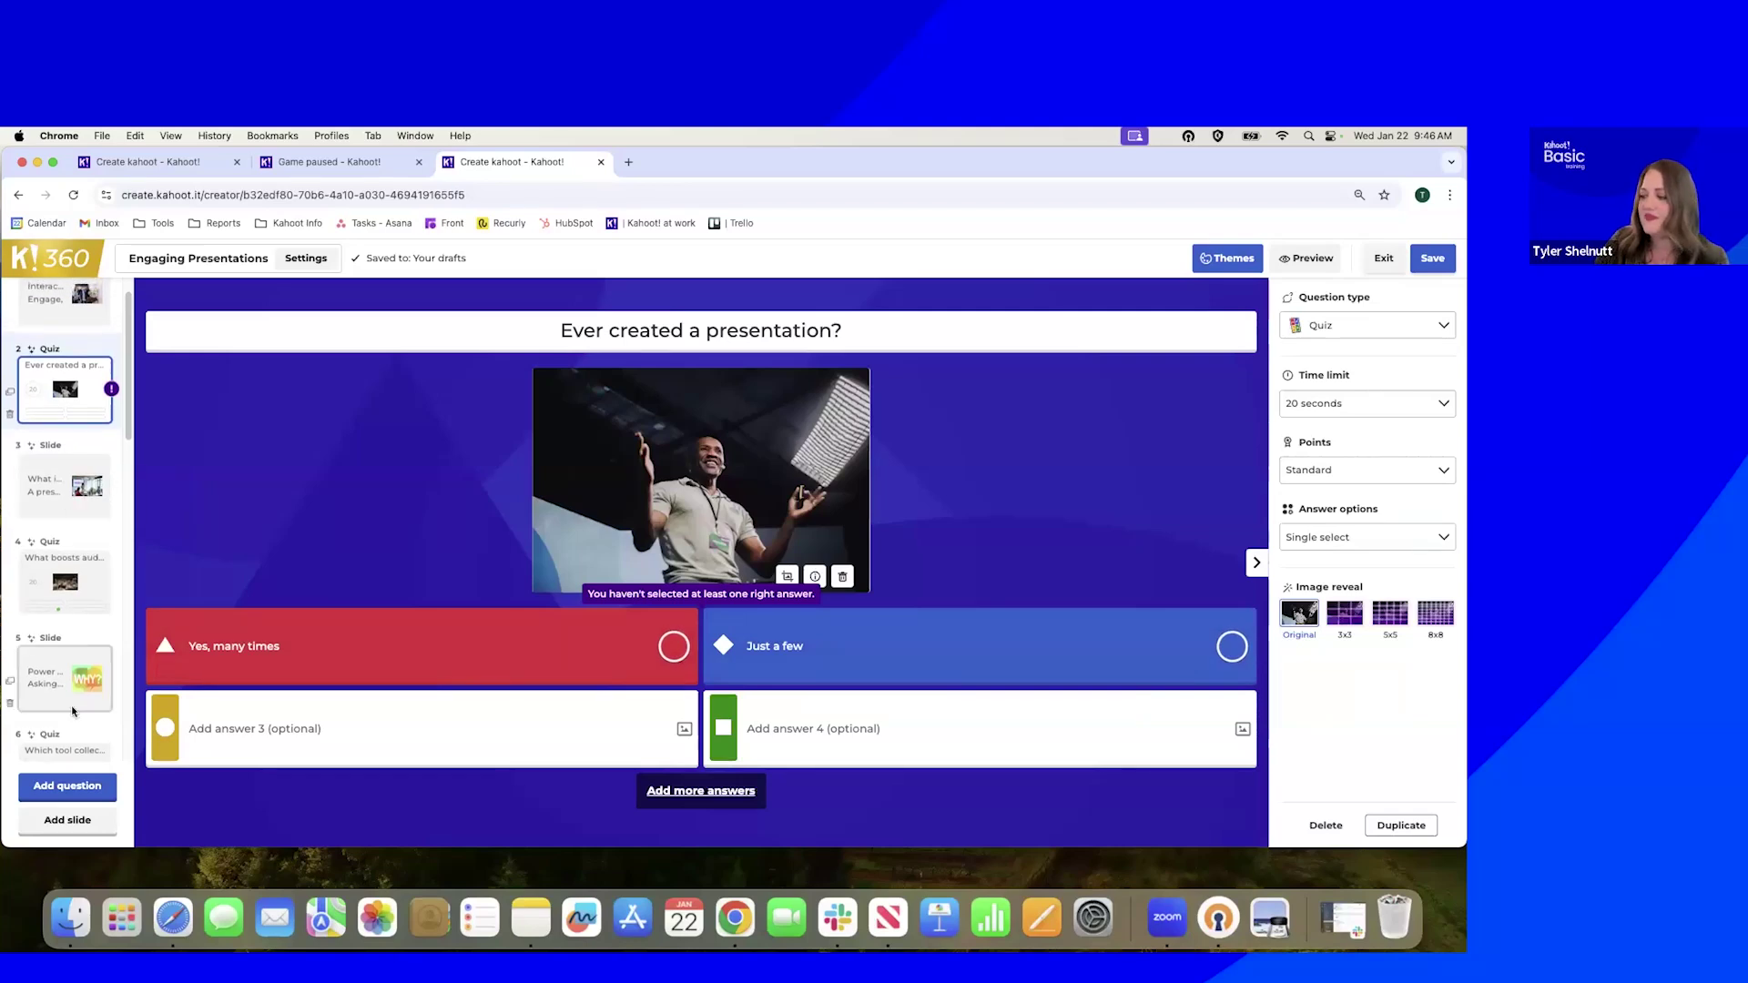
{"action": "scroll", "coordinate": [69, 632], "scroll_direction": "down", "scroll_amount": 10}
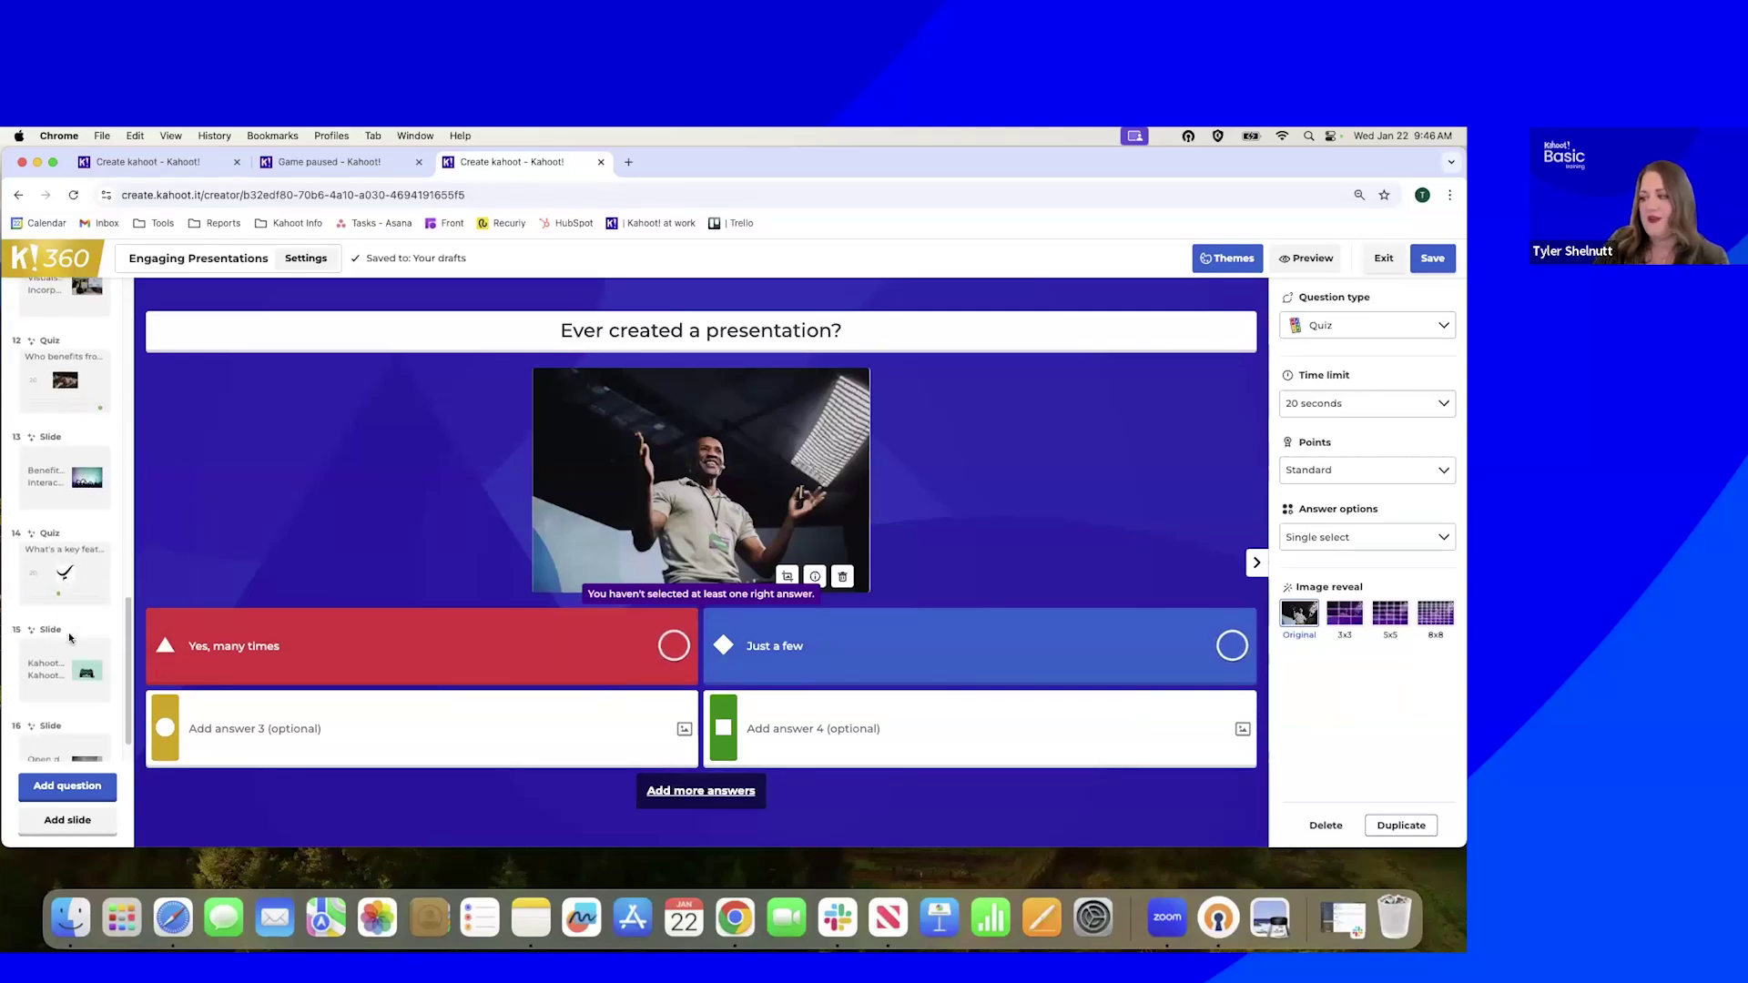
{"action": "left_click", "coordinate": [78, 481]}
{"action": "scroll", "coordinate": [79, 495], "scroll_direction": "up", "scroll_amount": 2}
{"action": "left_click", "coordinate": [79, 495]}
{"action": "scroll", "coordinate": [77, 491], "scroll_direction": "up", "scroll_amount": 2}
{"action": "left_click", "coordinate": [74, 481]}
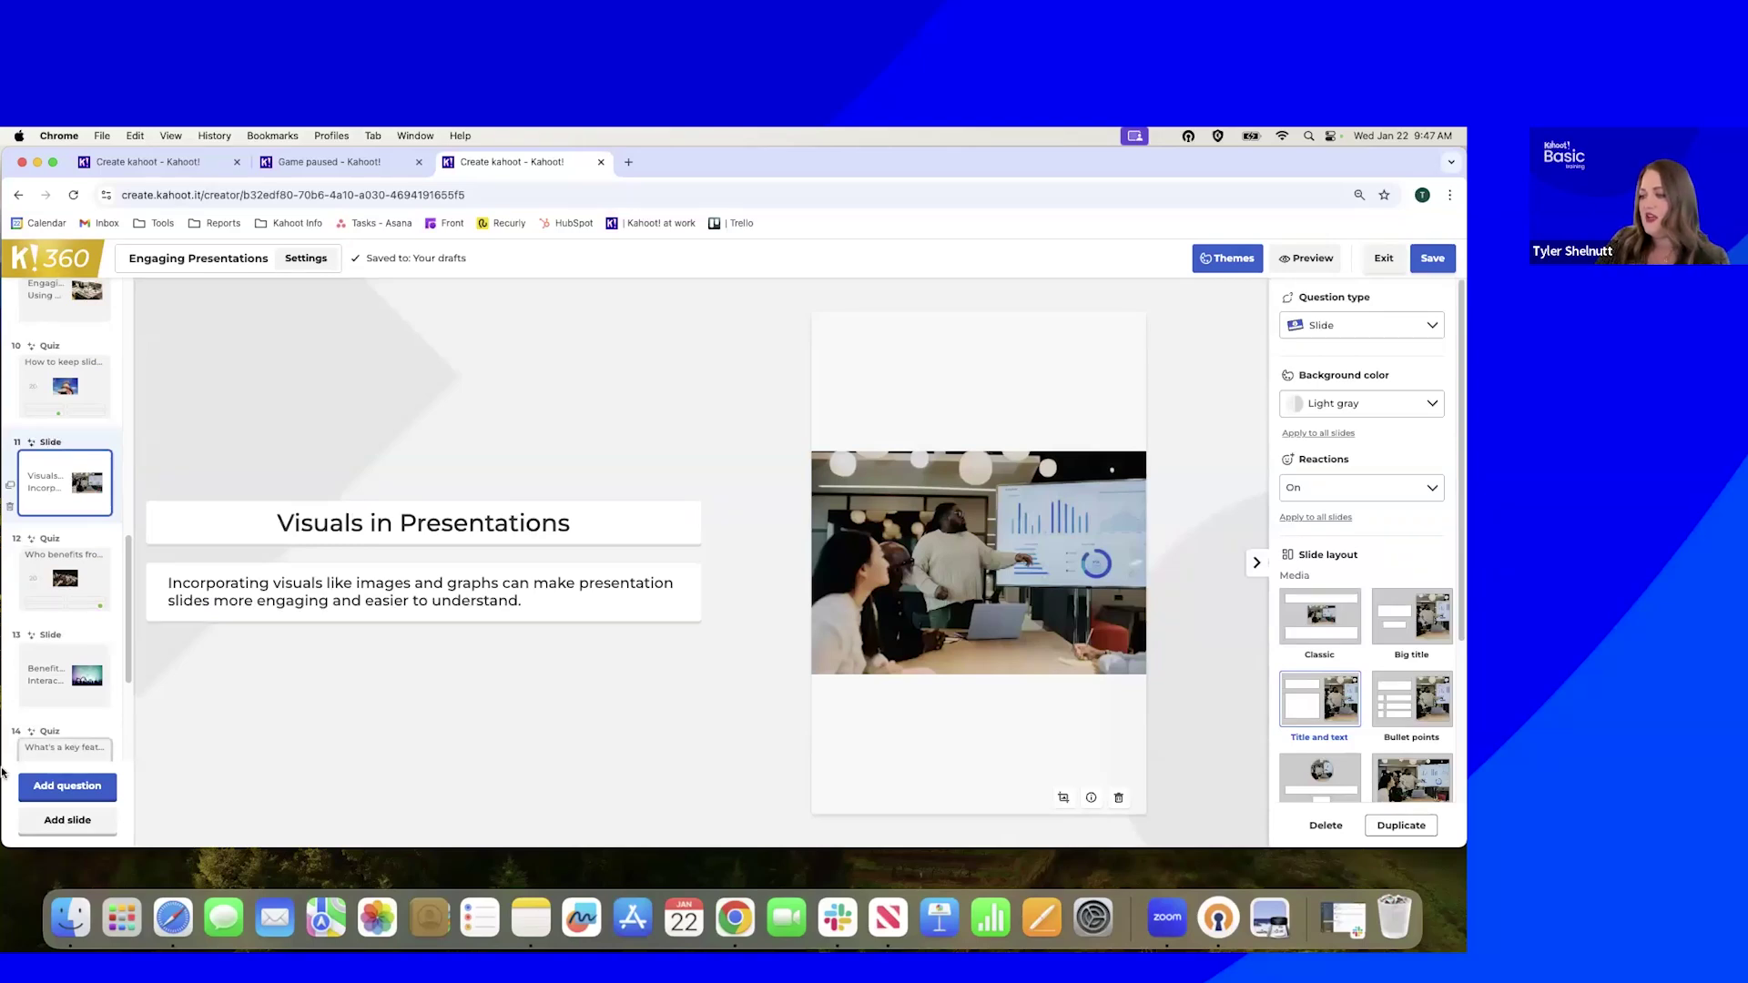
{"action": "left_click", "coordinate": [76, 794]}
{"action": "left_click", "coordinate": [73, 823]}
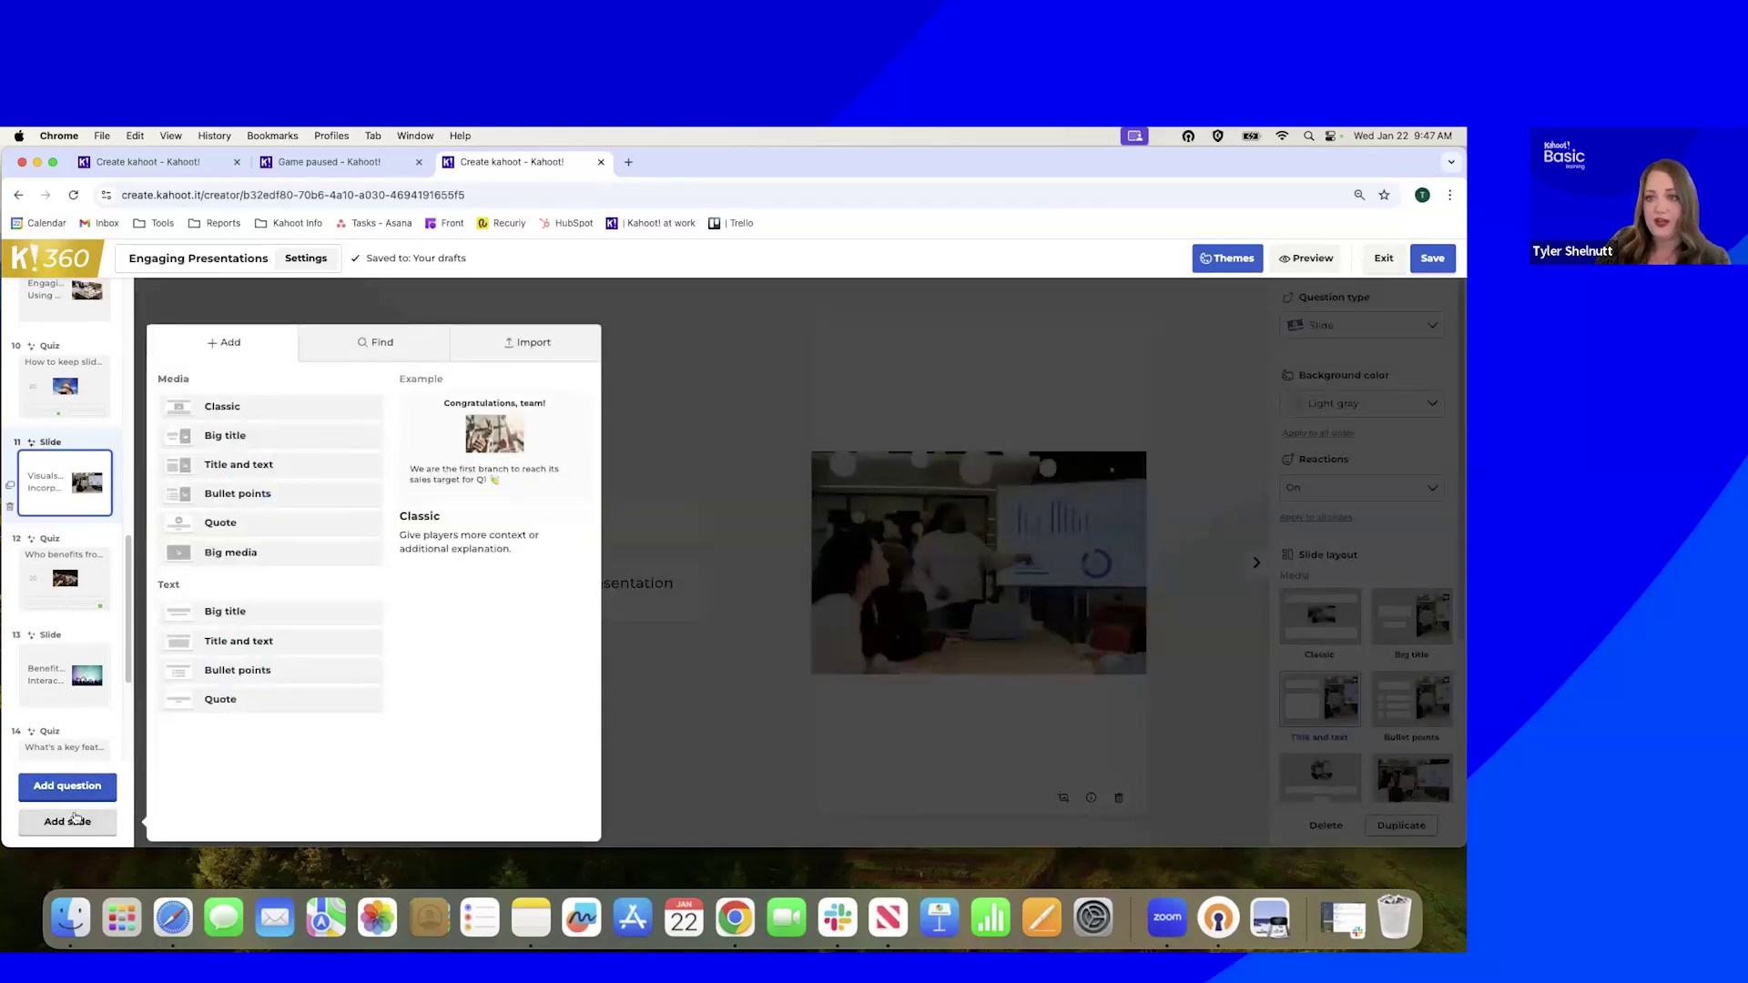
Reorder the quizzes around the "Visuals in Presentations" slide, placing "Who benefits from interactive presentations?" before it and the "How to keep slid..." quiz after it
{"action": "left_click_drag", "start_coordinate": [82, 578], "coordinate": [74, 381]}
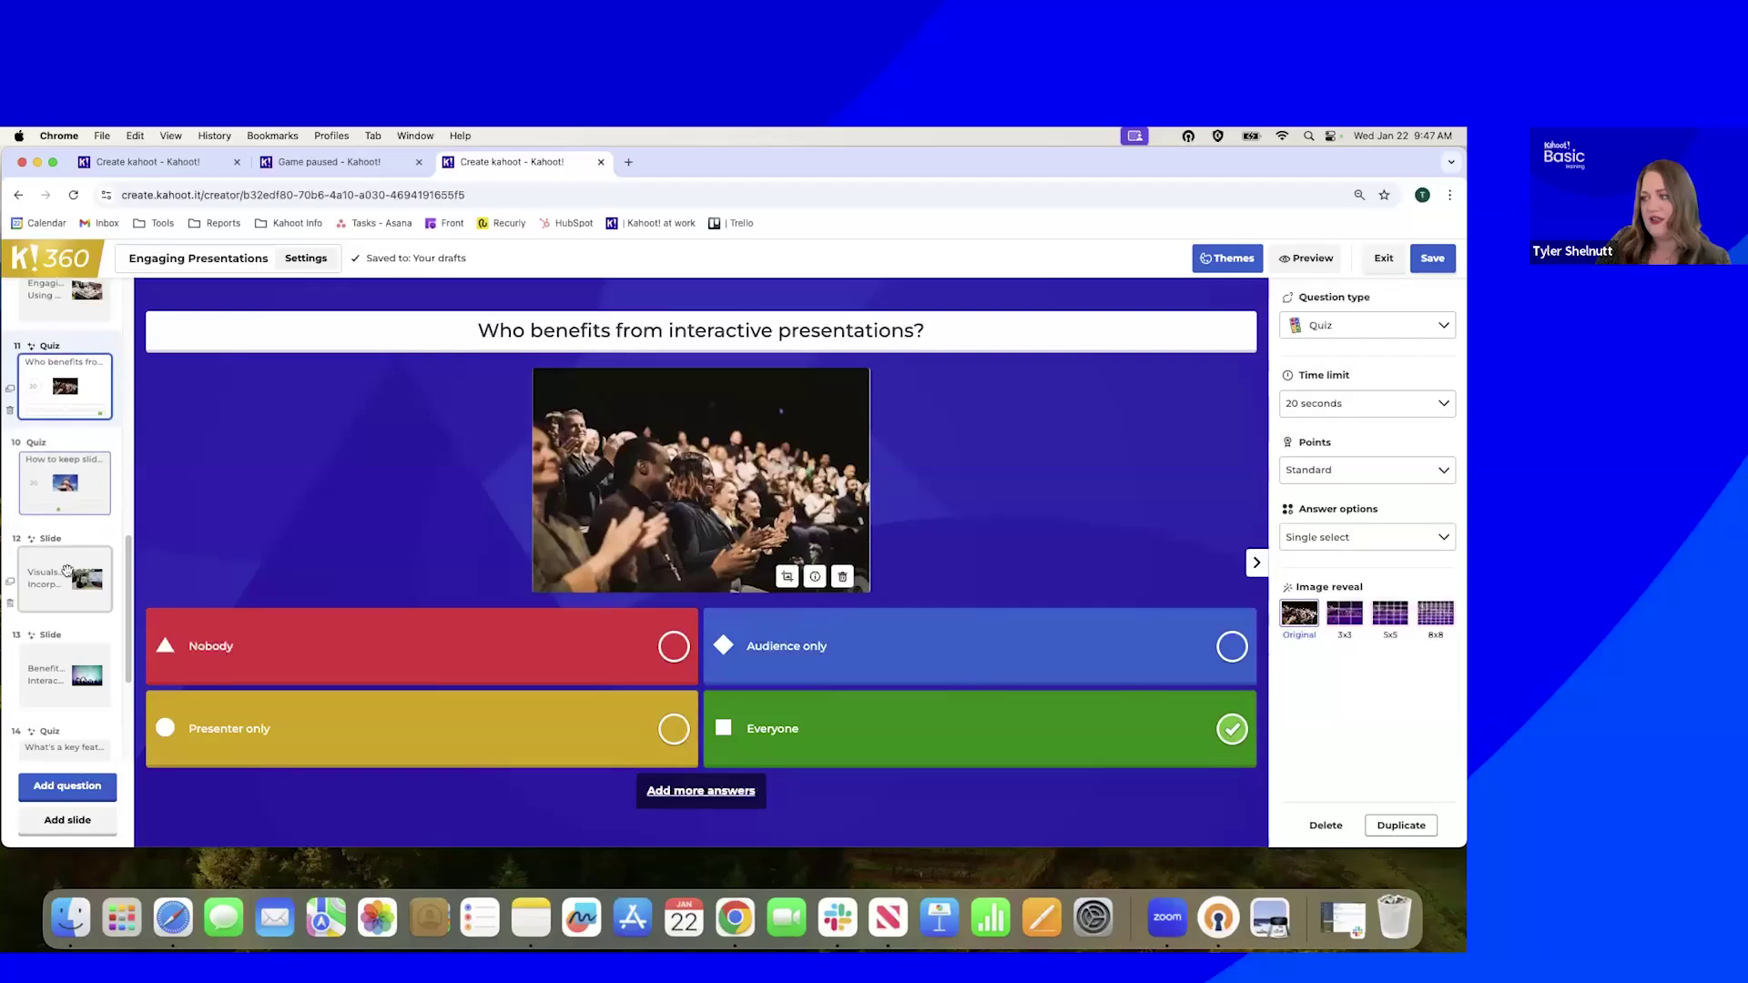
{"action": "left_click", "coordinate": [79, 479]}
{"action": "left_click_drag", "start_coordinate": [79, 479], "coordinate": [78, 574]}
{"action": "left_click_drag", "start_coordinate": [91, 435], "coordinate": [87, 435]}
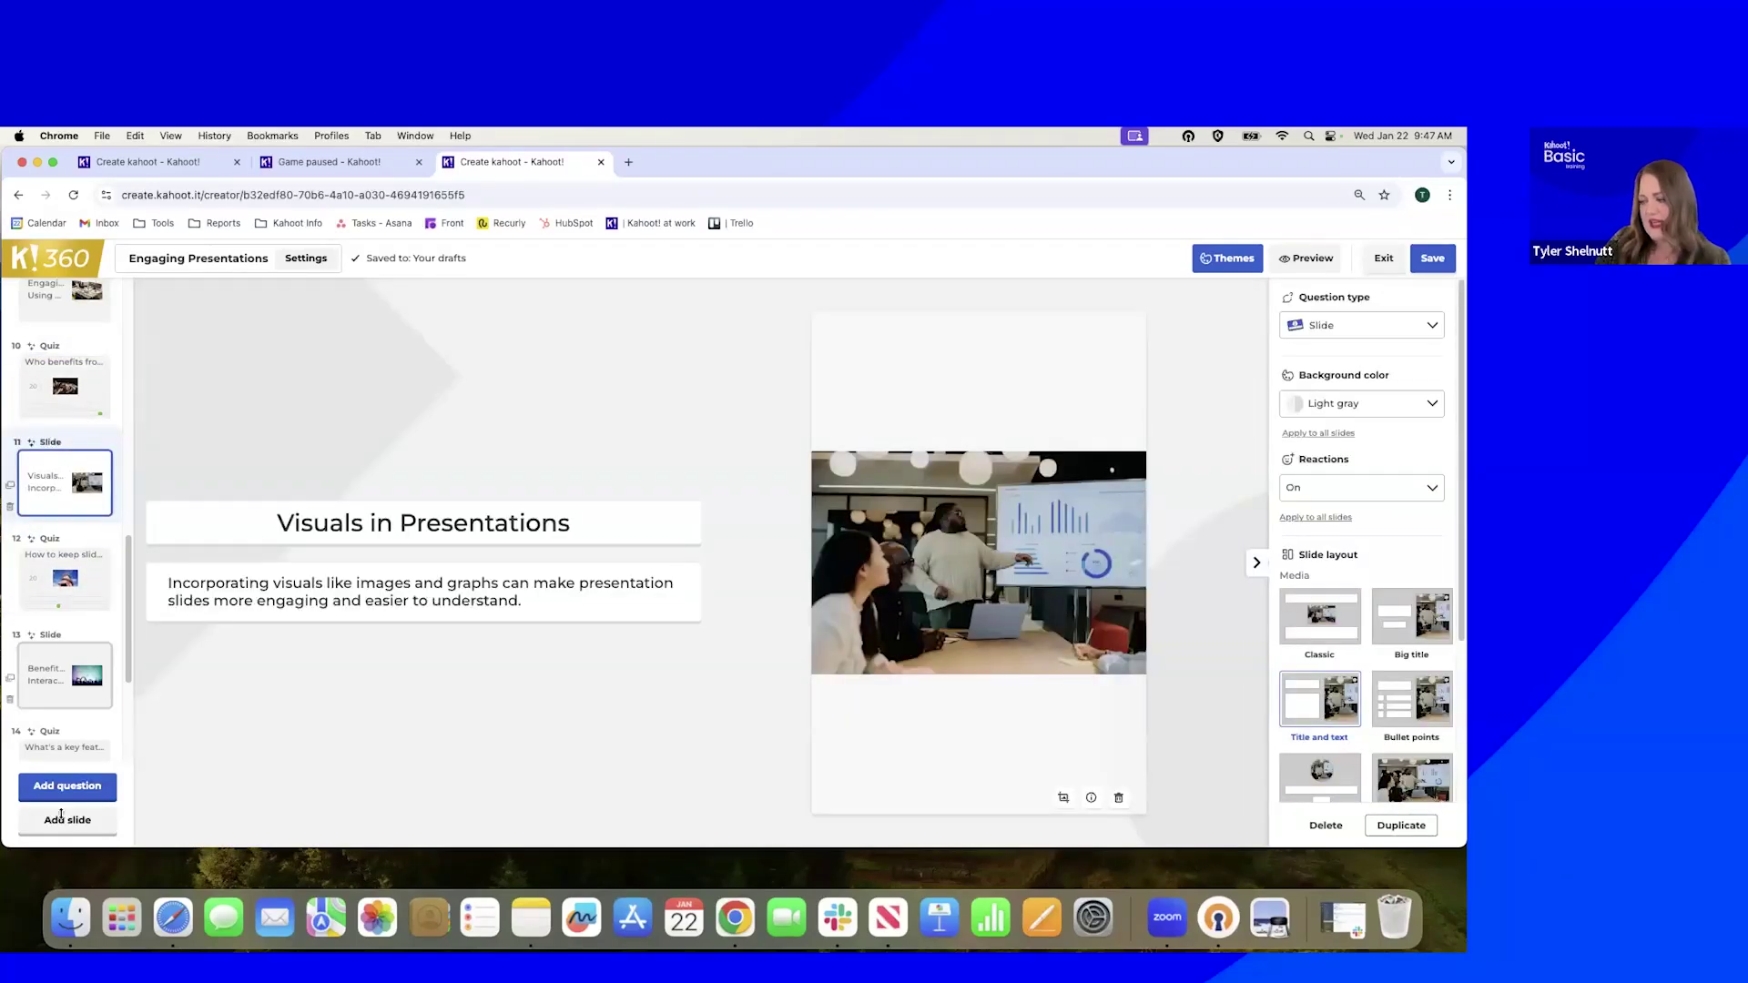
Search existing slides for "introduction", limit the search to My library, and try to add the "This is Introduction to Kahoot" slide
{"action": "left_click", "coordinate": [77, 822]}
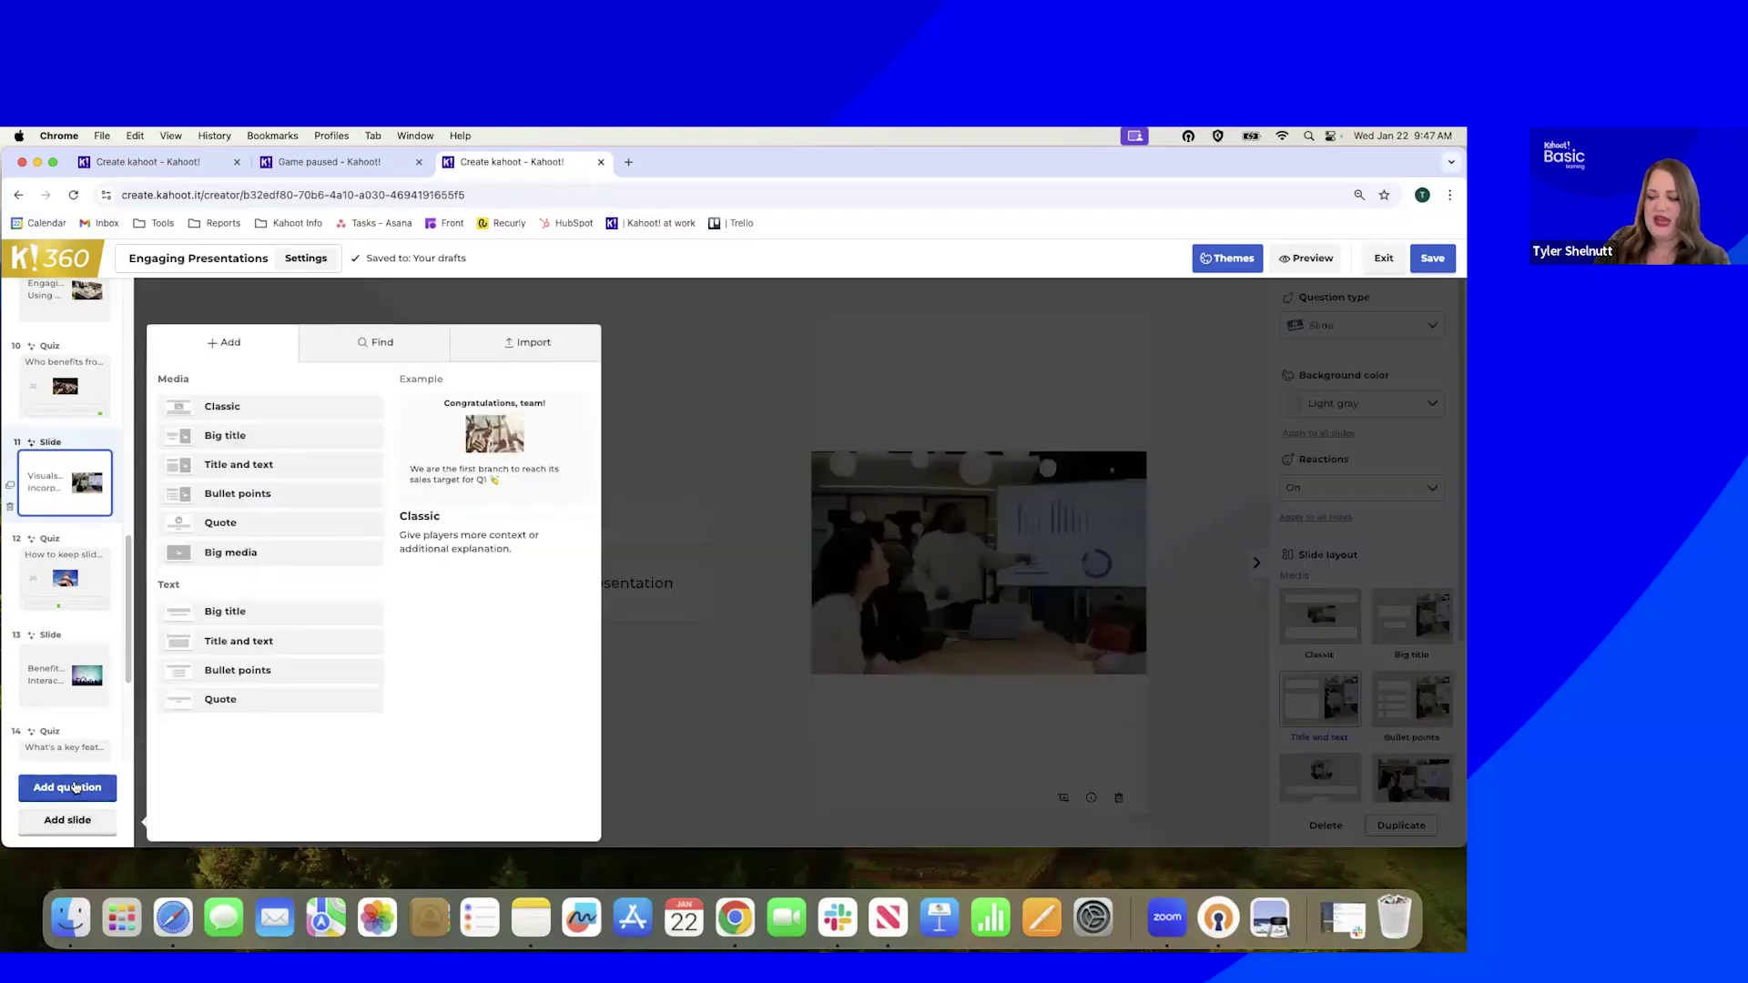
{"action": "left_click", "coordinate": [374, 343]}
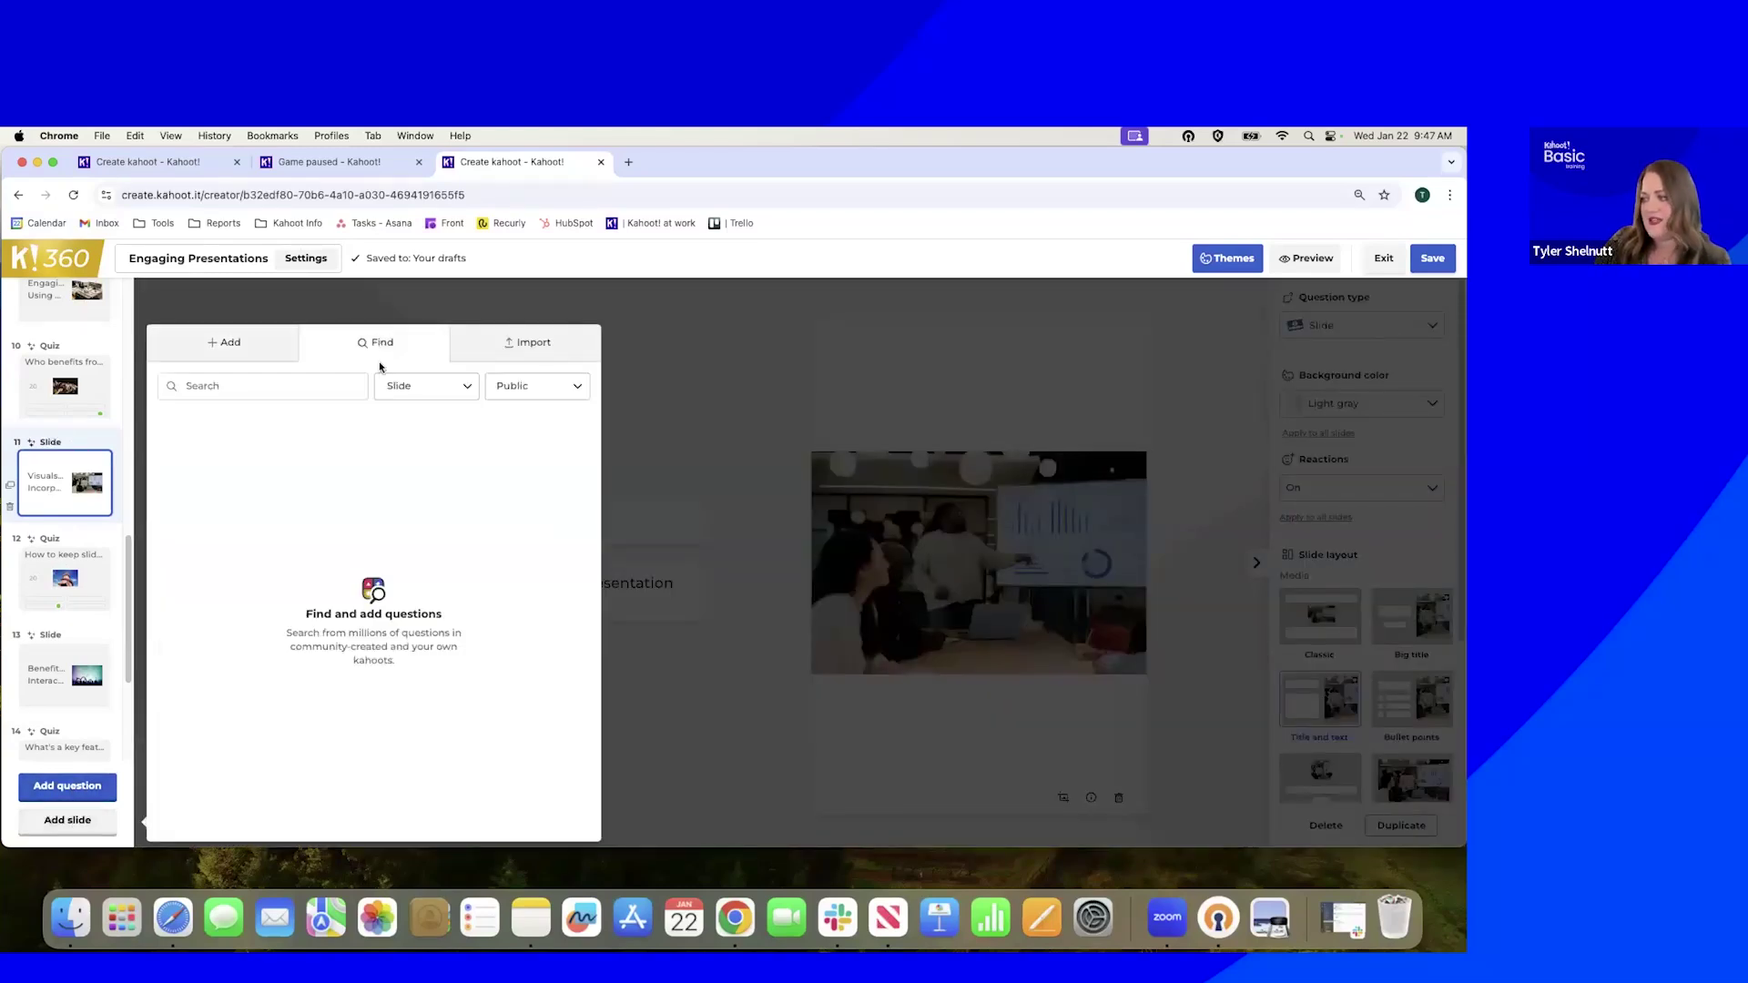
{"action": "left_click", "coordinate": [290, 386]}
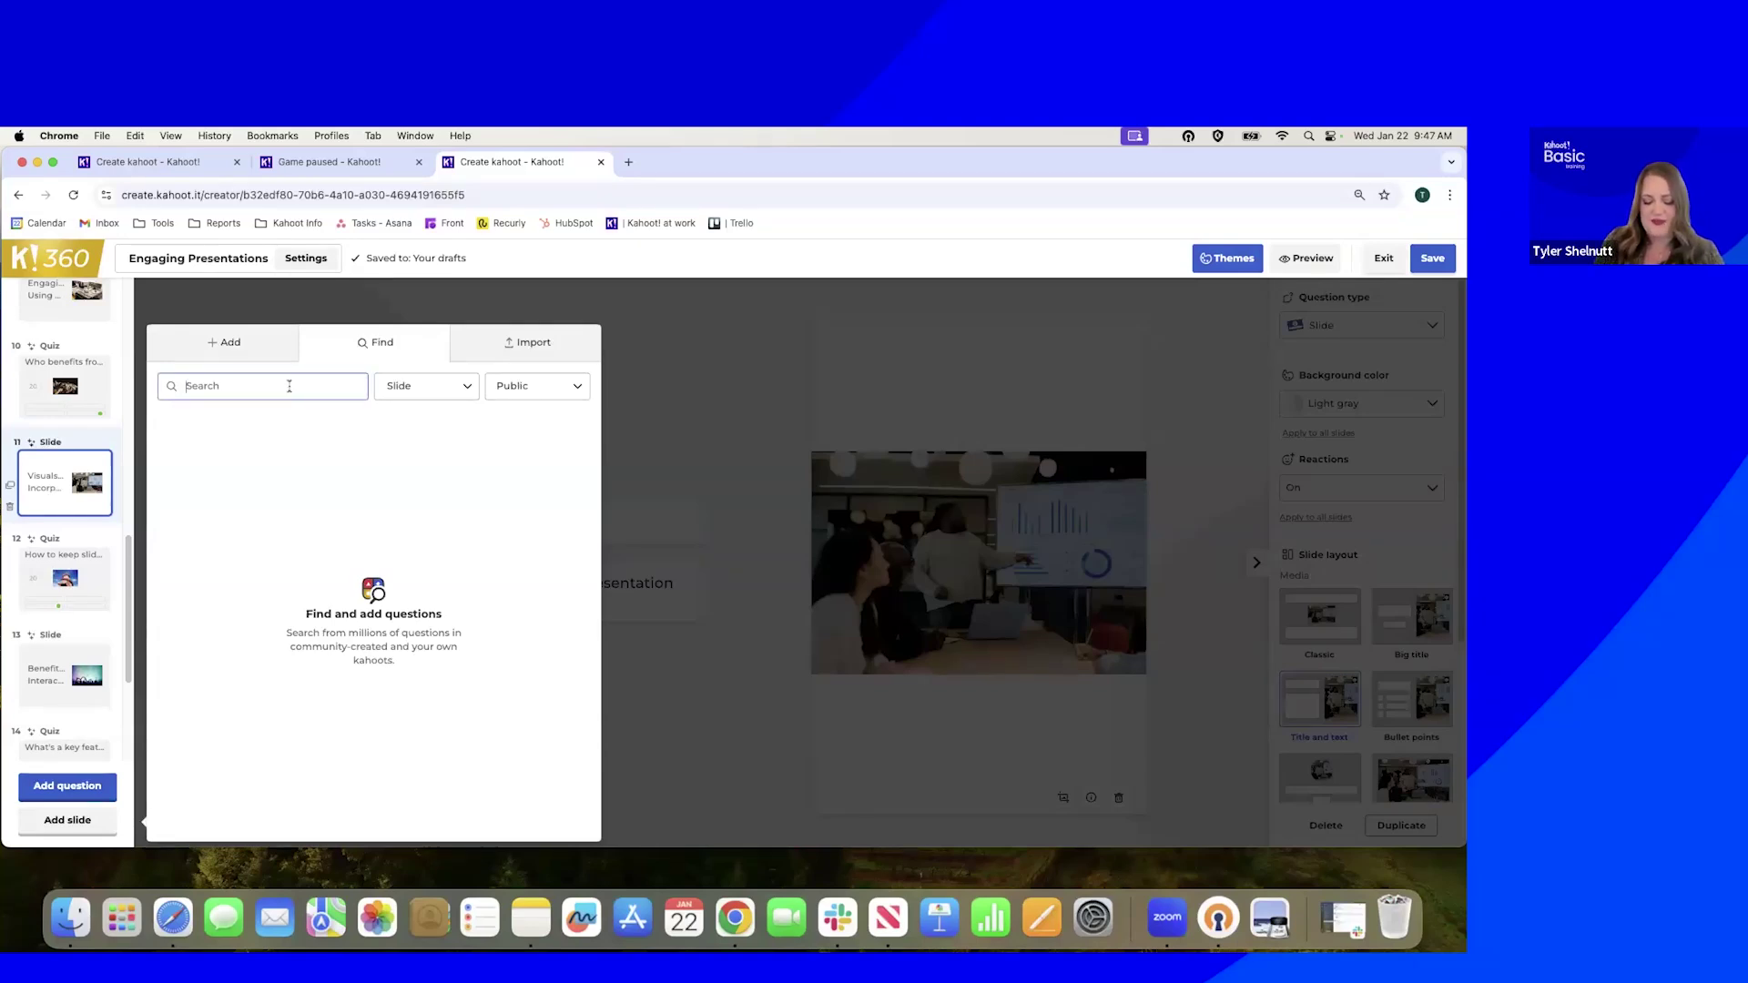
{"action": "type", "text": "introduction"}
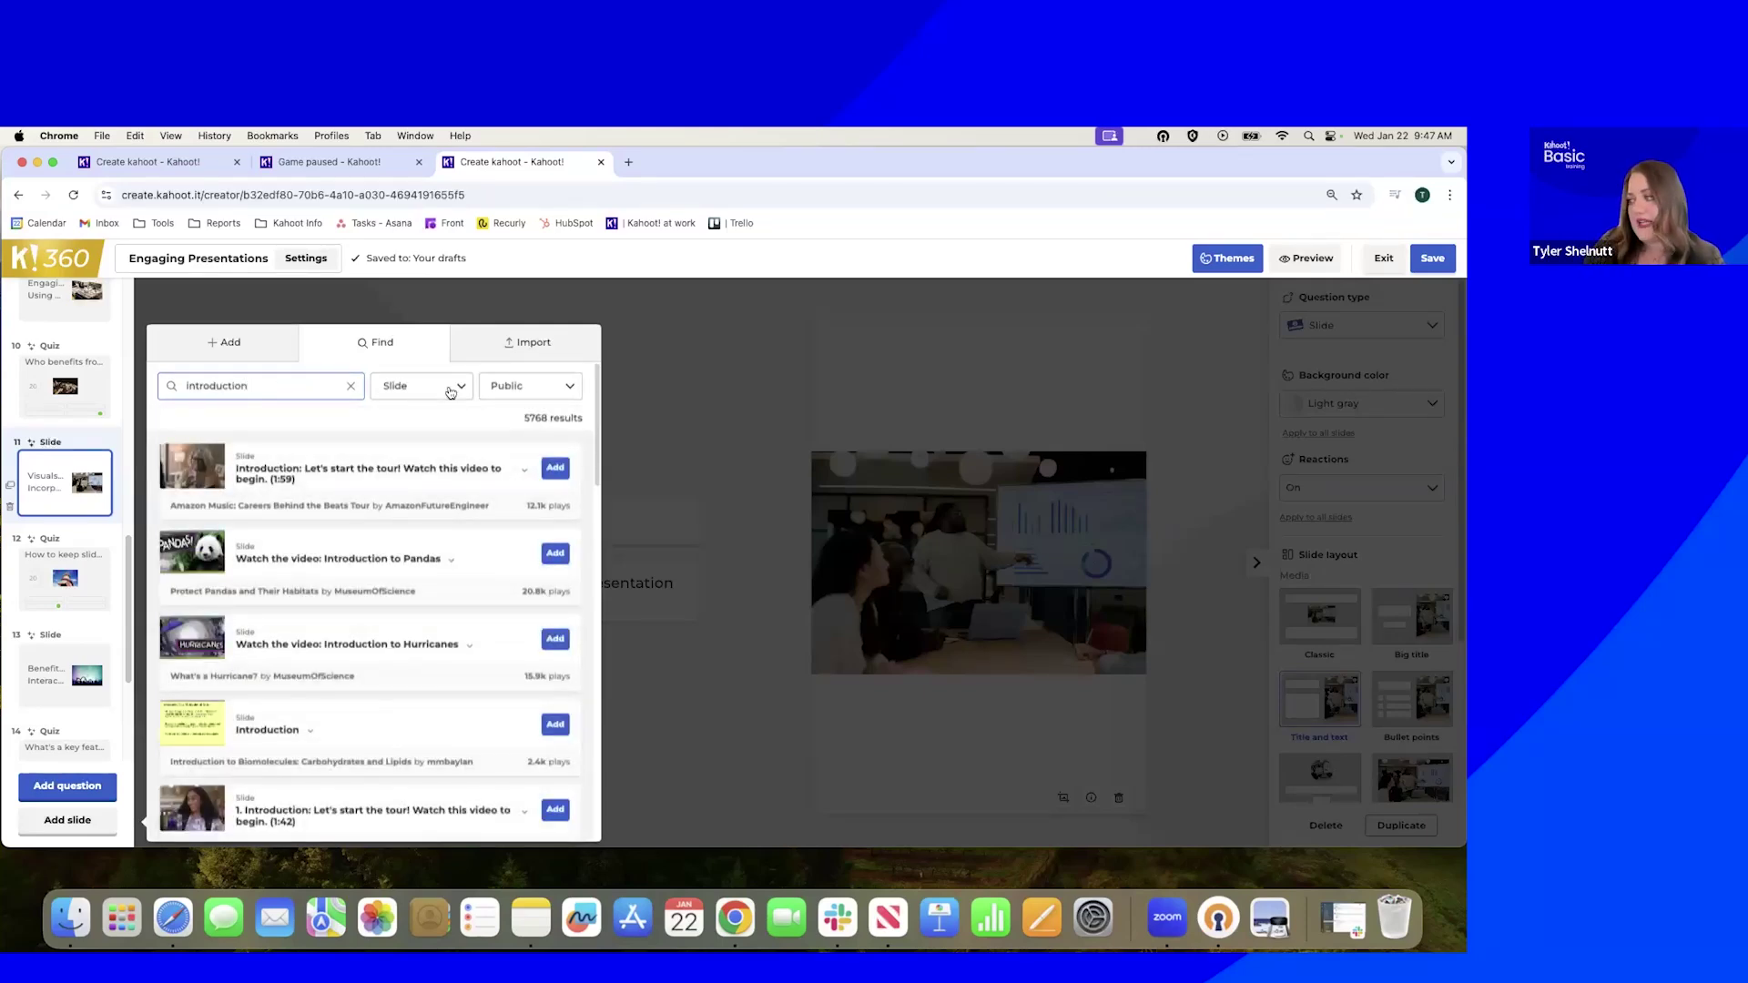
{"action": "left_click", "coordinate": [552, 392]}
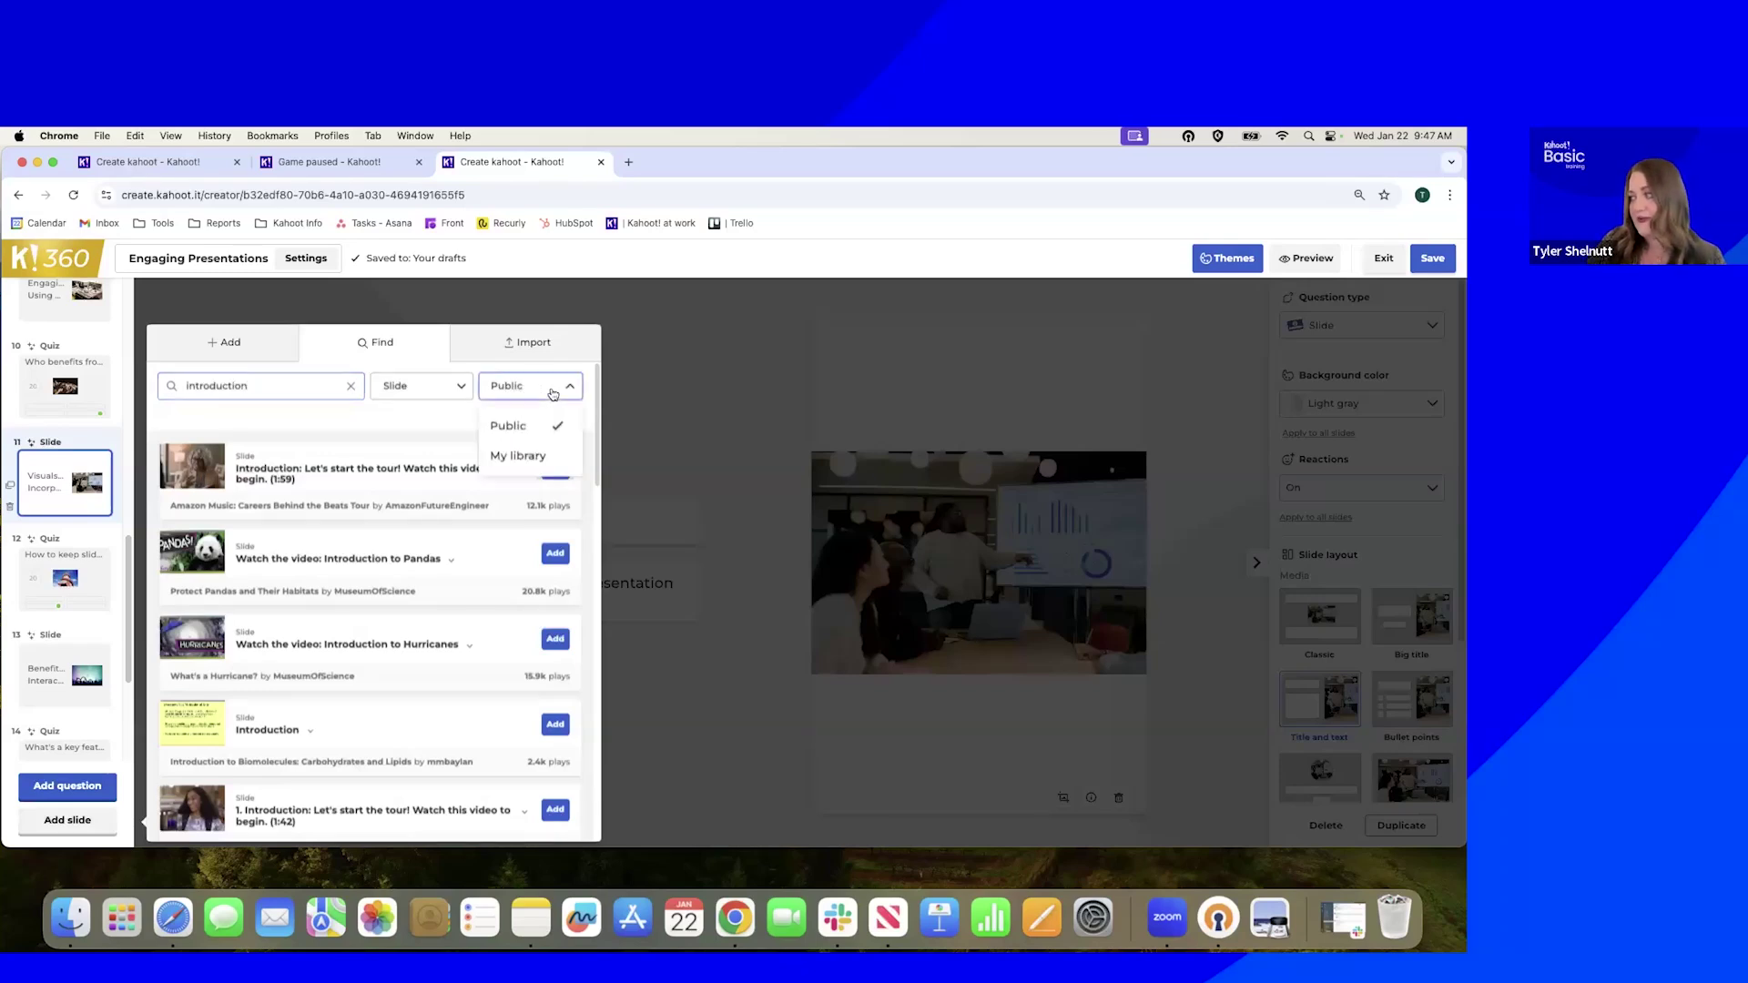
{"action": "left_click", "coordinate": [516, 455]}
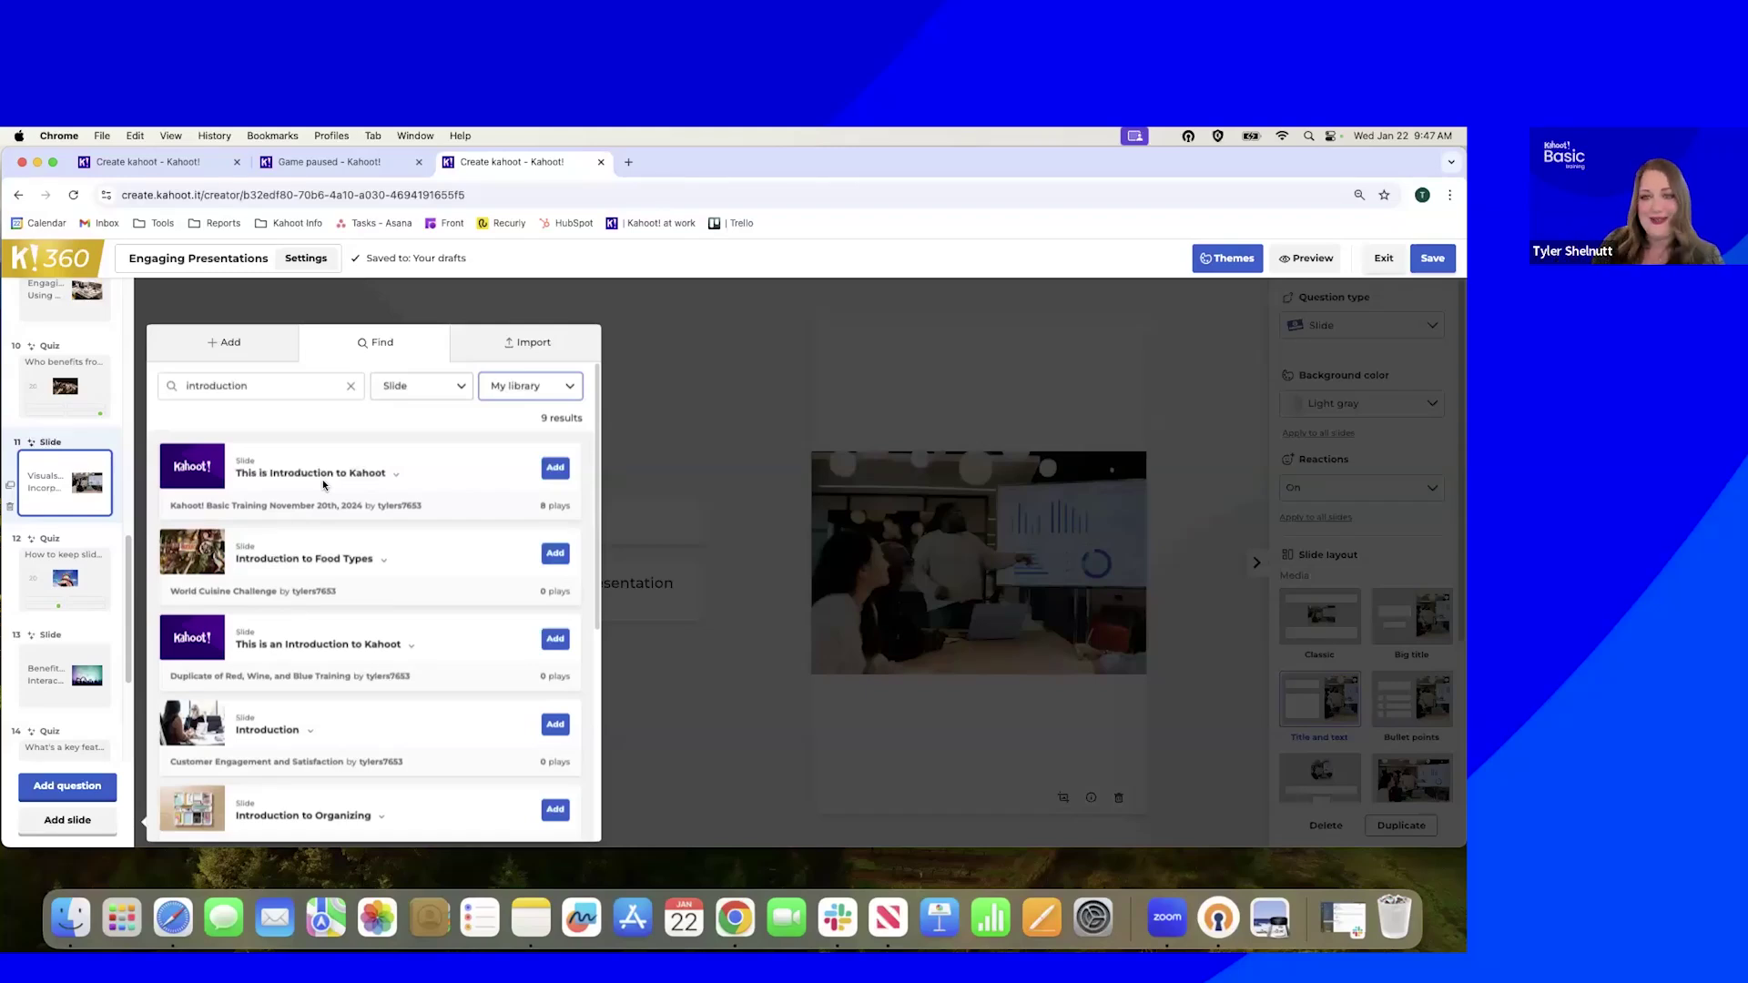
{"action": "left_click", "coordinate": [555, 468]}
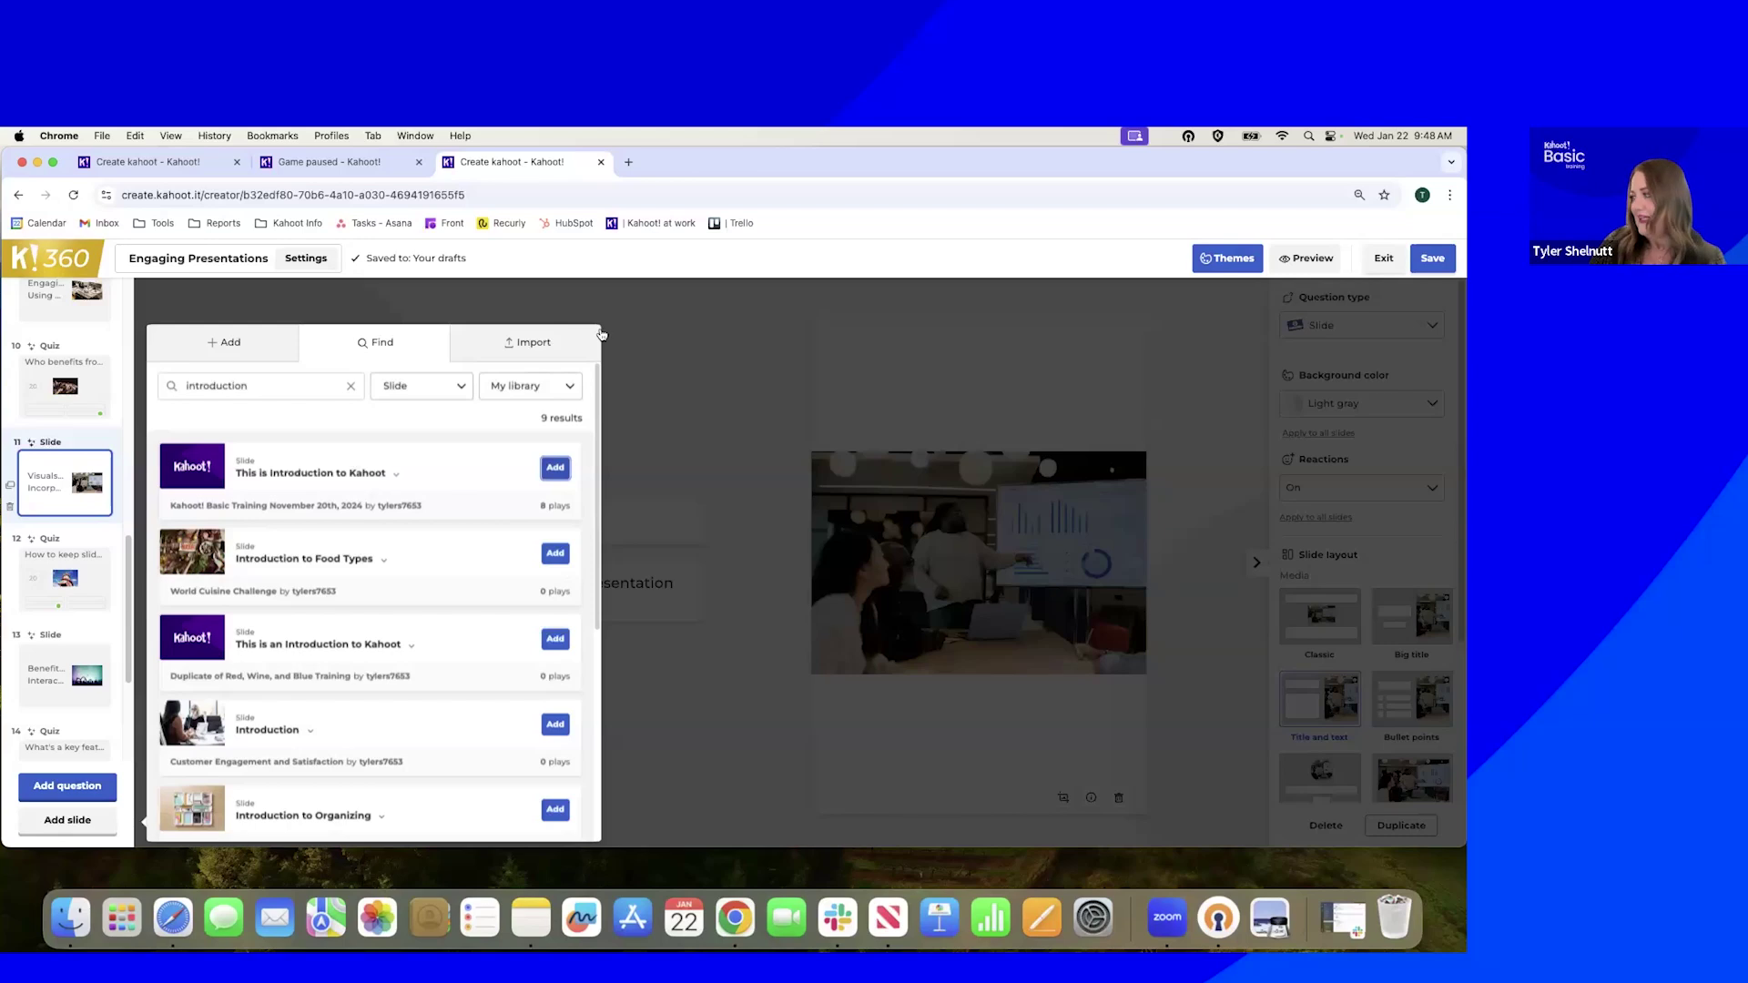
{"action": "left_click", "coordinate": [717, 373]}
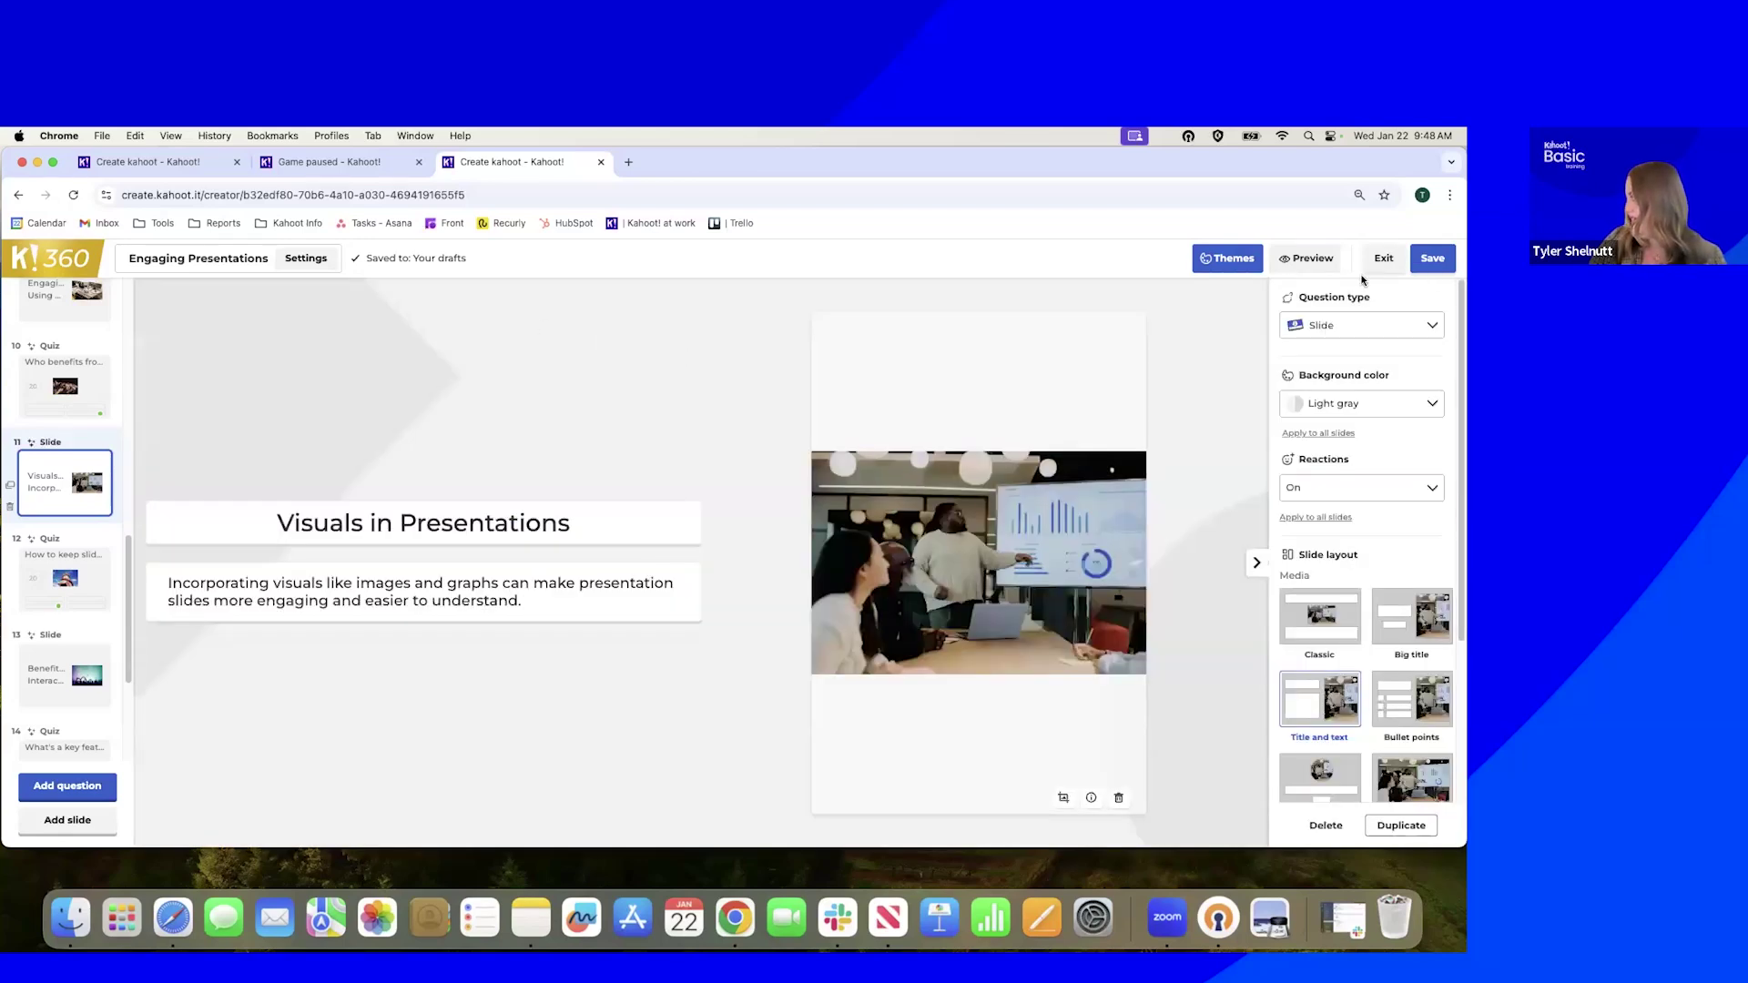
Preview the "Visuals in Presentations" slide, and fix the incomplete second quiz by marking "Yes, many times" as its correct answer
{"action": "left_click", "coordinate": [1314, 261]}
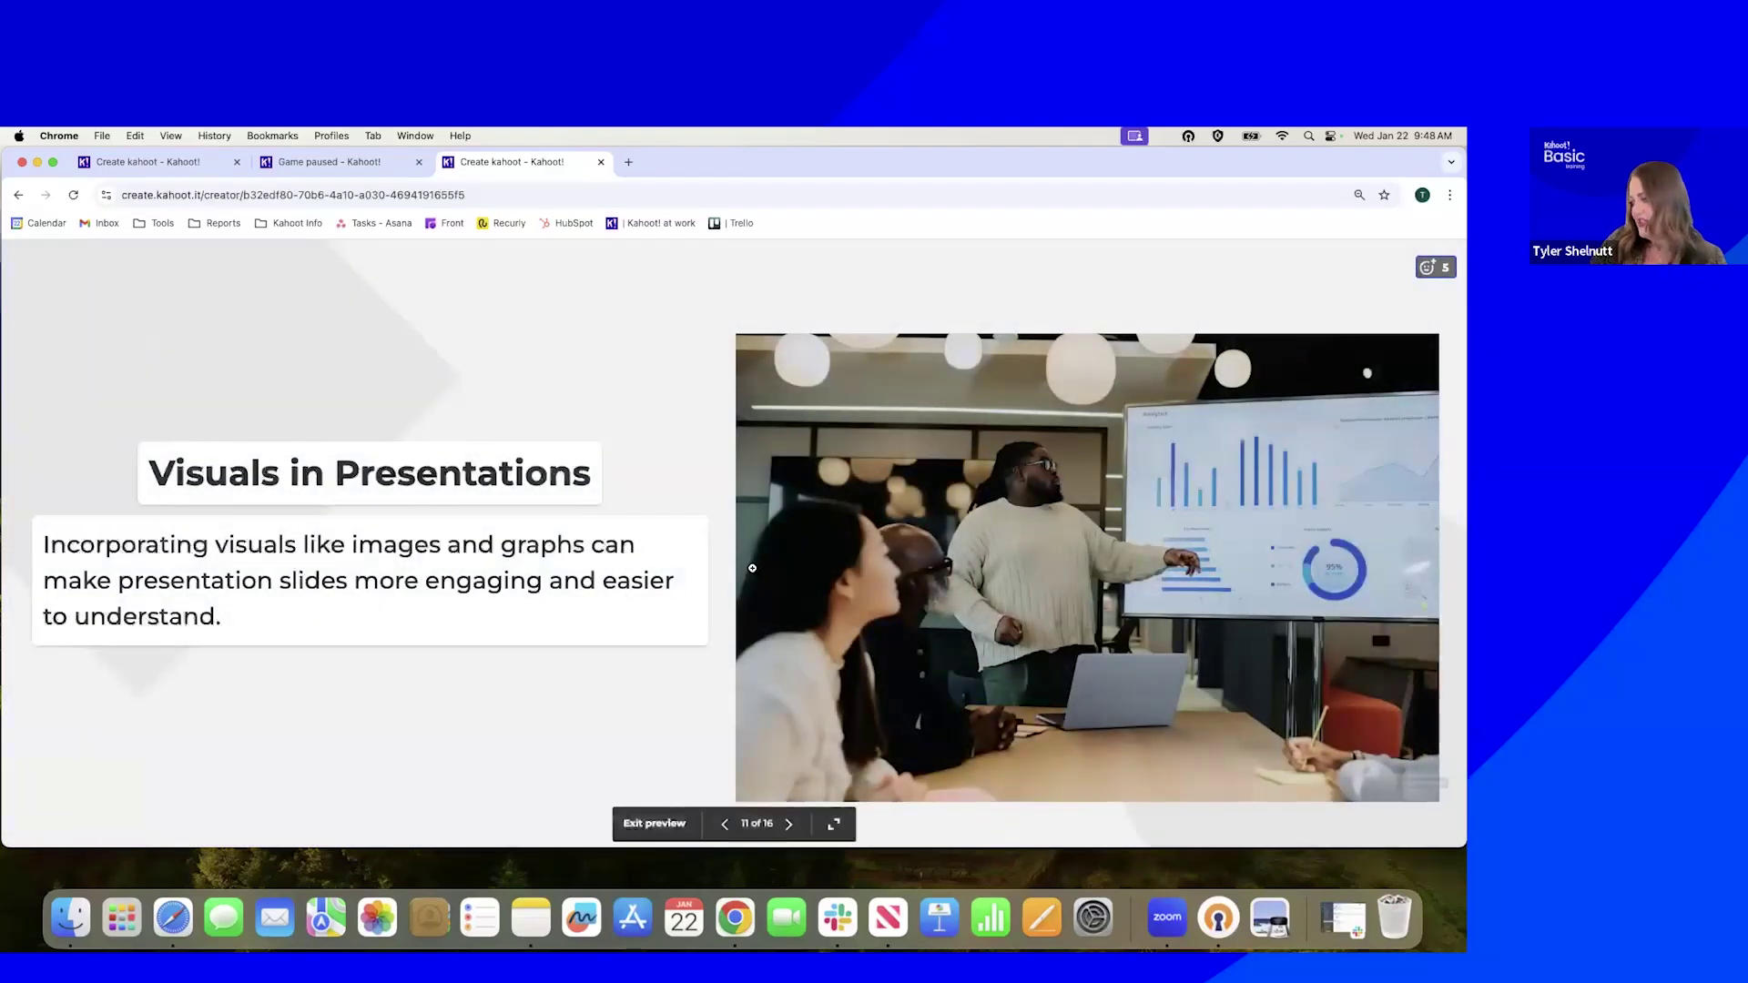
{"action": "left_click", "coordinate": [651, 823]}
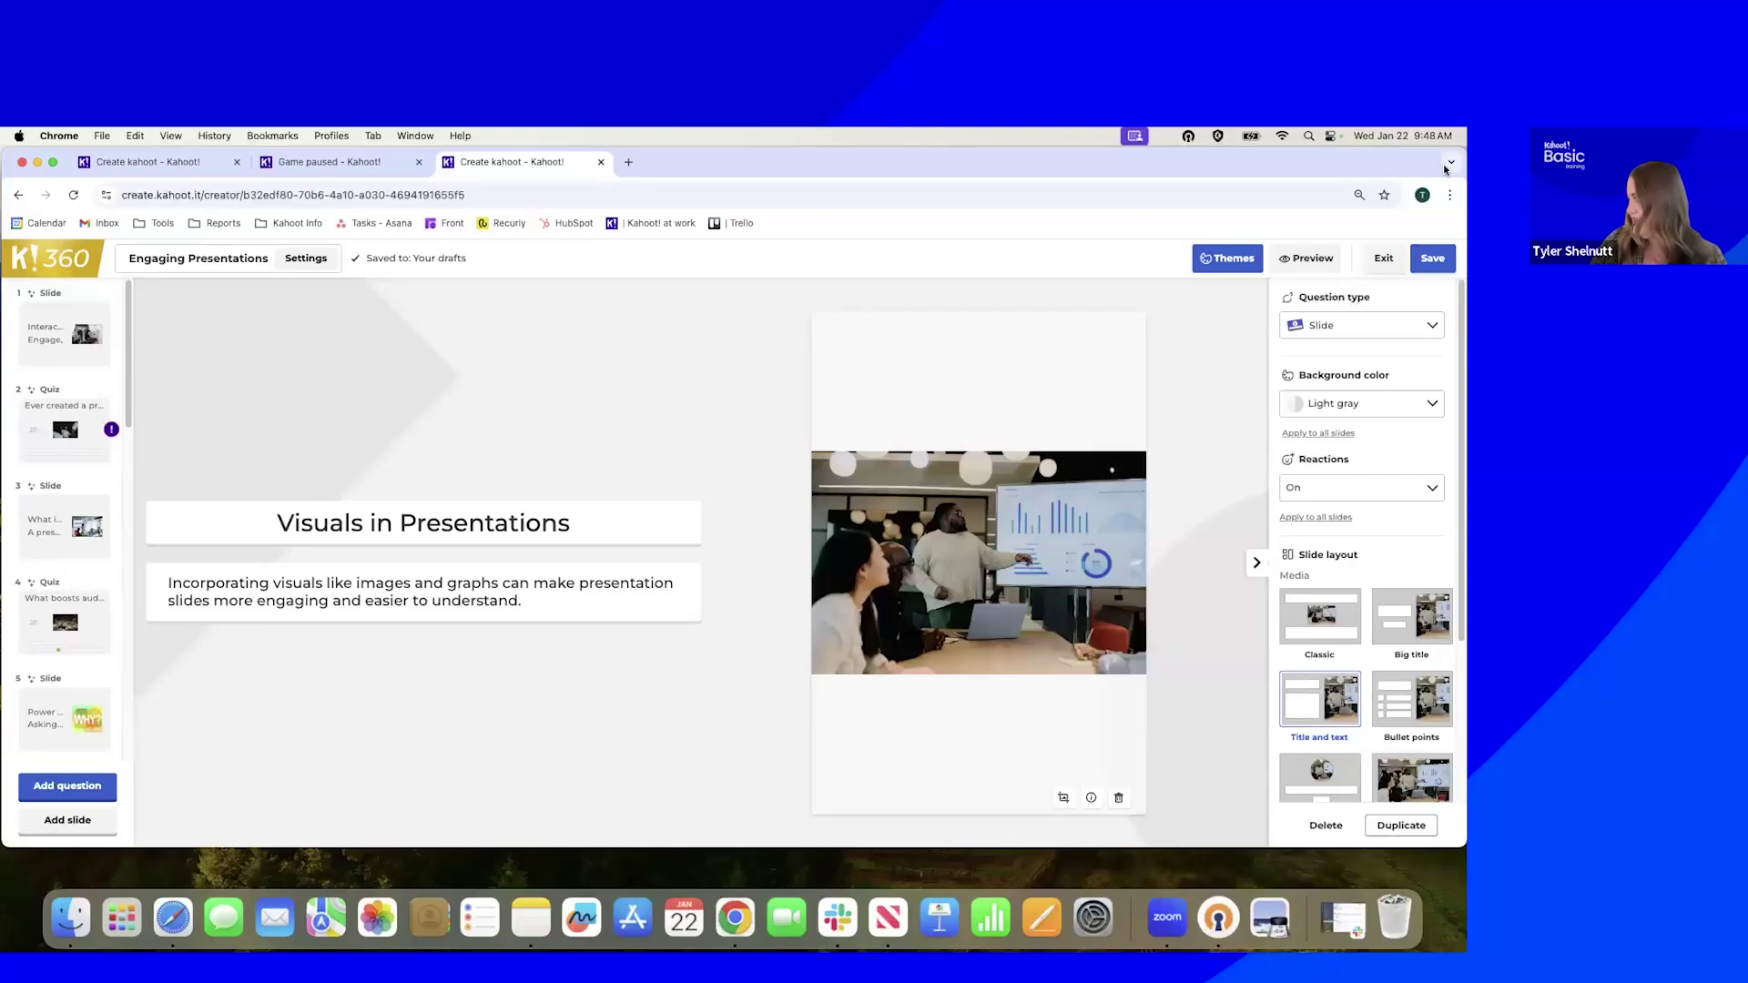
{"action": "left_click", "coordinate": [1433, 261]}
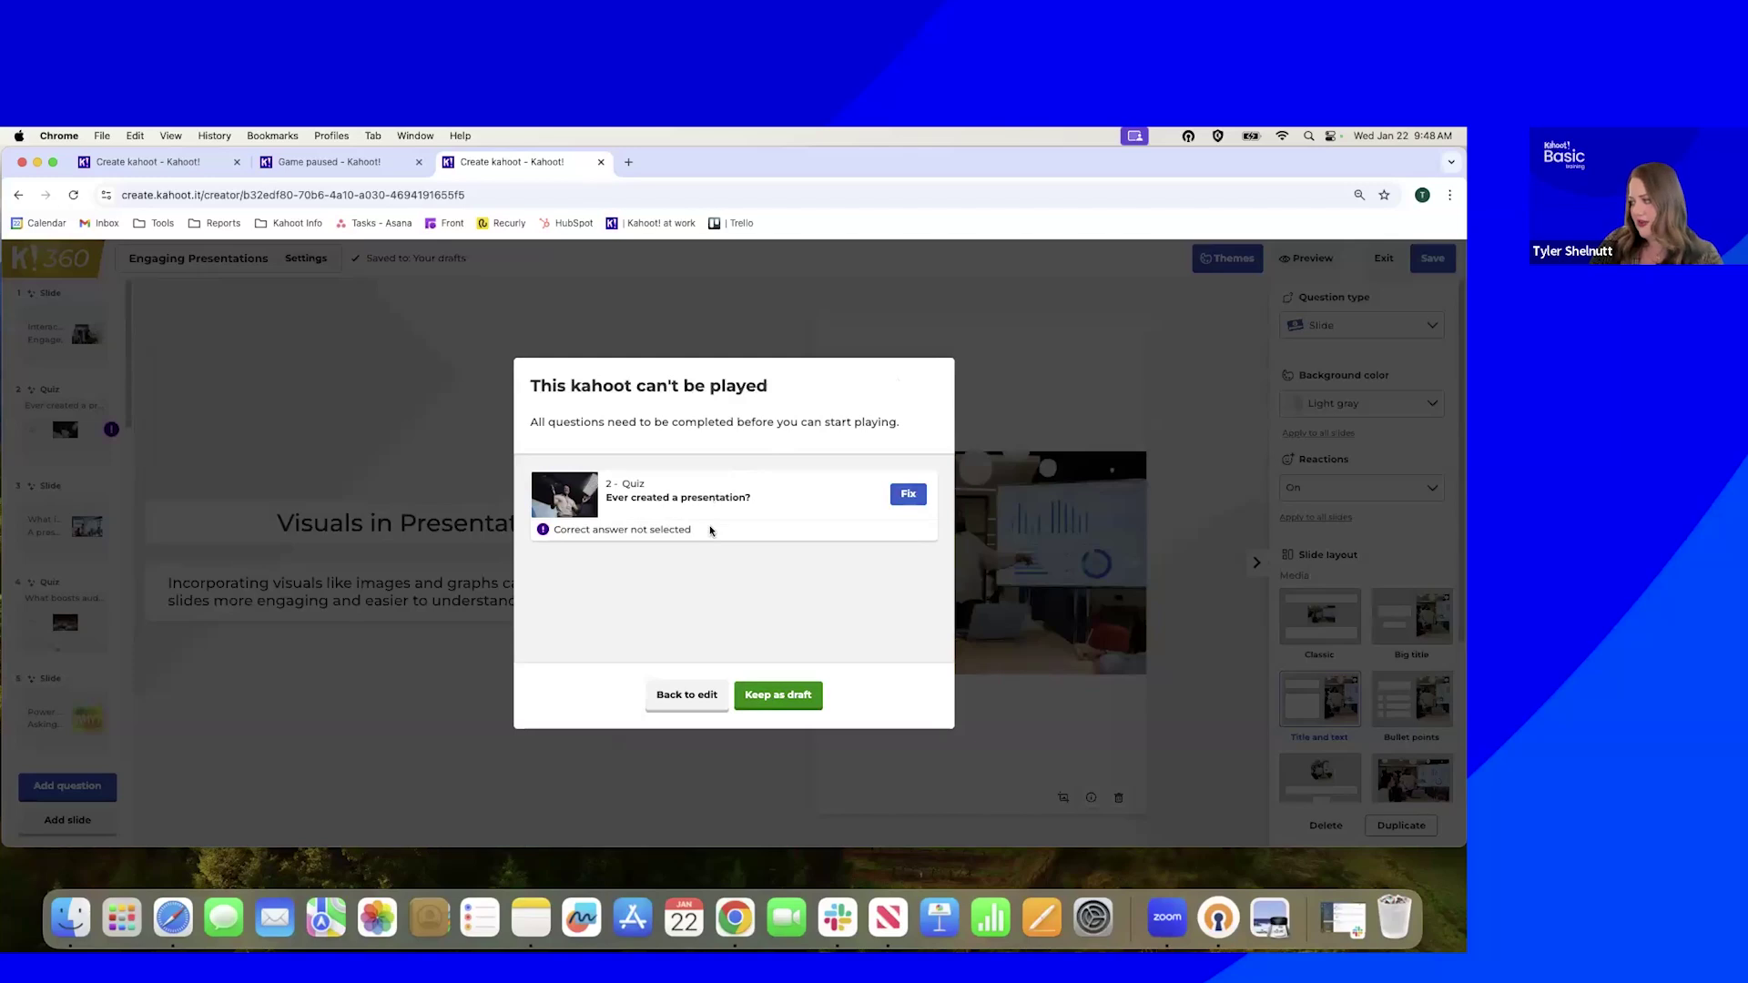
{"action": "left_click", "coordinate": [909, 495]}
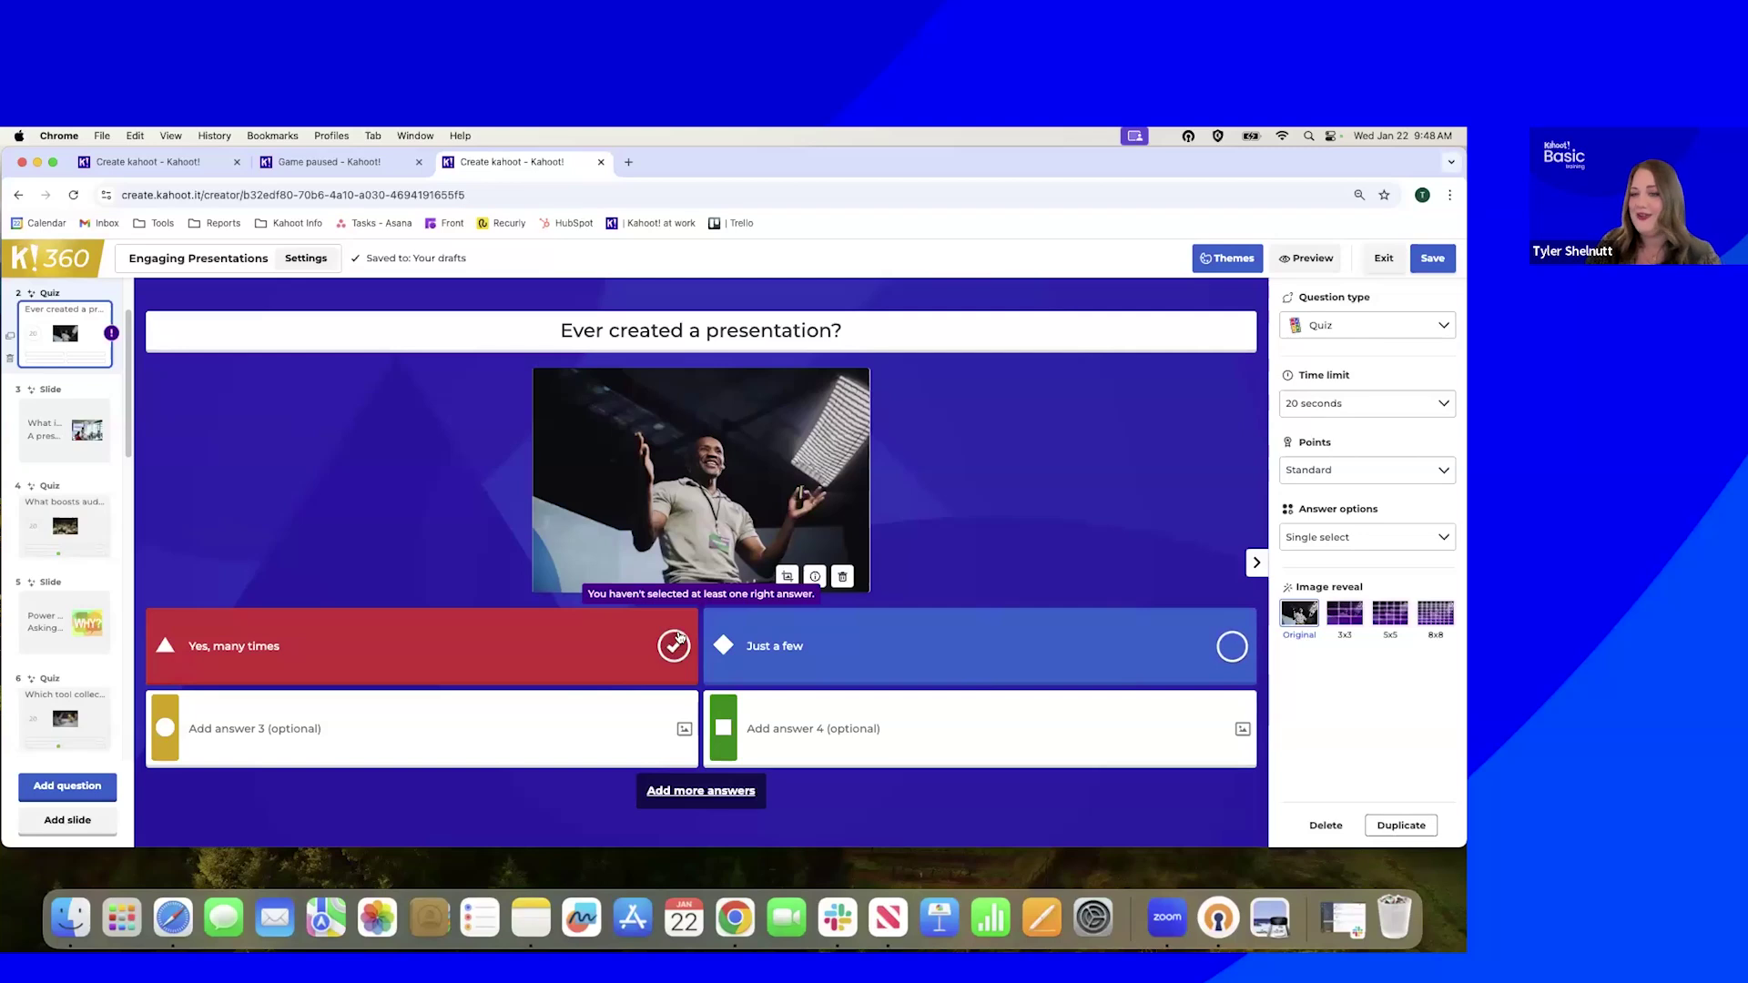
{"action": "left_click", "coordinate": [676, 643]}
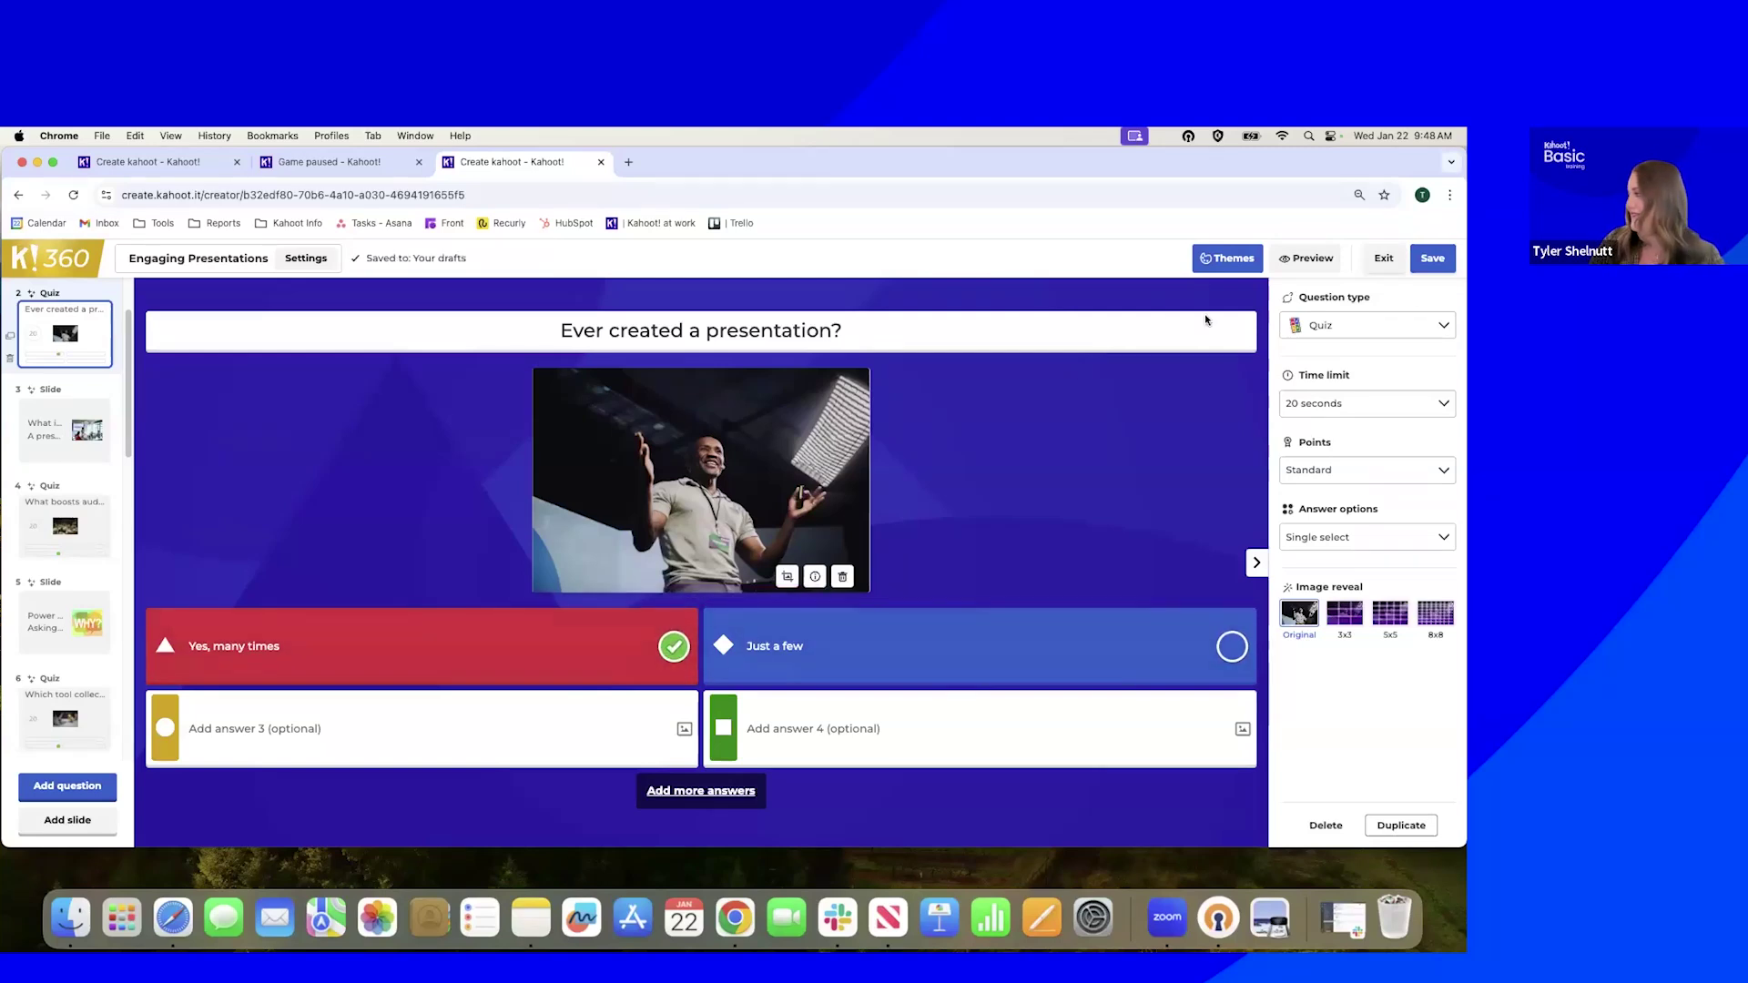
Save the kahoot, launch its trial session and enter the game PIN on the simulated phone to spin for a nickname
{"action": "left_click", "coordinate": [1385, 259]}
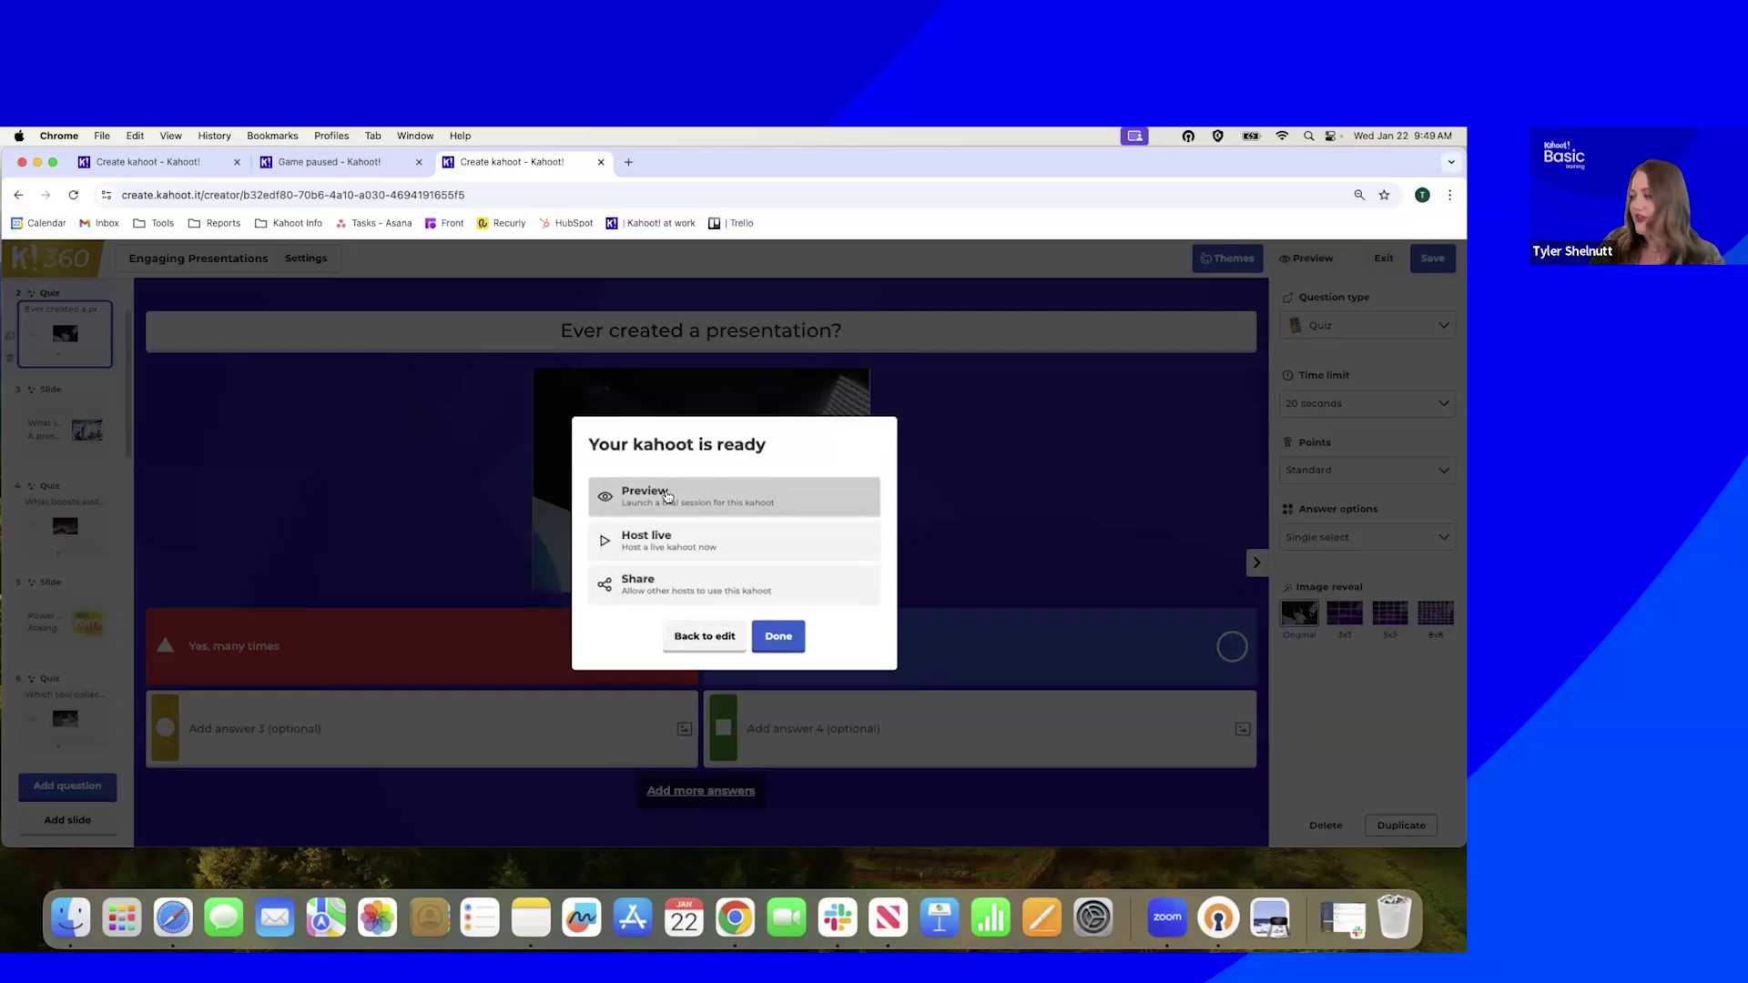
{"action": "left_click", "coordinate": [667, 496]}
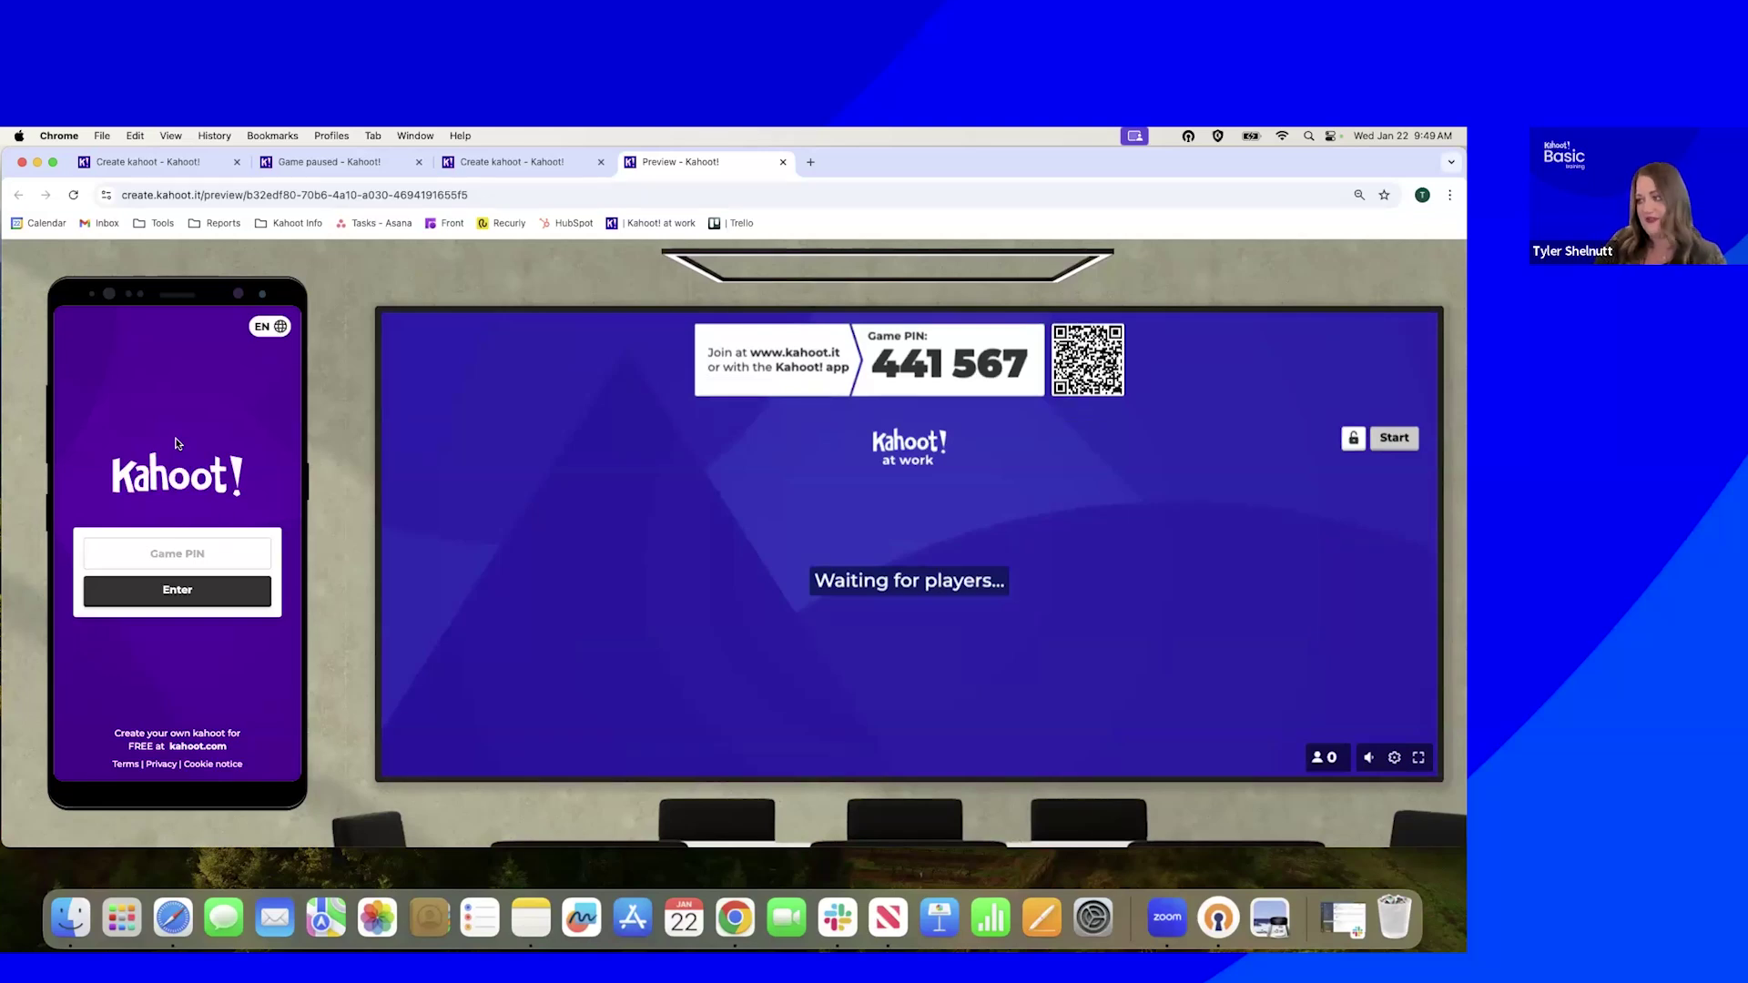
{"action": "left_click", "coordinate": [207, 550]}
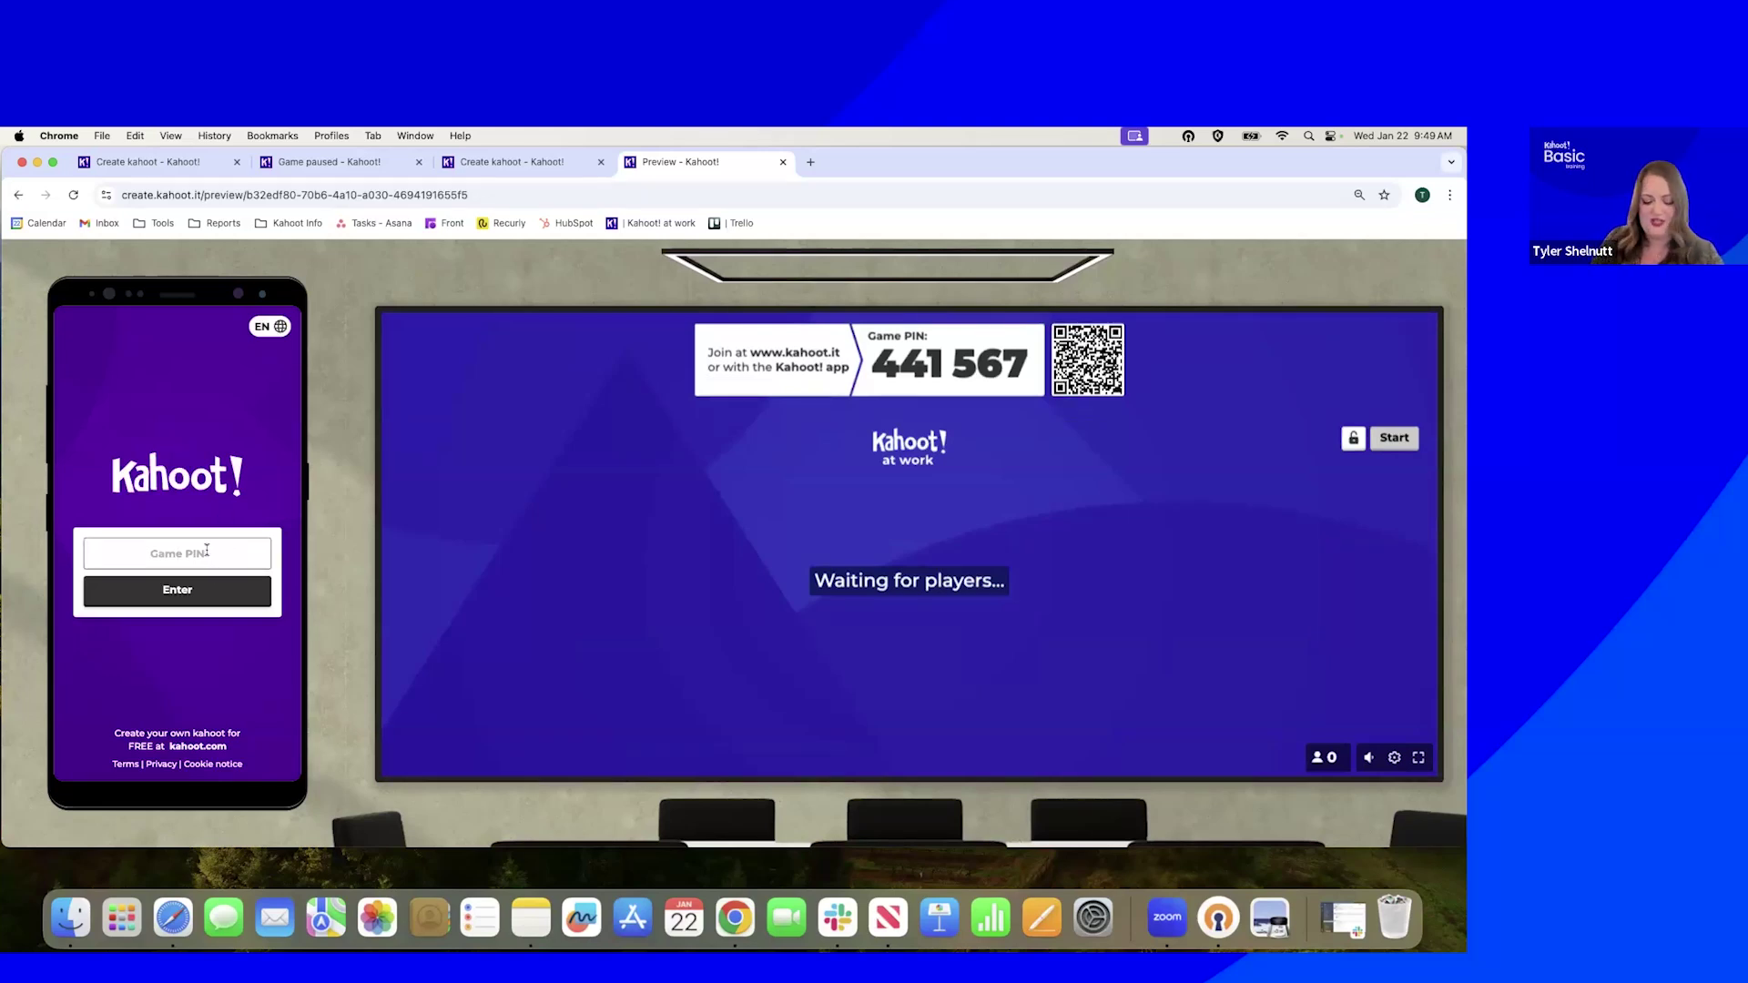
{"action": "type", "text": "441"}
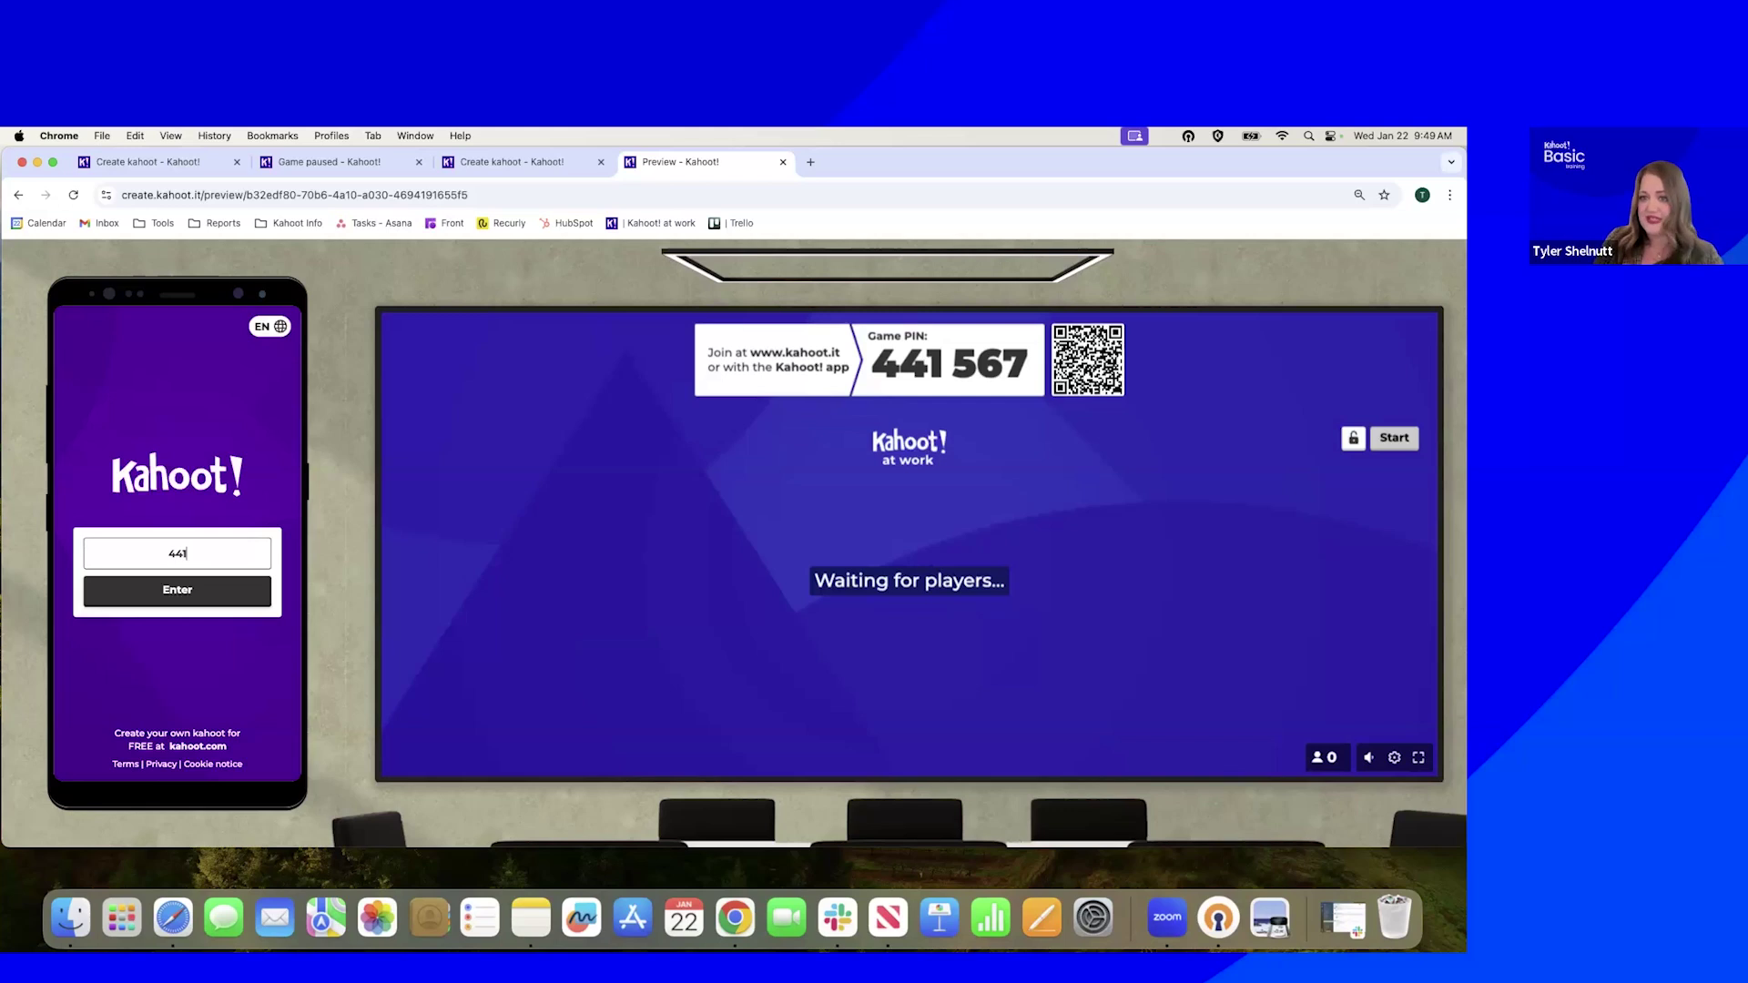
{"action": "type", "text": "567"}
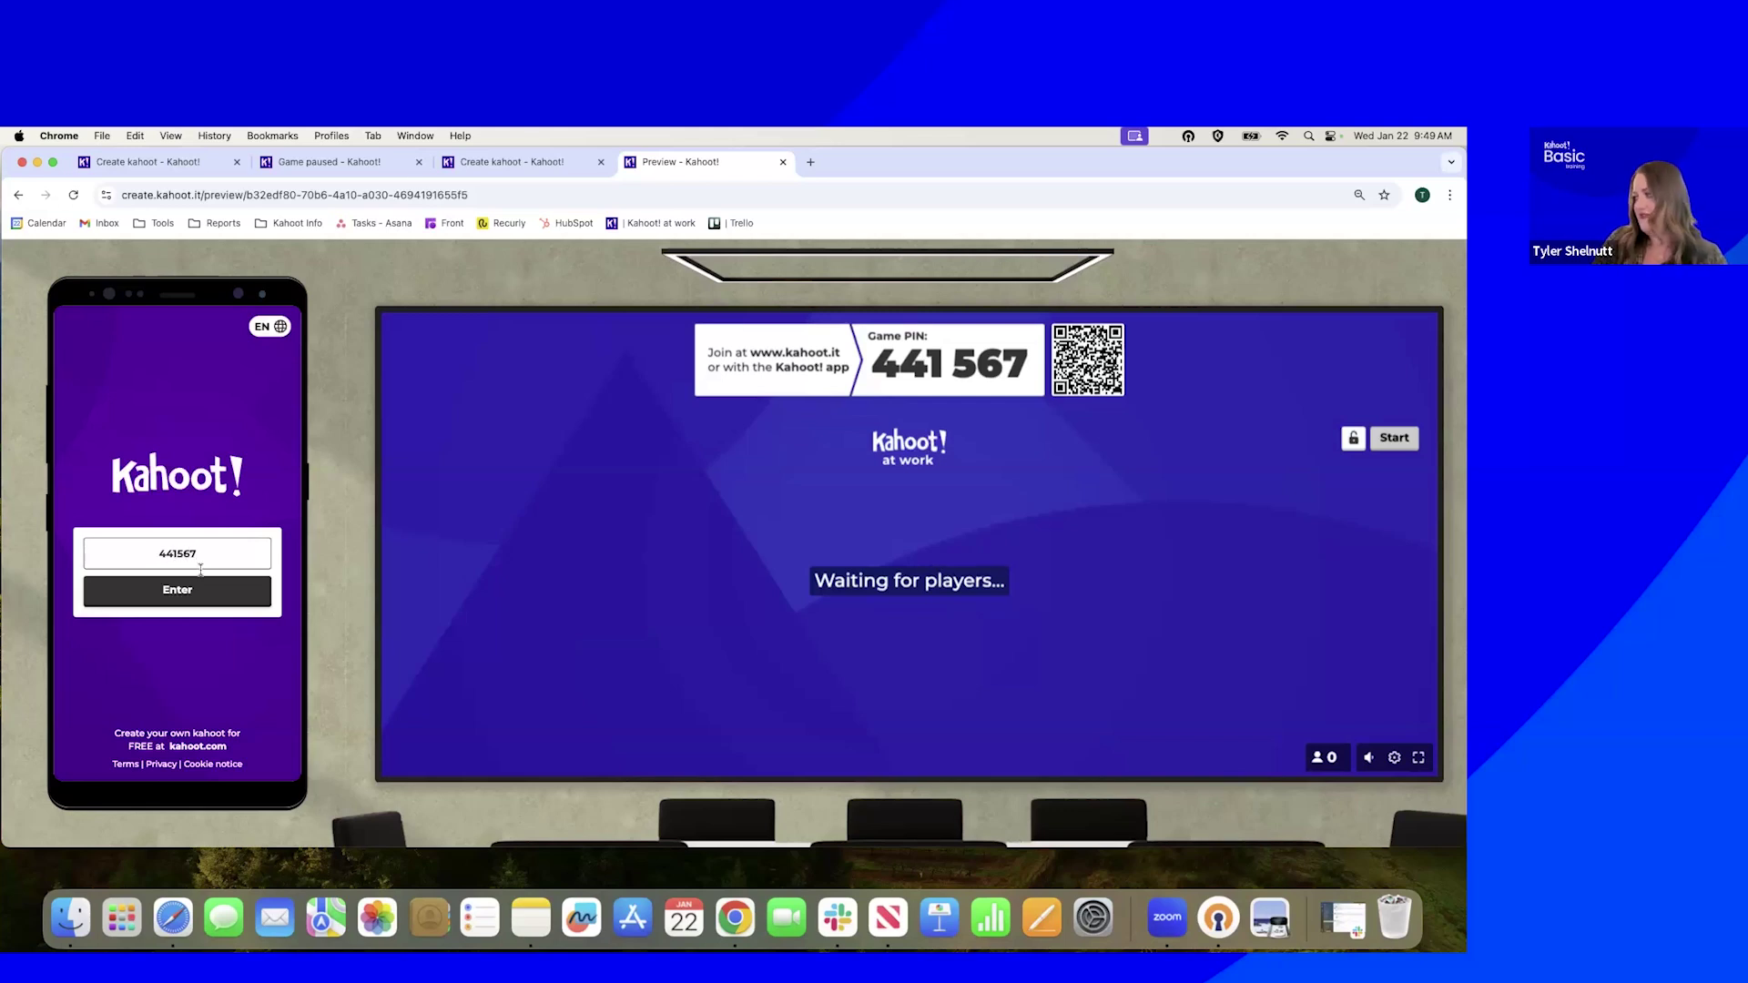
{"action": "left_click", "coordinate": [194, 599]}
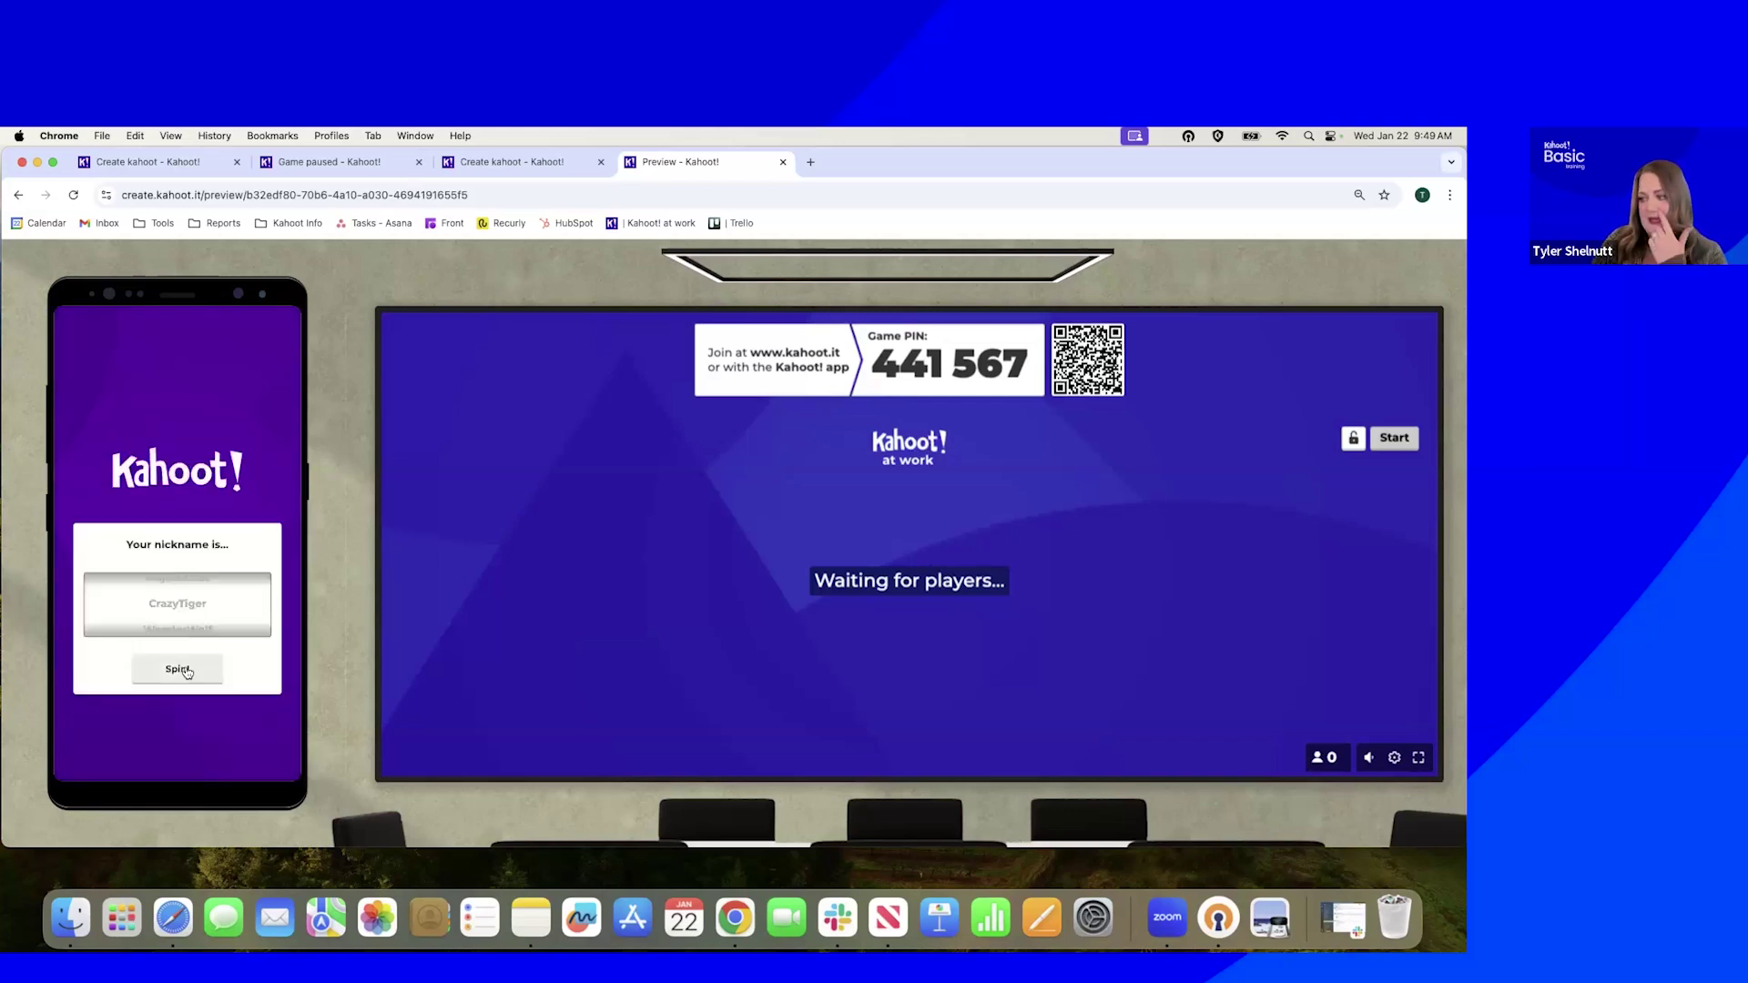
{"action": "left_click", "coordinate": [184, 670]}
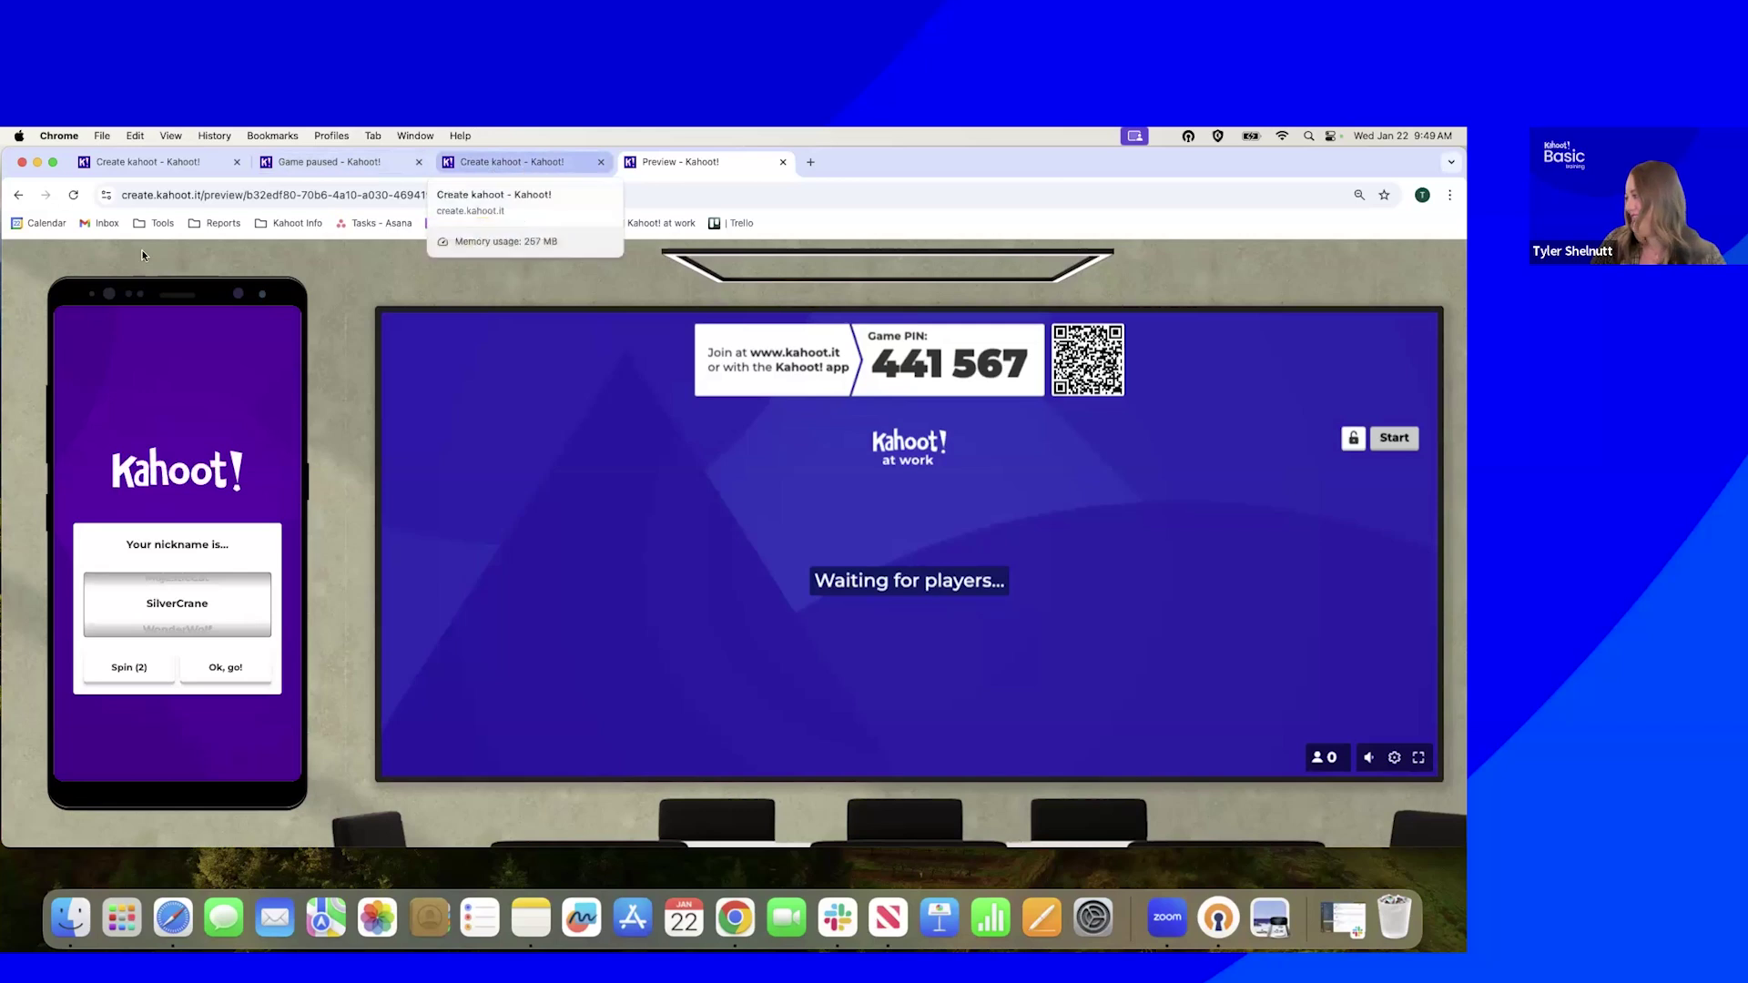
Leave the trial session and the editor, and open the Engaging Presentations kahoot's details page from the library
{"action": "left_click", "coordinate": [18, 195]}
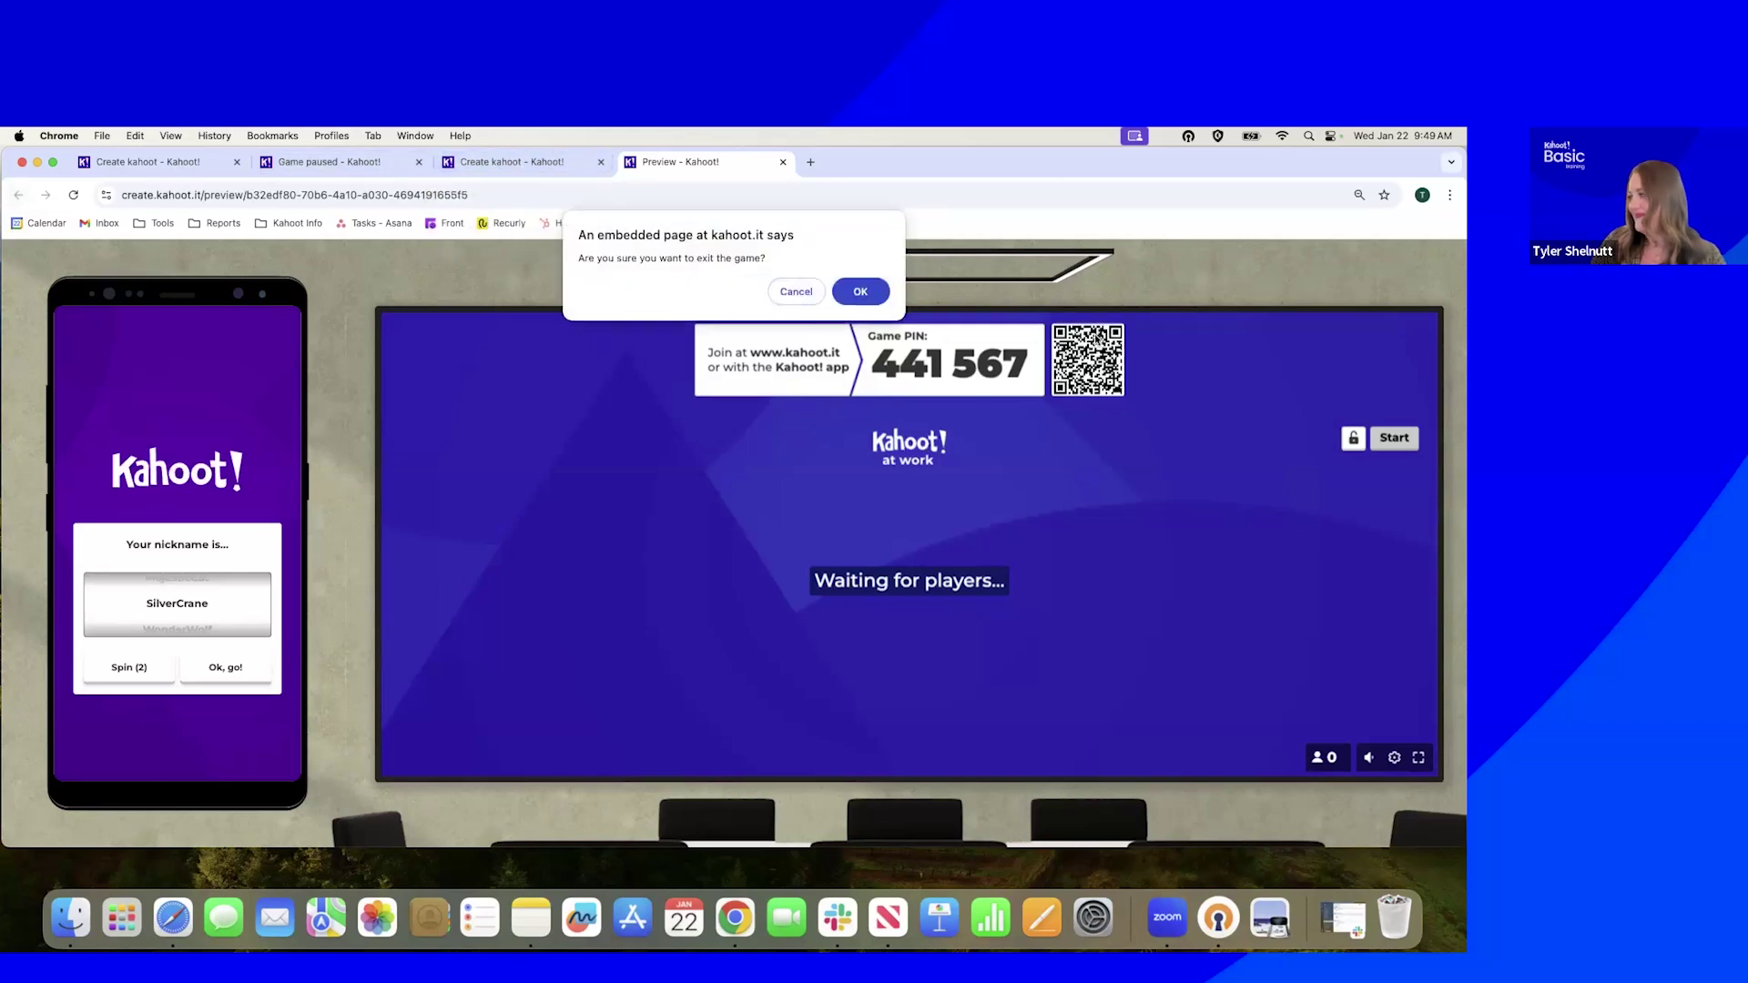
{"action": "left_click", "coordinate": [857, 292]}
{"action": "left_click", "coordinate": [515, 168]}
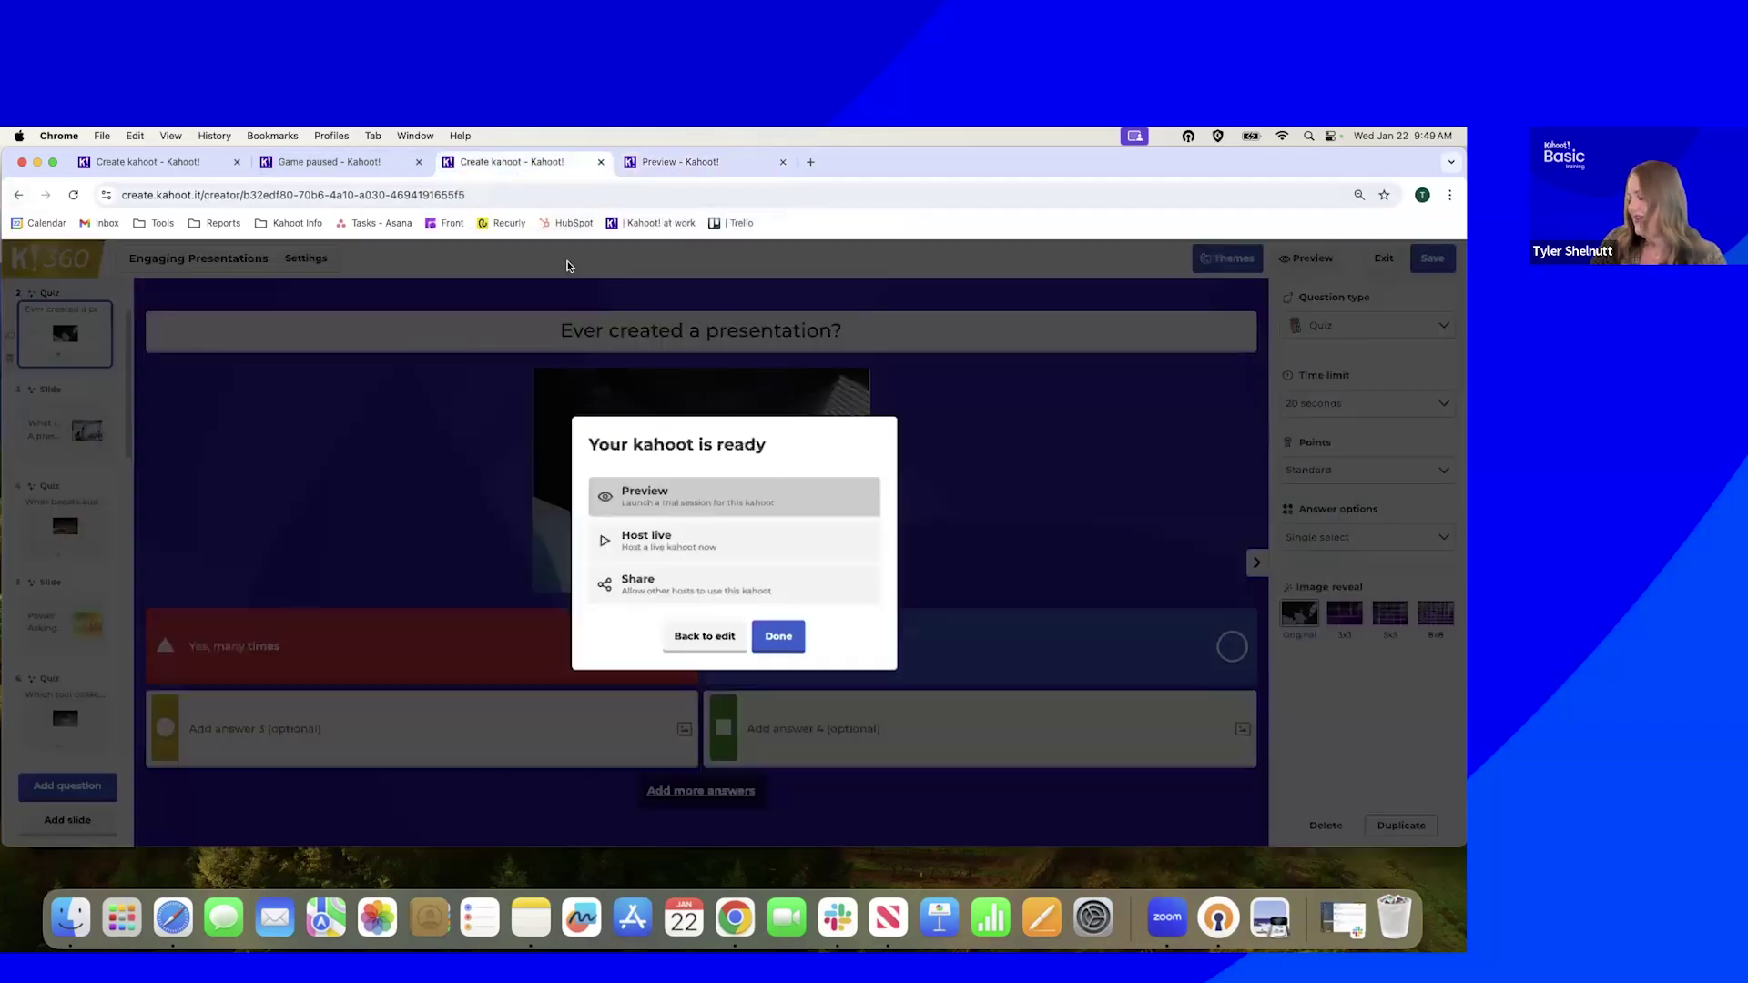
{"action": "left_click", "coordinate": [701, 633]}
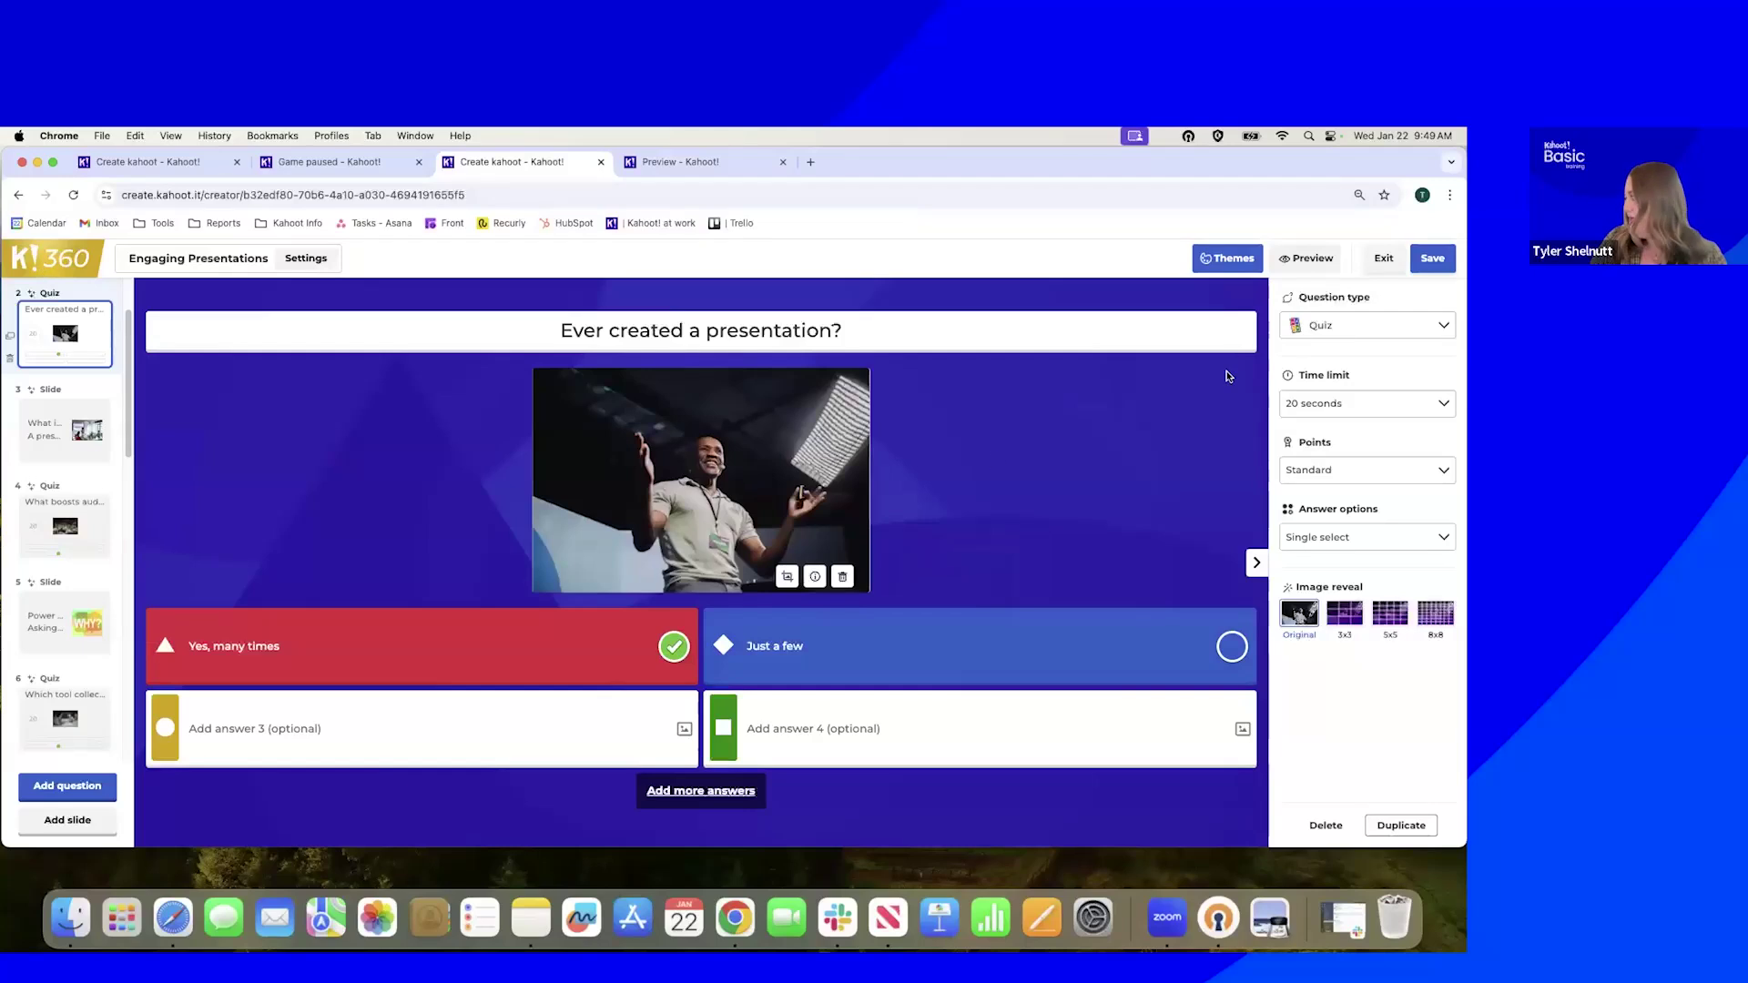
{"action": "left_click", "coordinate": [1382, 258]}
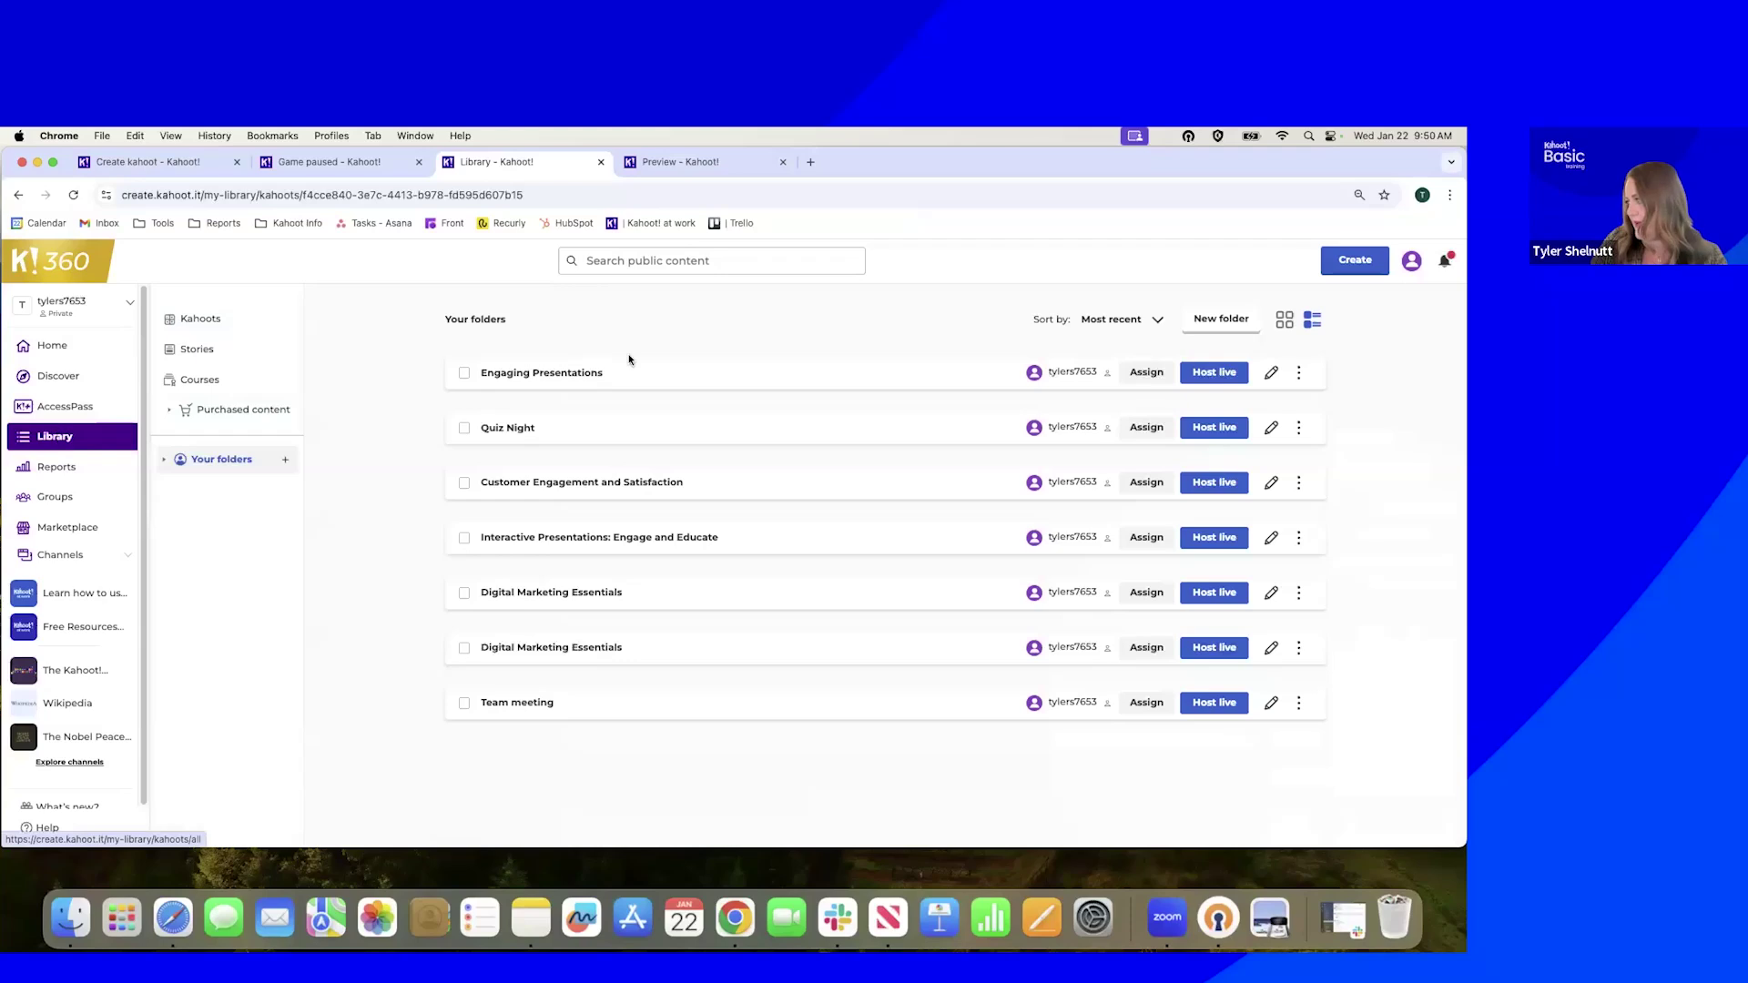
{"action": "left_click", "coordinate": [580, 375]}
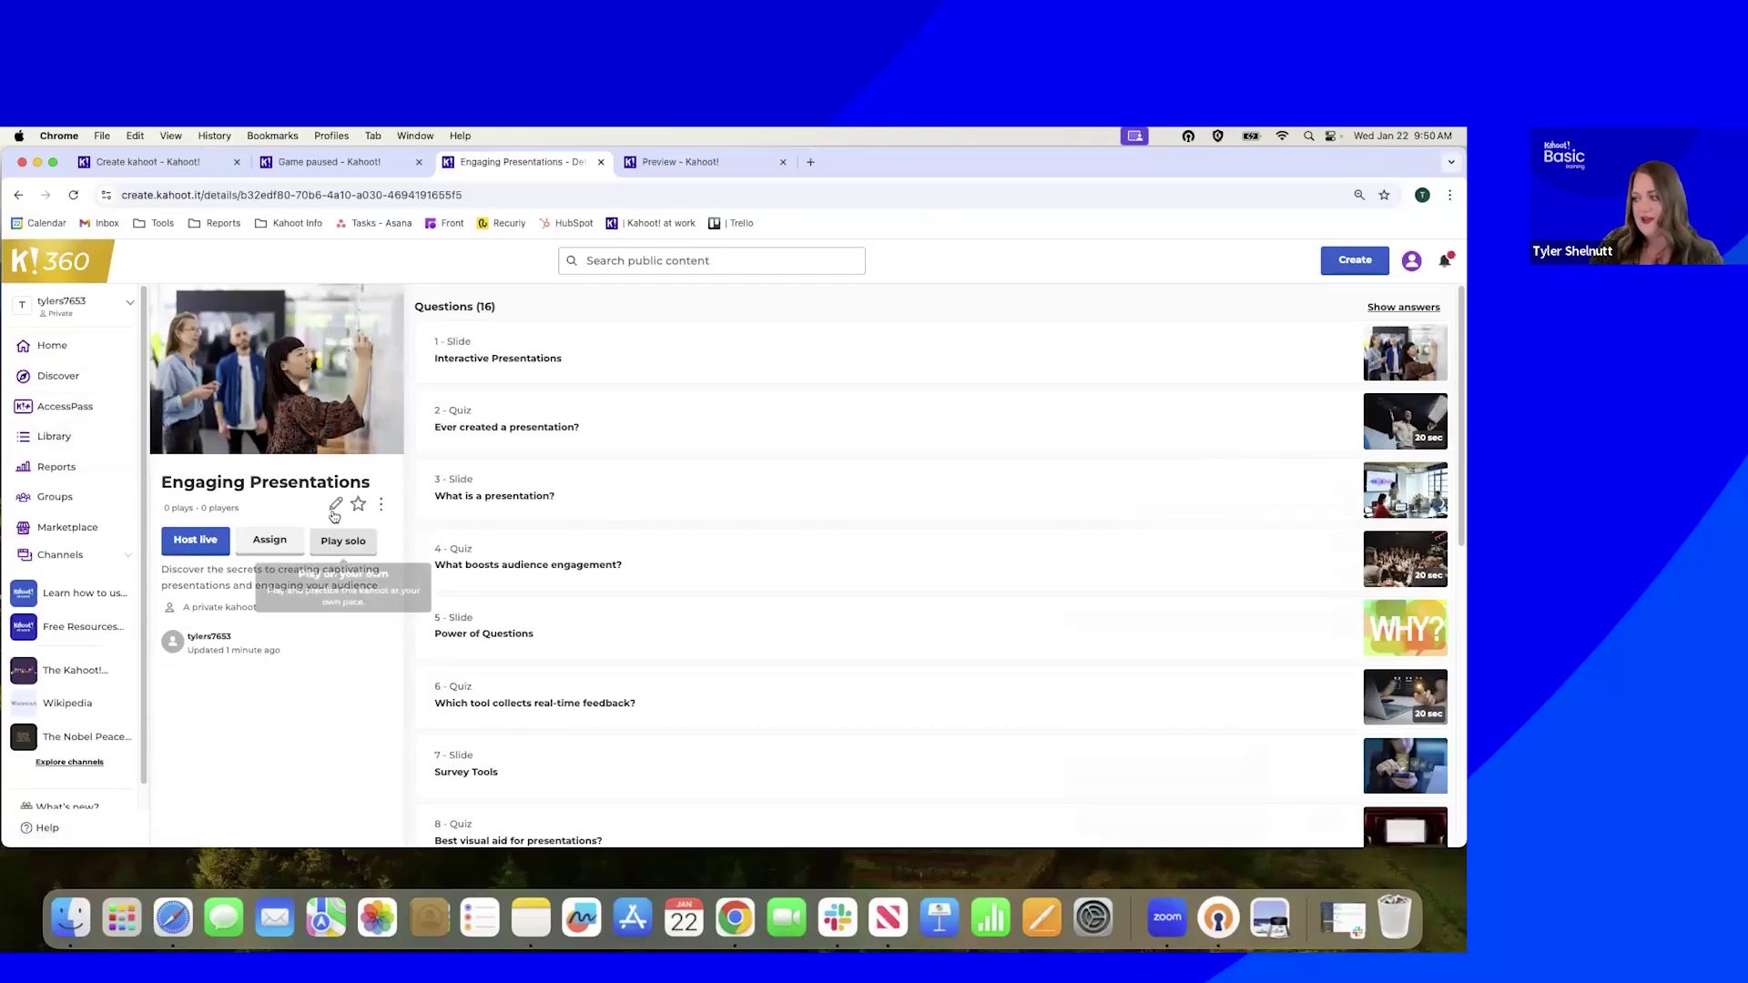
Start hosting the Engaging Presentations kahoot live and look through the available game modes and other ways to play
{"action": "left_click", "coordinate": [197, 542]}
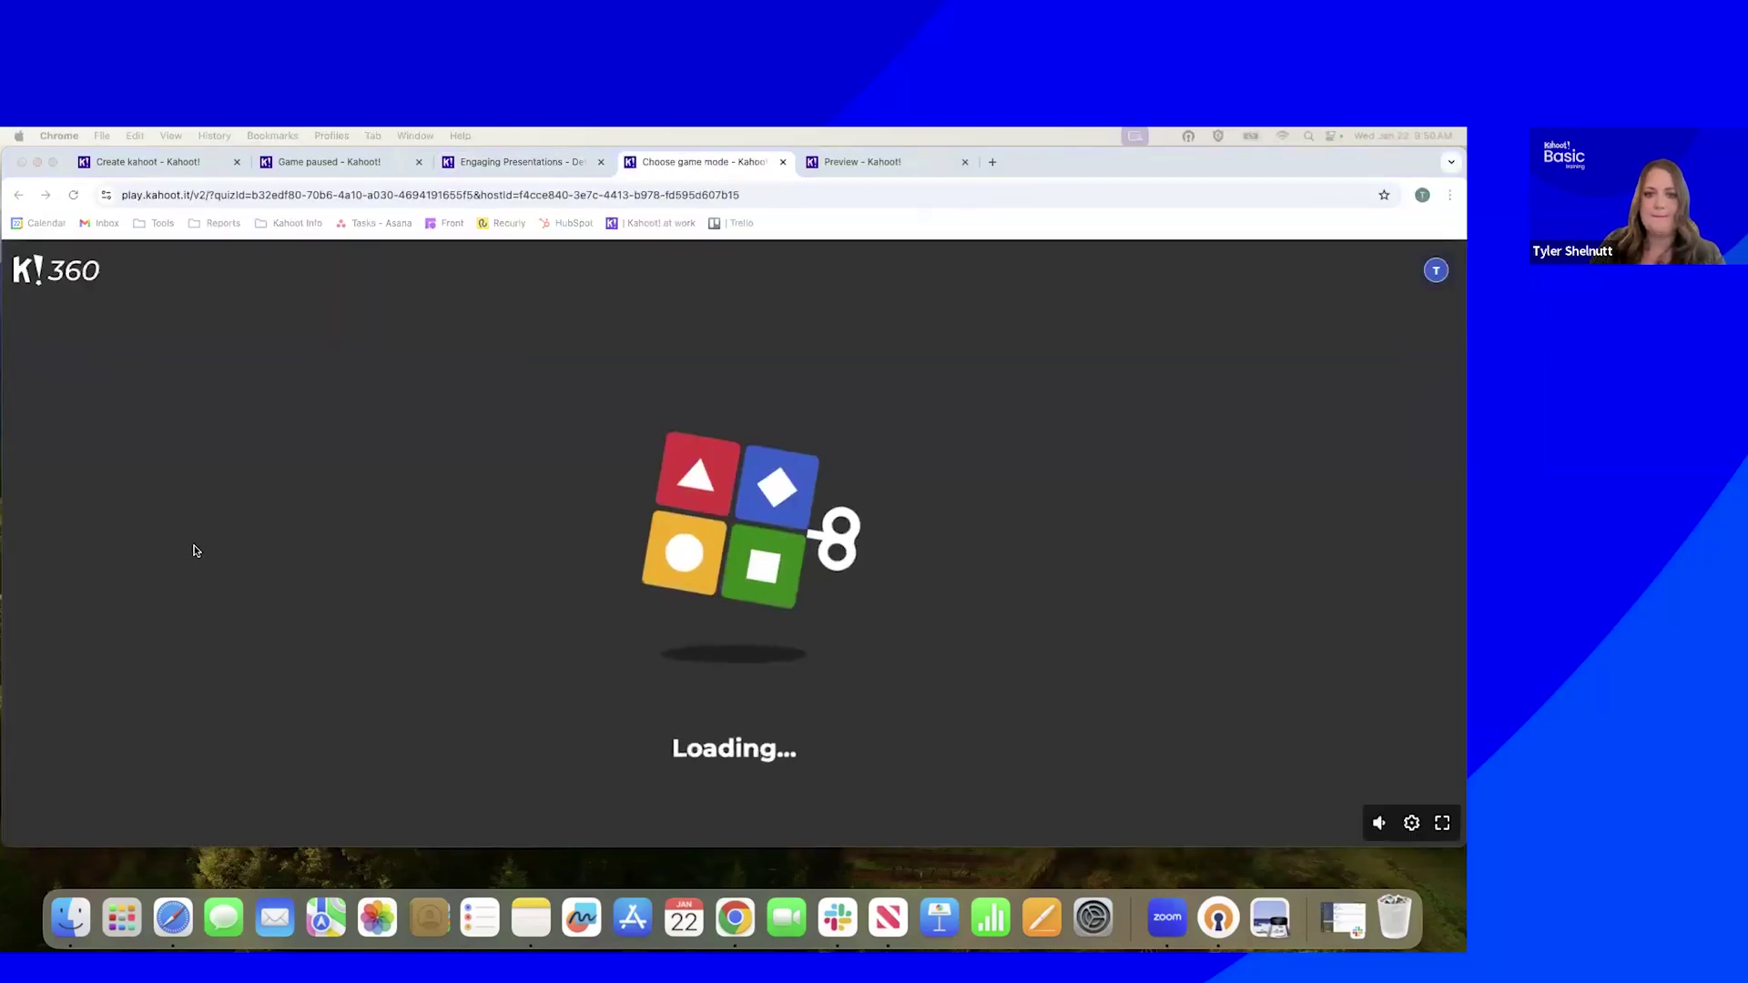
{"action": "scroll", "coordinate": [593, 706], "scroll_direction": "down", "scroll_amount": 3}
{"action": "scroll", "coordinate": [598, 707], "scroll_direction": "up", "scroll_amount": 3}
{"action": "scroll", "coordinate": [597, 708], "scroll_direction": "up", "scroll_amount": 1}
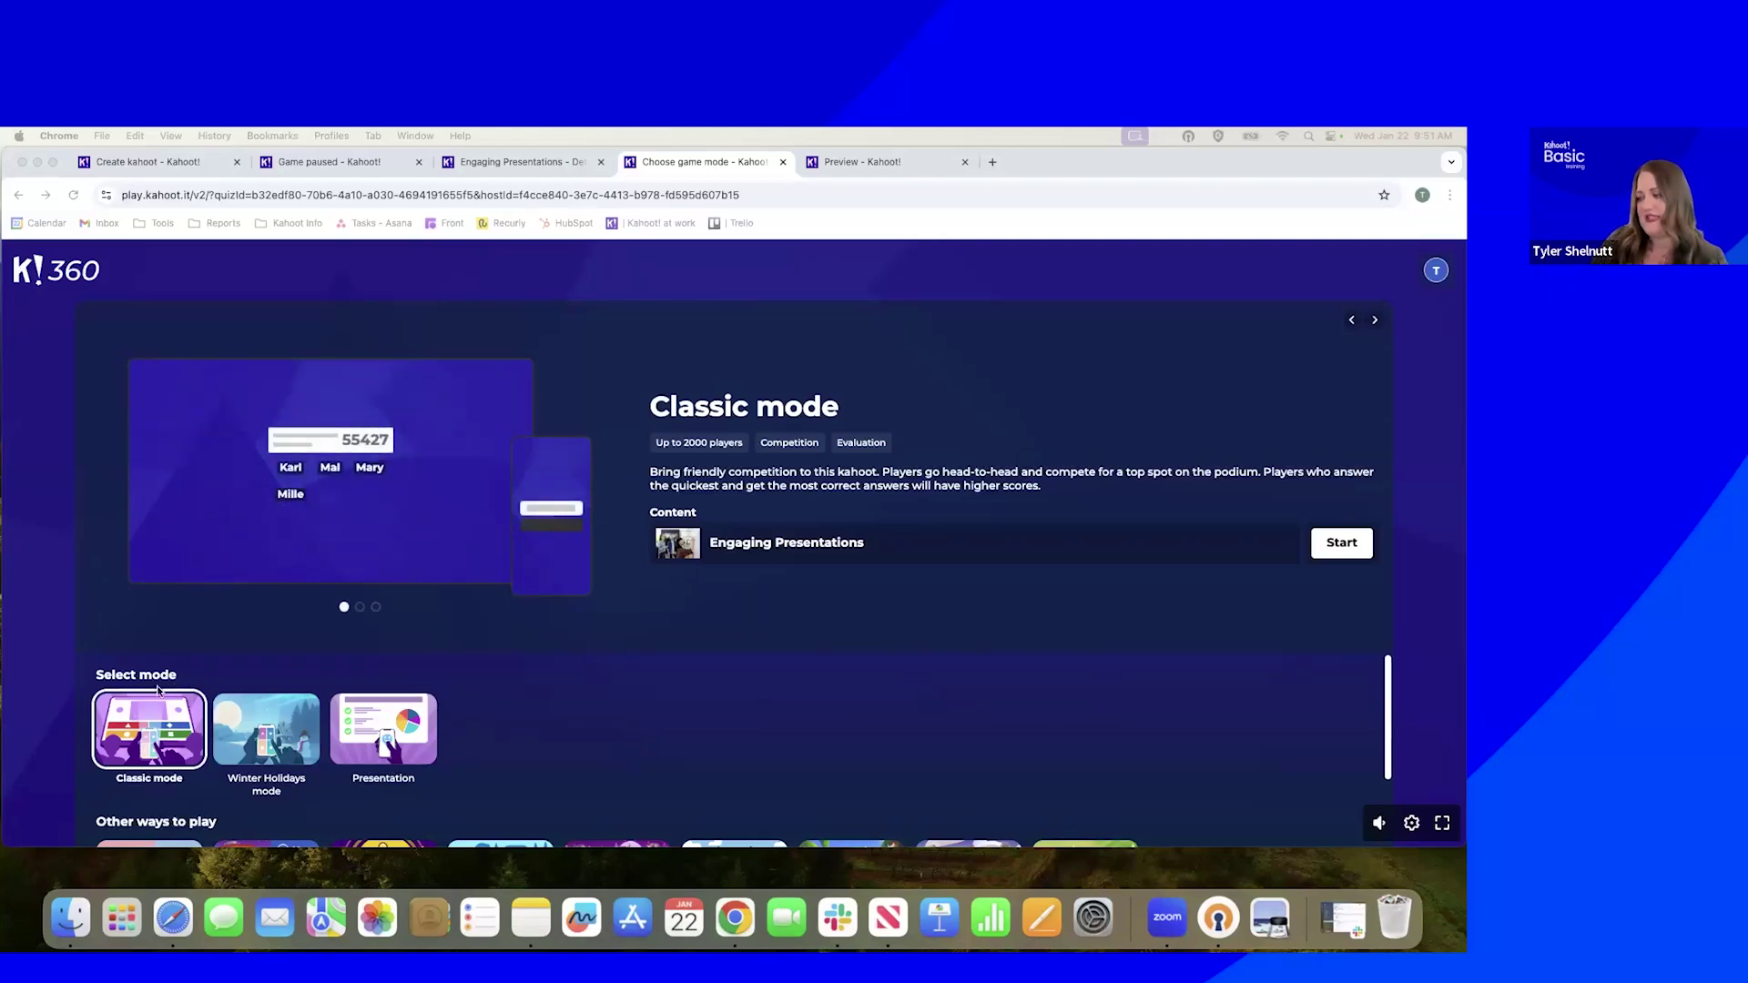
{"action": "scroll", "coordinate": [164, 719], "scroll_direction": "down", "scroll_amount": 1}
{"action": "scroll", "coordinate": [159, 715], "scroll_direction": "down", "scroll_amount": 3}
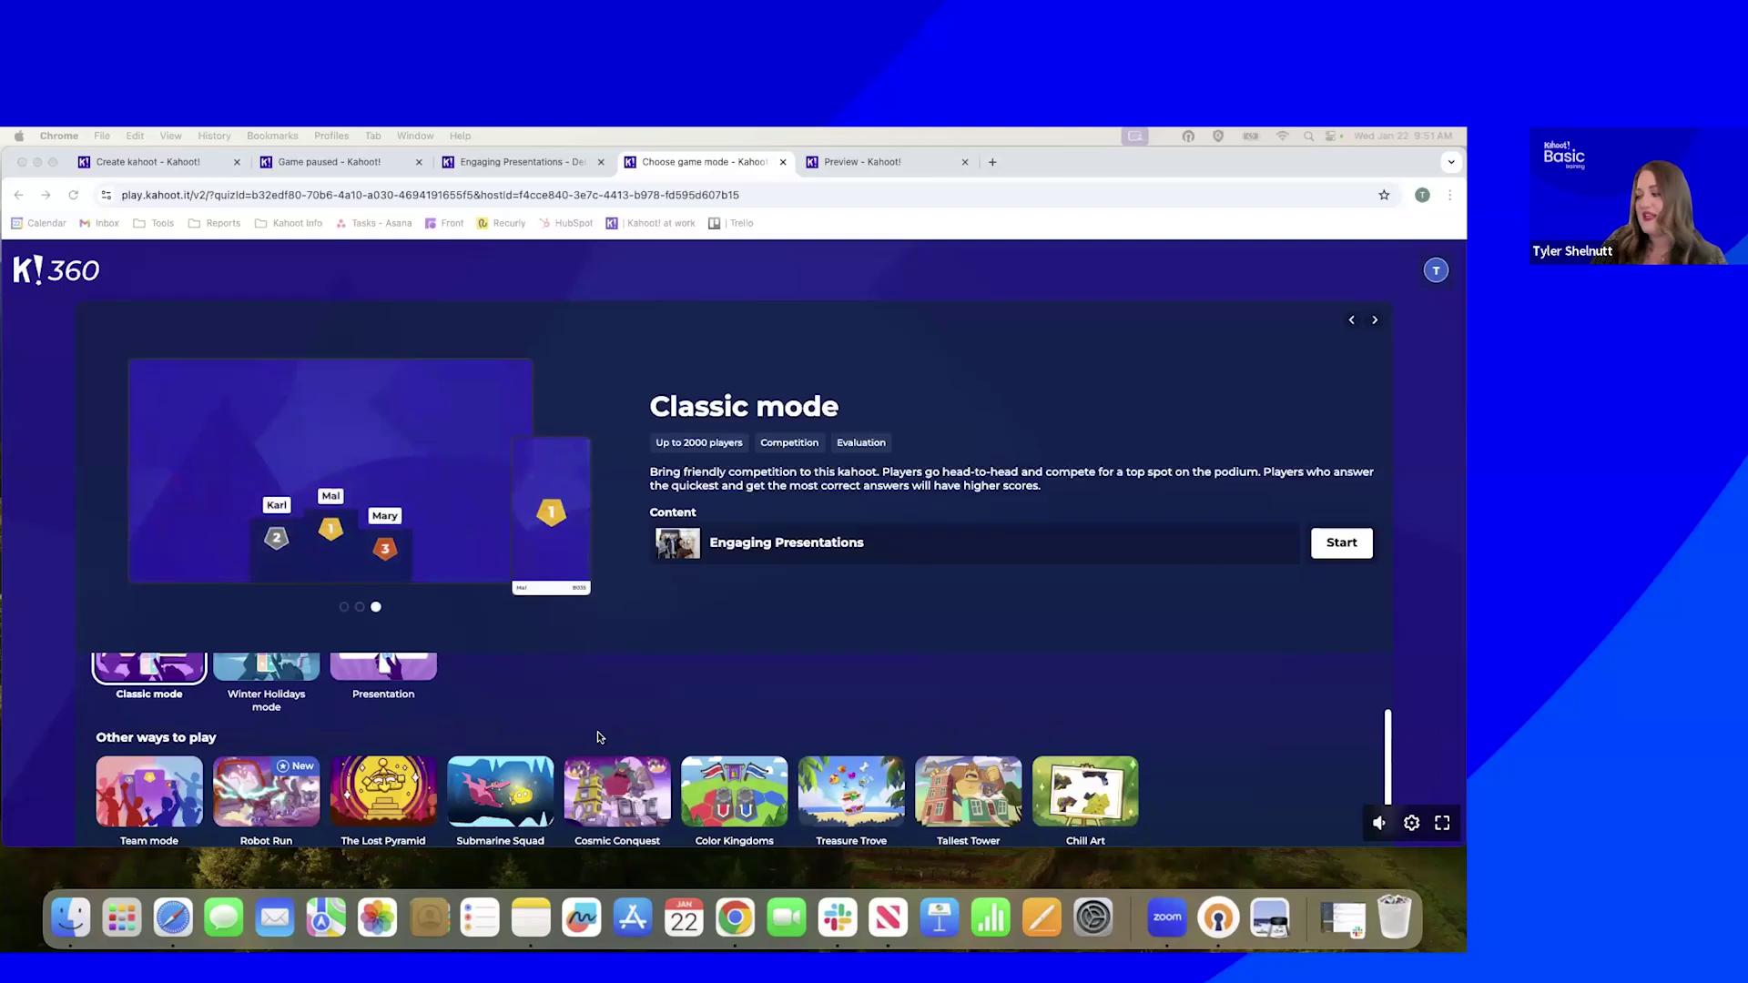
{"action": "scroll", "coordinate": [588, 737], "scroll_direction": "up", "scroll_amount": 3}
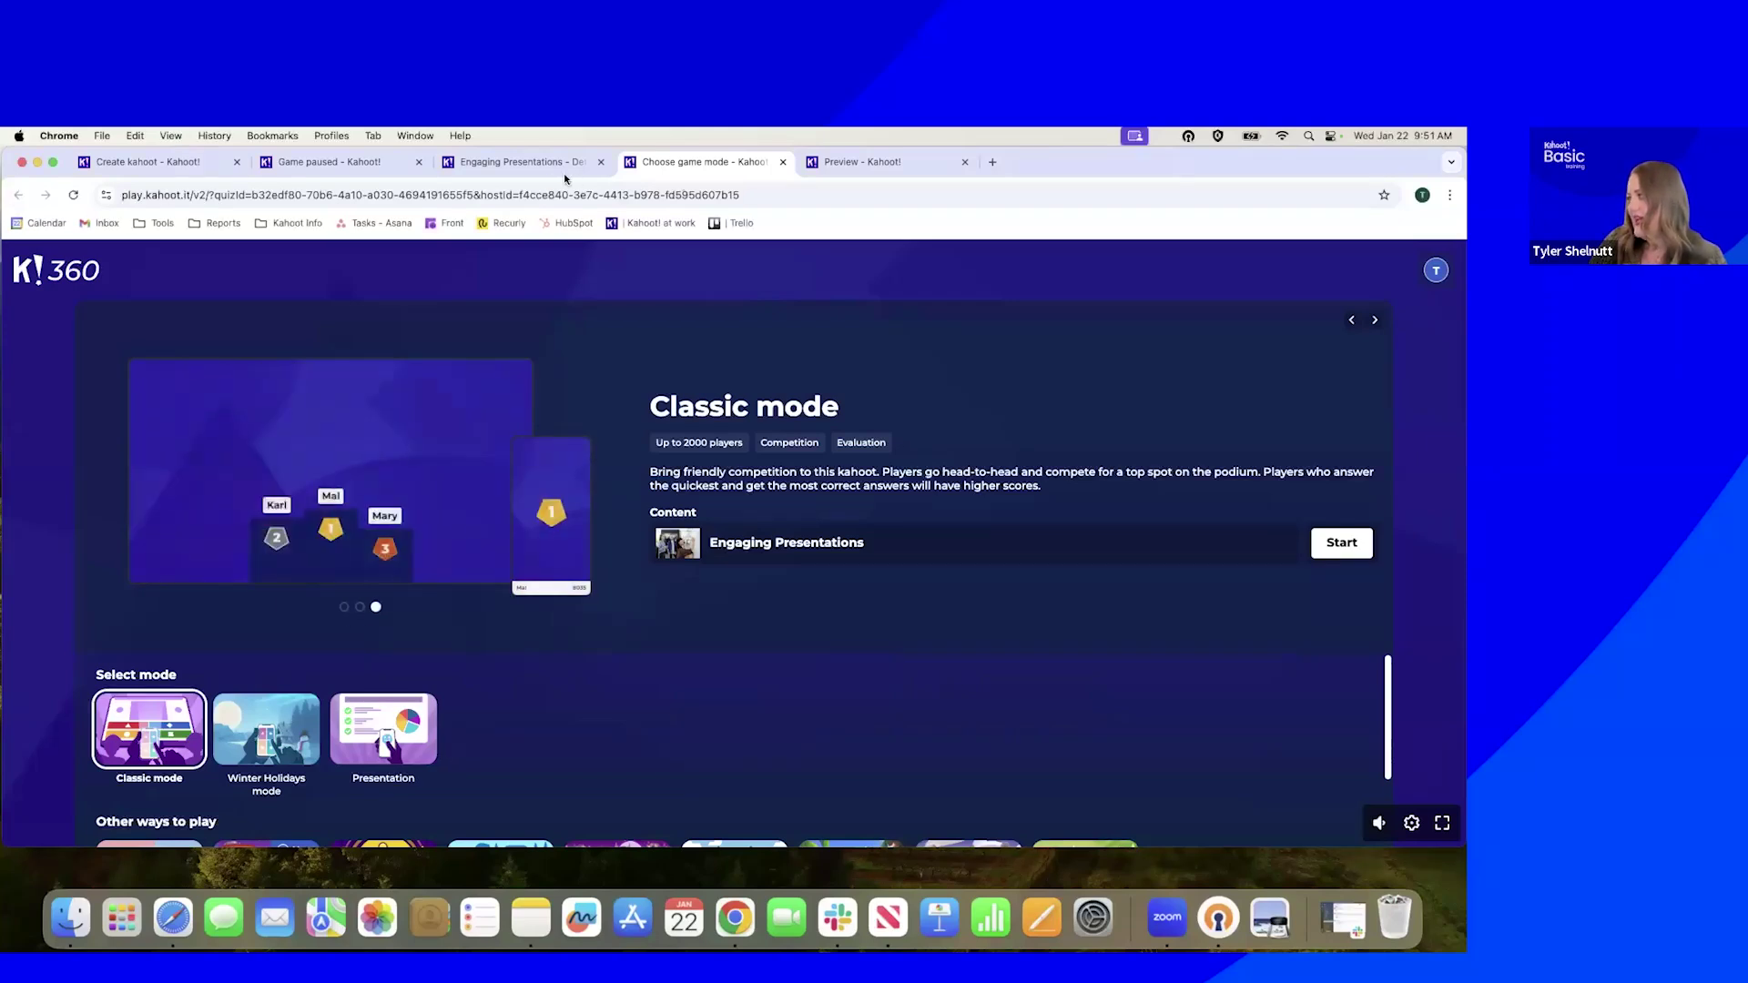
Assign the Engaging Presentations kahoot with a January 25, 12:00 PM deadline and the nickname generator on, and dismiss the Add learners dialog
{"action": "left_click", "coordinate": [554, 168]}
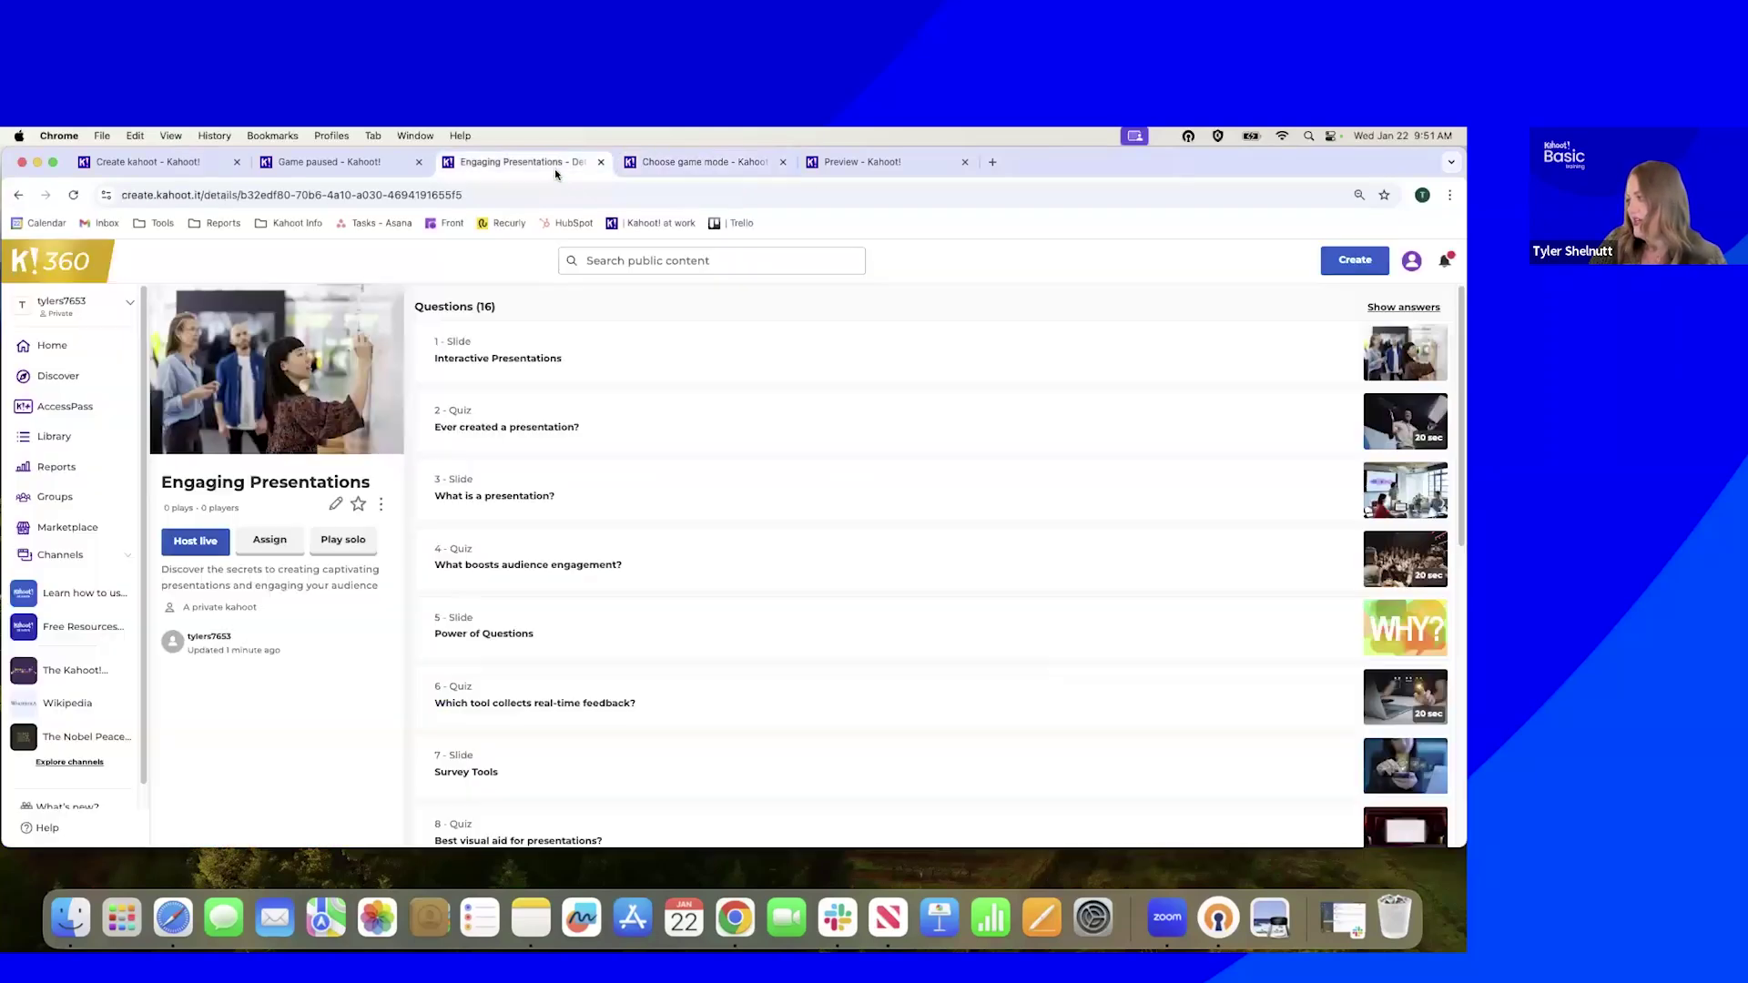
{"action": "left_click", "coordinate": [281, 539]}
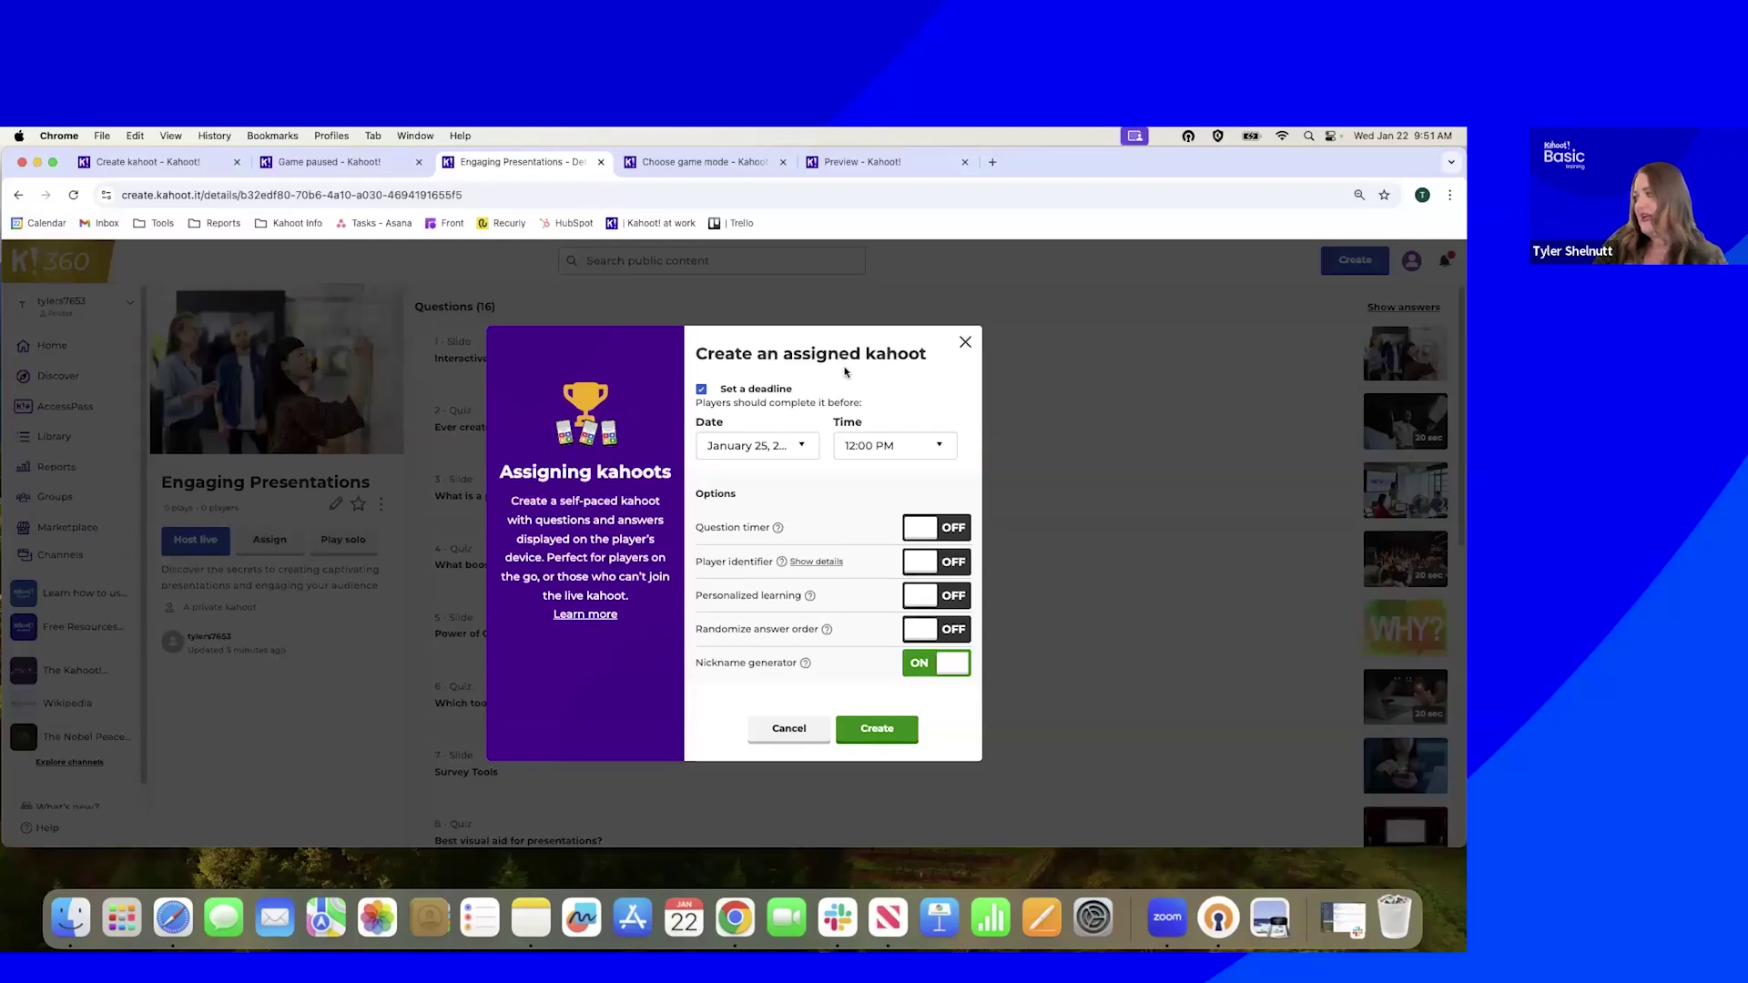
{"action": "left_click", "coordinate": [701, 390]}
{"action": "left_click", "coordinate": [703, 422]}
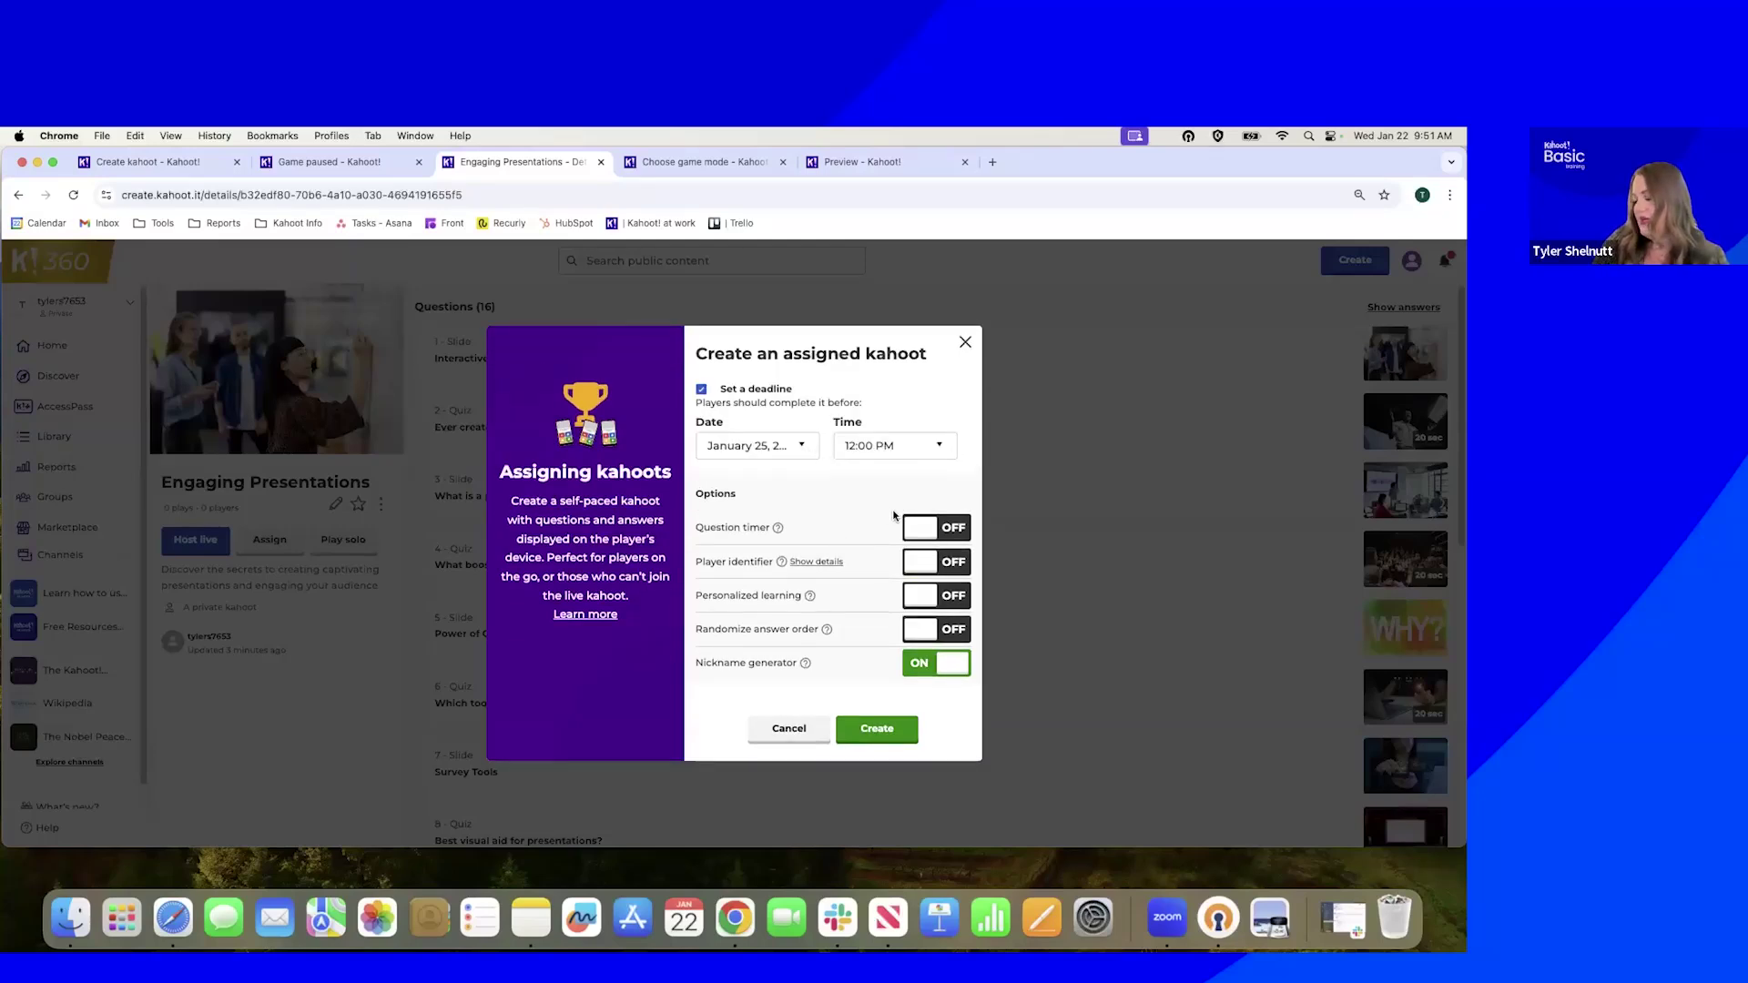
{"action": "mouse_move", "coordinate": [809, 596]}
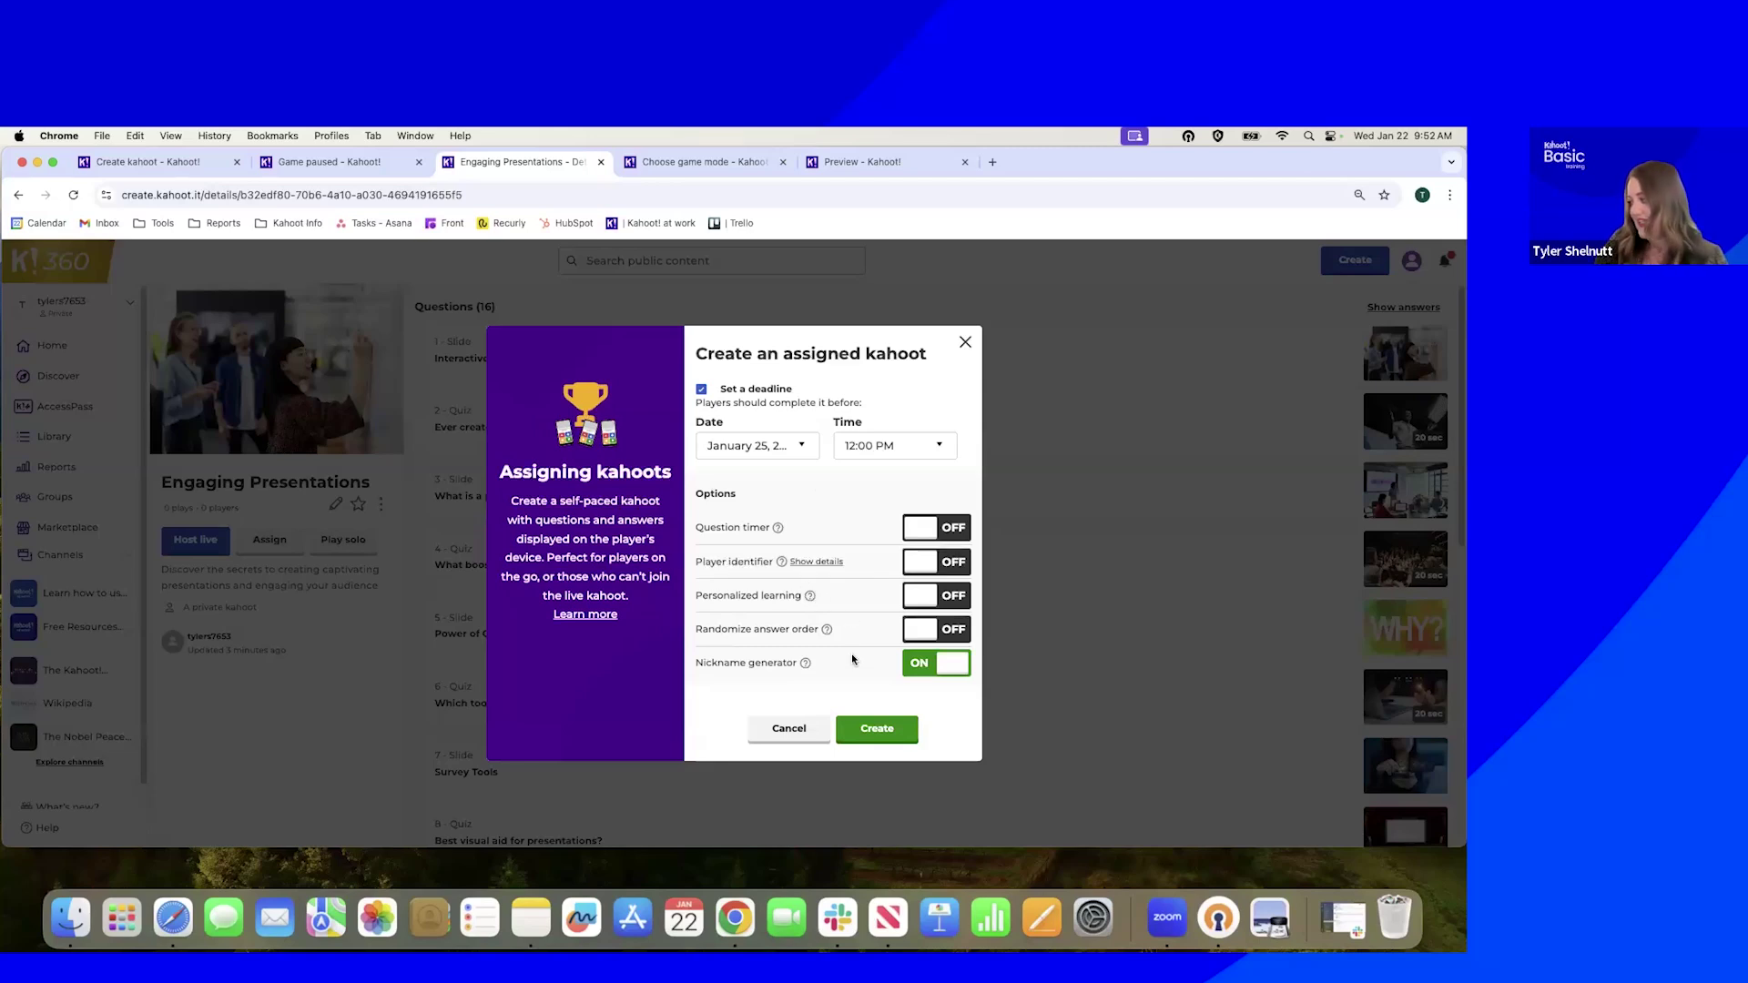
{"action": "mouse_move", "coordinate": [813, 673]}
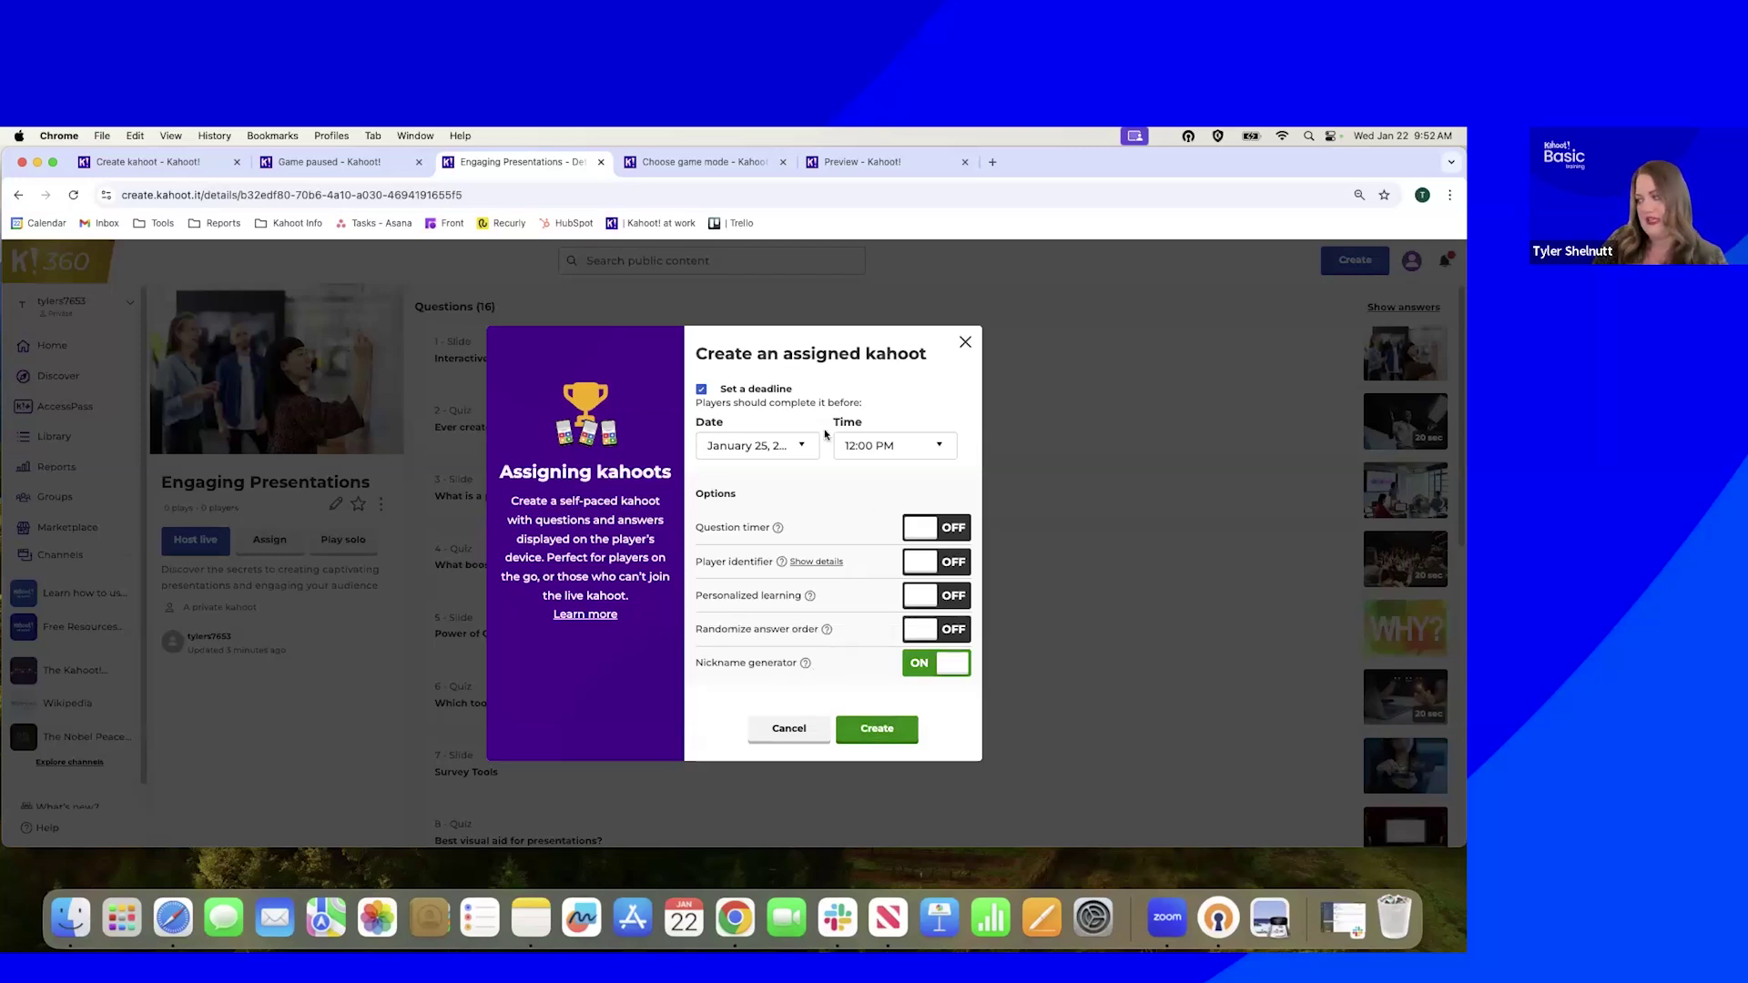
{"action": "left_click", "coordinate": [871, 734]}
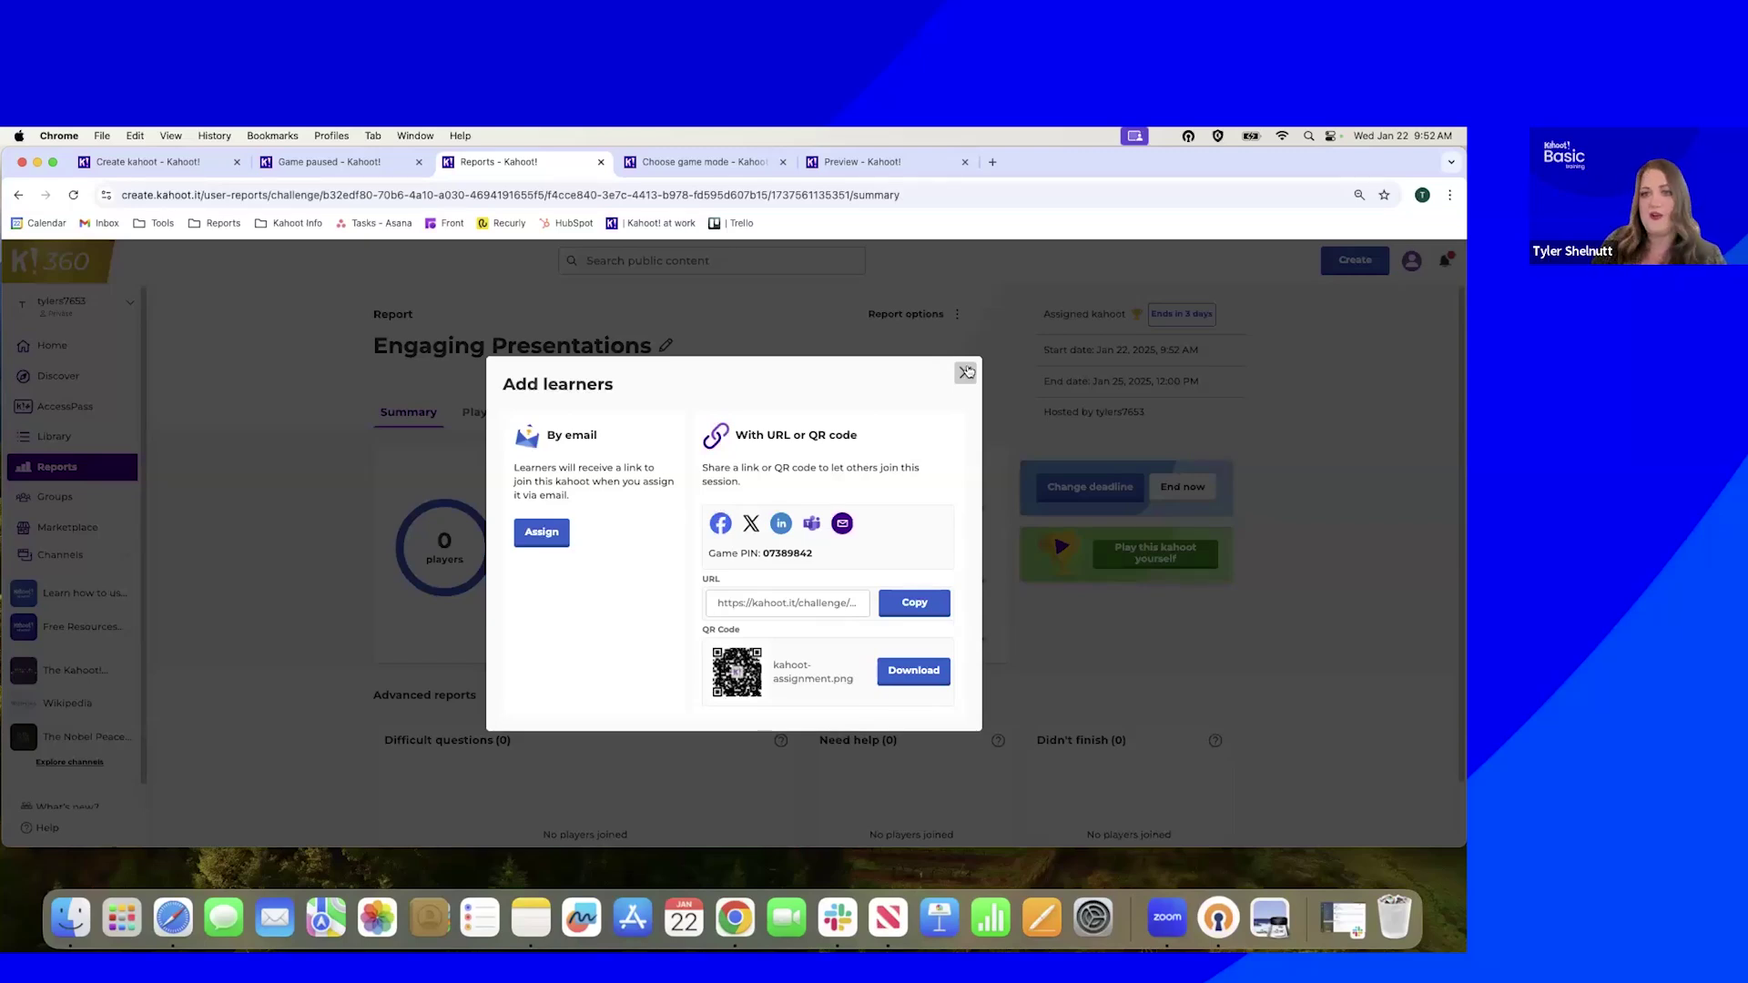
{"action": "left_click", "coordinate": [967, 372]}
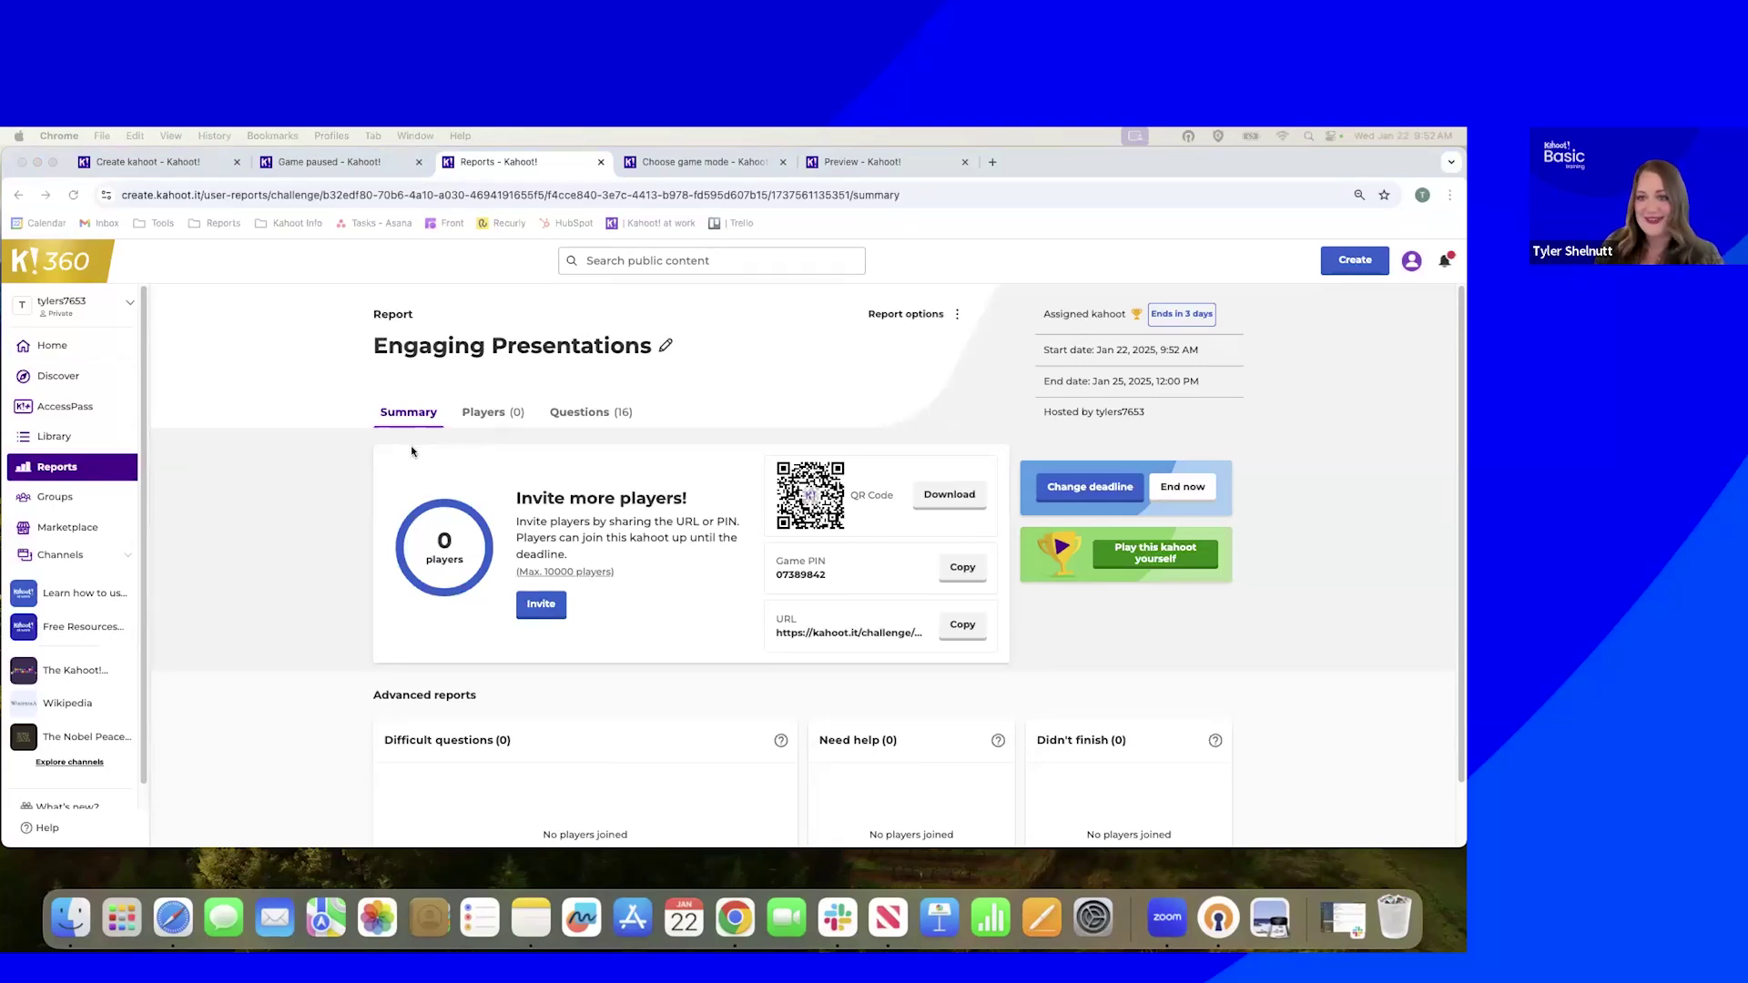
Return to the running training session, display its join details, and advance to open the brainstorm about using Kahoot for ideas
{"action": "left_click", "coordinate": [342, 164]}
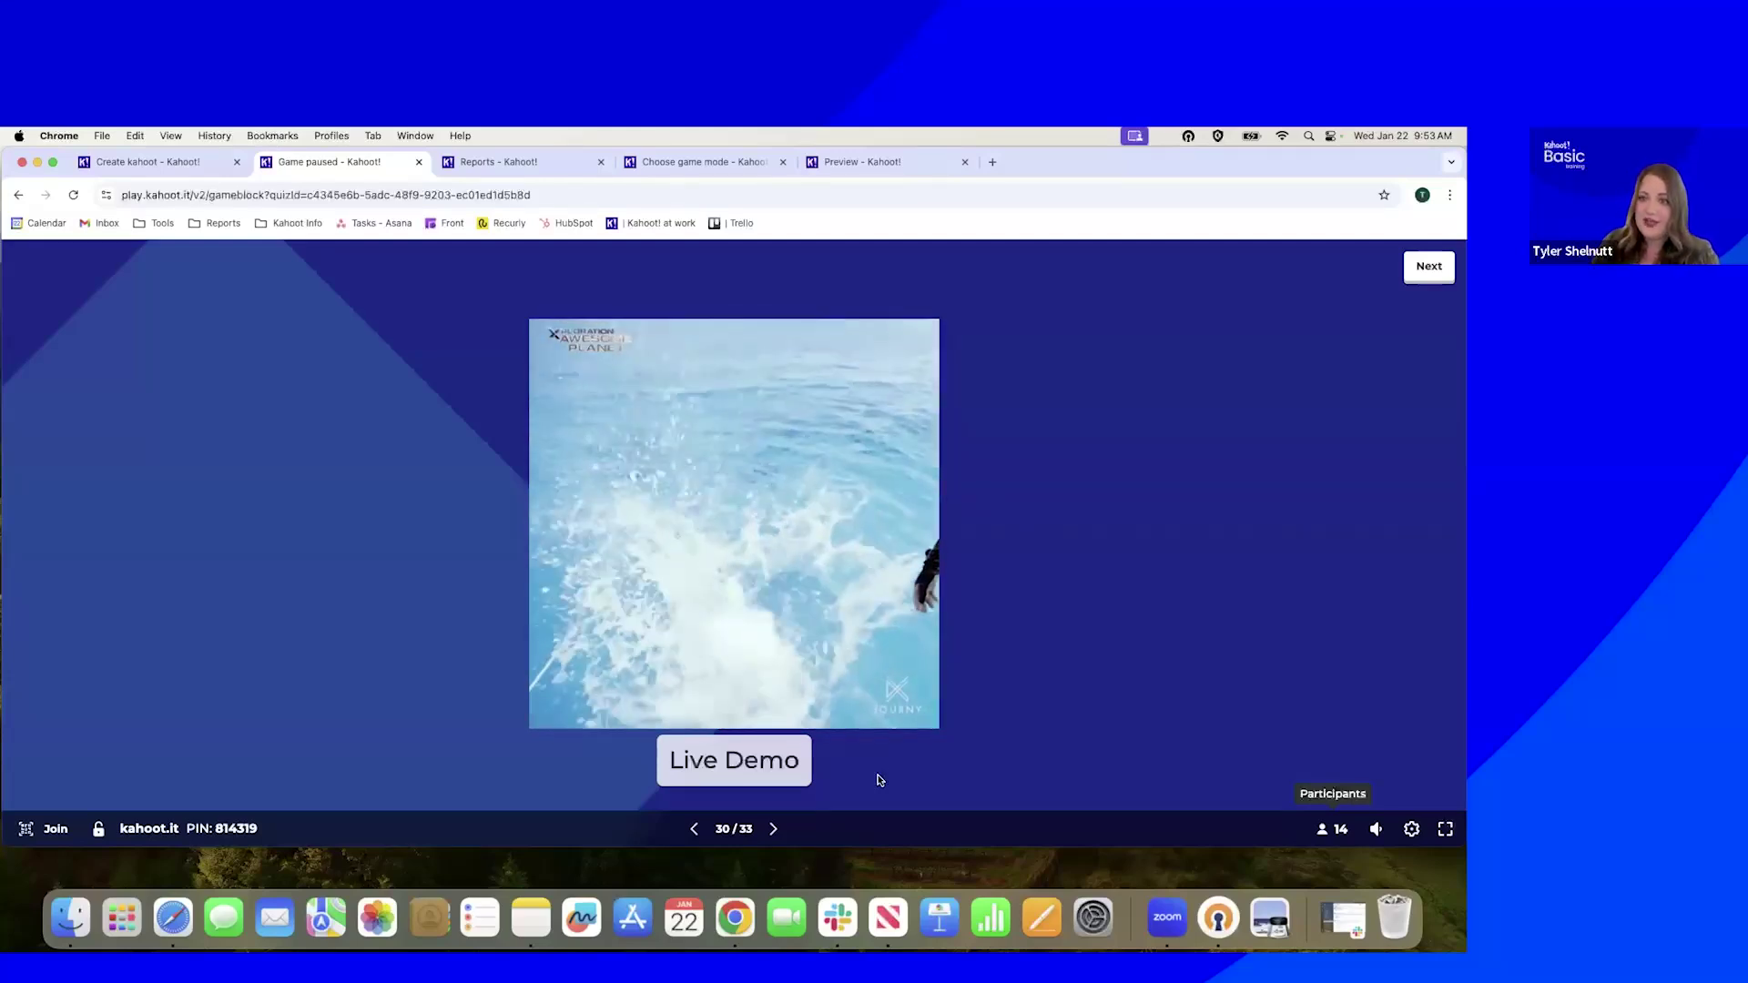
{"action": "left_click", "coordinate": [54, 830]}
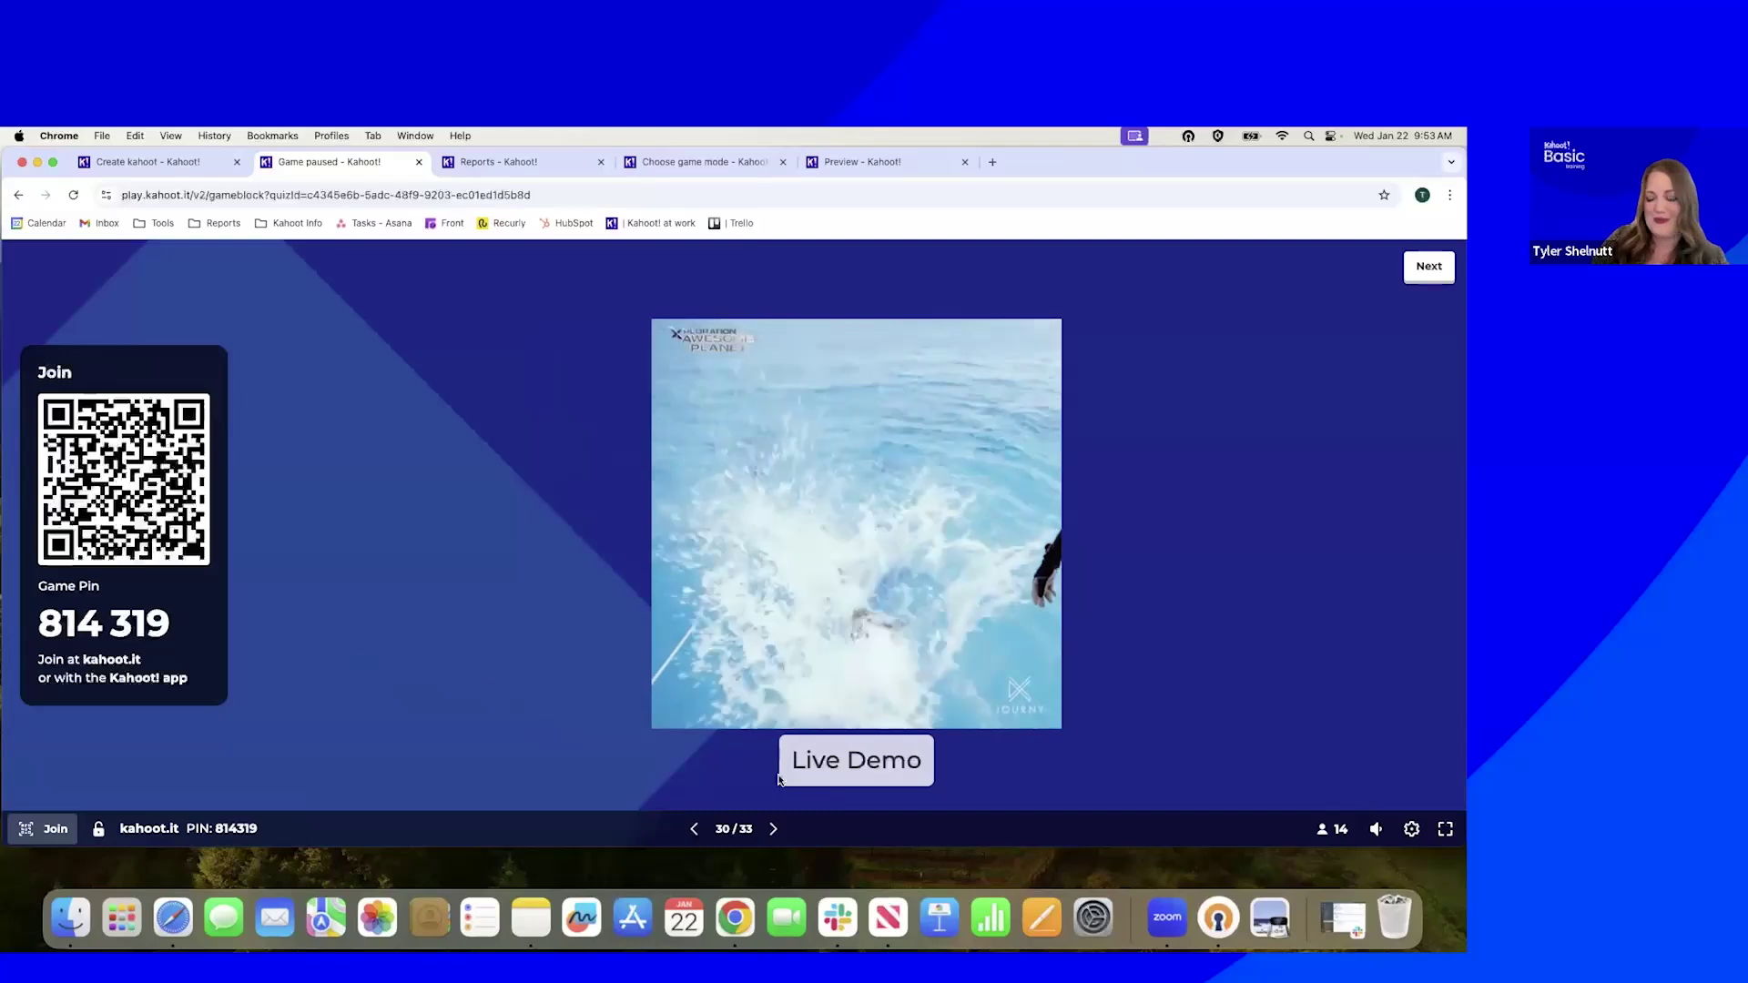
{"action": "left_click", "coordinate": [776, 830]}
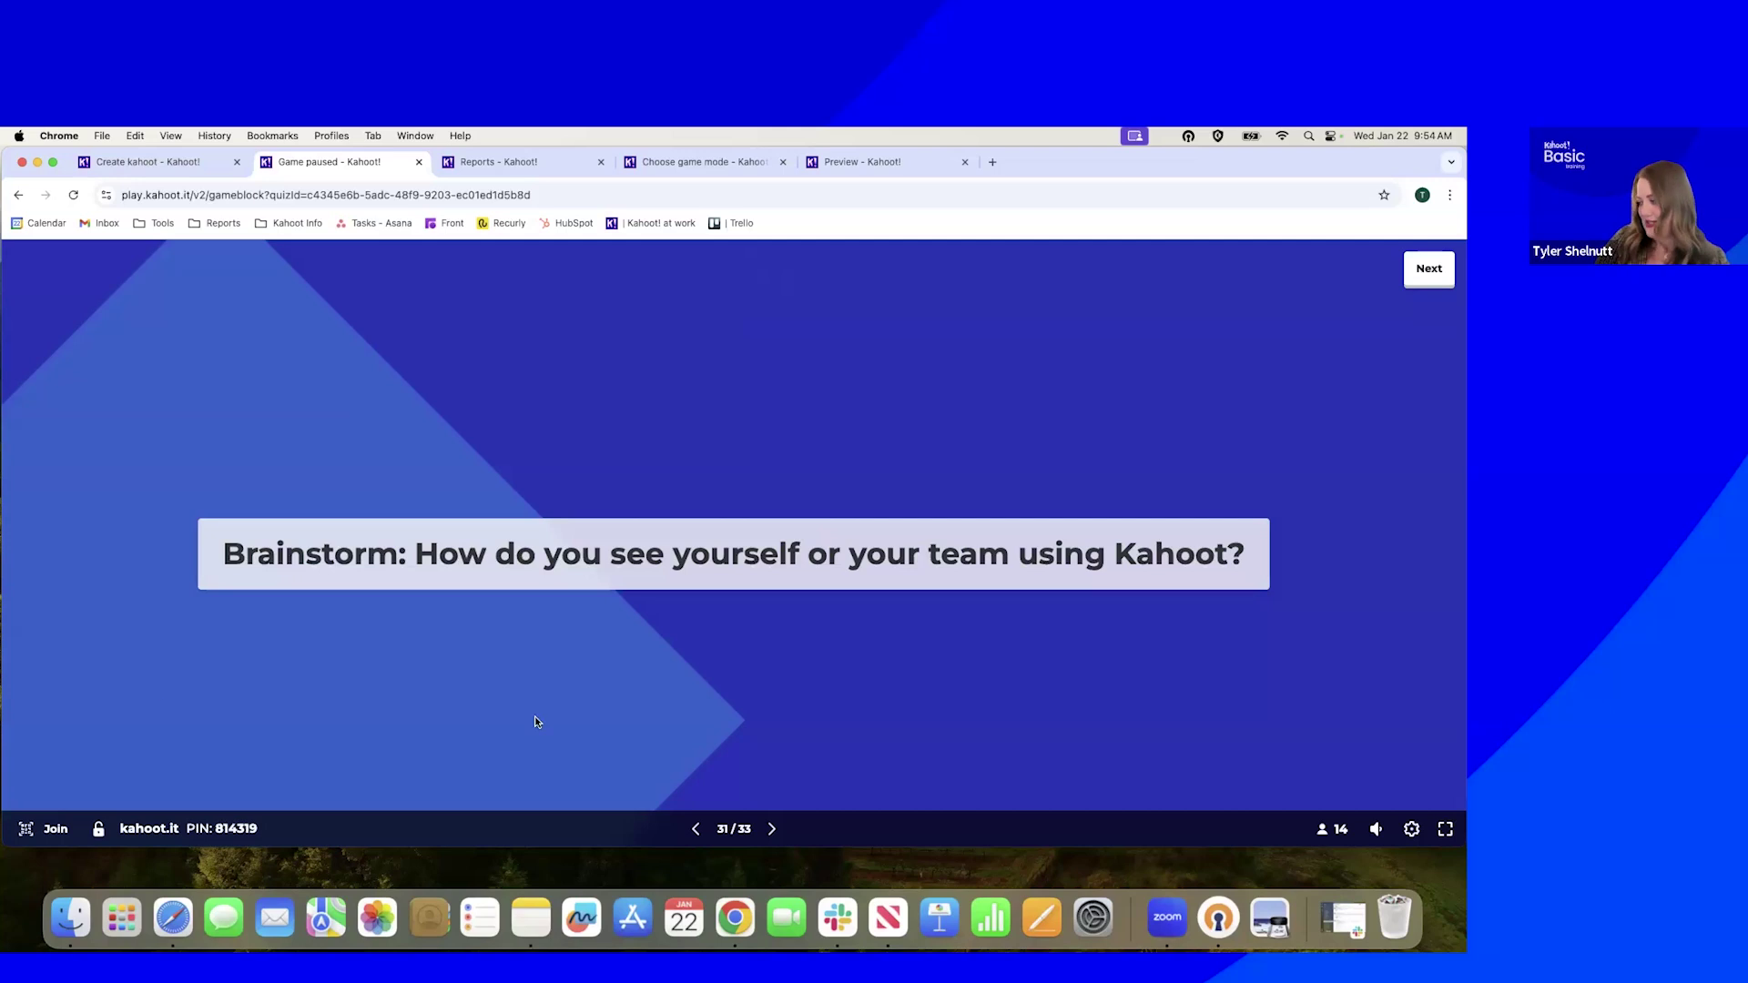
{"action": "left_click", "coordinate": [771, 828]}
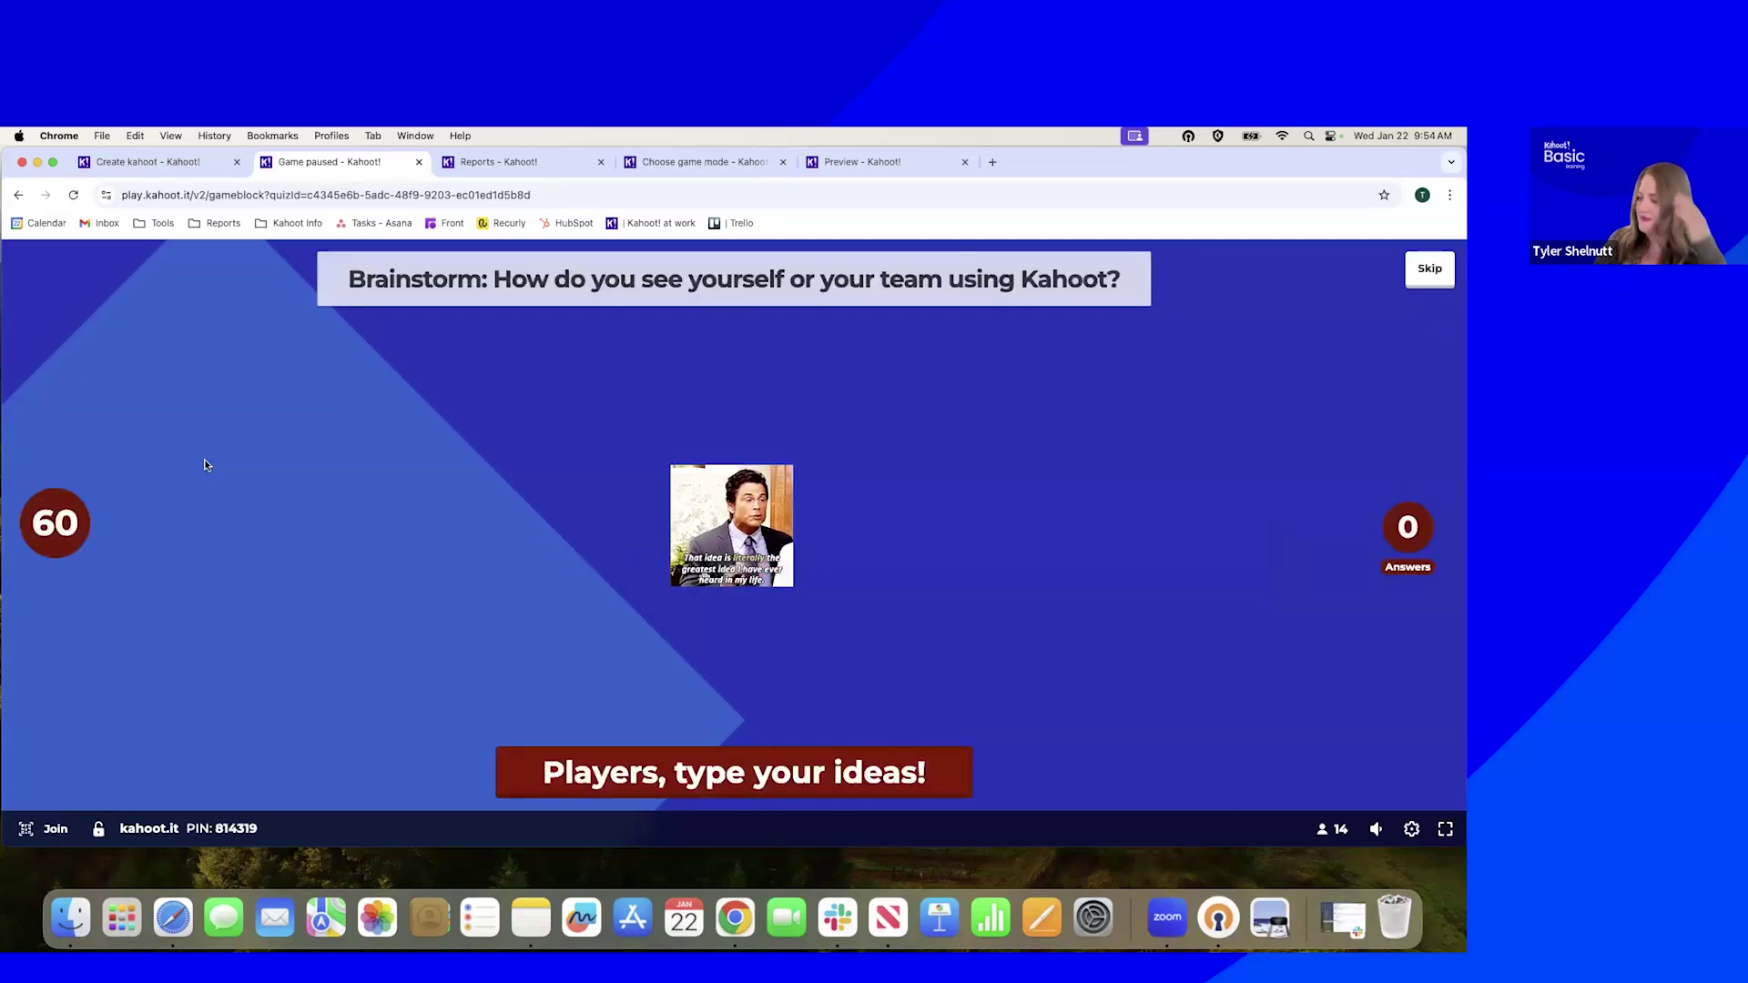
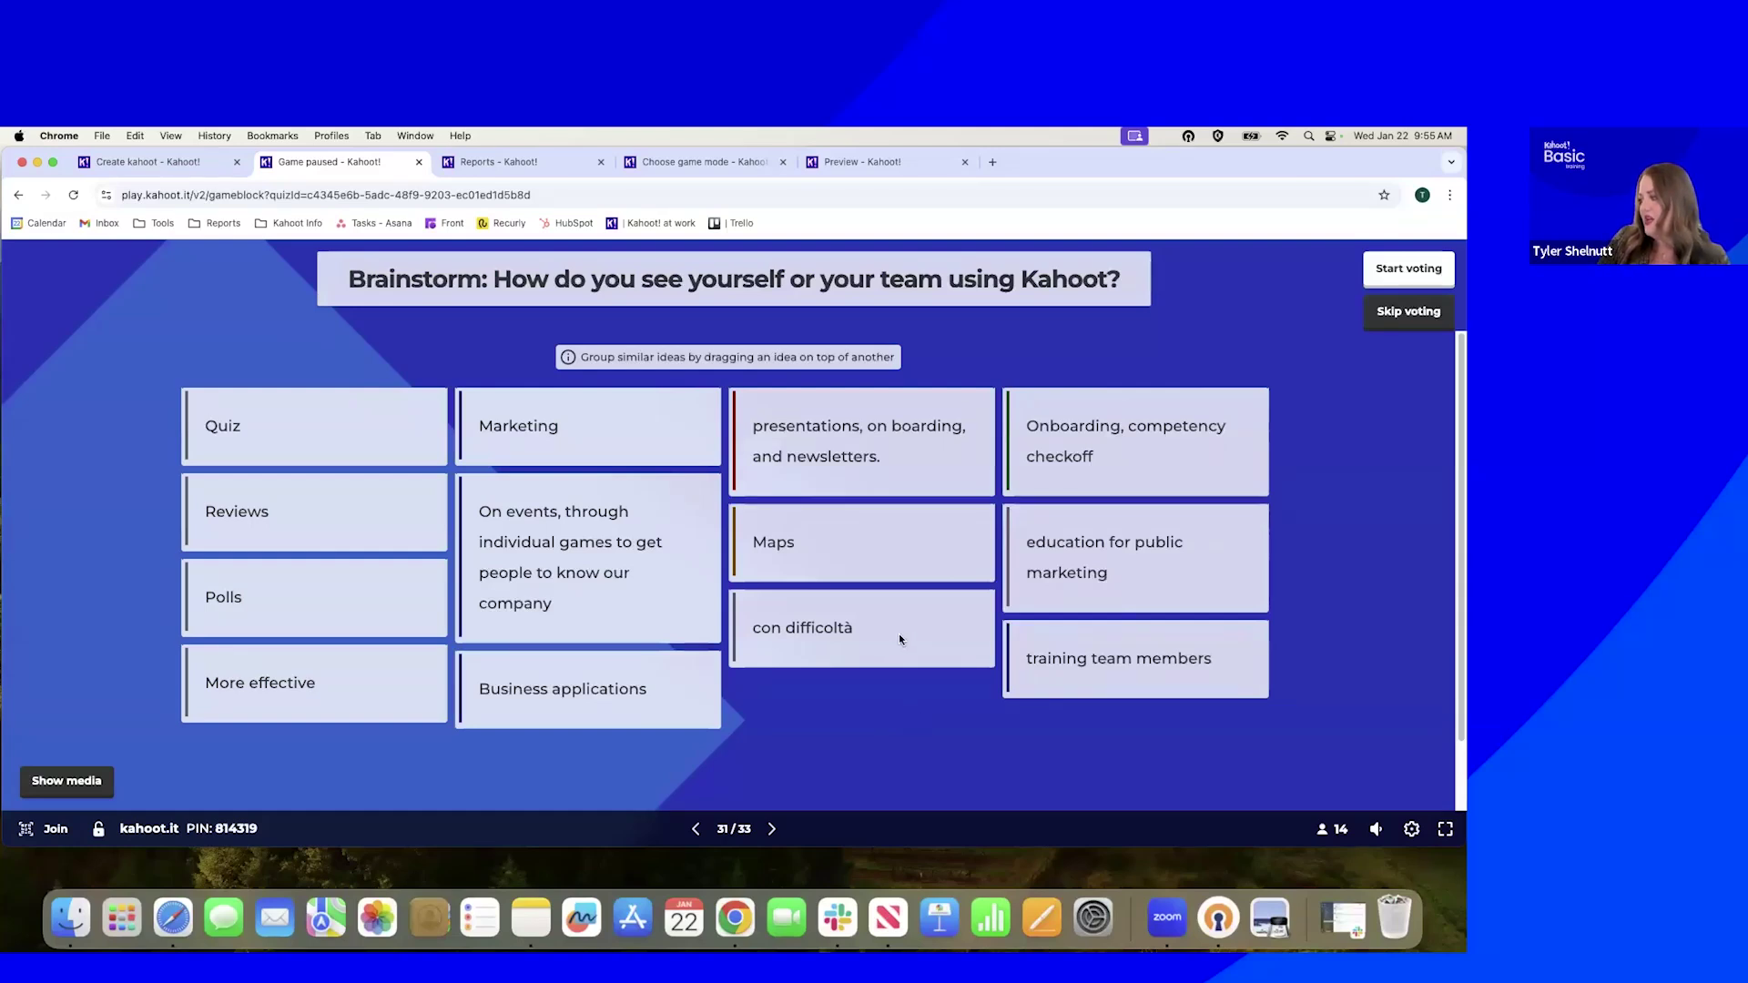
Group the Maps and Polls ideas with Reviews on the brainstorm board and start the voting
{"action": "left_click_drag", "start_coordinate": [773, 557], "coordinate": [258, 529]}
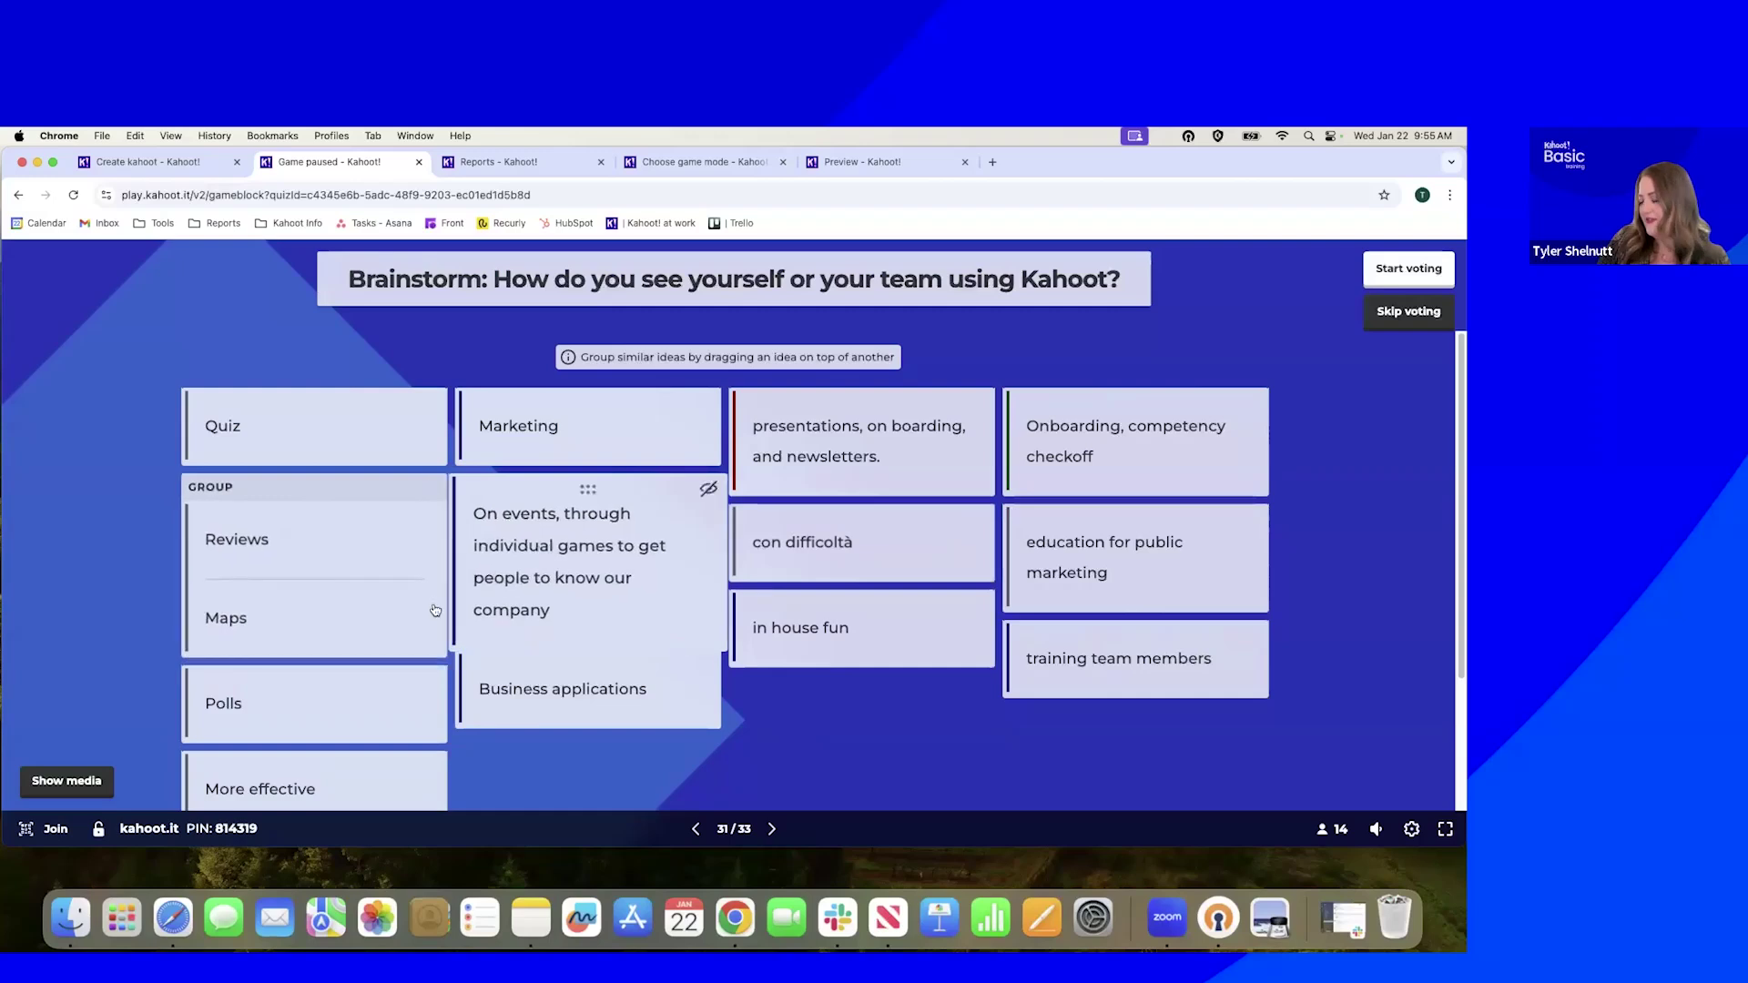
{"action": "scroll", "coordinate": [1056, 539], "scroll_direction": "down", "scroll_amount": 2}
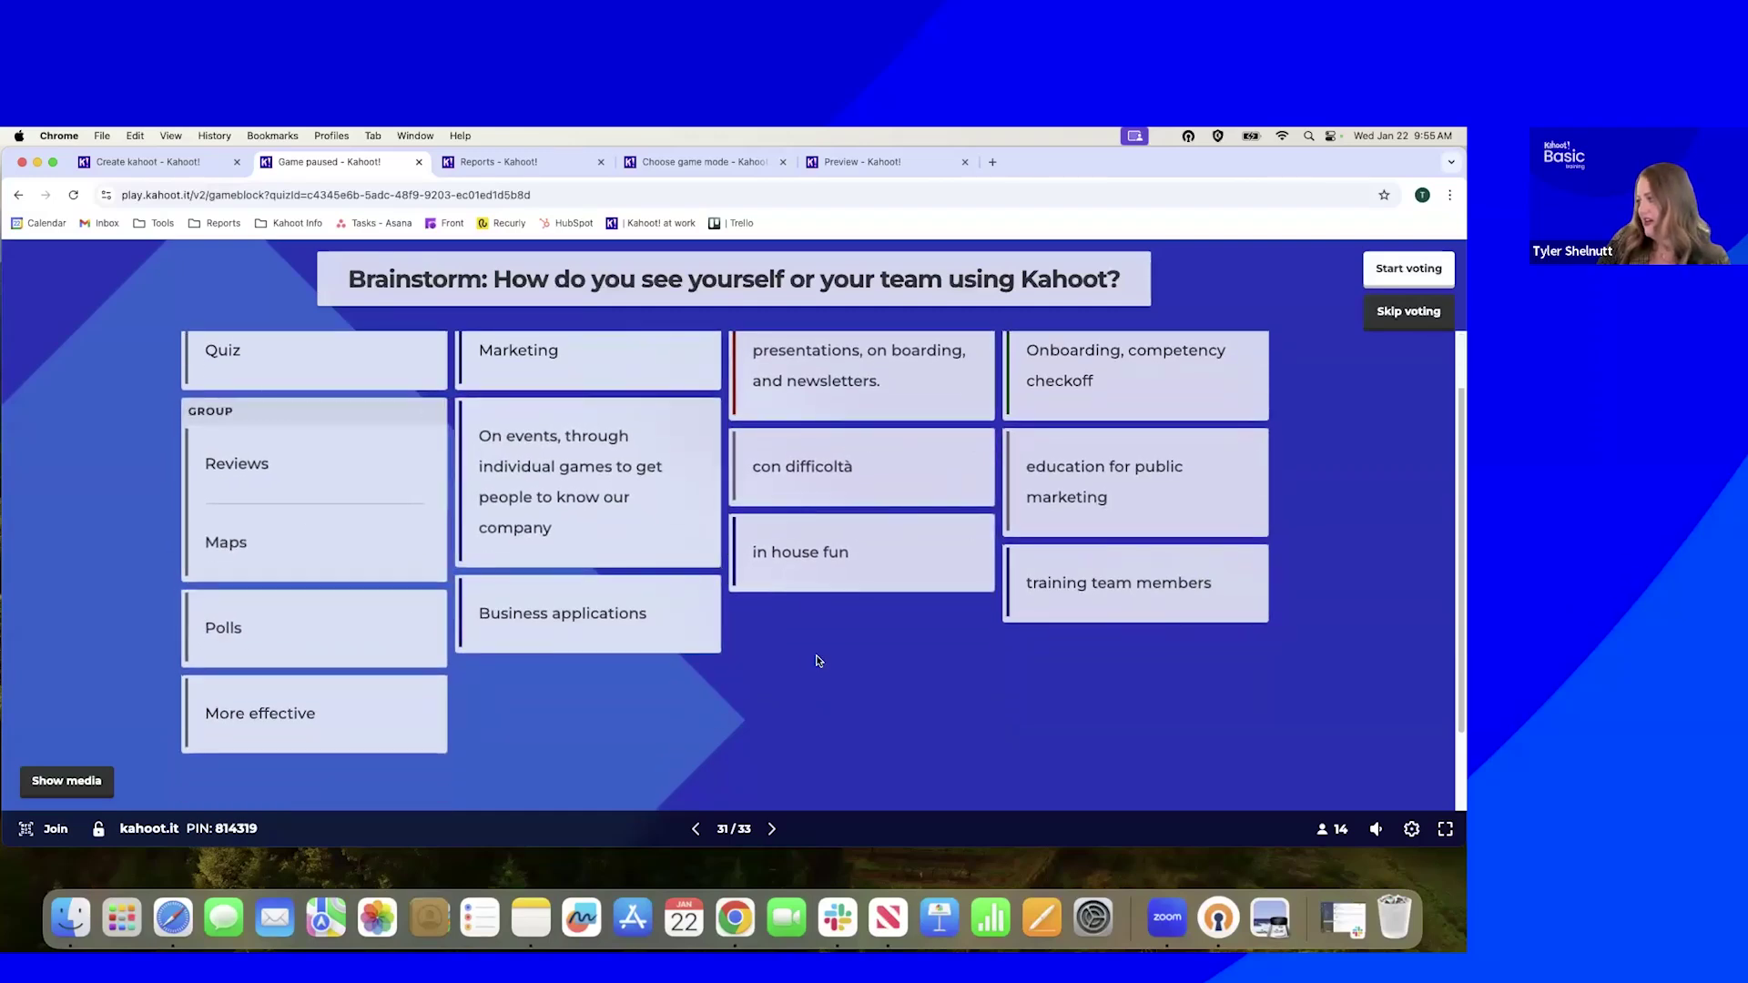
{"action": "scroll", "coordinate": [777, 662], "scroll_direction": "up", "scroll_amount": 2}
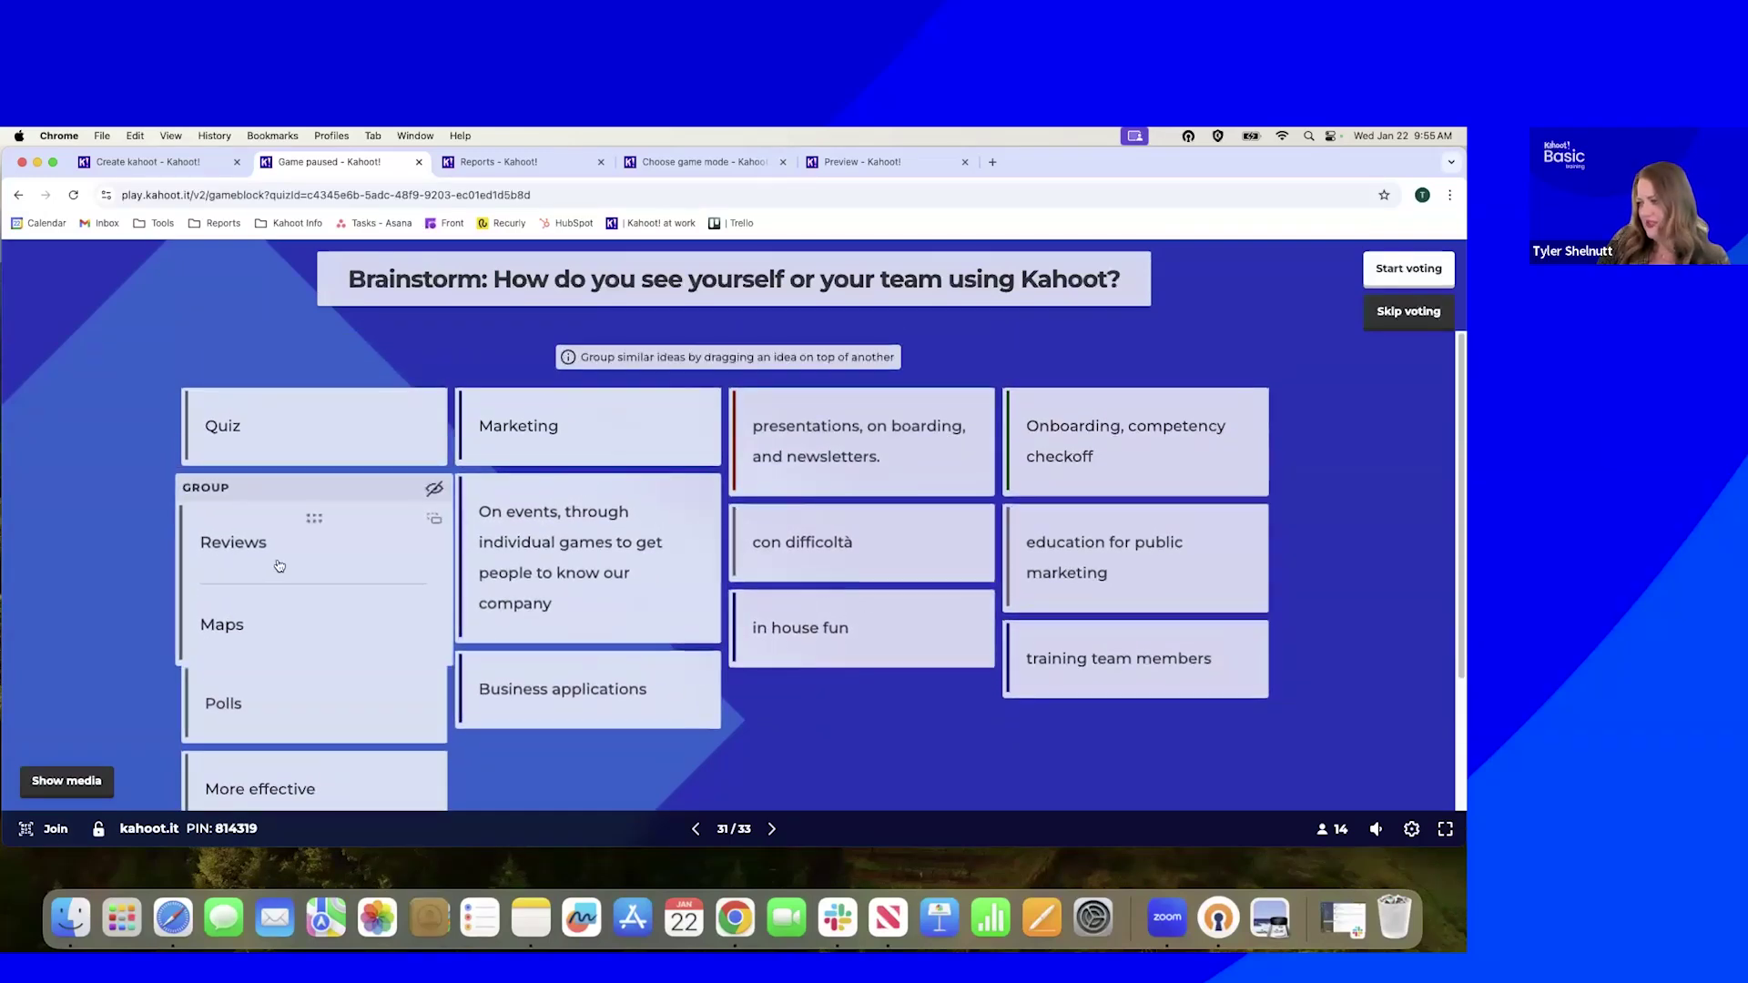
{"action": "scroll", "coordinate": [383, 559], "scroll_direction": "down", "scroll_amount": 2}
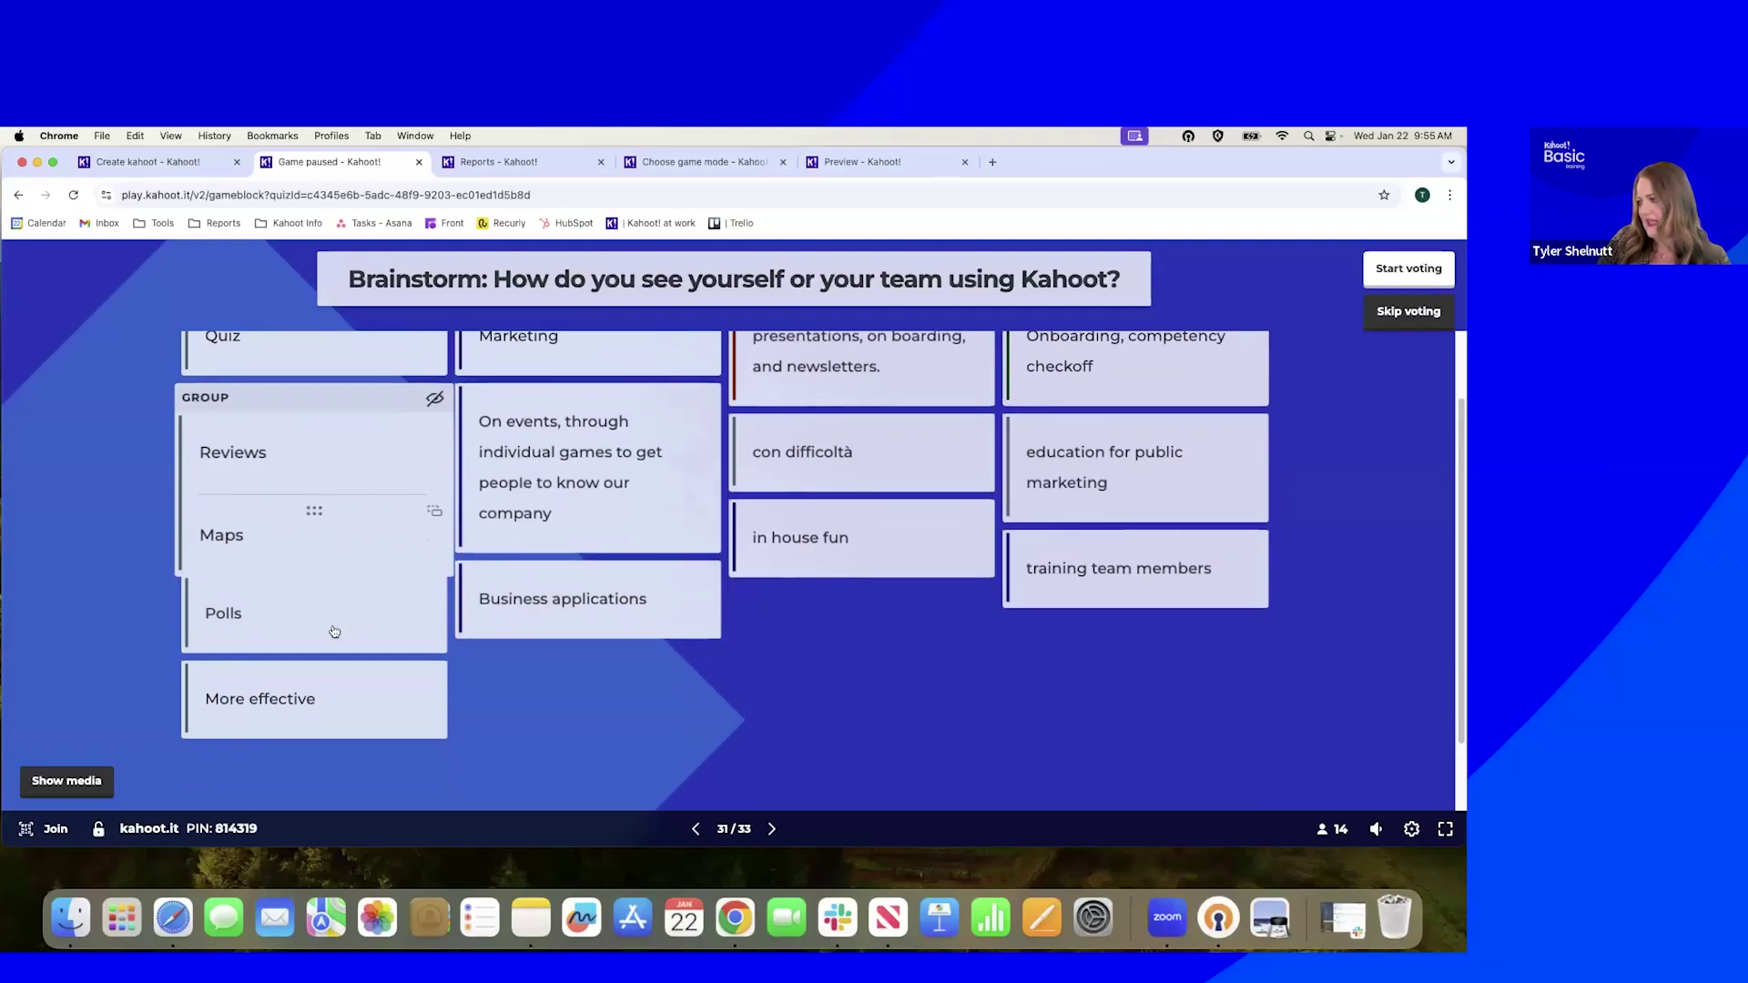
{"action": "left_click_drag", "start_coordinate": [281, 633], "coordinate": [300, 537]}
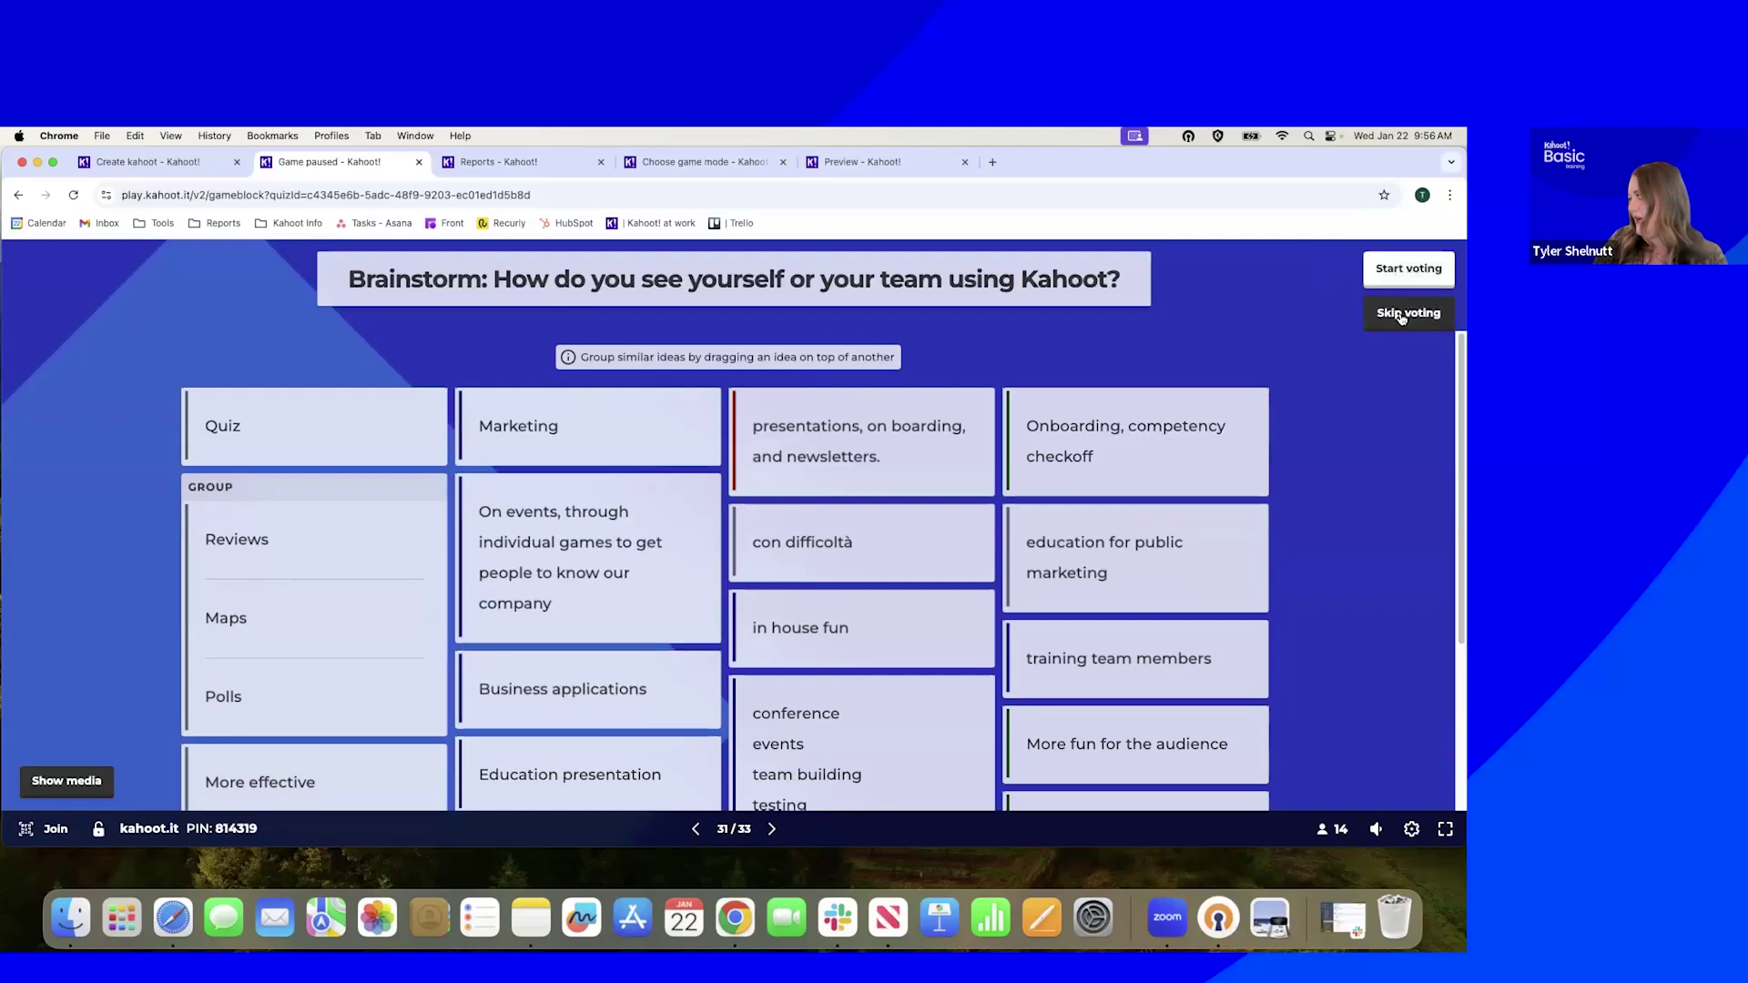
{"action": "left_click", "coordinate": [1402, 271]}
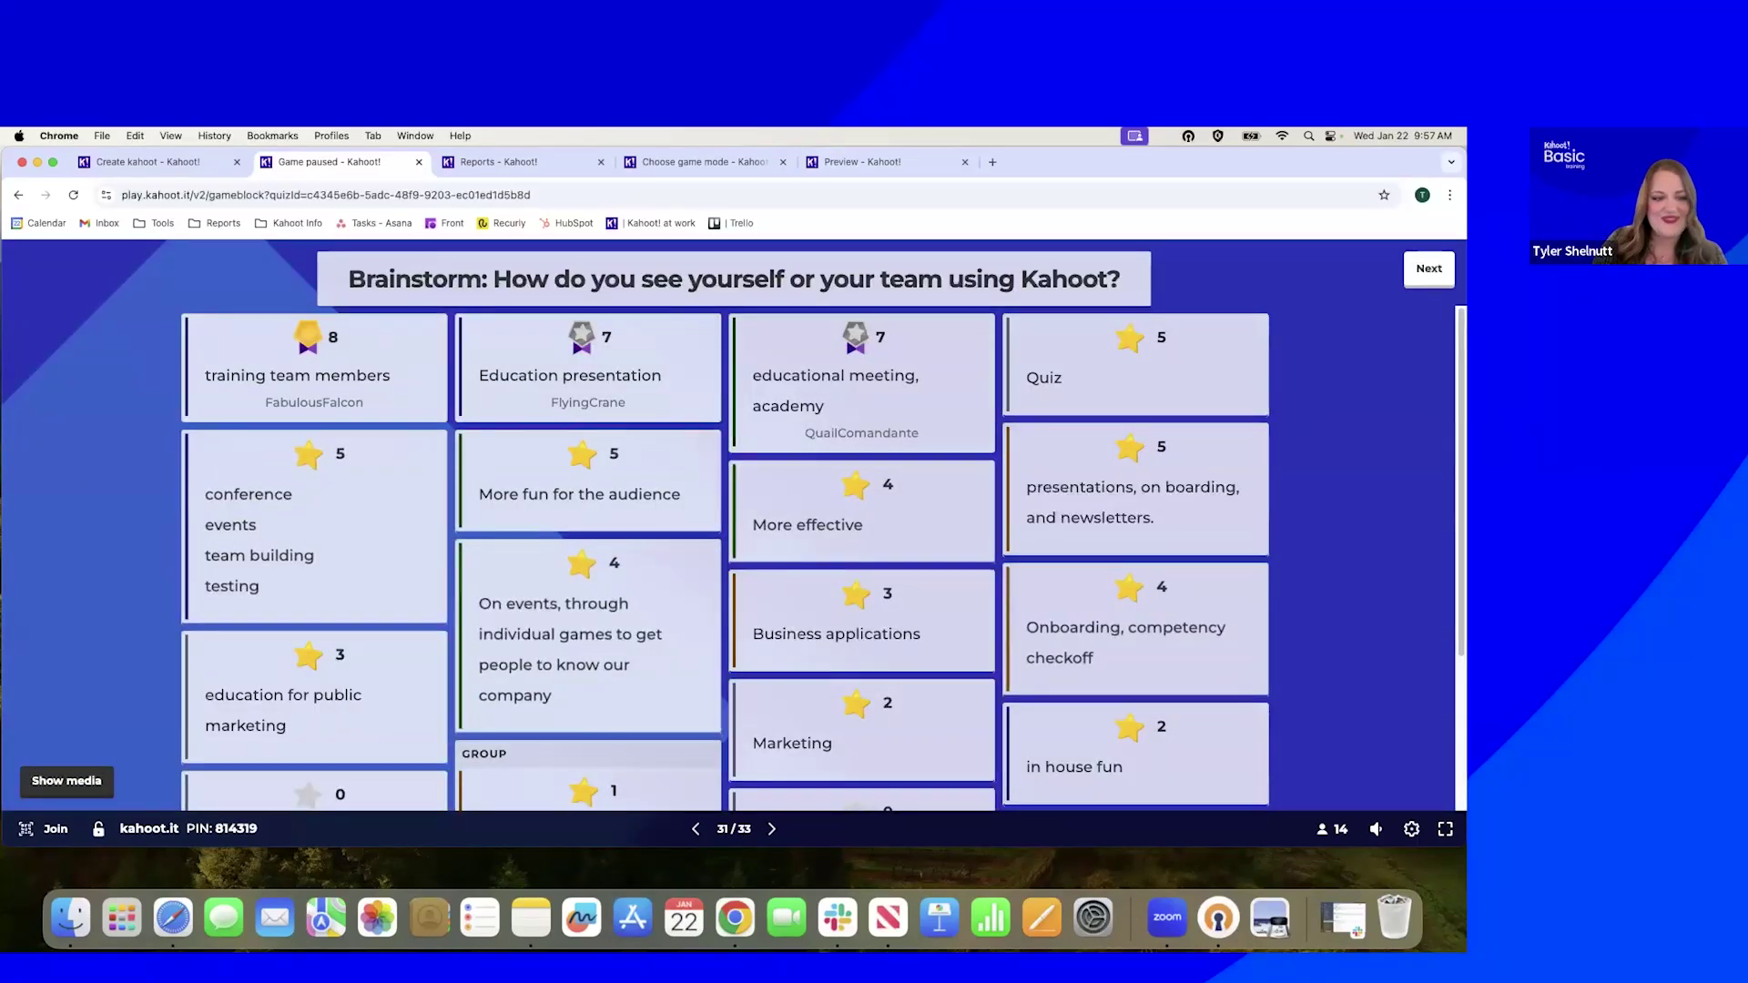
Run the question rating confidence in creating and hosting kahoots, show its answers, and continue to the closing slide
{"action": "left_click", "coordinate": [1427, 273]}
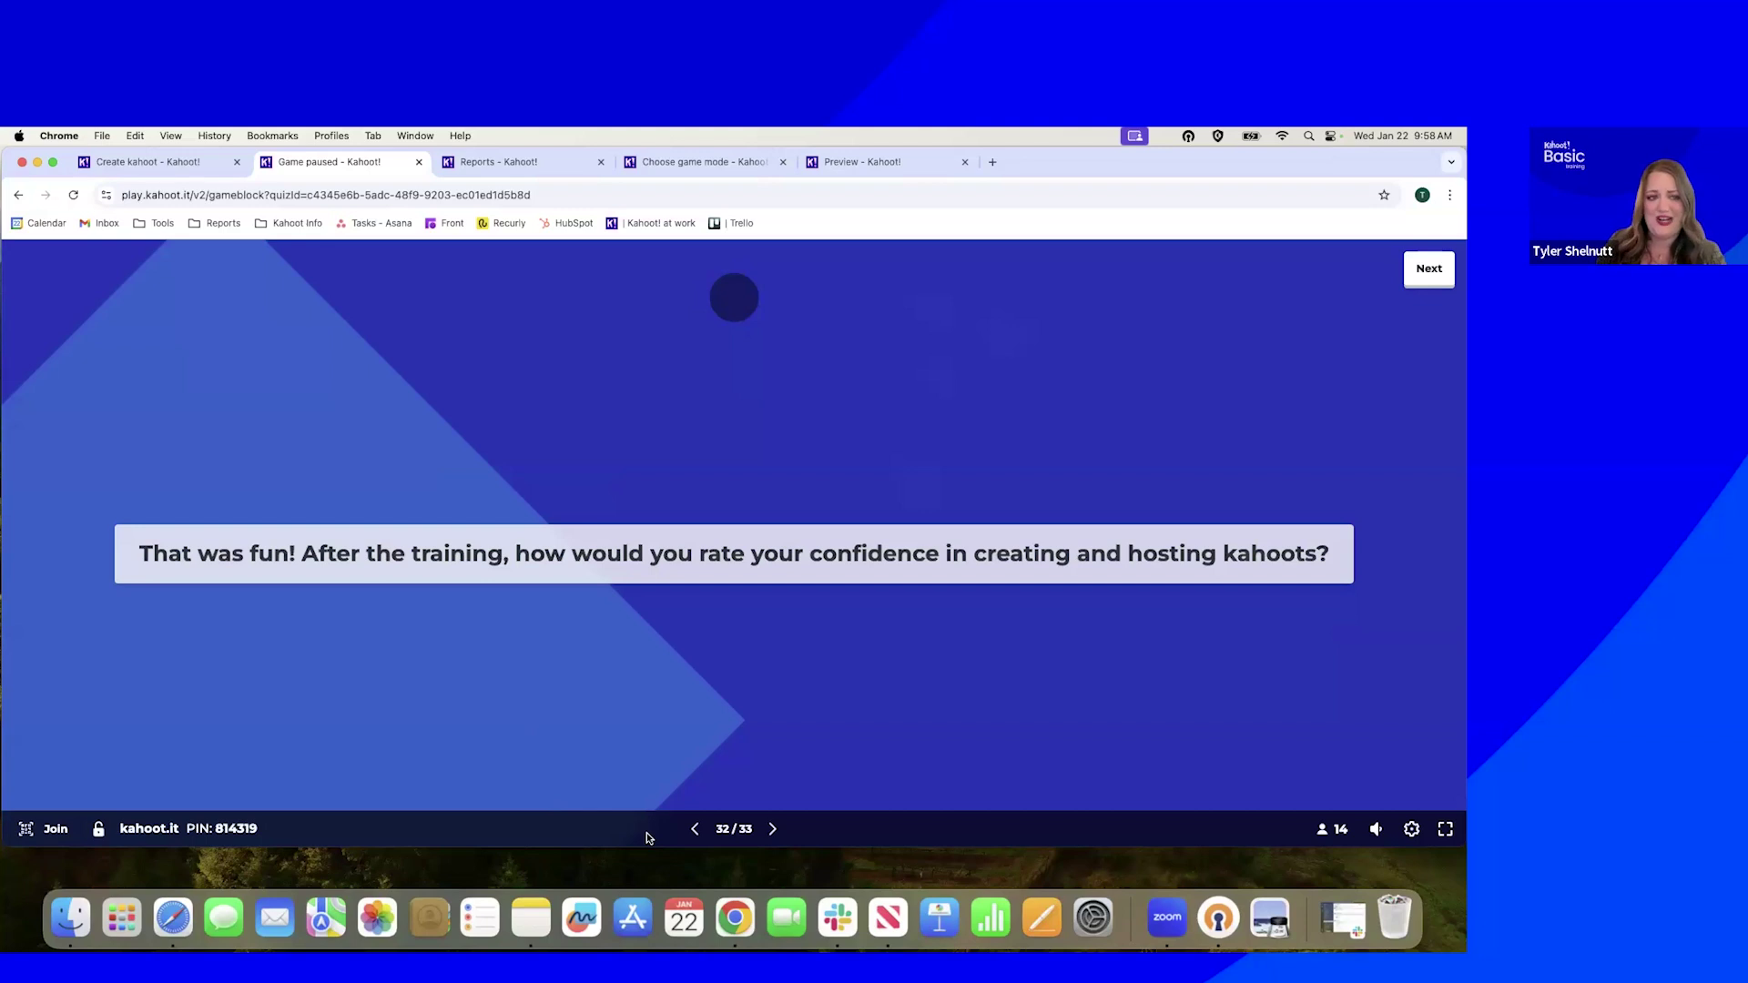
{"action": "left_click", "coordinate": [771, 829]}
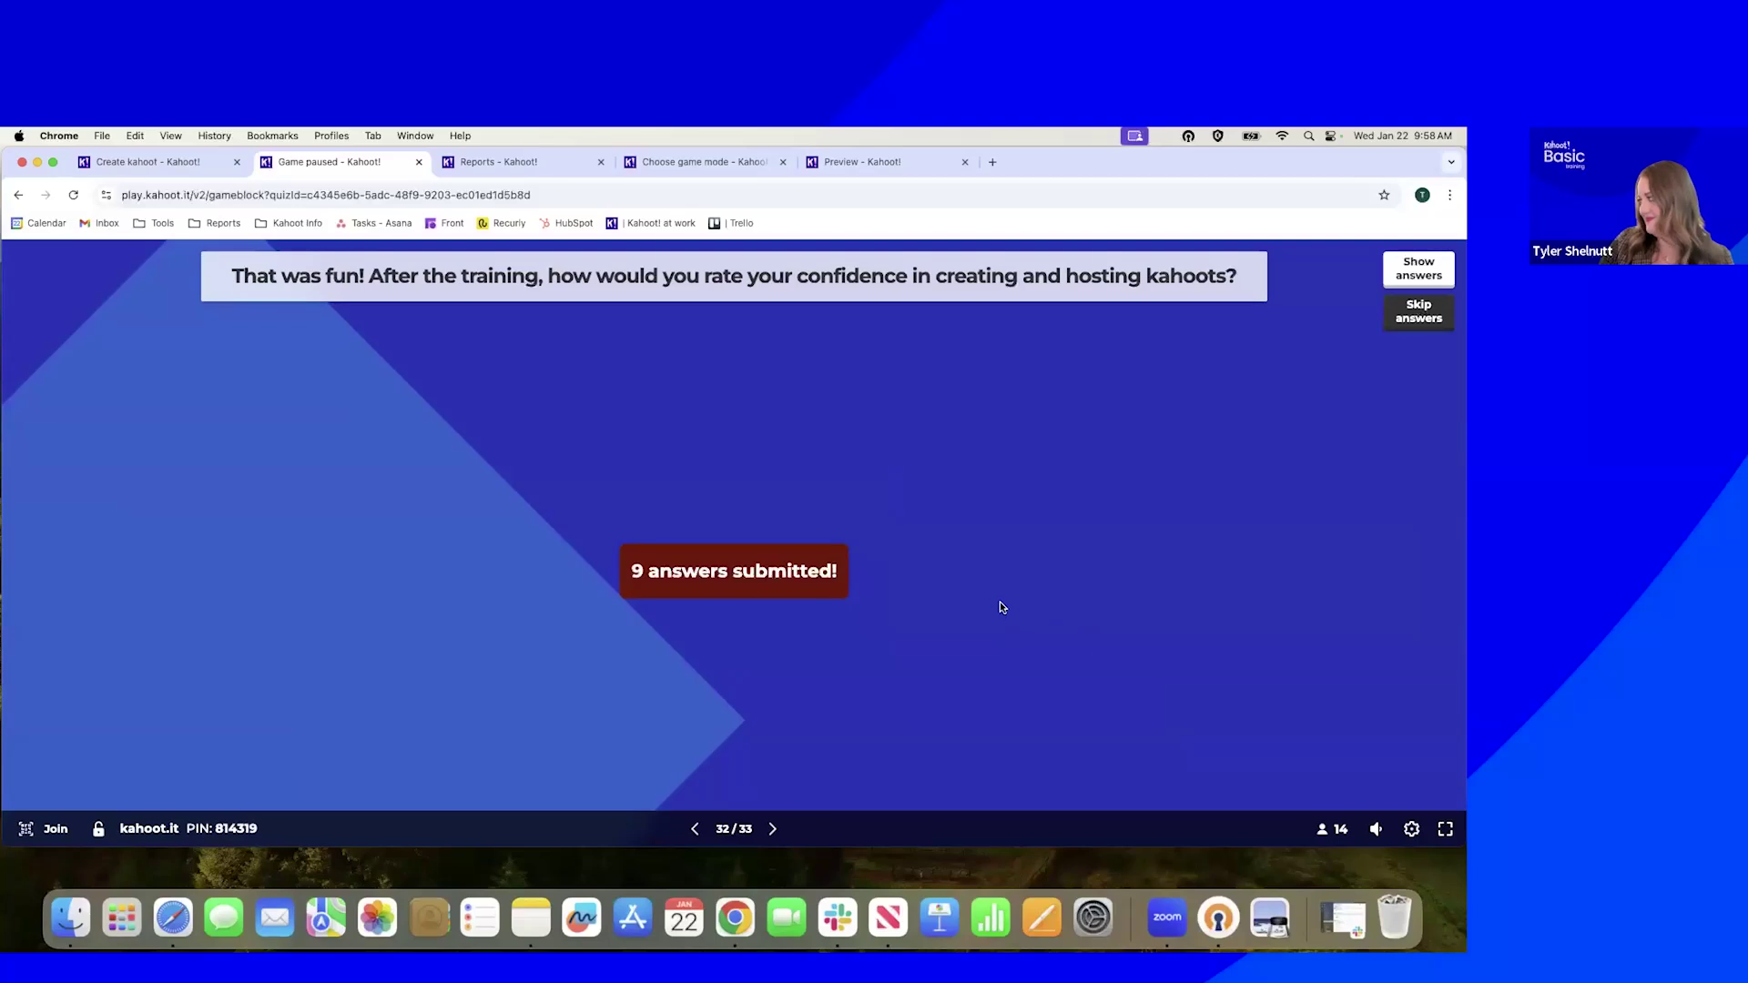
{"action": "left_click", "coordinate": [1419, 268]}
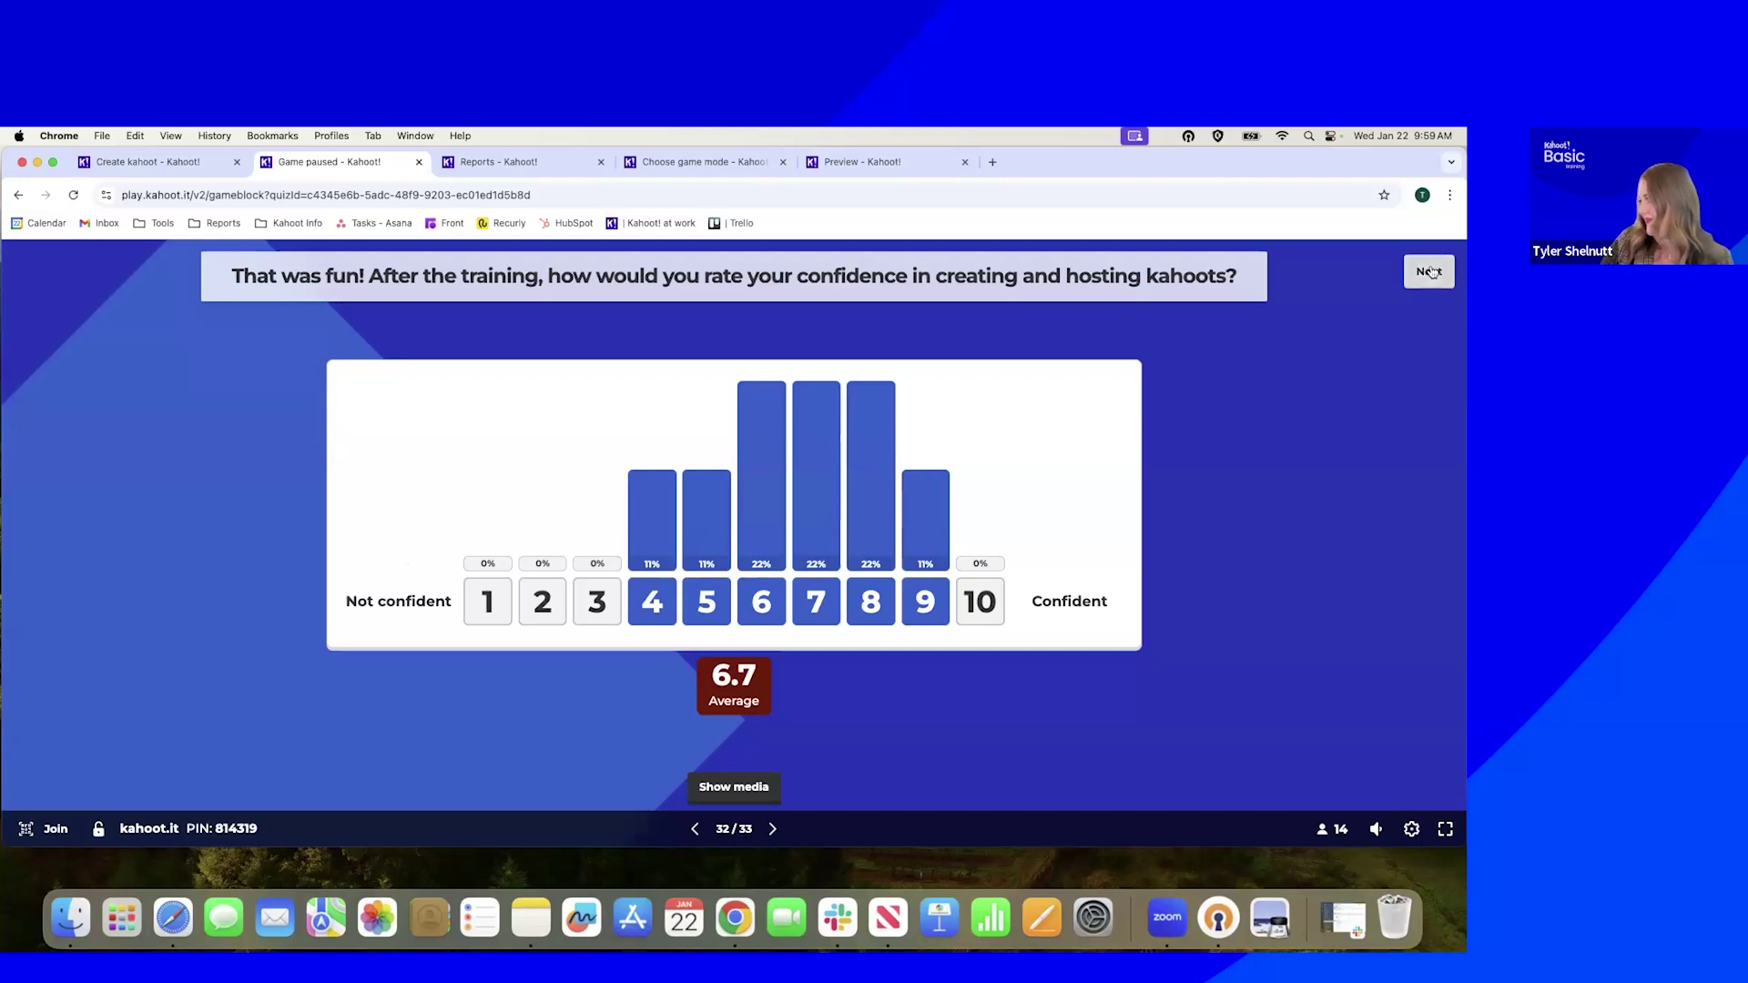
{"action": "left_click", "coordinate": [1409, 315]}
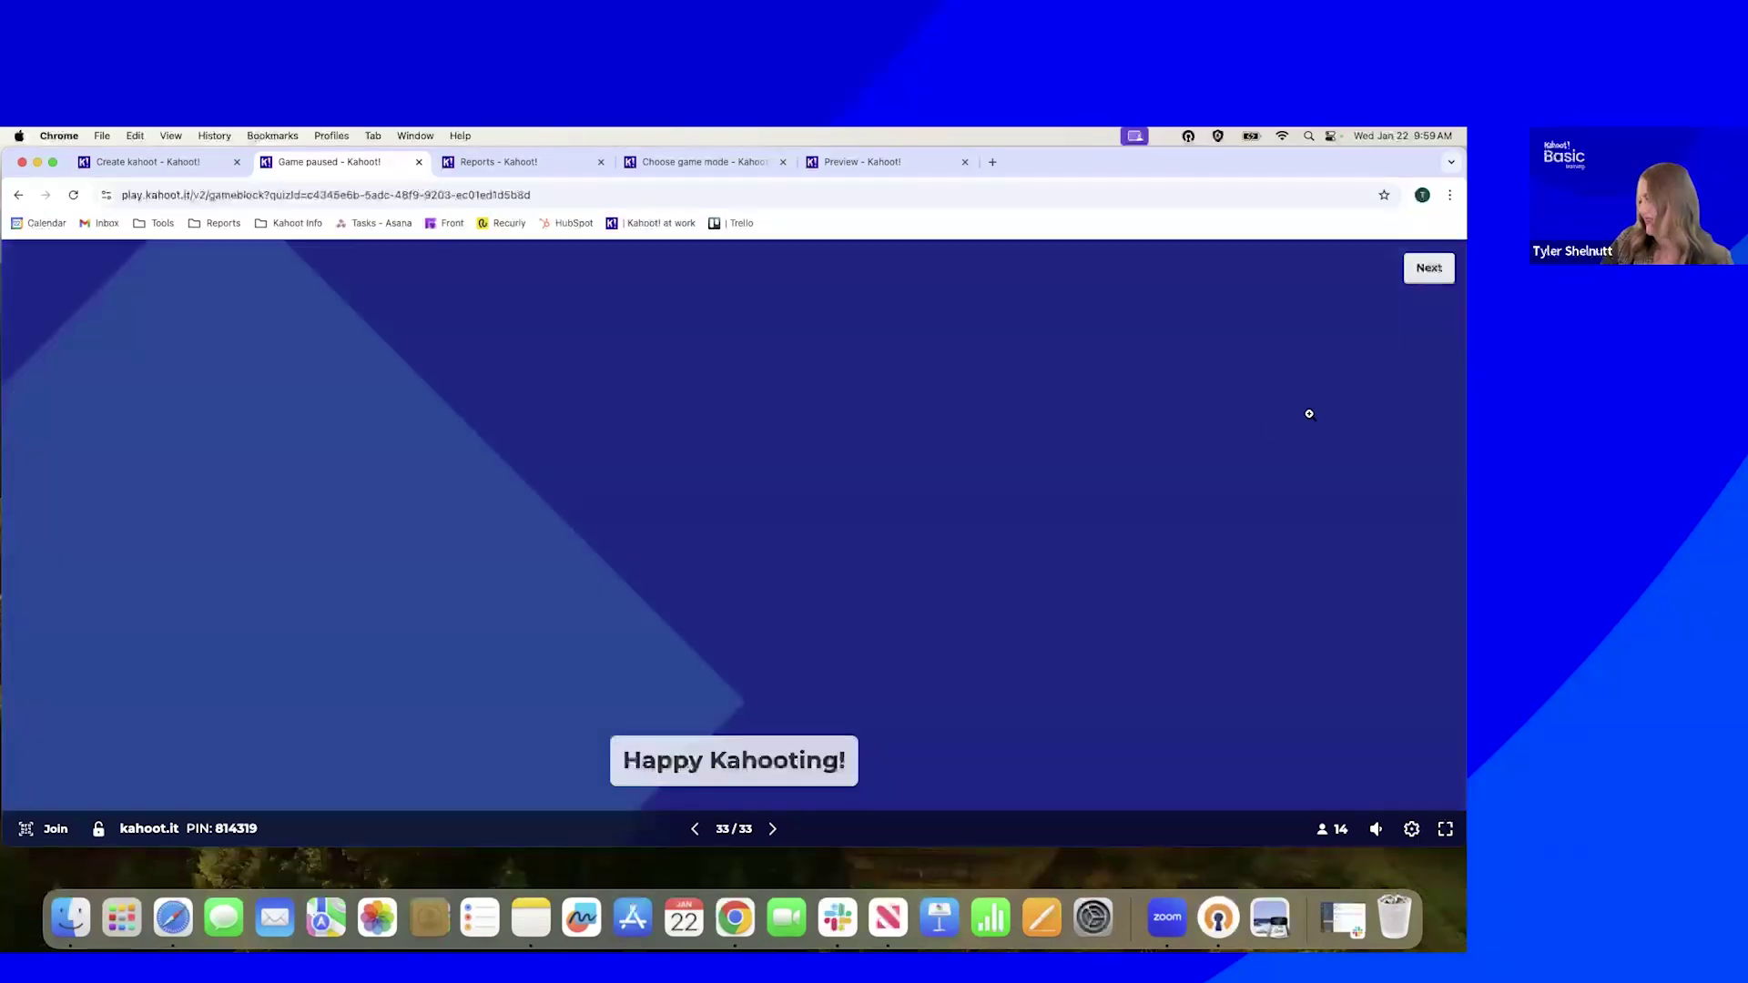
Finish the training session from the closing slide, and present the player feedback request followed by the podium
{"action": "left_click", "coordinate": [1428, 266]}
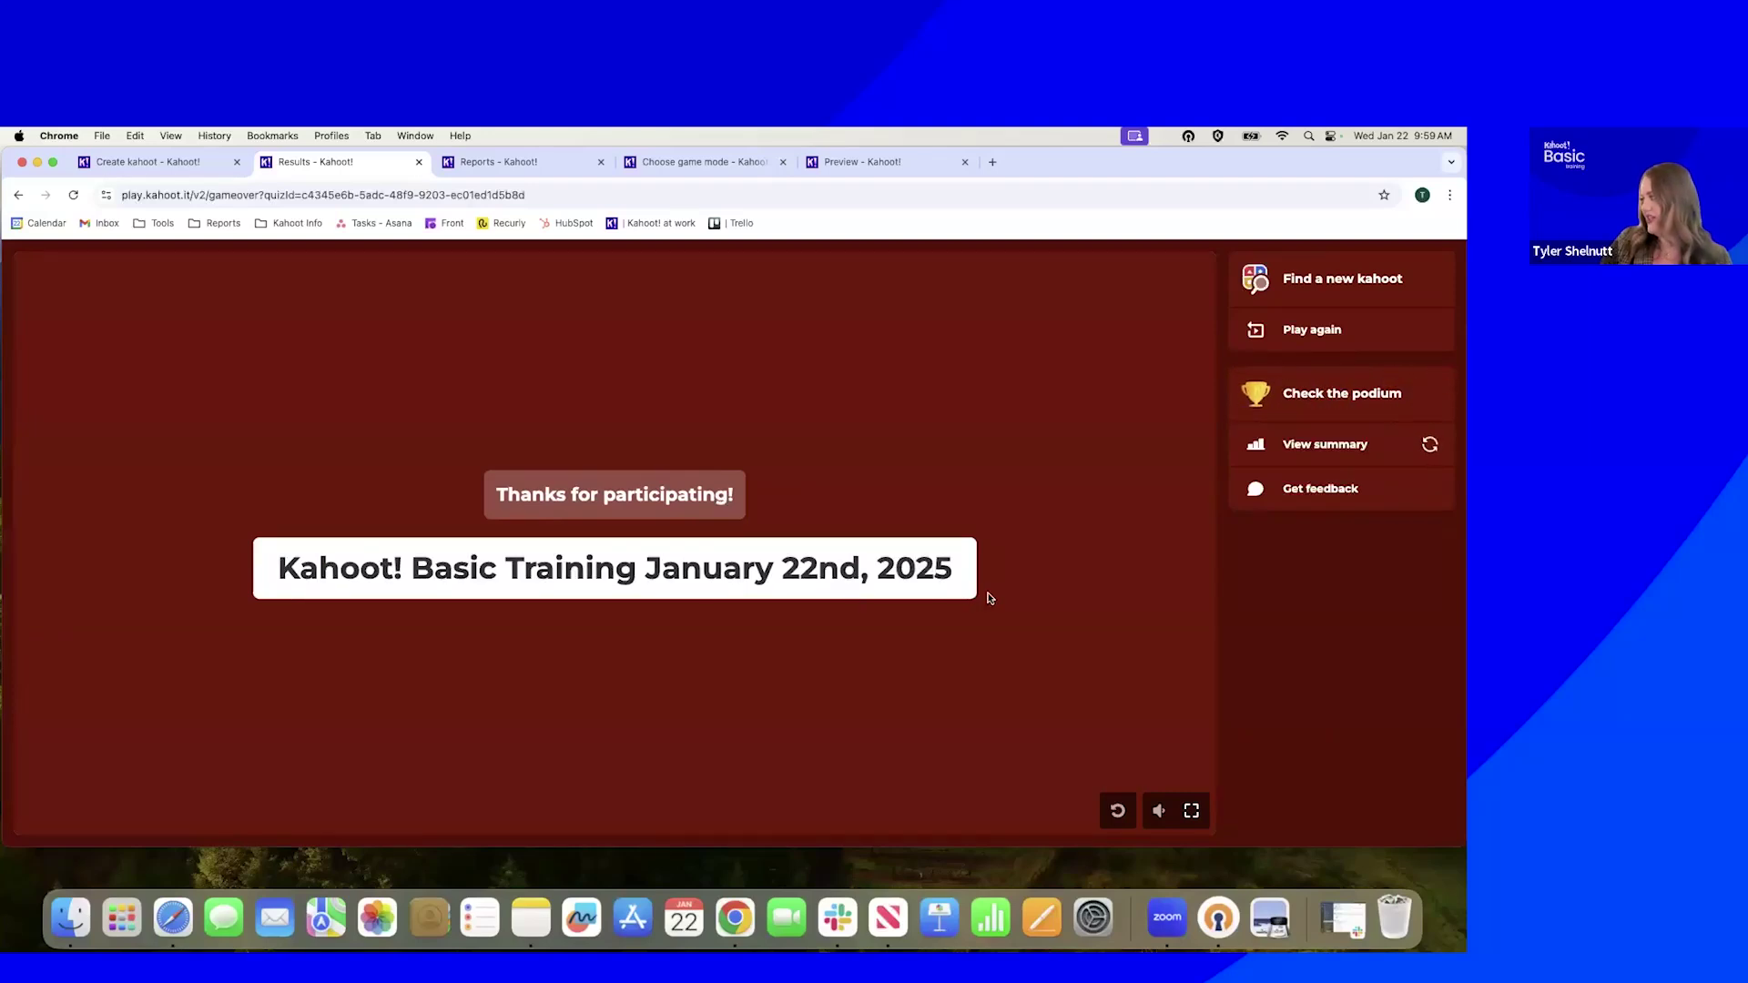
{"action": "left_click", "coordinate": [1319, 494]}
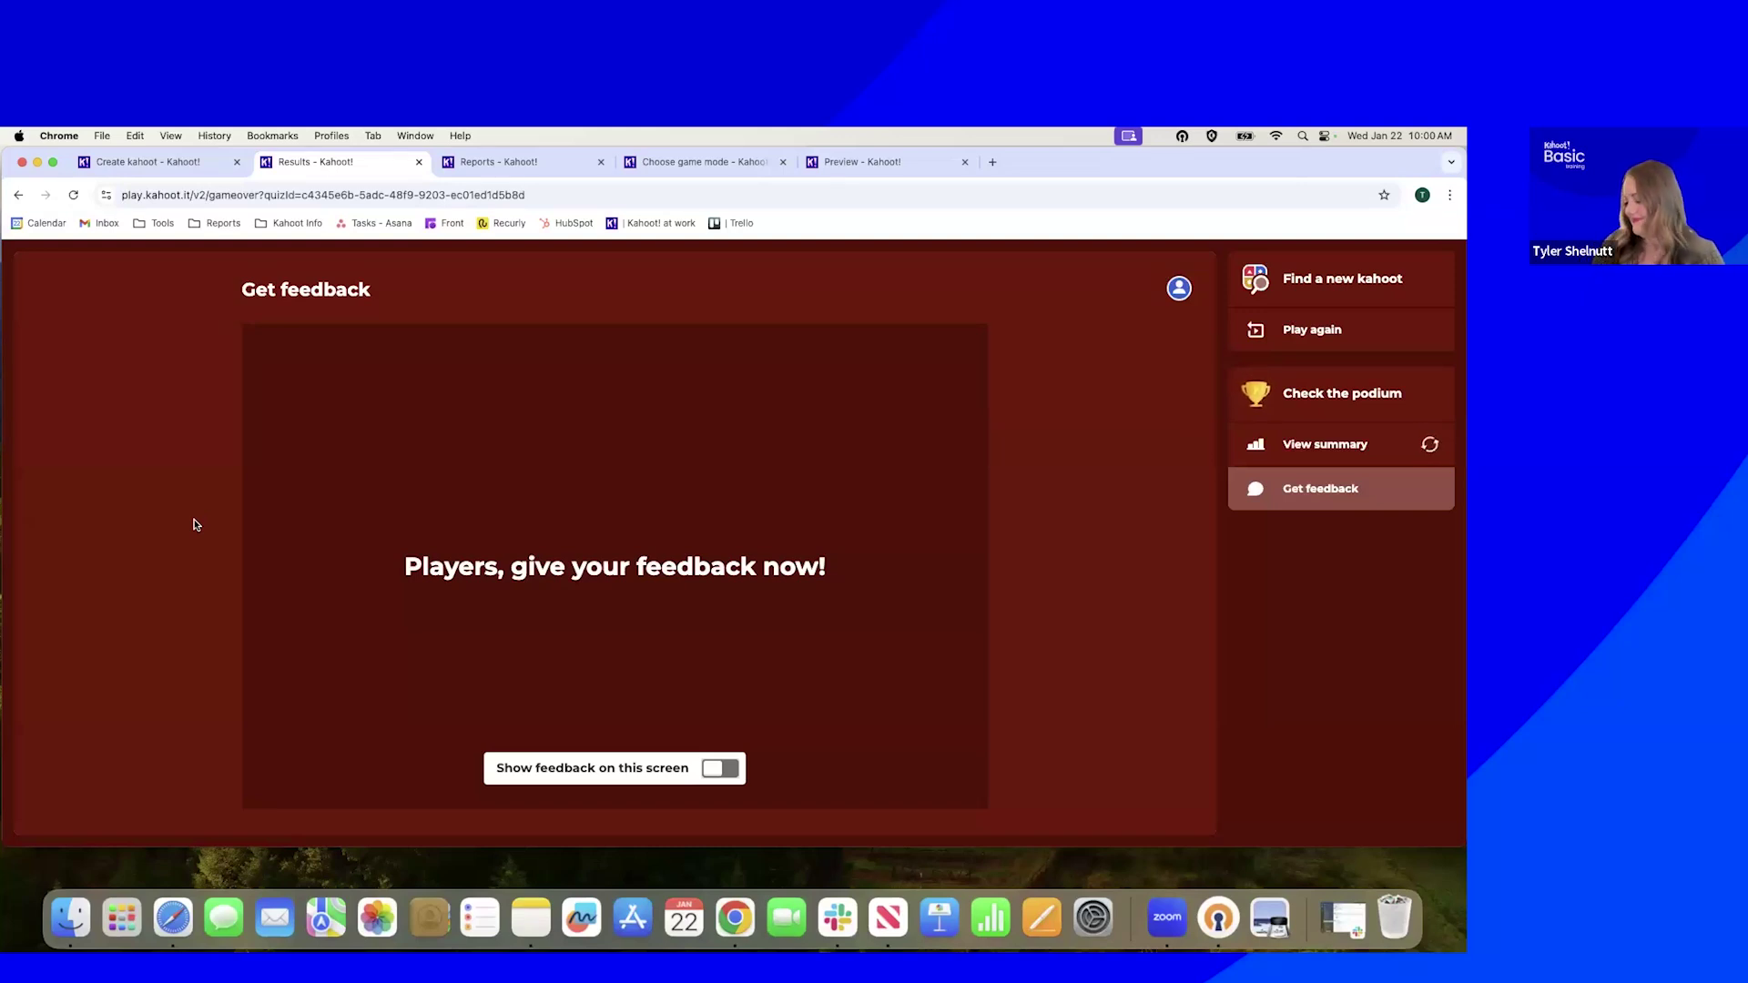
{"action": "left_click", "coordinate": [1329, 389]}
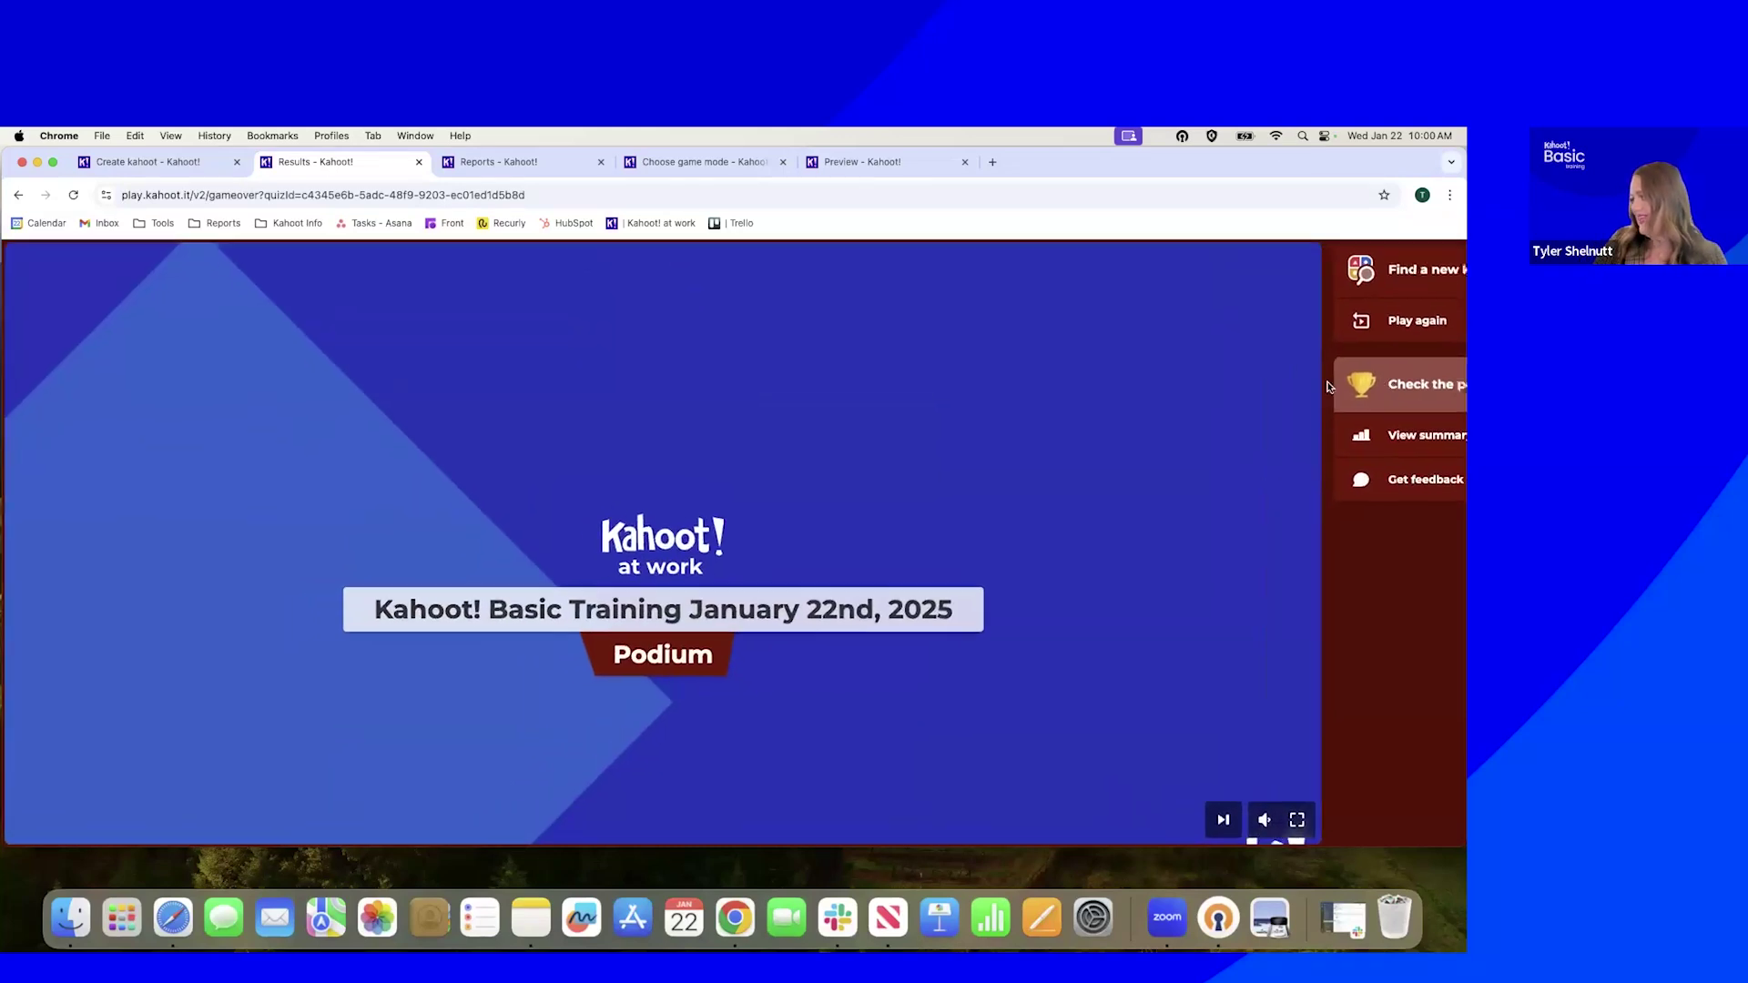